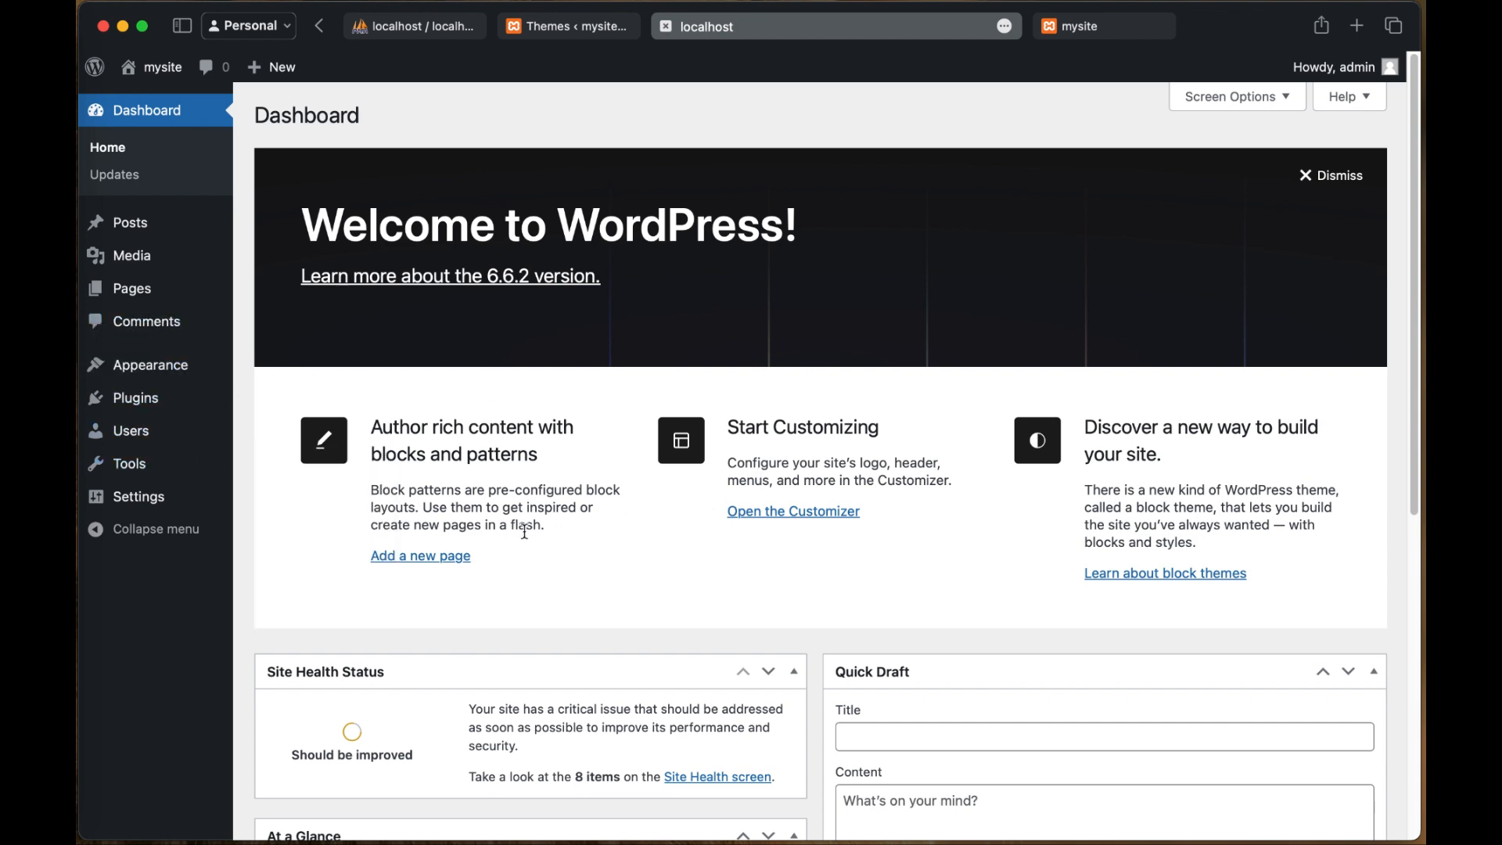
Step: Open the installed themes page and decline the browser's suggestion to change the password
mouse_move(199, 375)
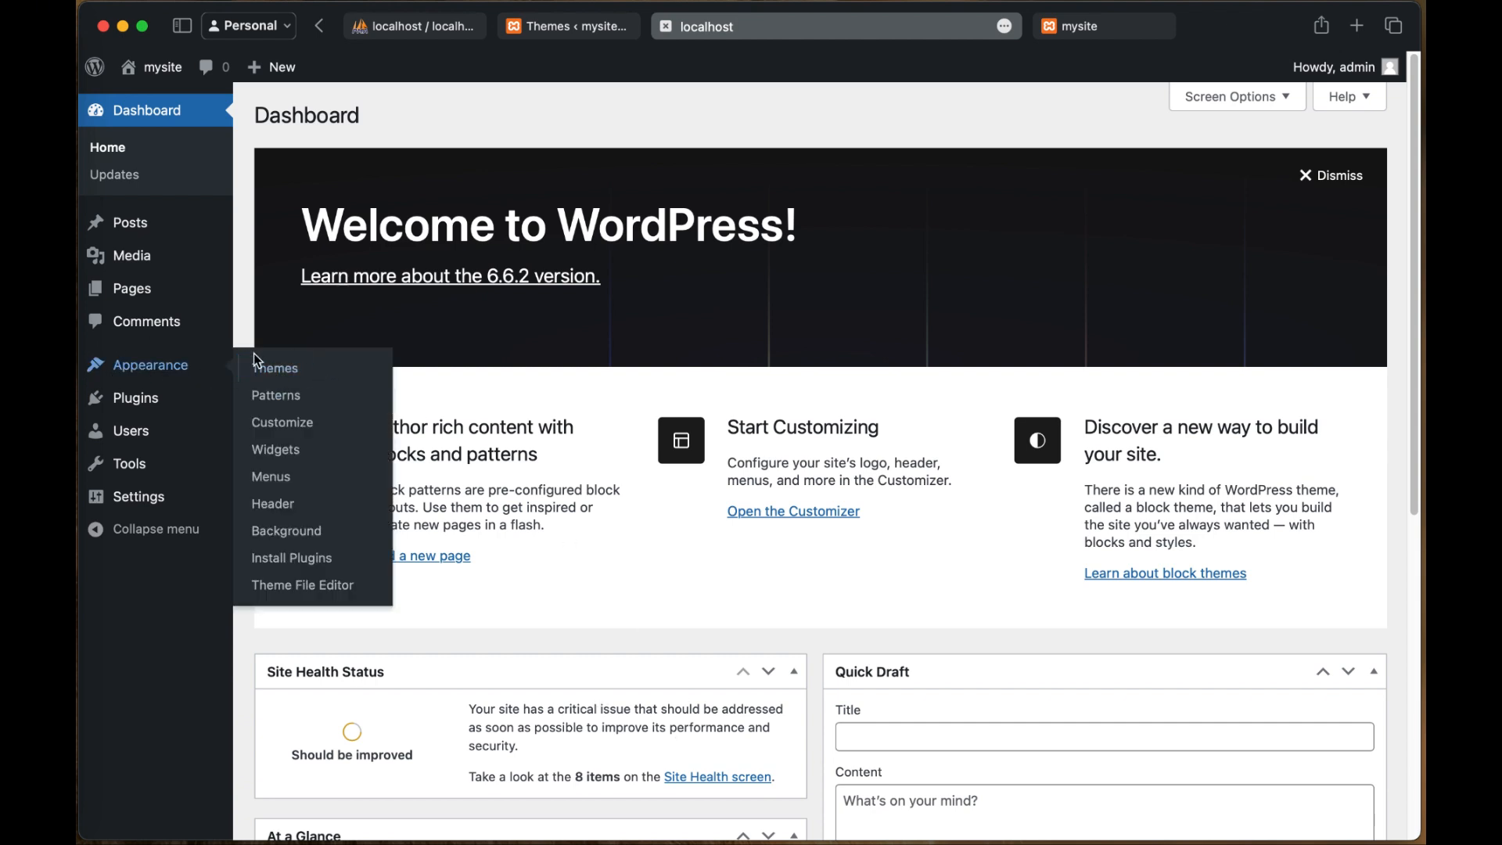
left_click(282, 374)
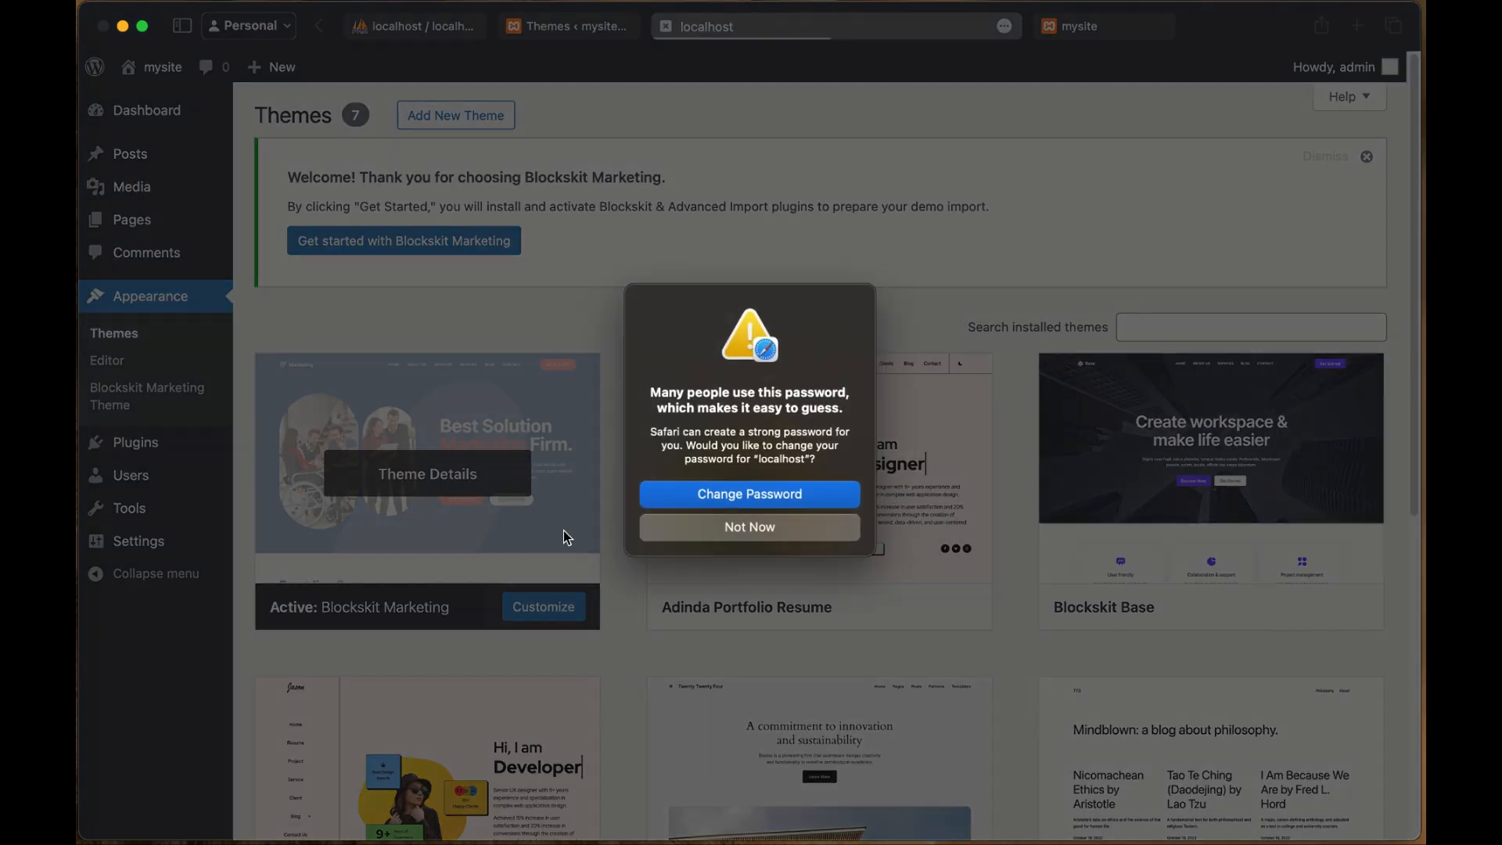
left_click(693, 528)
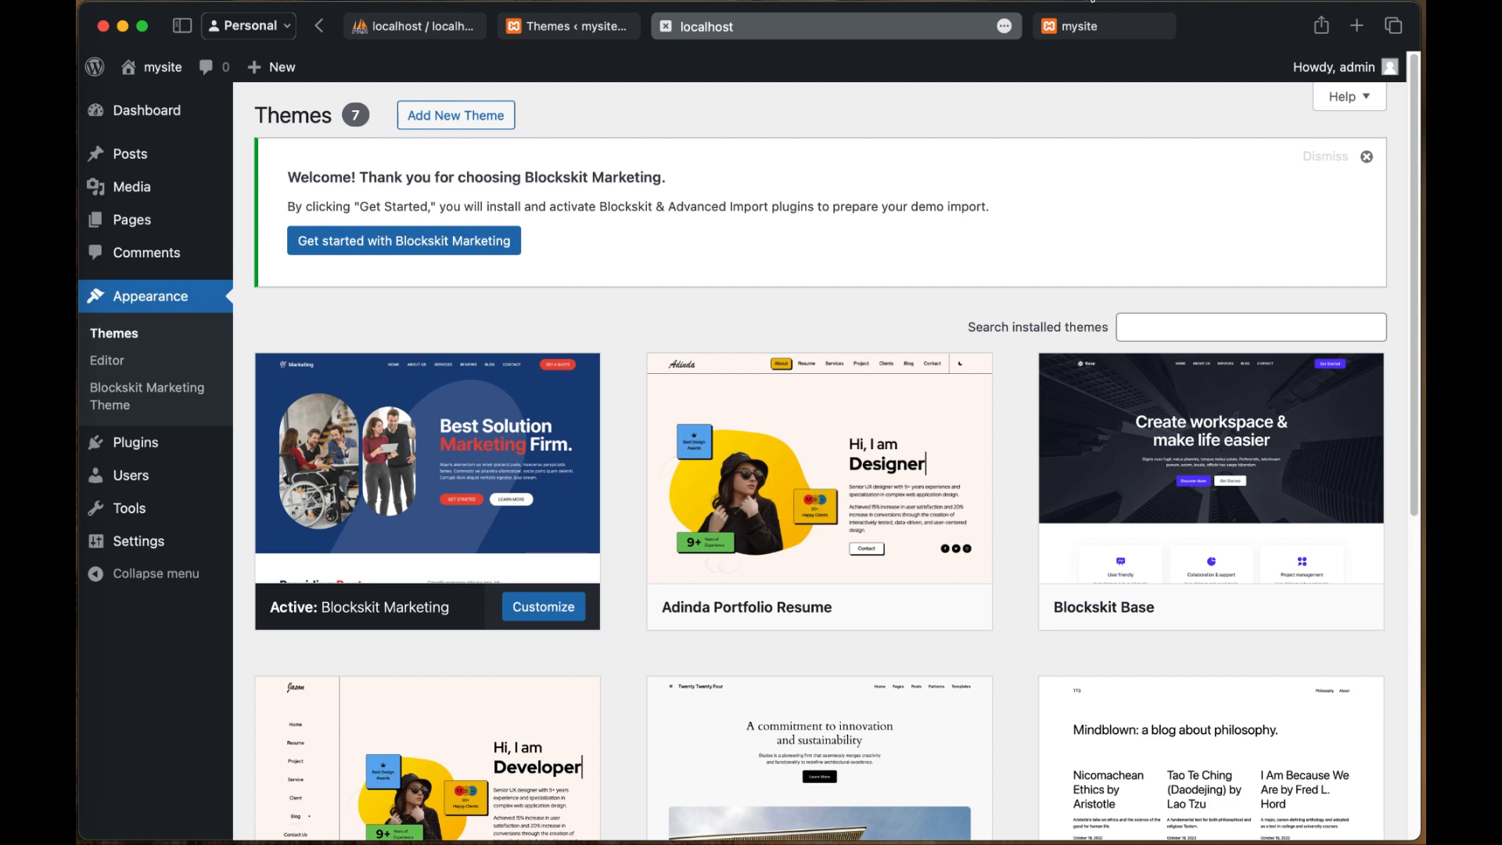
Step: Examine the site's front page from the hero through the services, pricing plans and client reviews down to the footer
left_click(1082, 30)
scroll(683, 579, "down", 5)
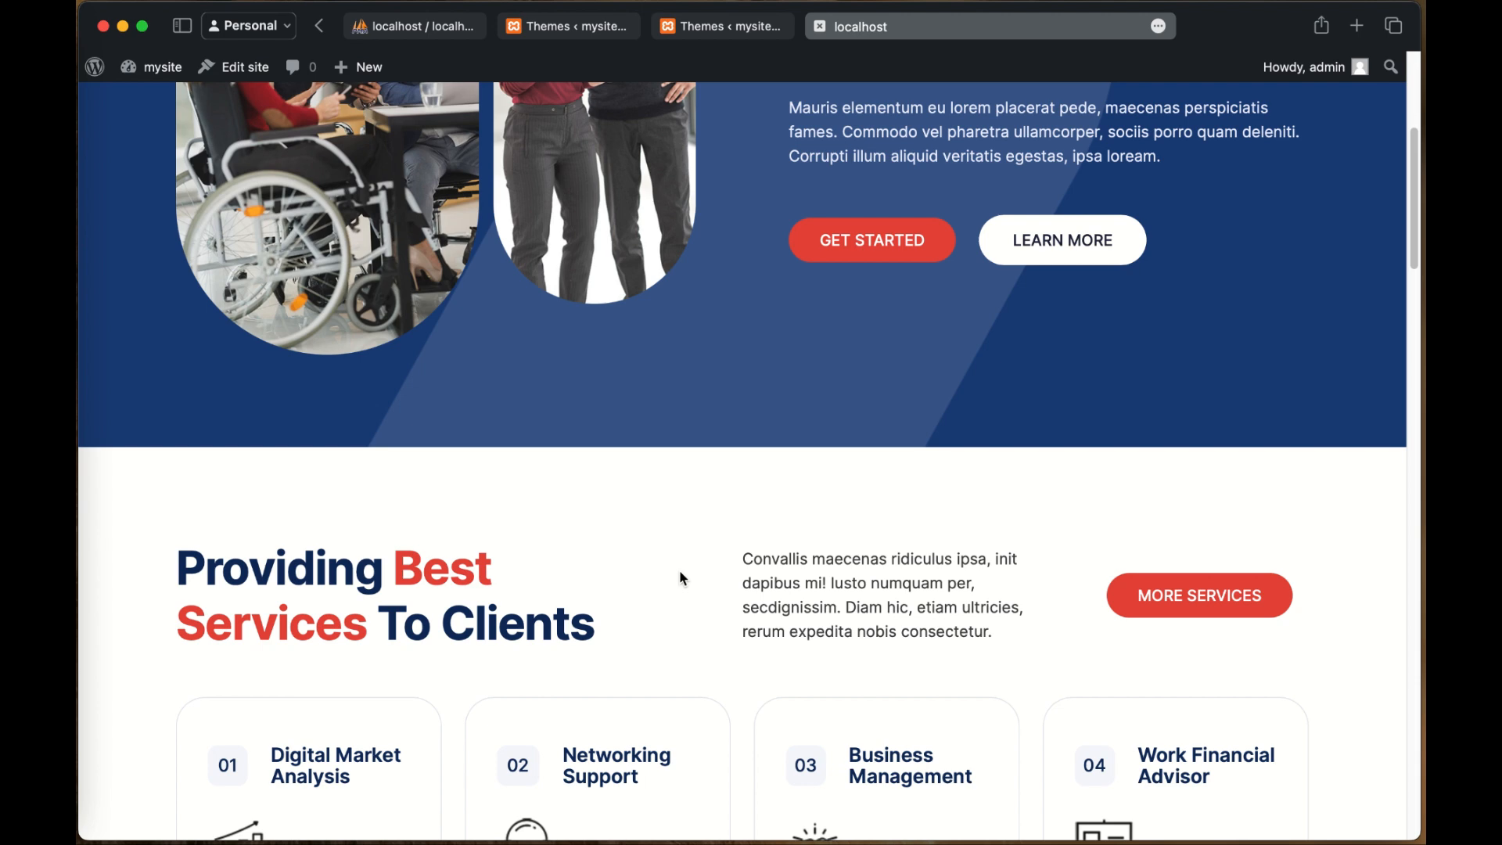
scroll(682, 579, "down", 2)
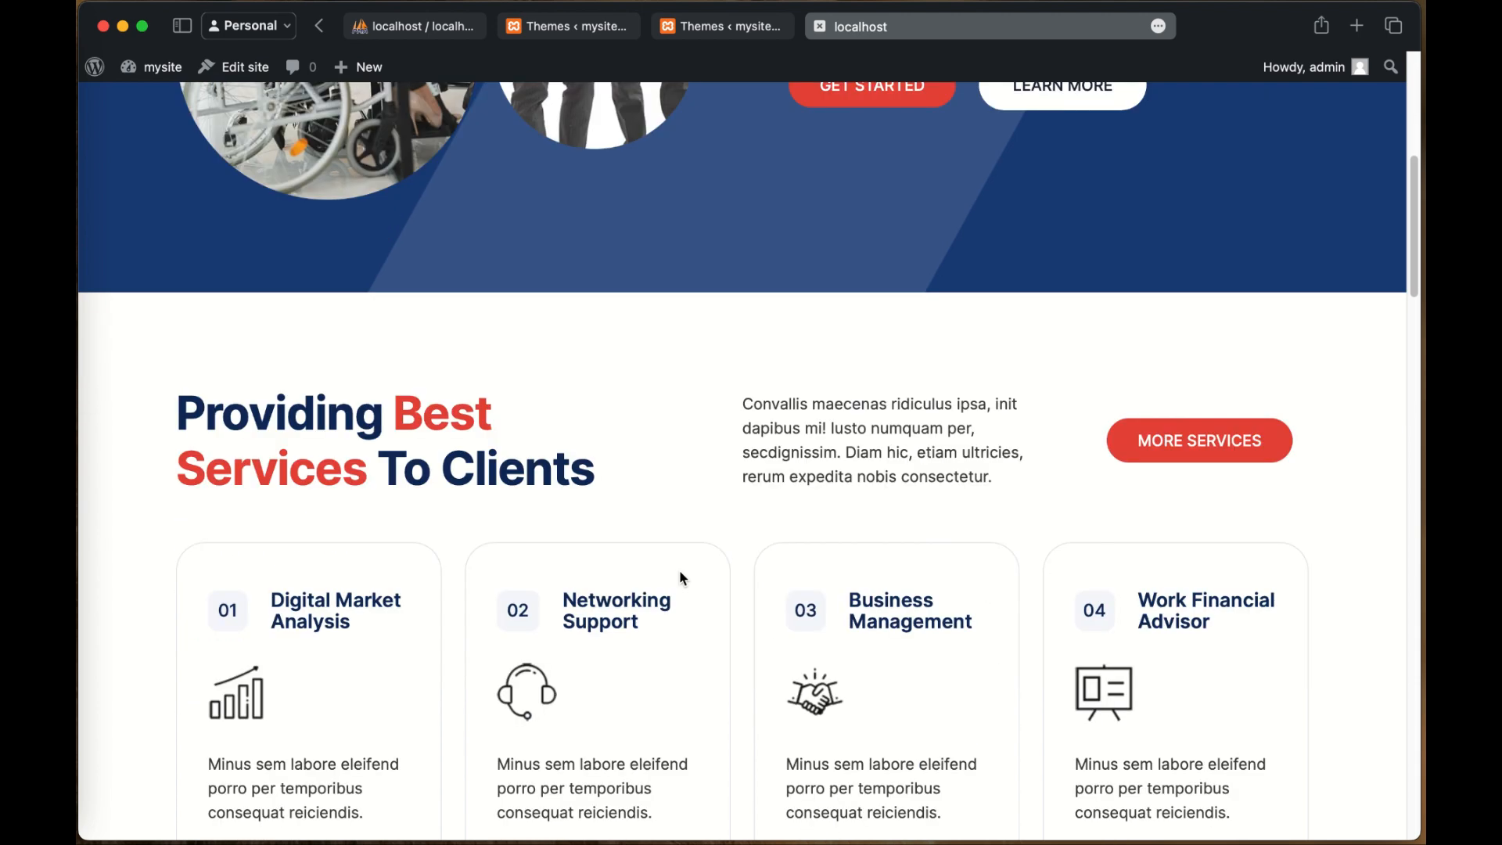
scroll(681, 577, "down", 4)
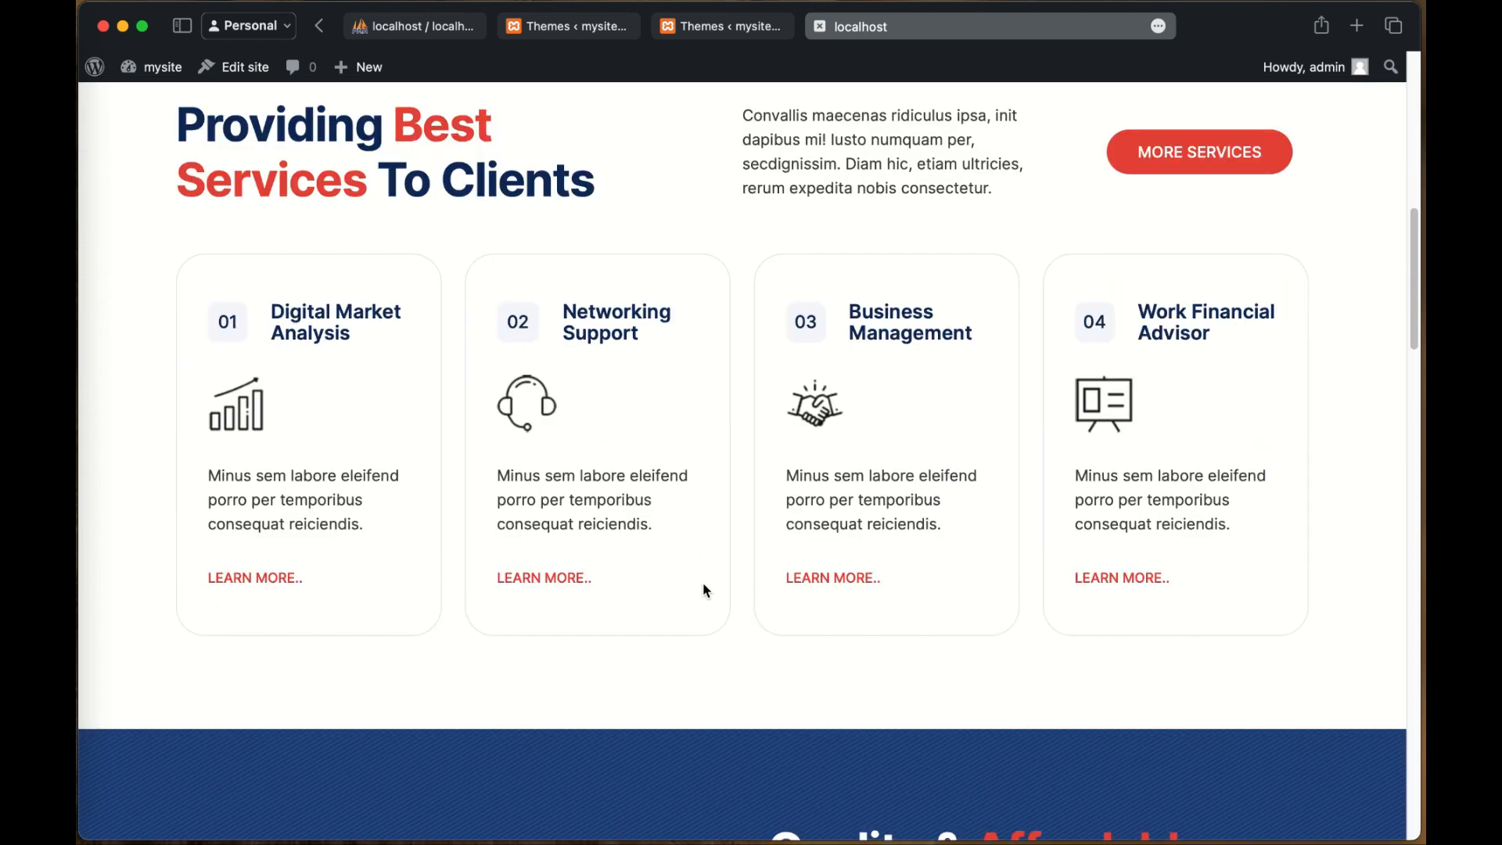
scroll(703, 587, "down", 15)
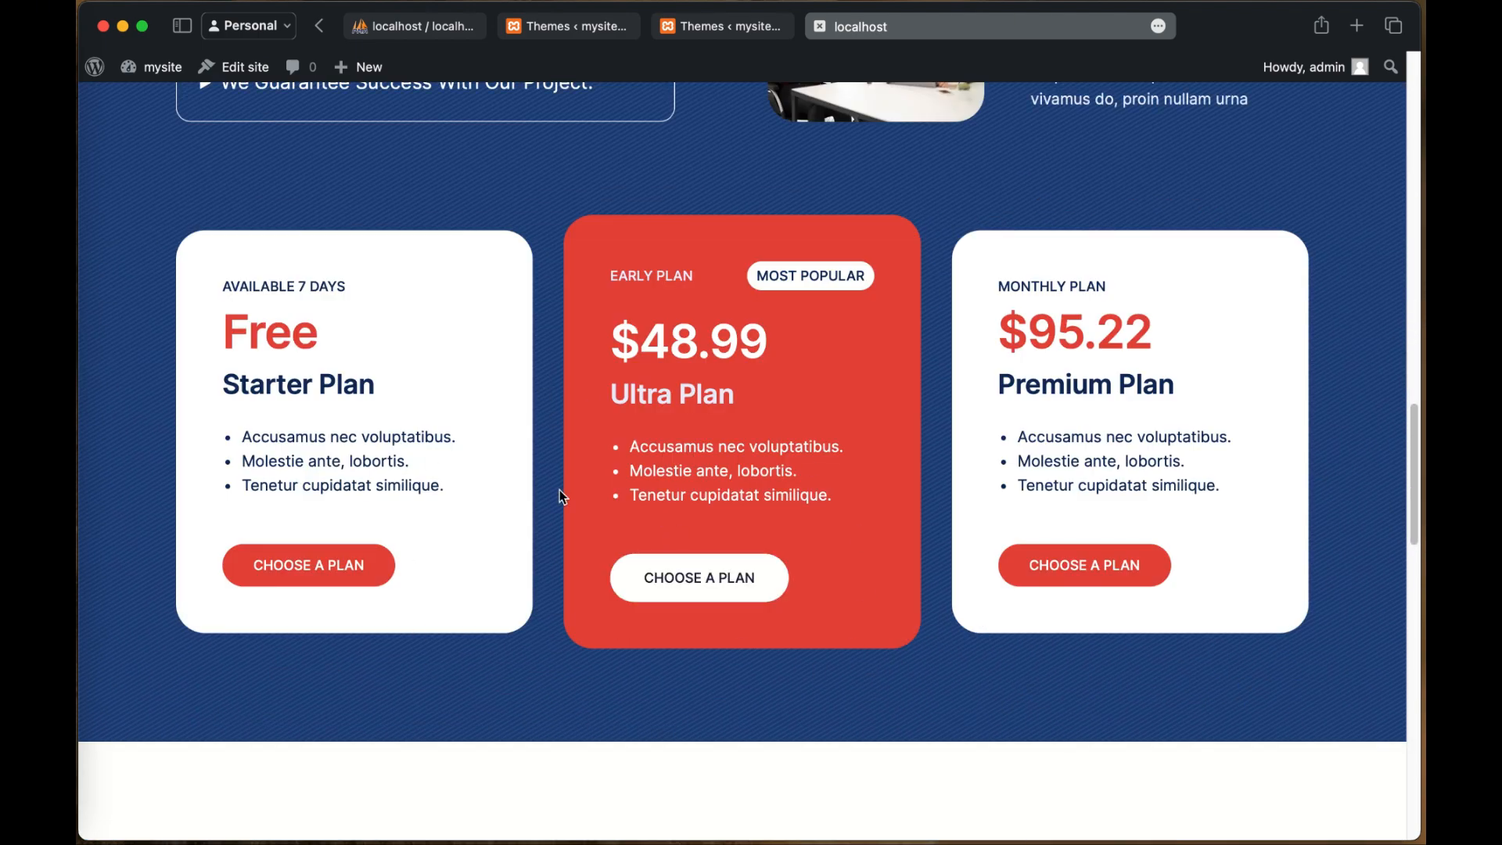
scroll(594, 450, "down", 2)
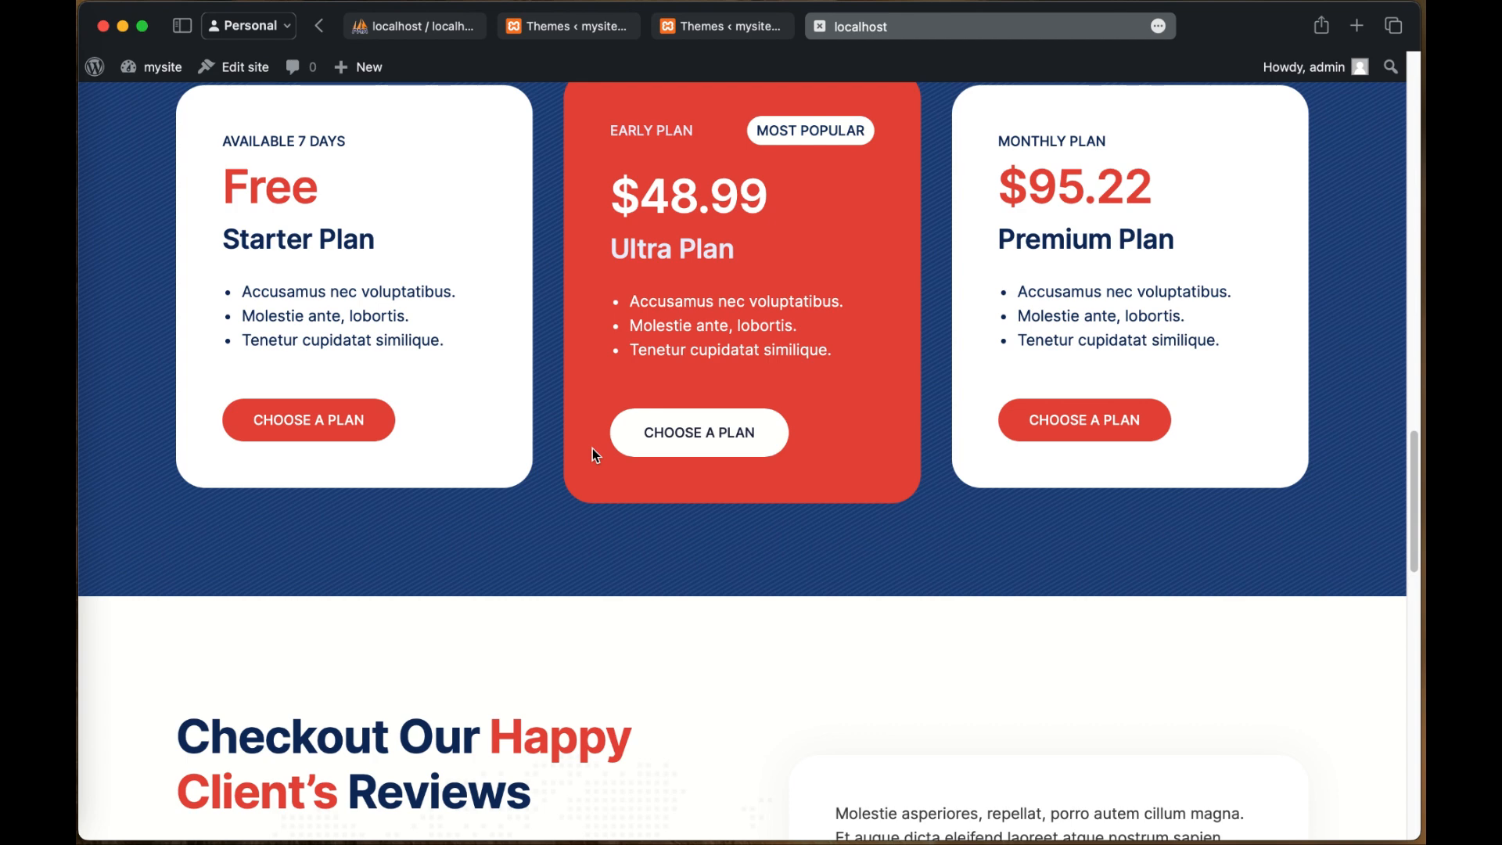
scroll(594, 442, "down", 3)
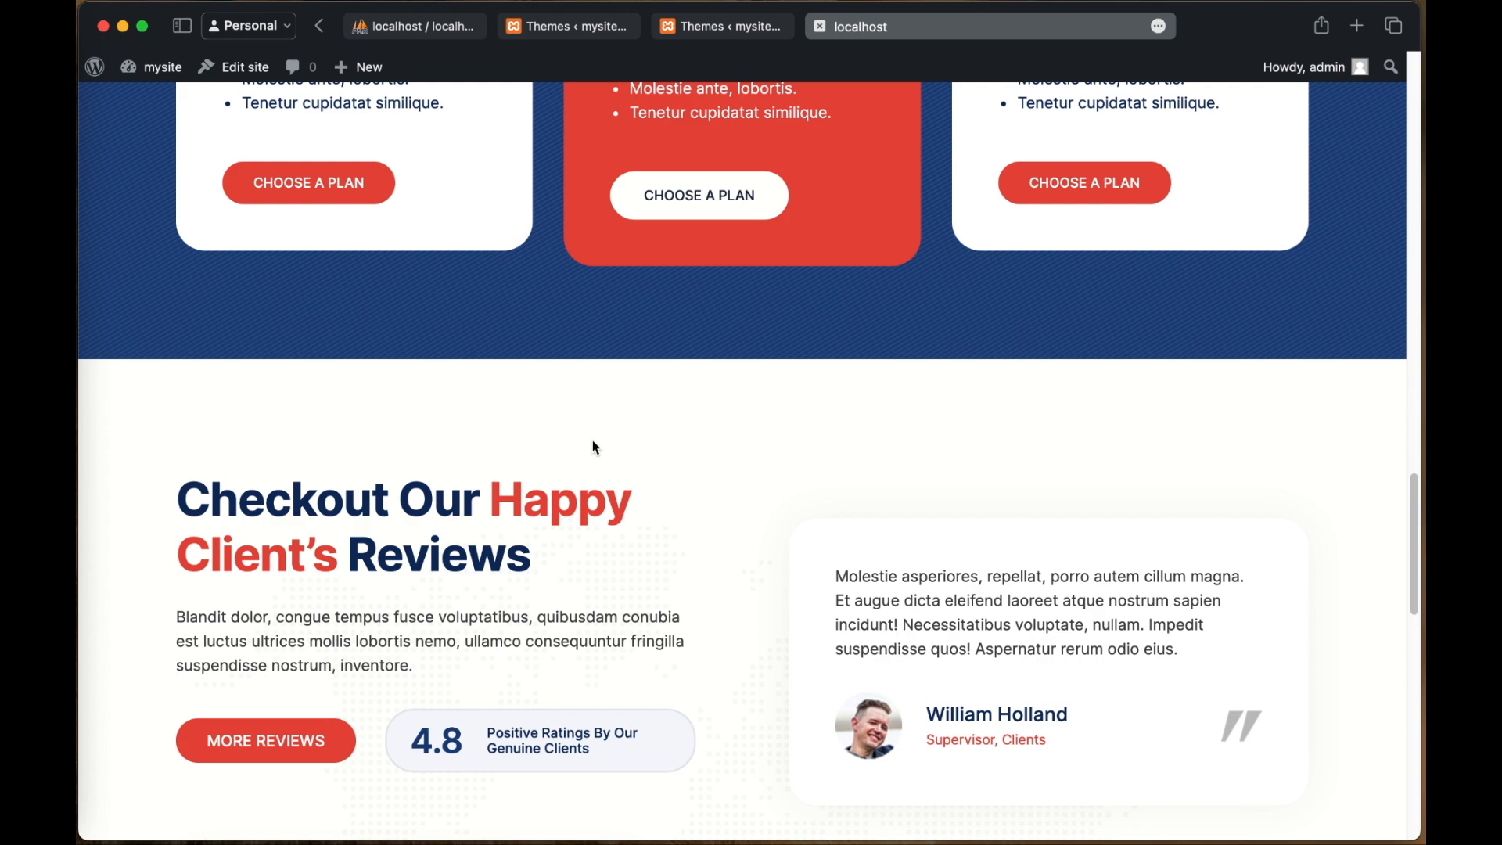
scroll(593, 440, "up", 5)
scroll(477, 657, "down", 15)
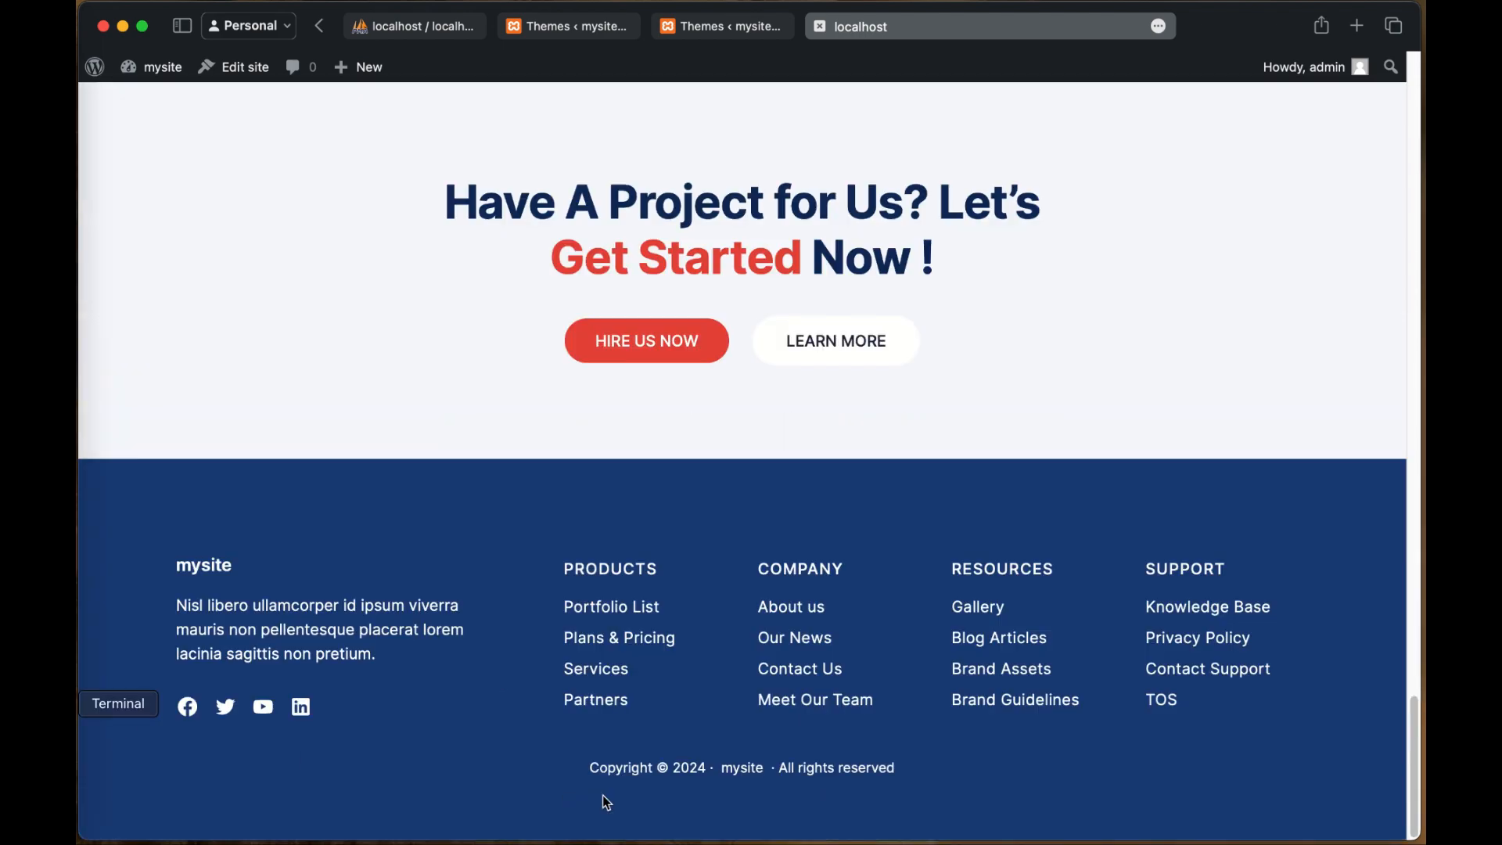
scroll(664, 631, "up", 20)
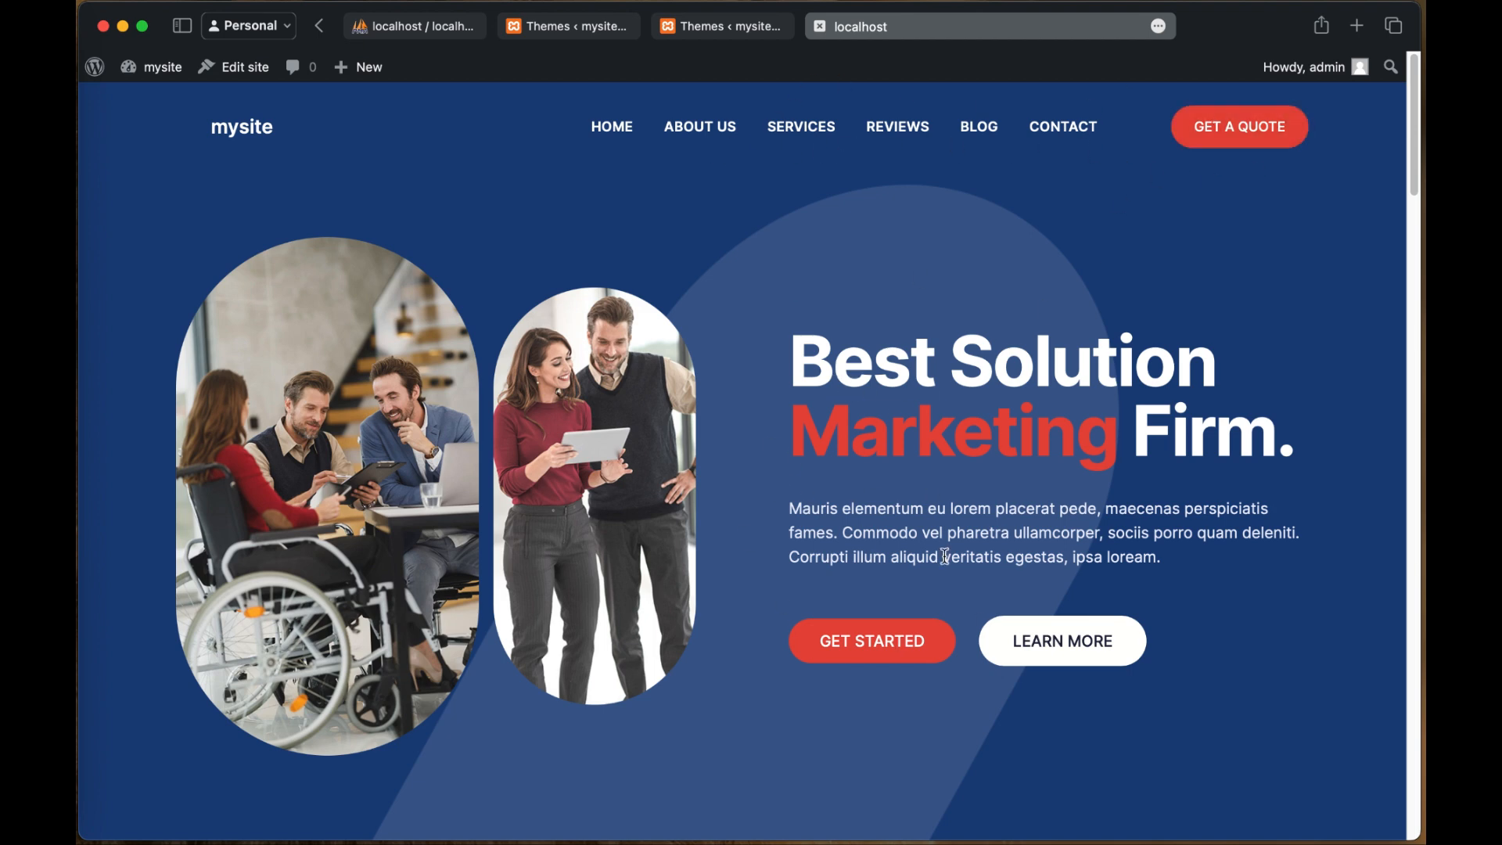
Step: Review the front page's hero, service cards, FAQ and Quality & Affordable Pricing section once more
scroll(945, 555, "down", 5)
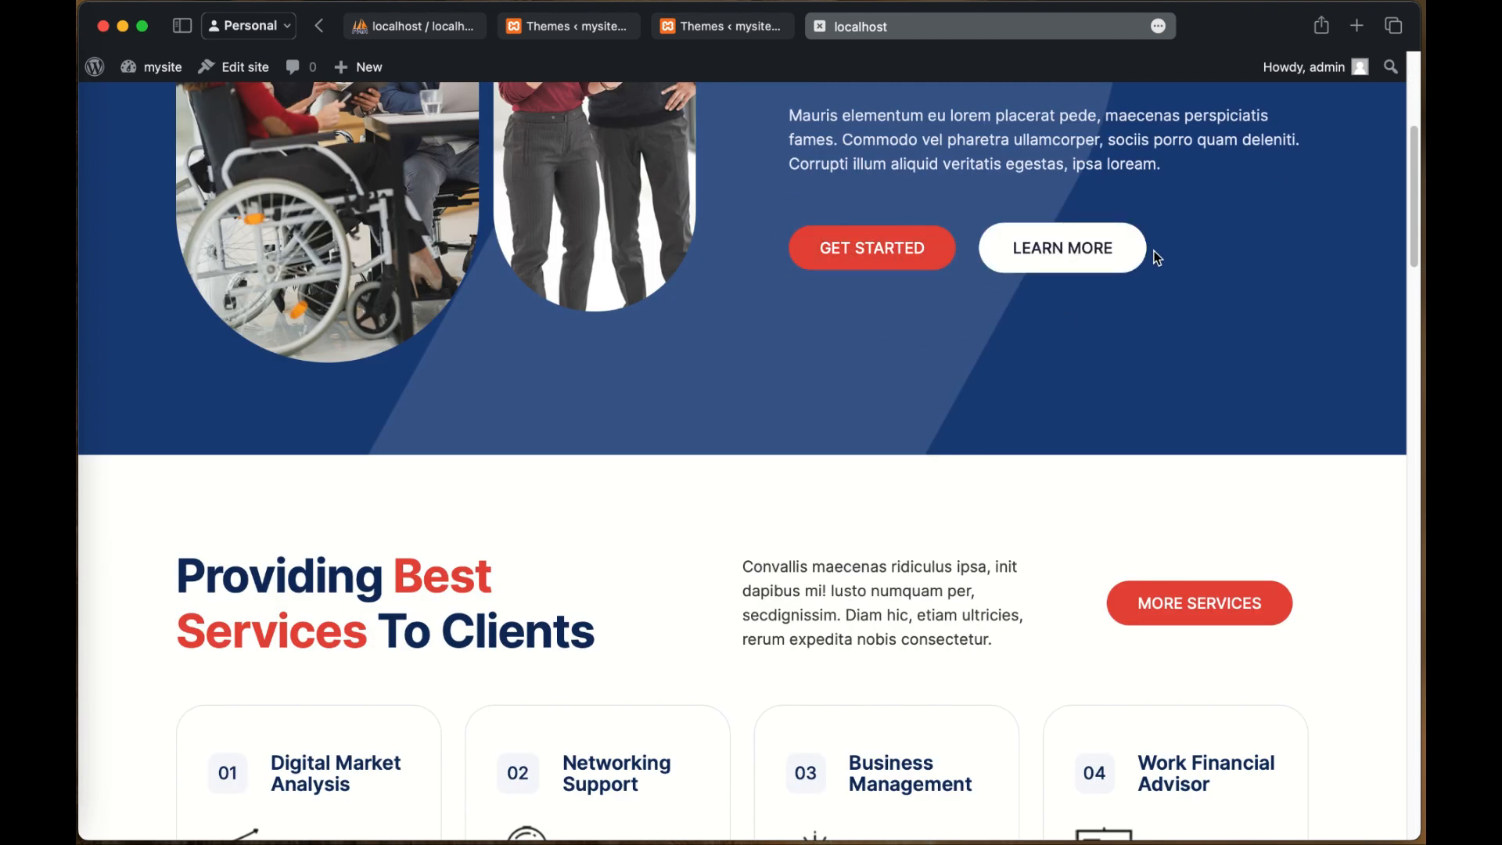
scroll(1169, 588, "down", 2)
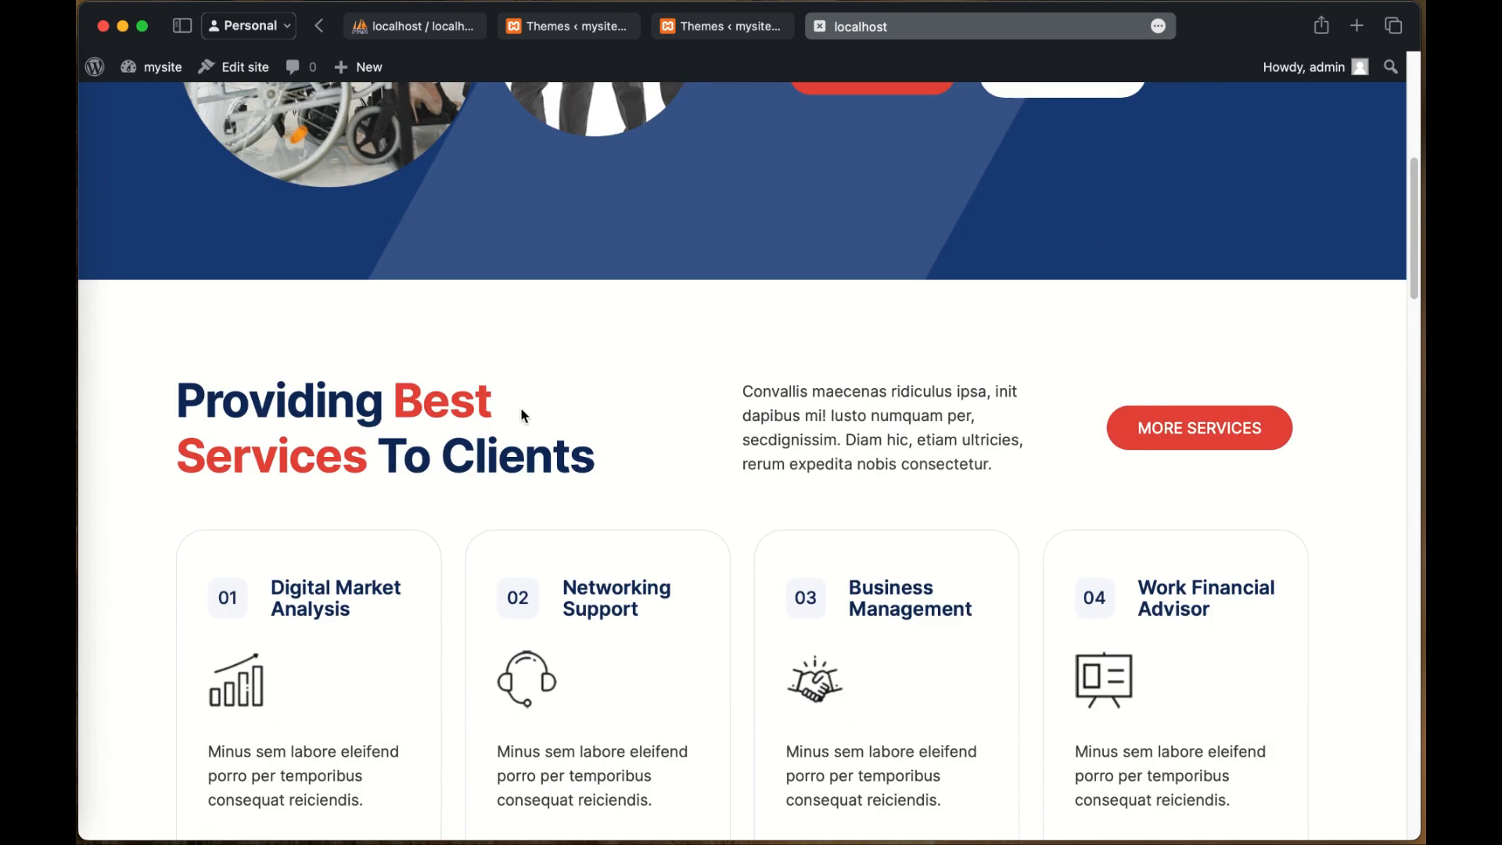
scroll(564, 620, "down", 1)
scroll(565, 620, "down", 3)
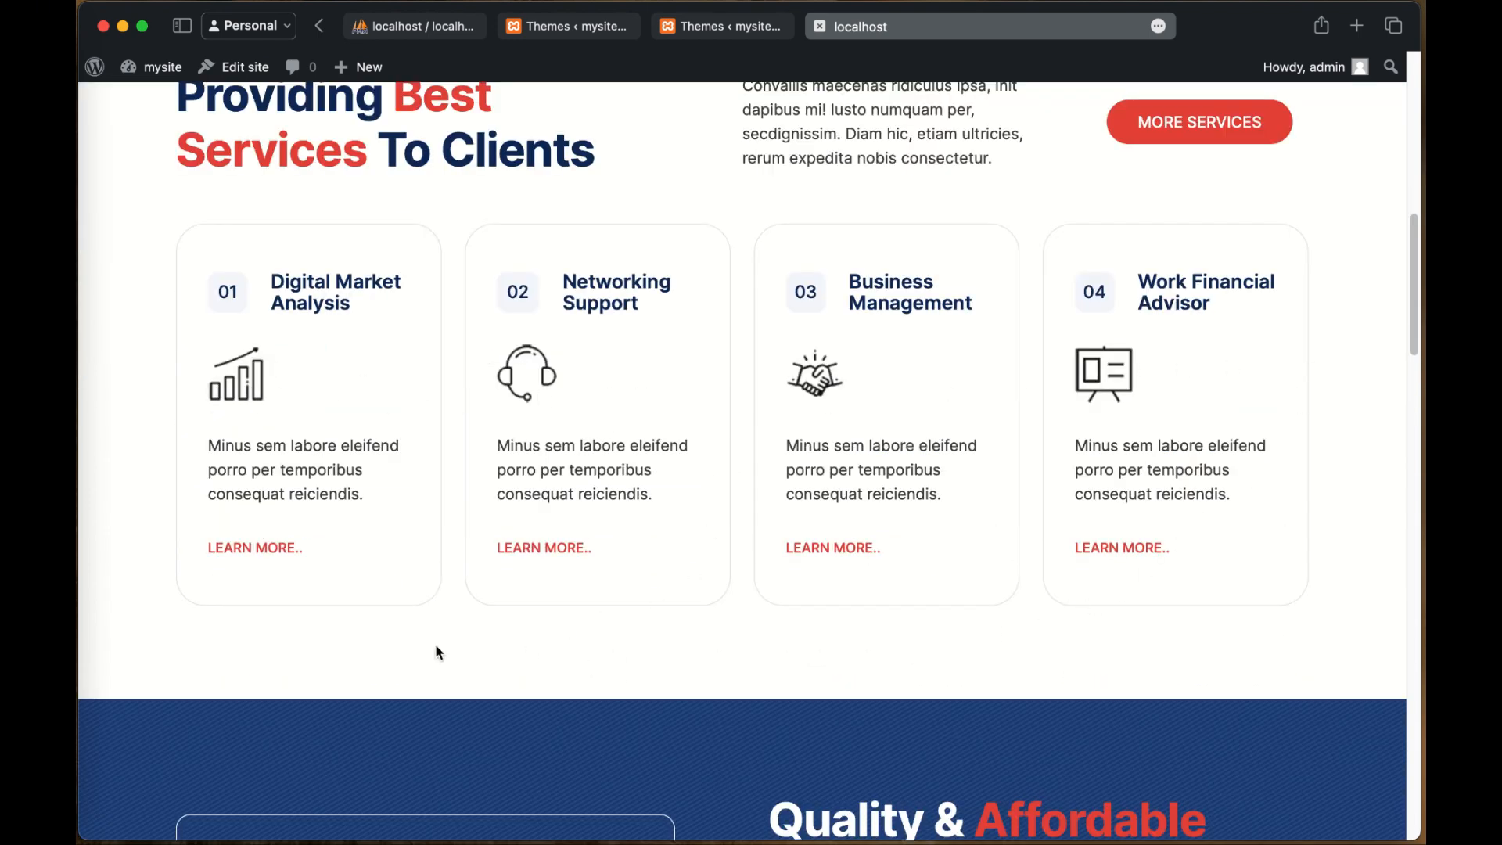
scroll(359, 597, "down", 1)
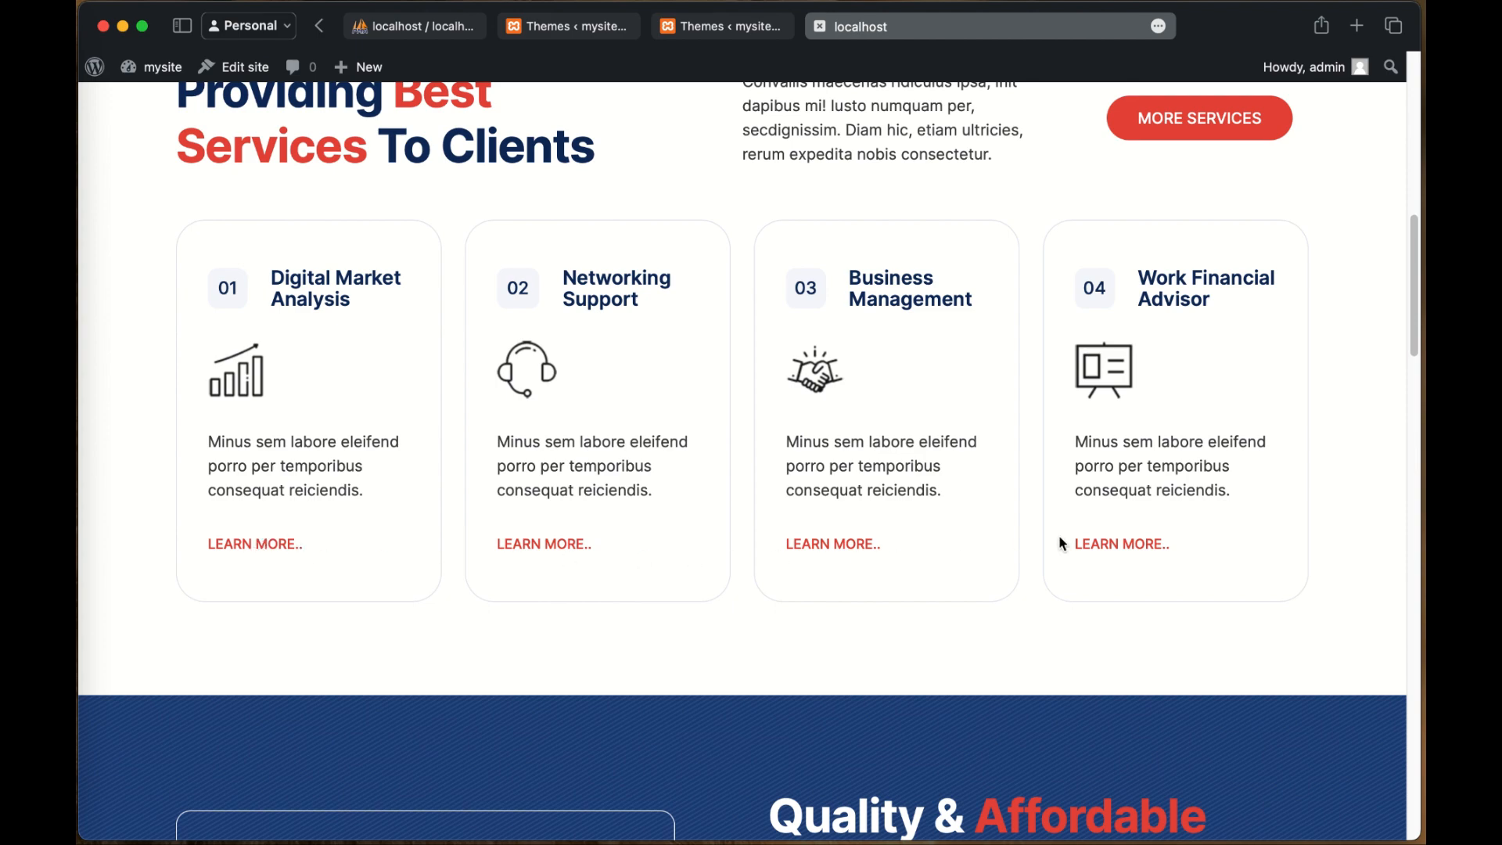
scroll(671, 611, "down", 6)
scroll(654, 624, "up", 7)
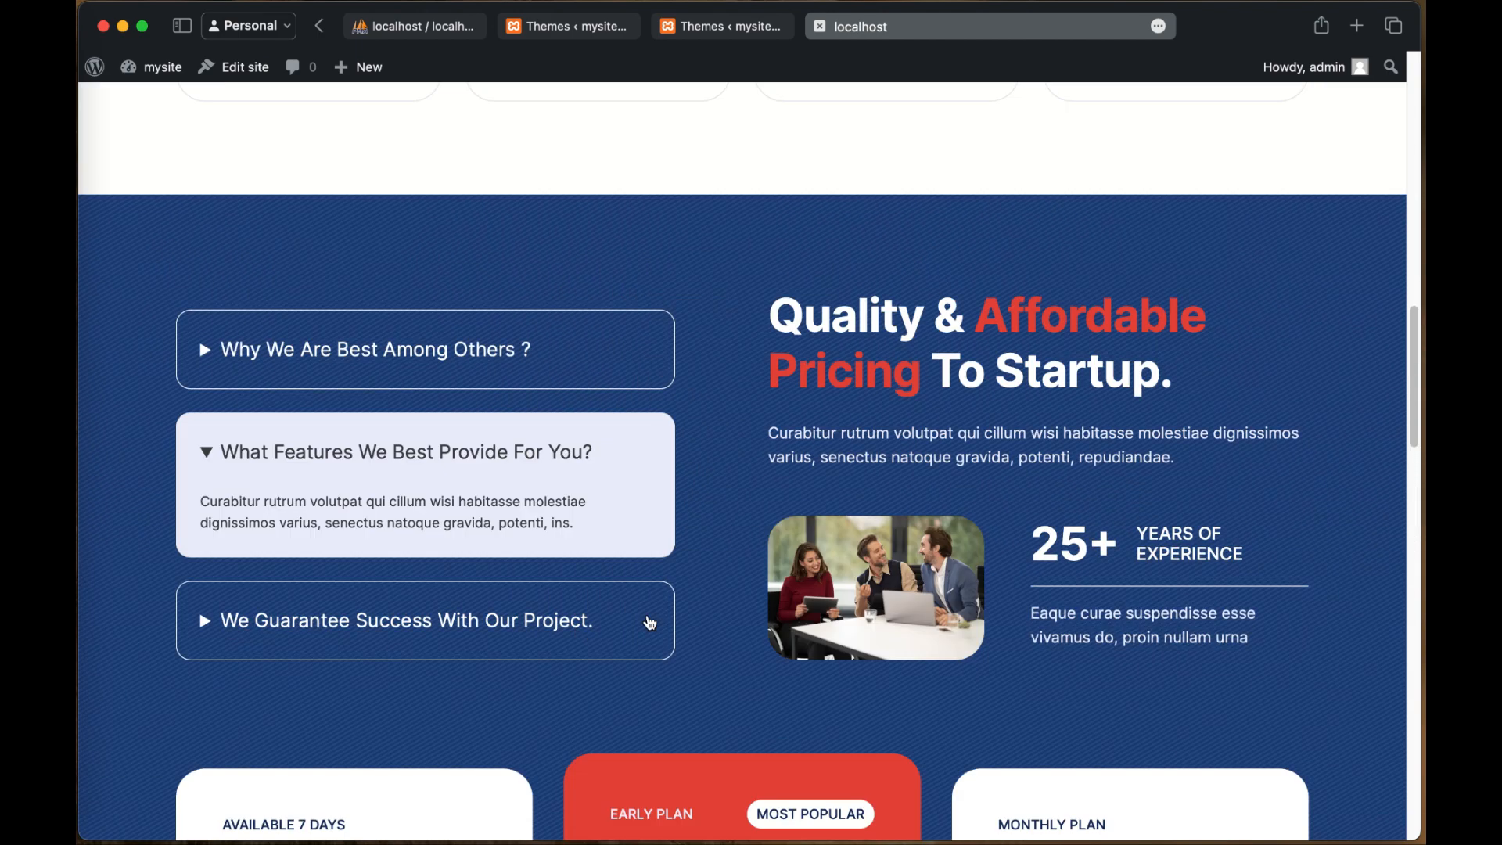
scroll(649, 622, "down", 8)
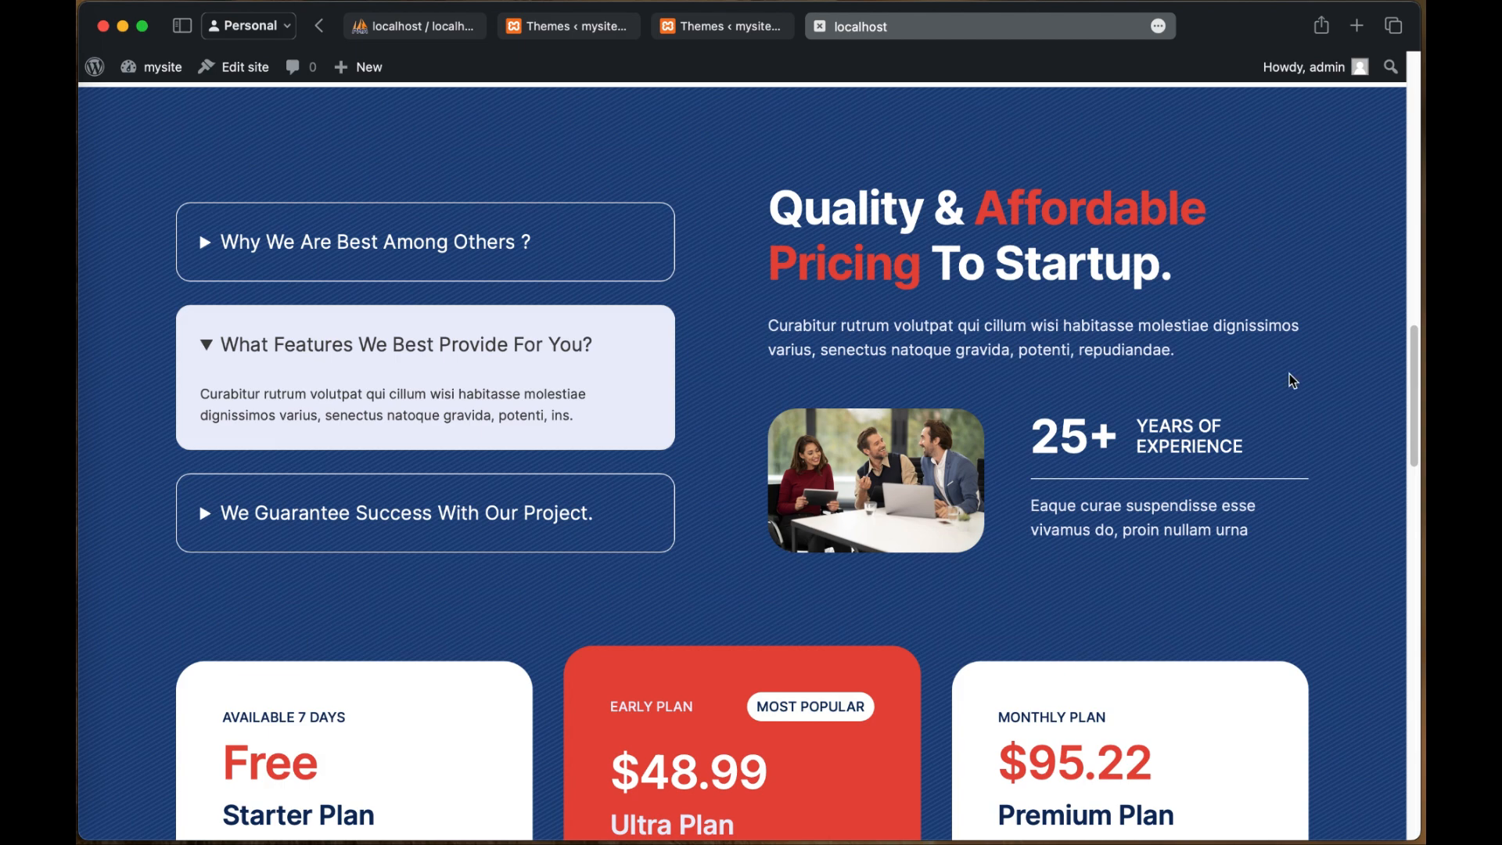
scroll(814, 707, "up", 3)
scroll(814, 706, "up", 10)
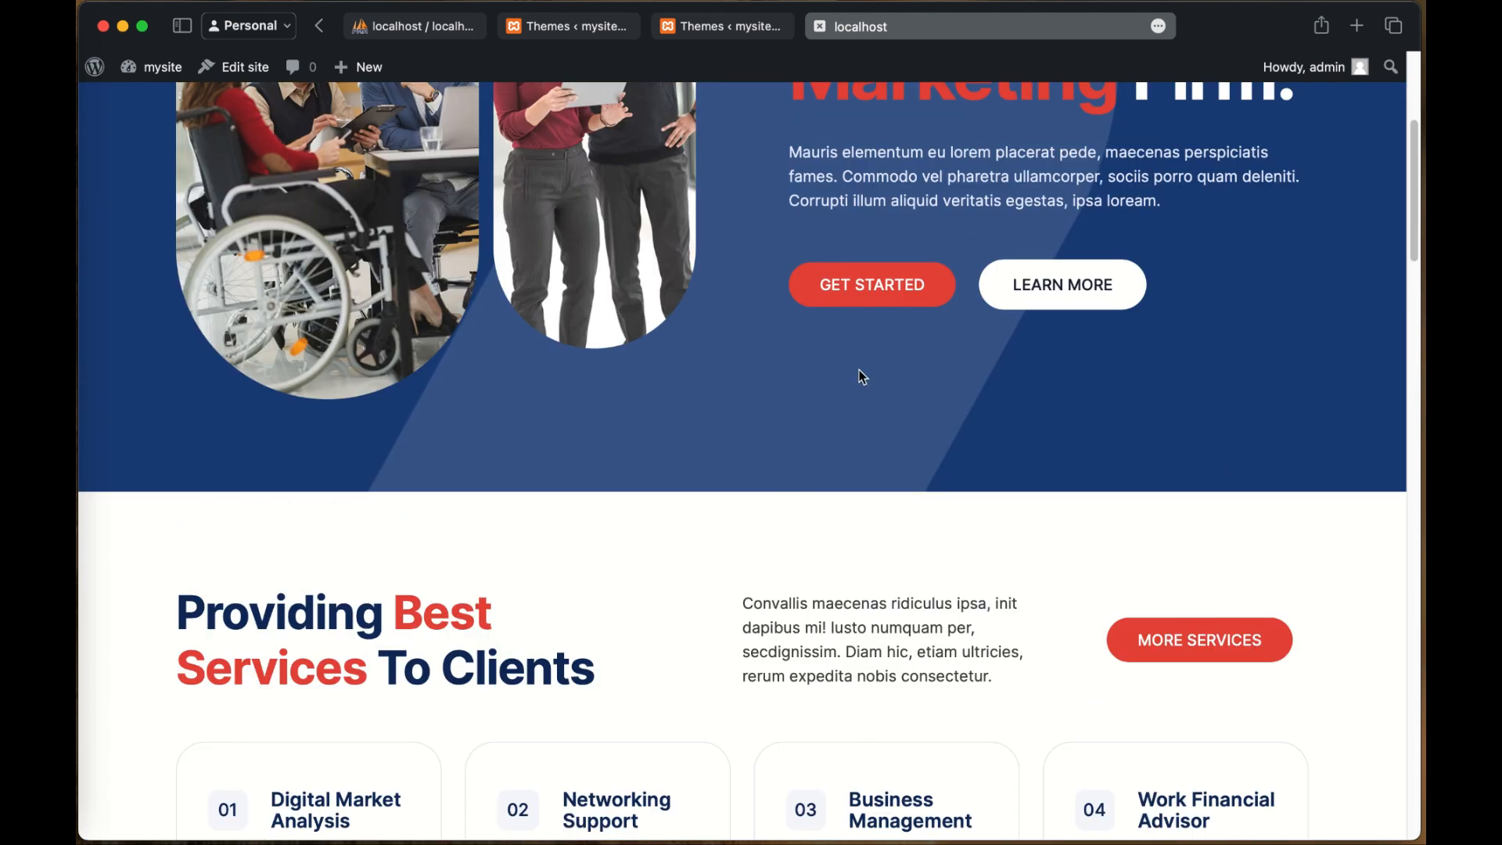
scroll(839, 397, "up", 5)
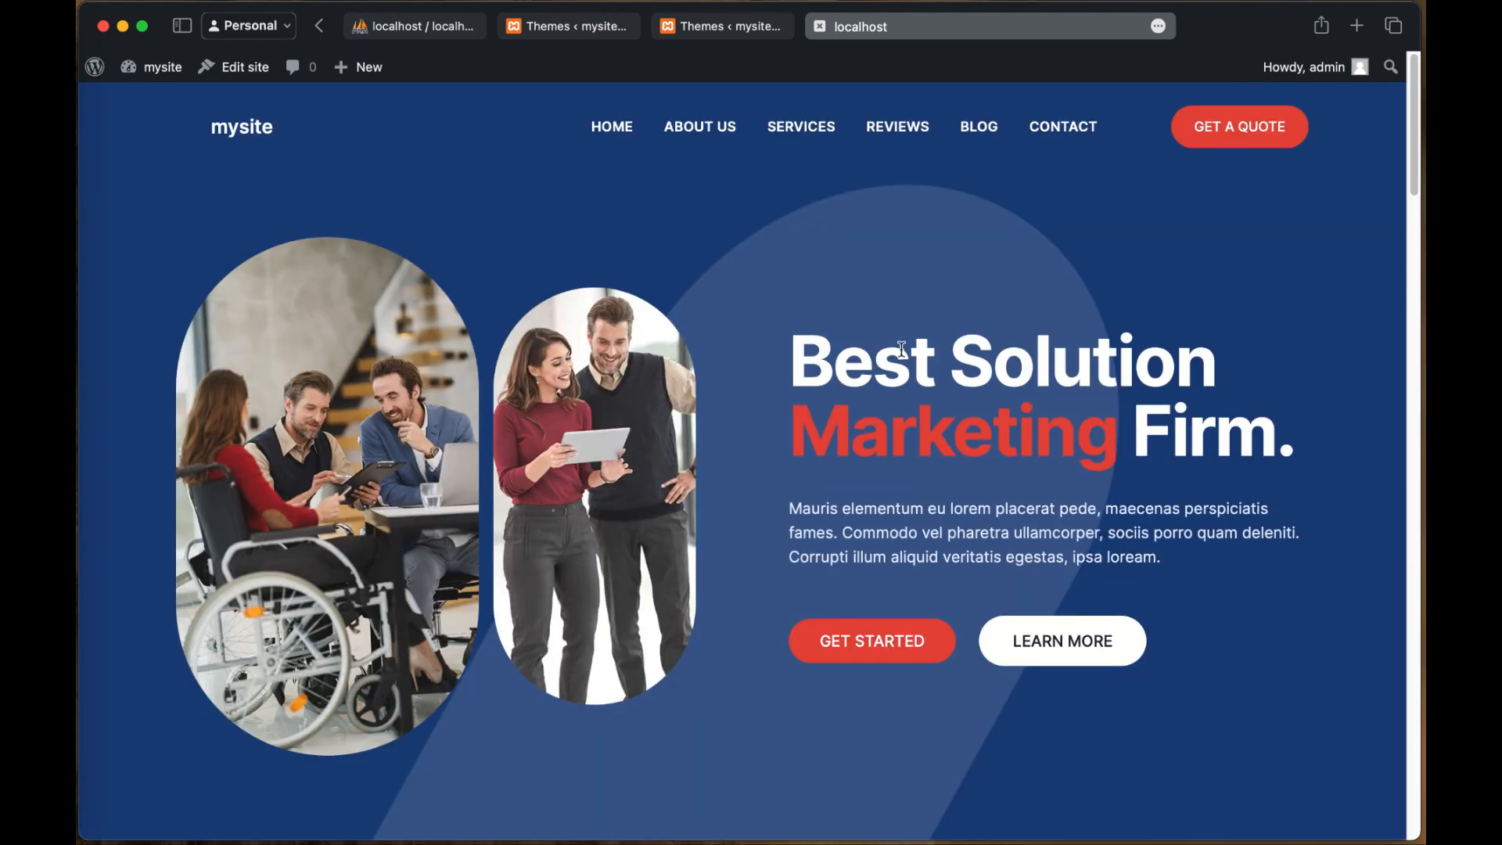
Step: Compare the active Blockskit Marketing theme on the Themes page with the live front page
left_click(712, 30)
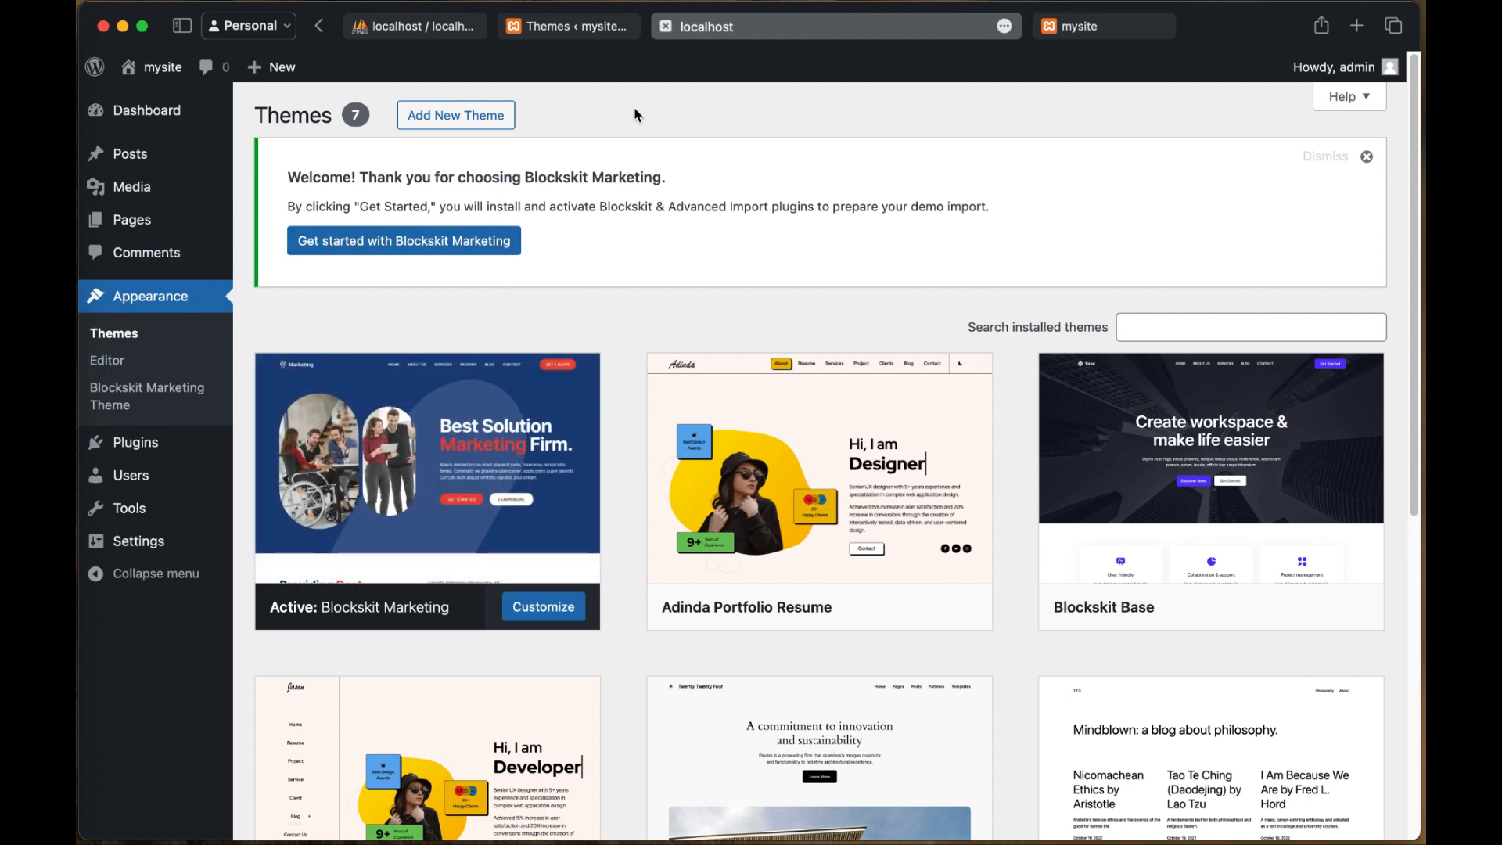
left_click(1119, 25)
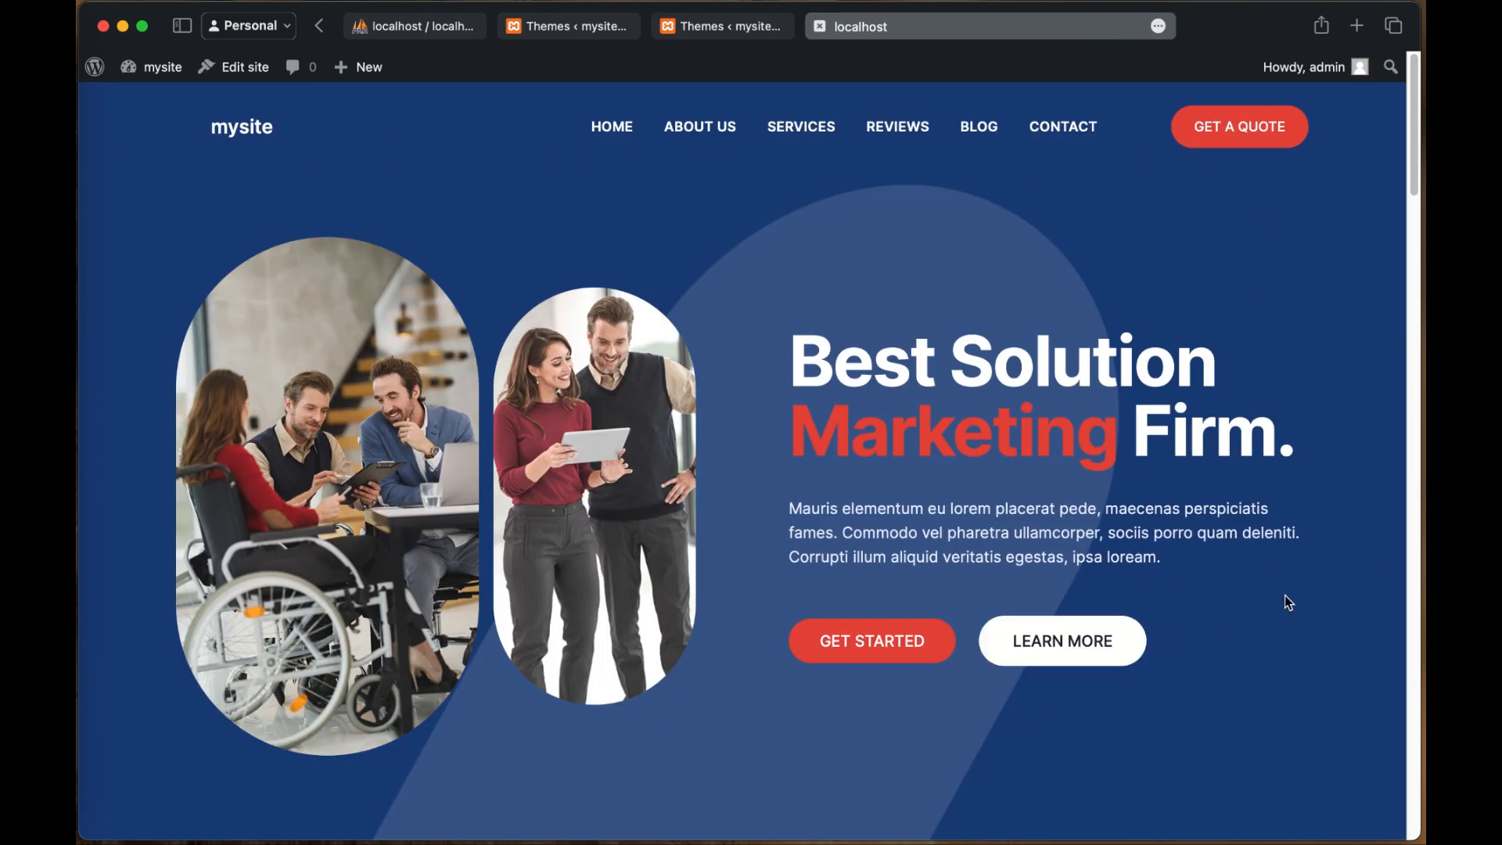
scroll(783, 672, "down", 10)
scroll(900, 665, "up", 10)
Step: Go to the WordPress dashboard and dismiss the Blockskit Marketing welcome notice
left_click(565, 31)
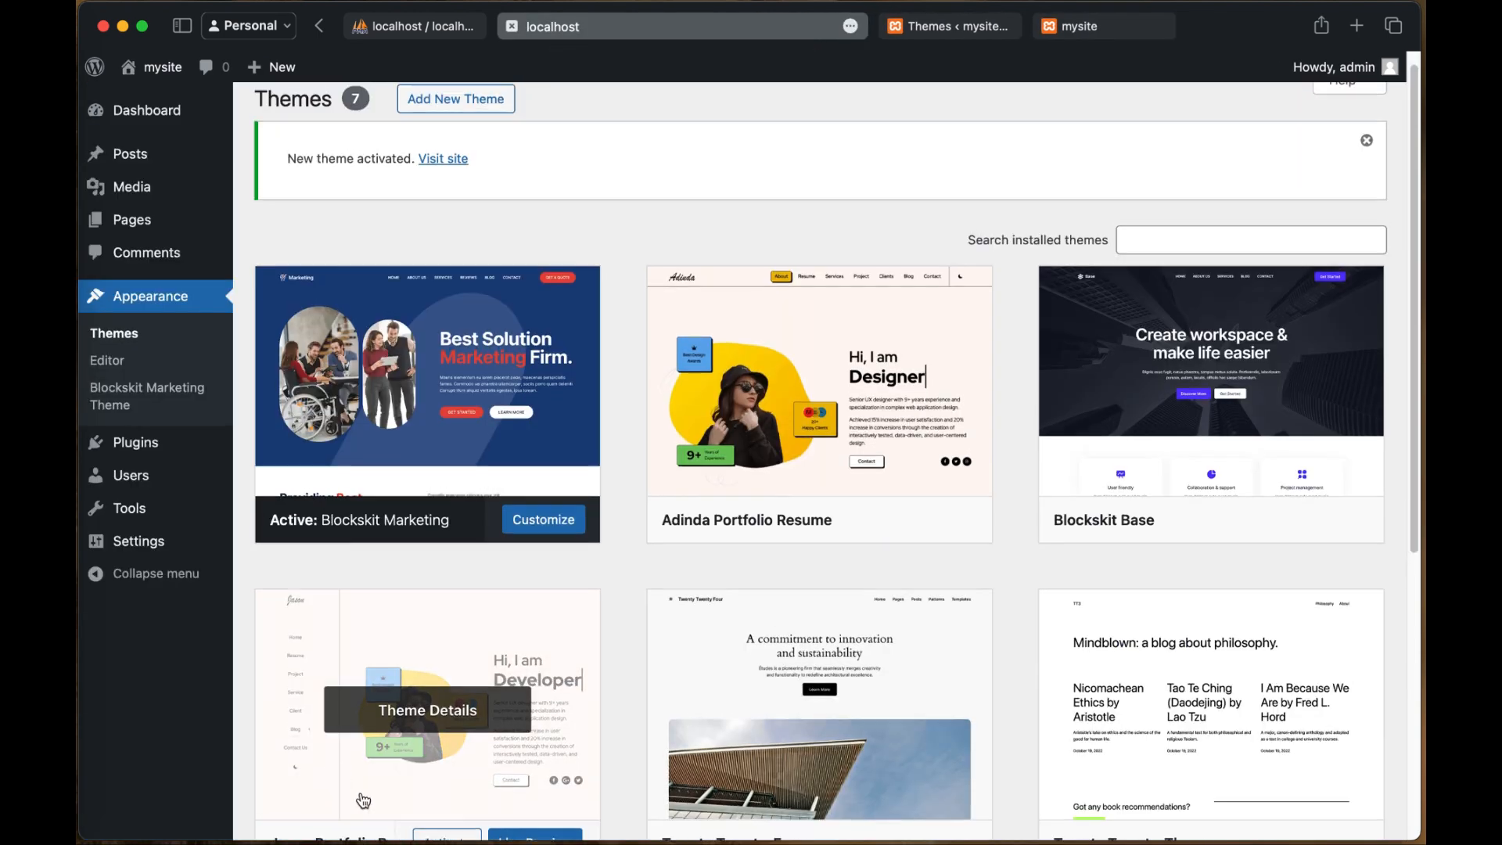
left_click(158, 114)
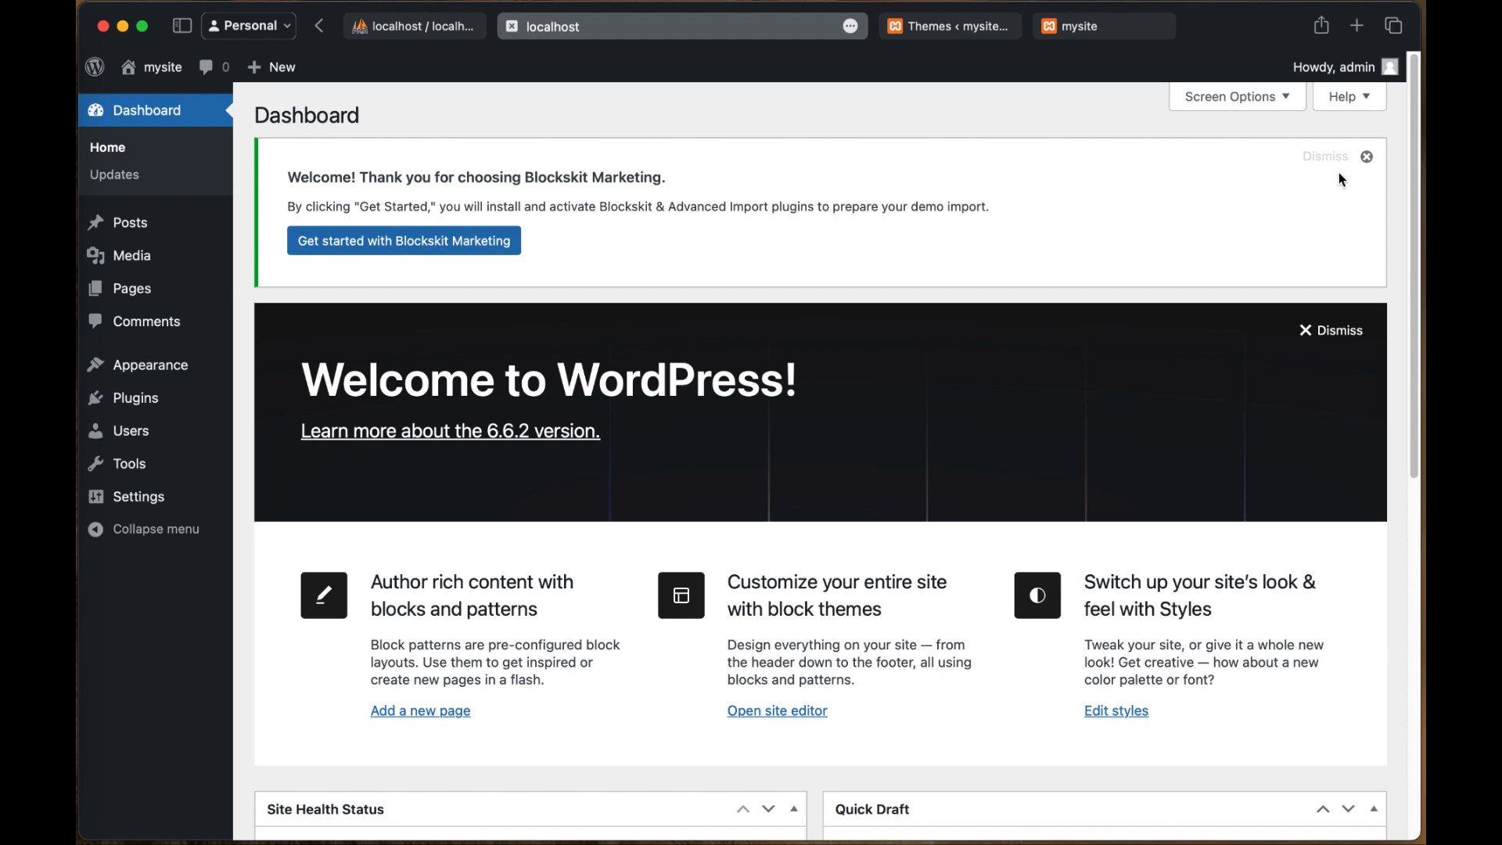
left_click(1367, 157)
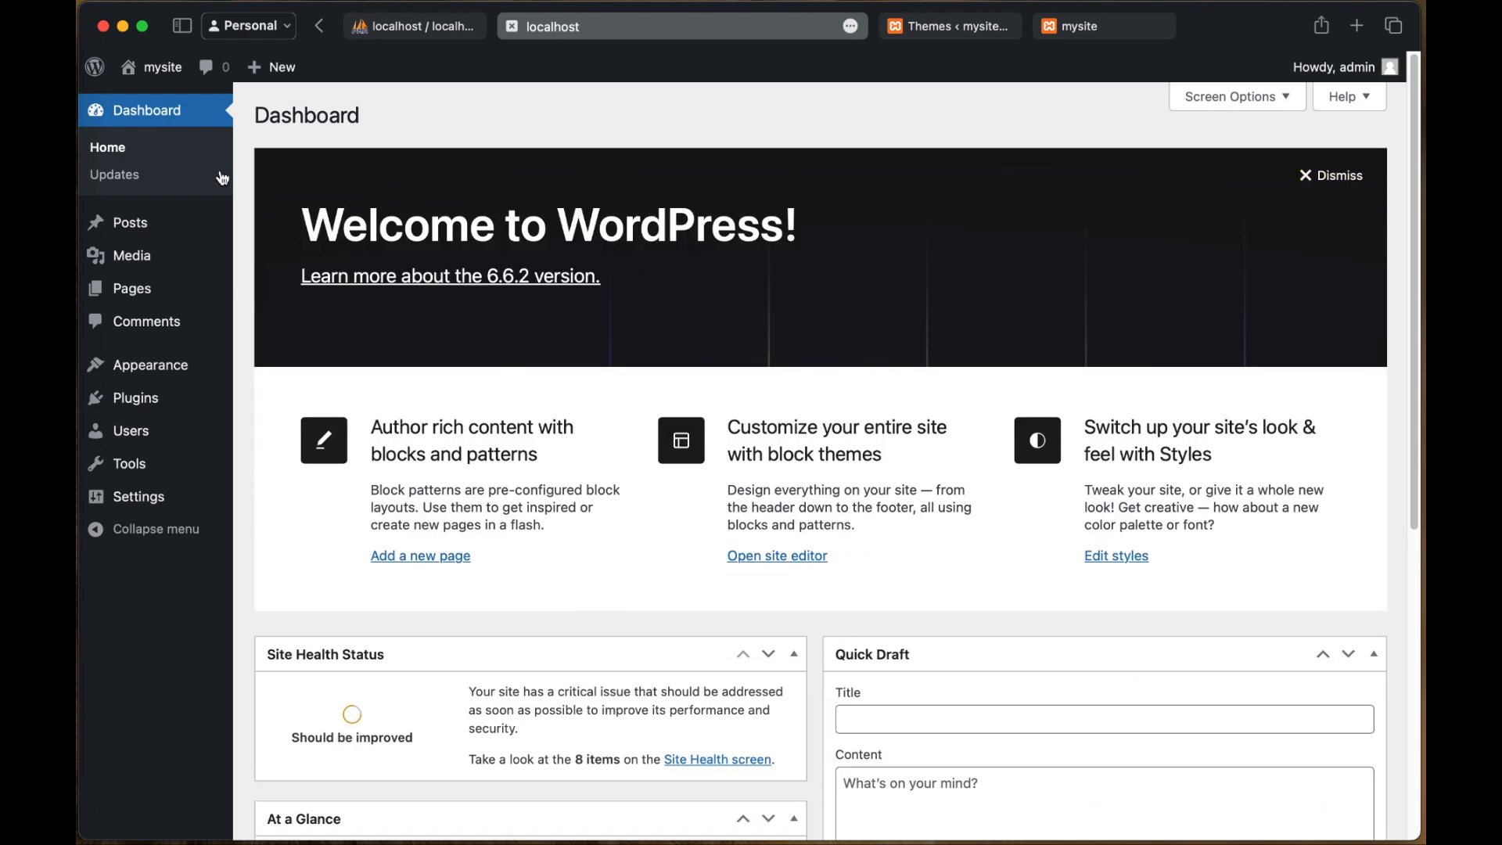
Step: Open the site's front end in a new tab, keeping only one mysite tab open
mouse_move(156, 67)
right_click(162, 99)
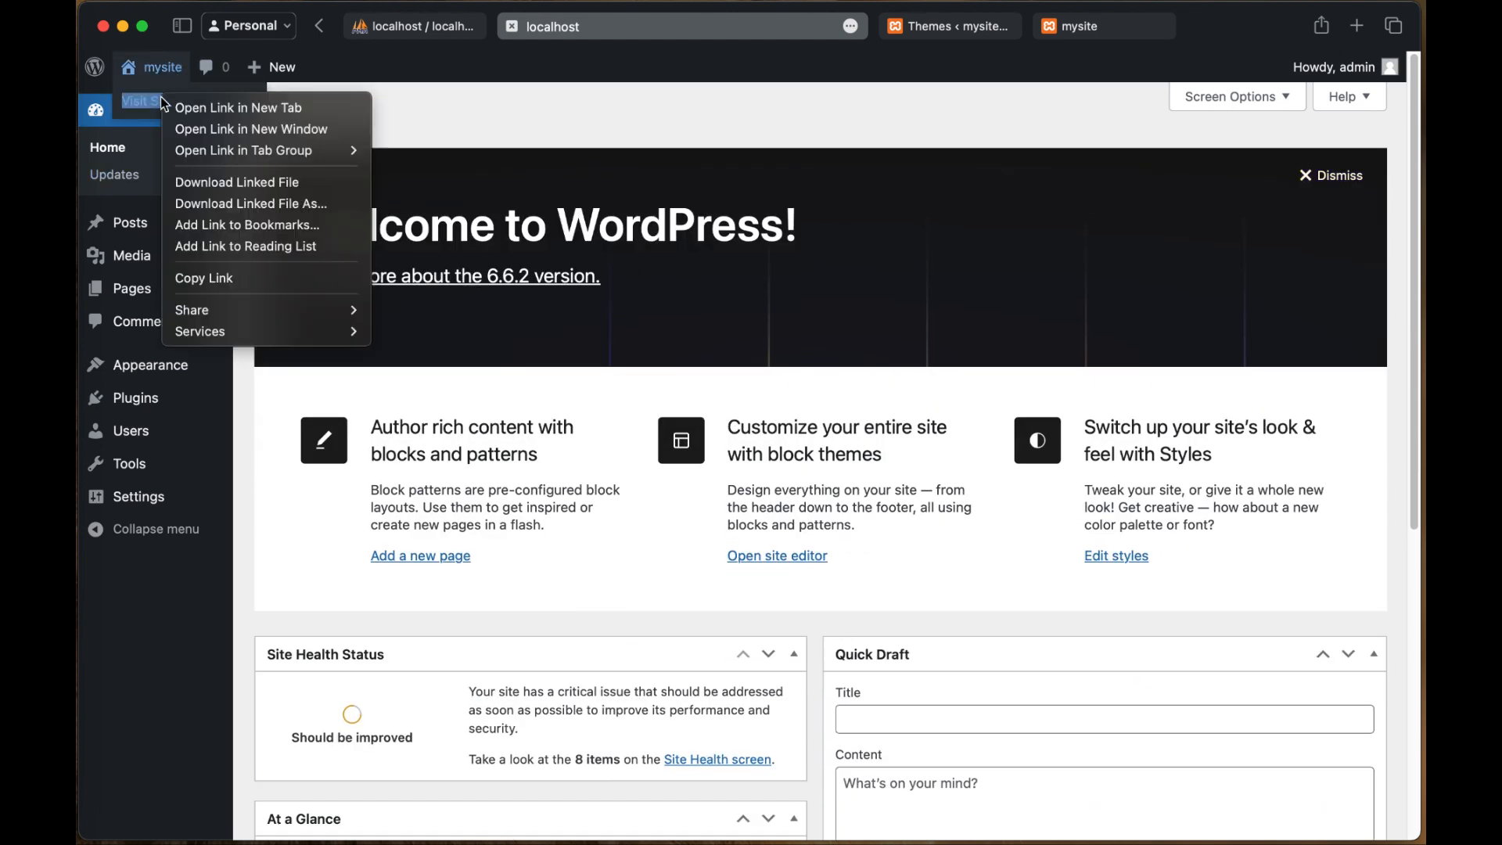
left_click(224, 110)
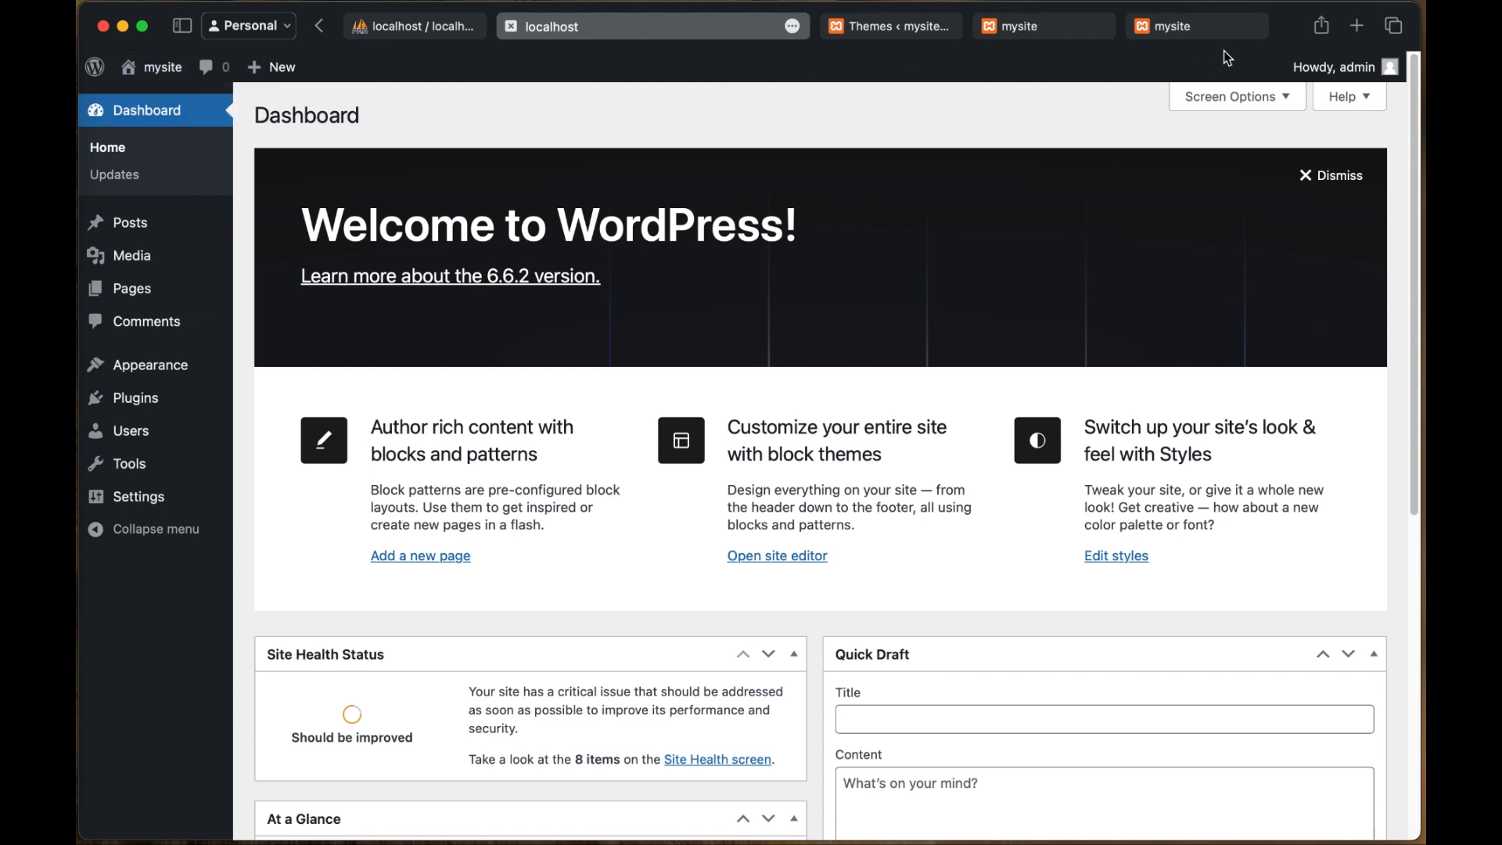
left_click(1142, 26)
left_click(1111, 30)
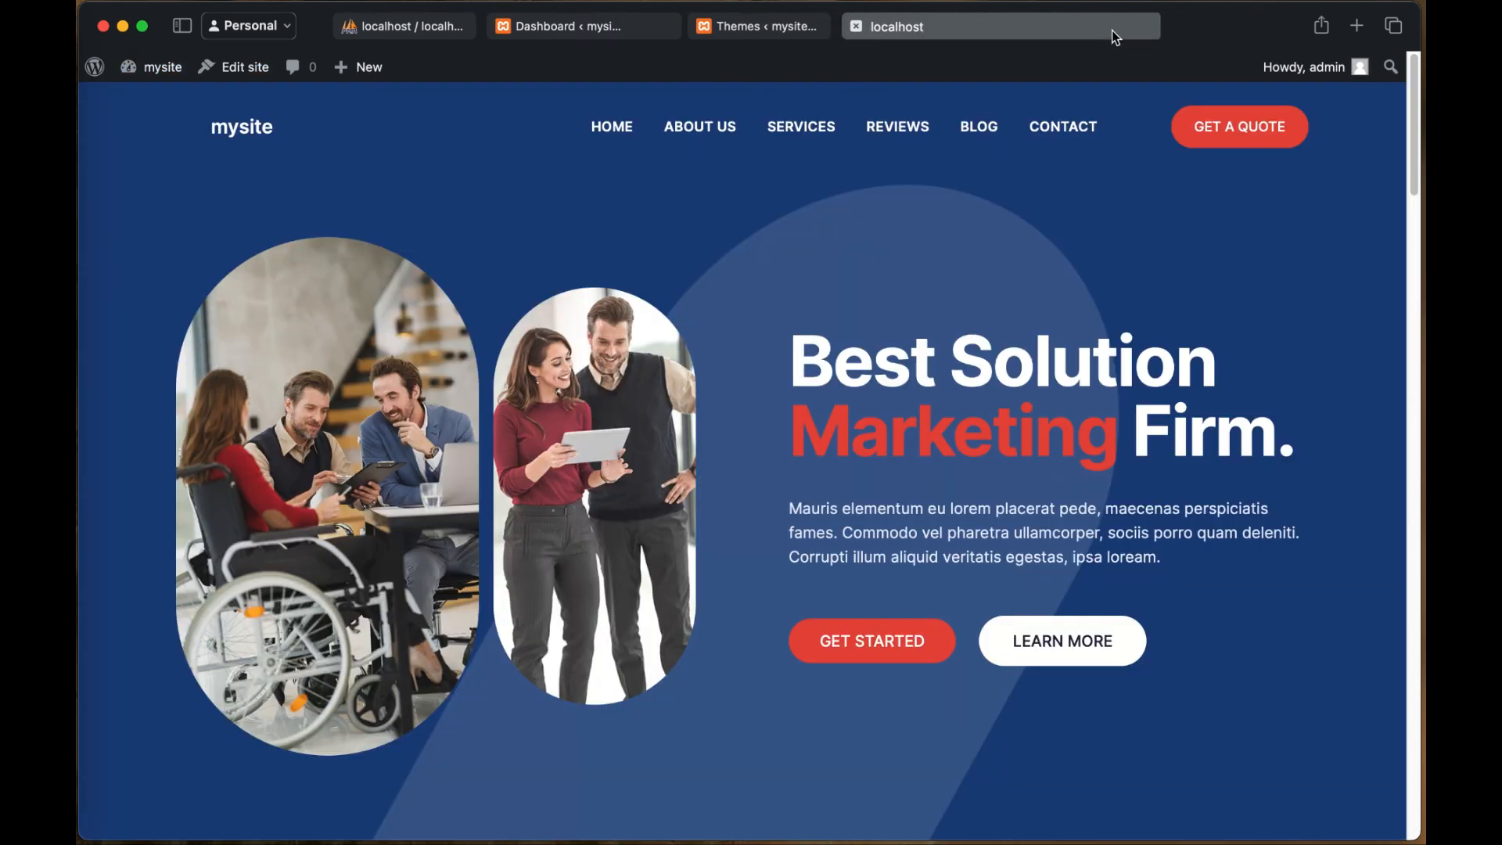
Step: Look over the front page's sections and open the page in the site editor
scroll(768, 570, "down", 3)
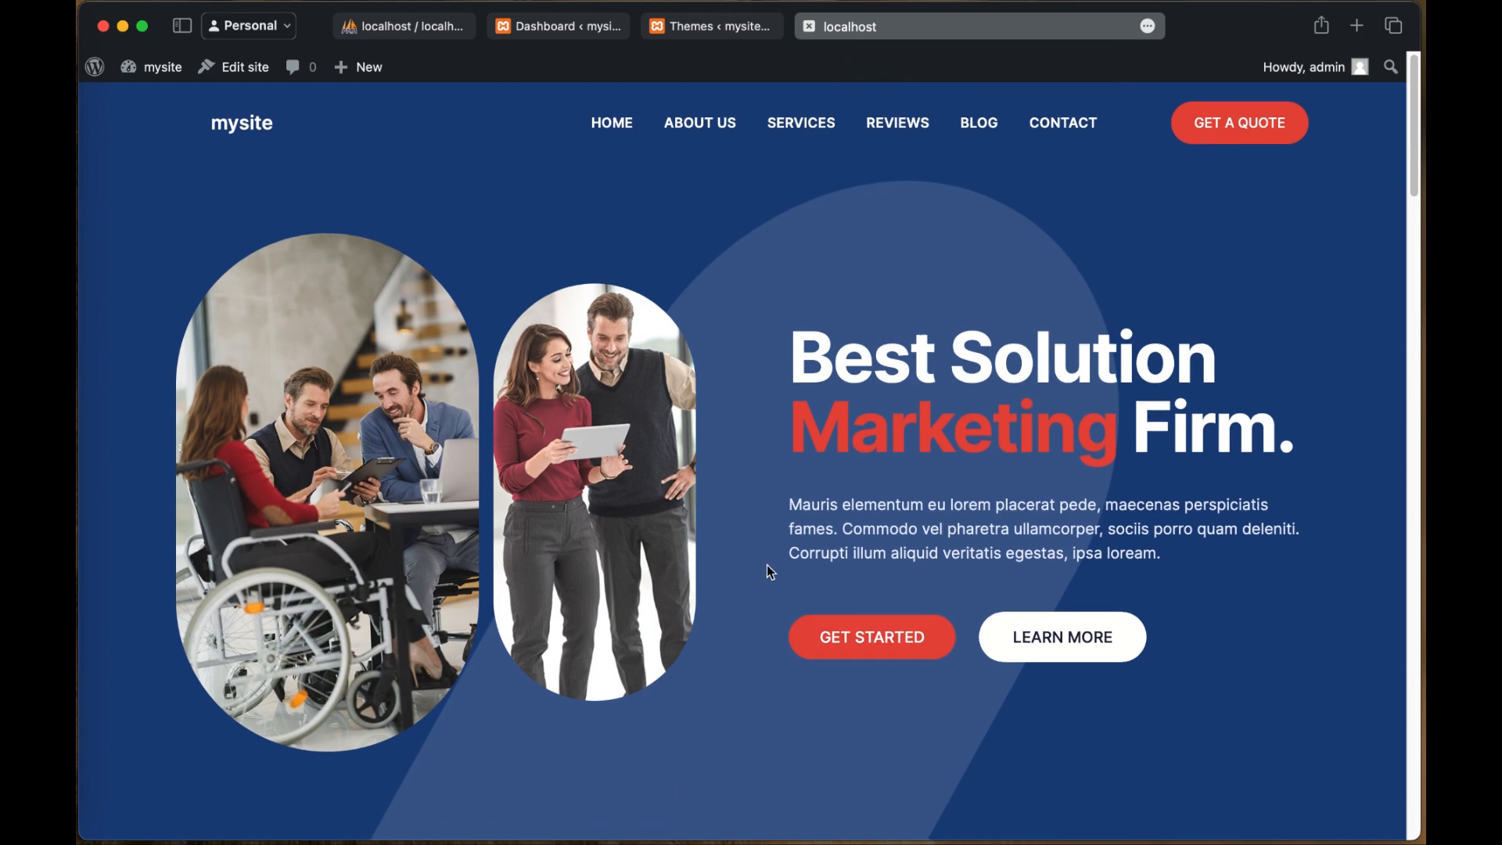
scroll(407, 420, "up", 3)
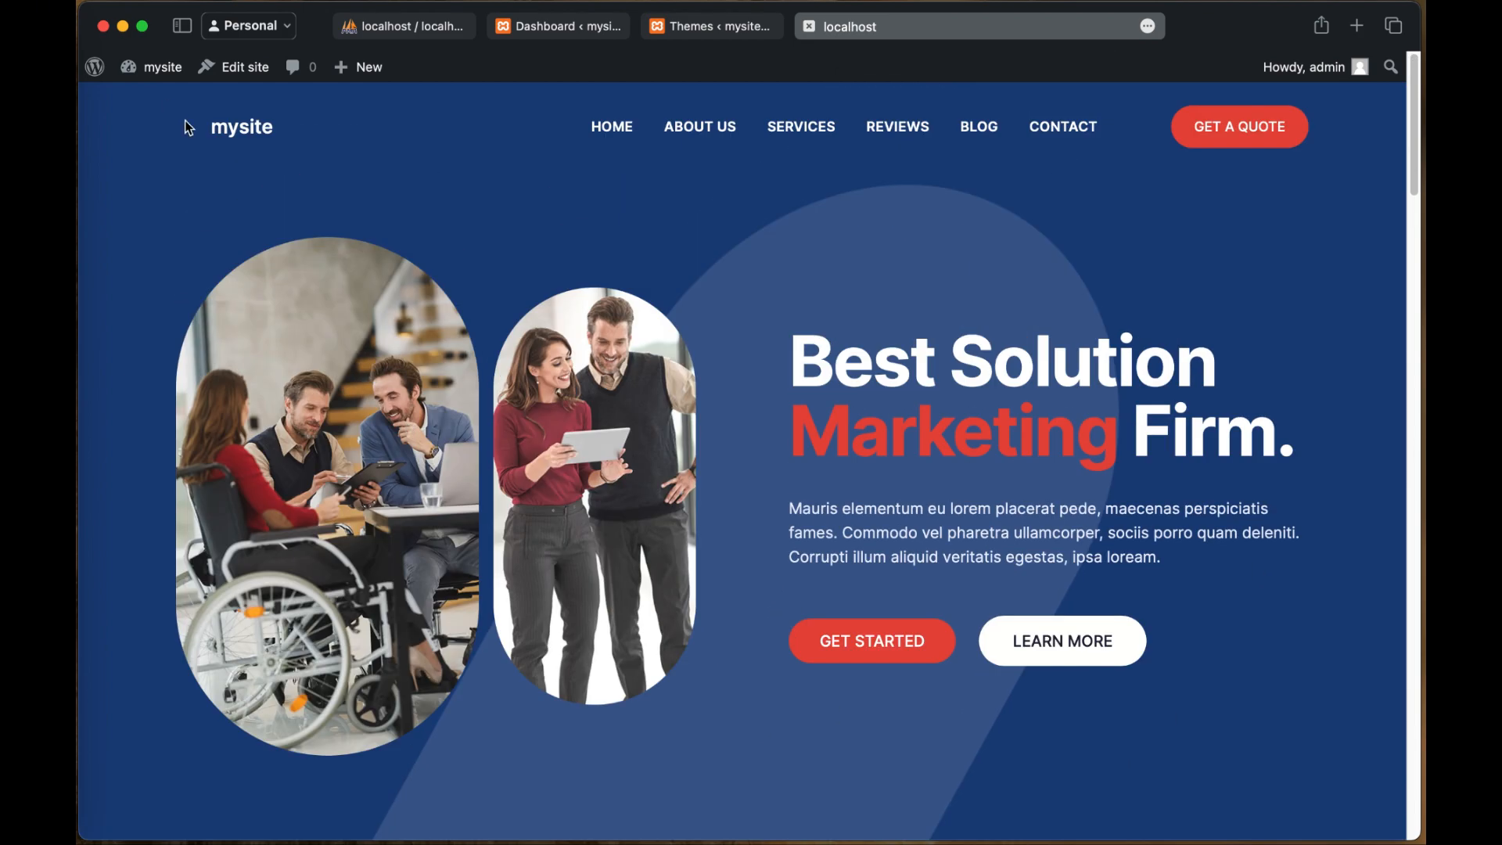
scroll(564, 436, "down", 20)
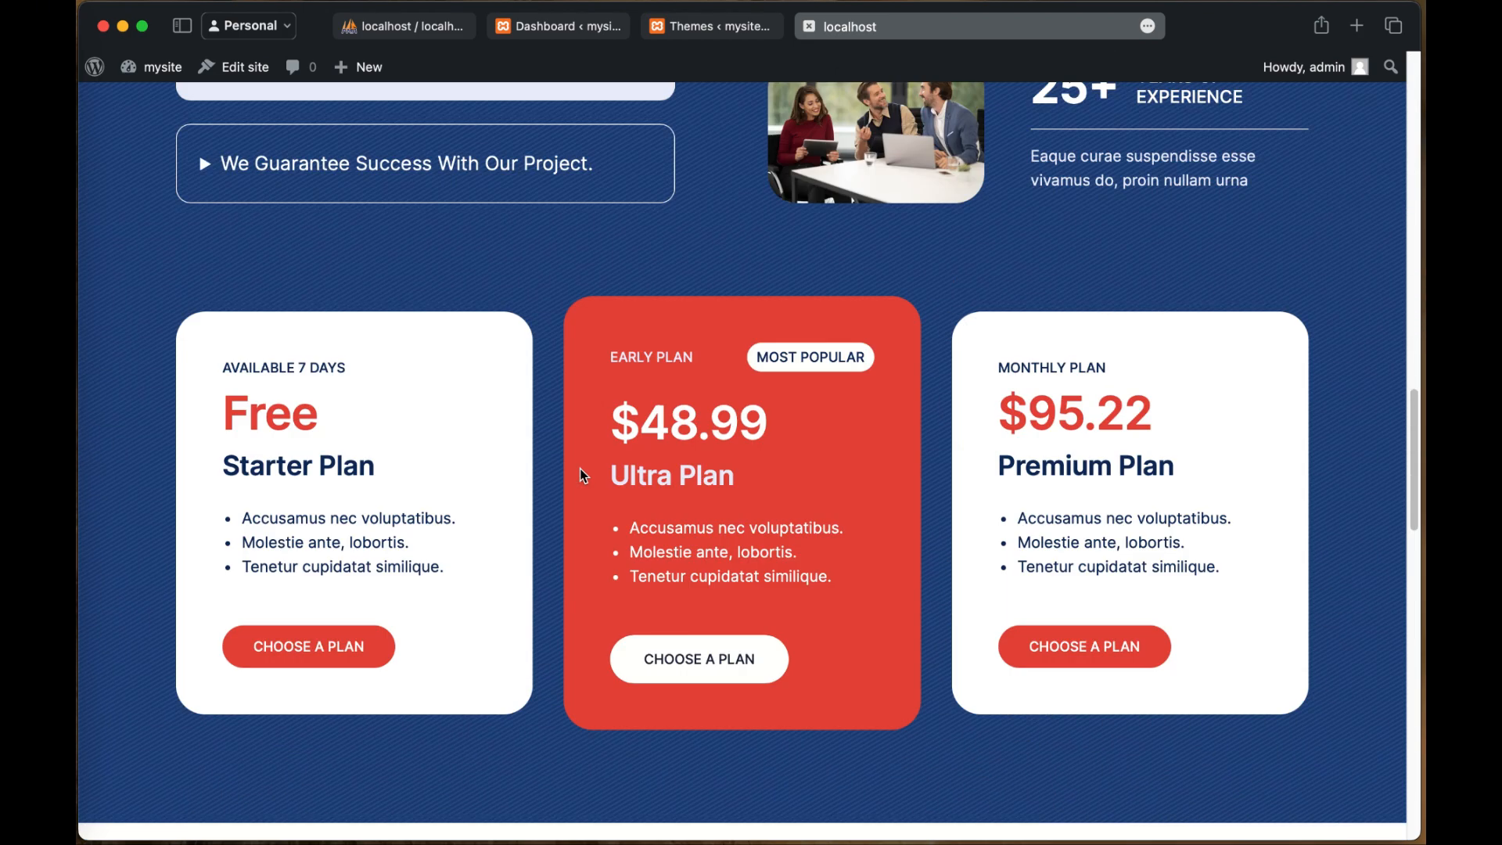
scroll(509, 459, "up", 15)
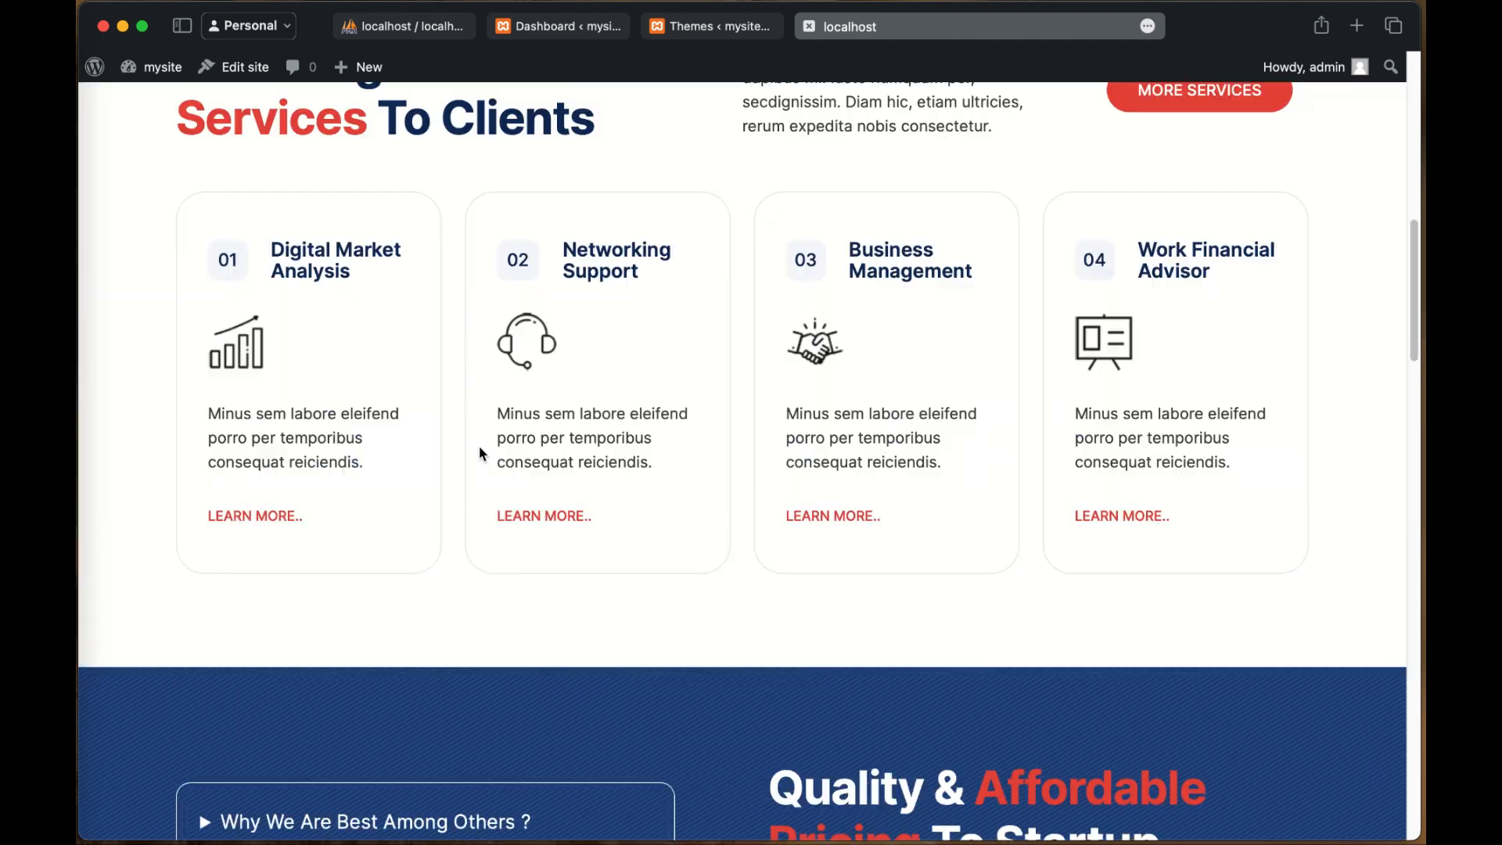
left_click(238, 75)
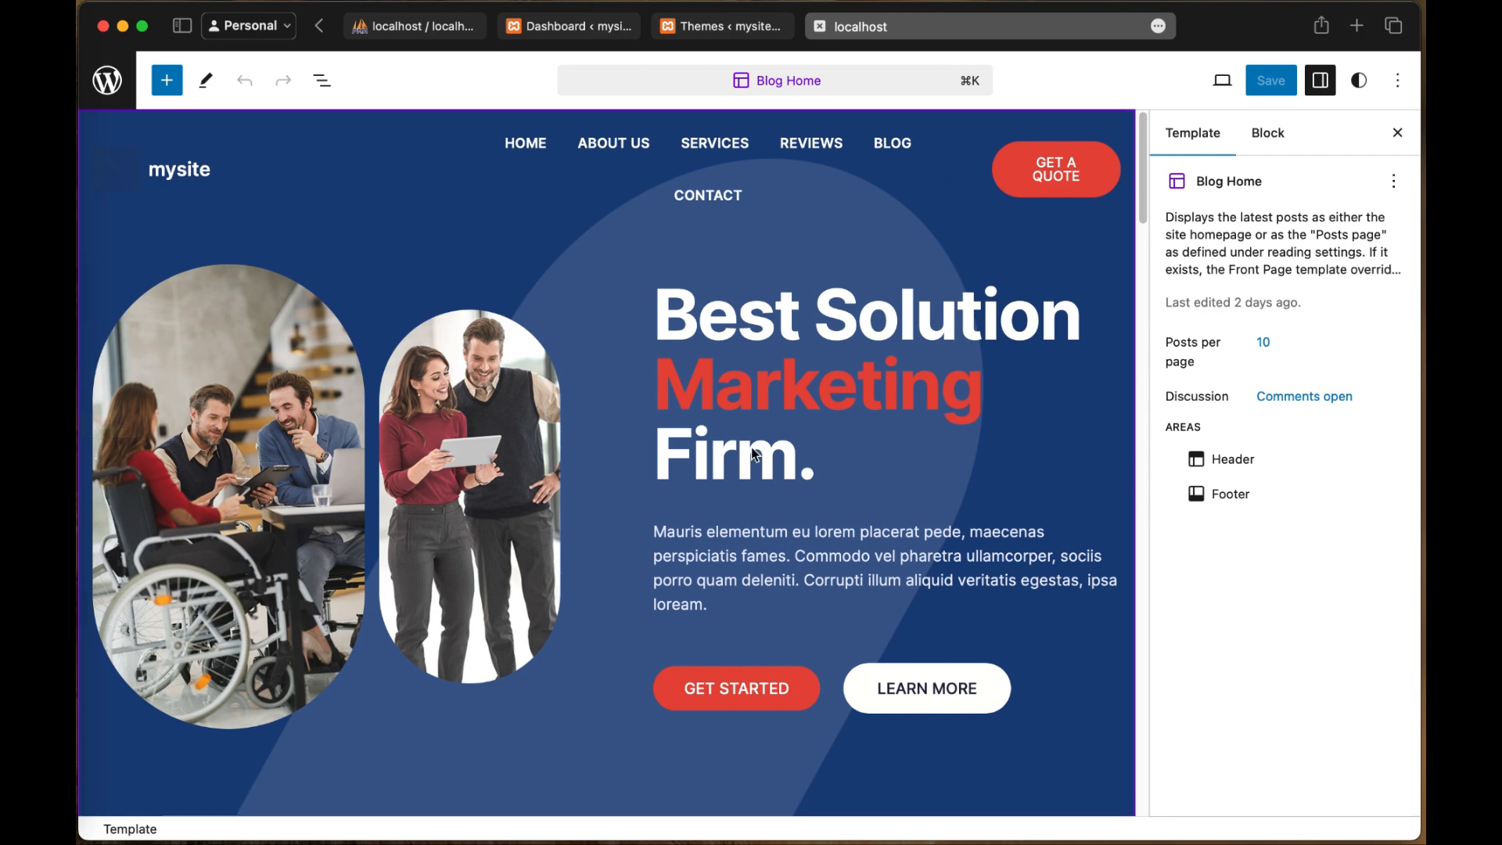
Step: Select the Business Management heading in the services section of the Blog Home template
scroll(874, 479, "down", 5)
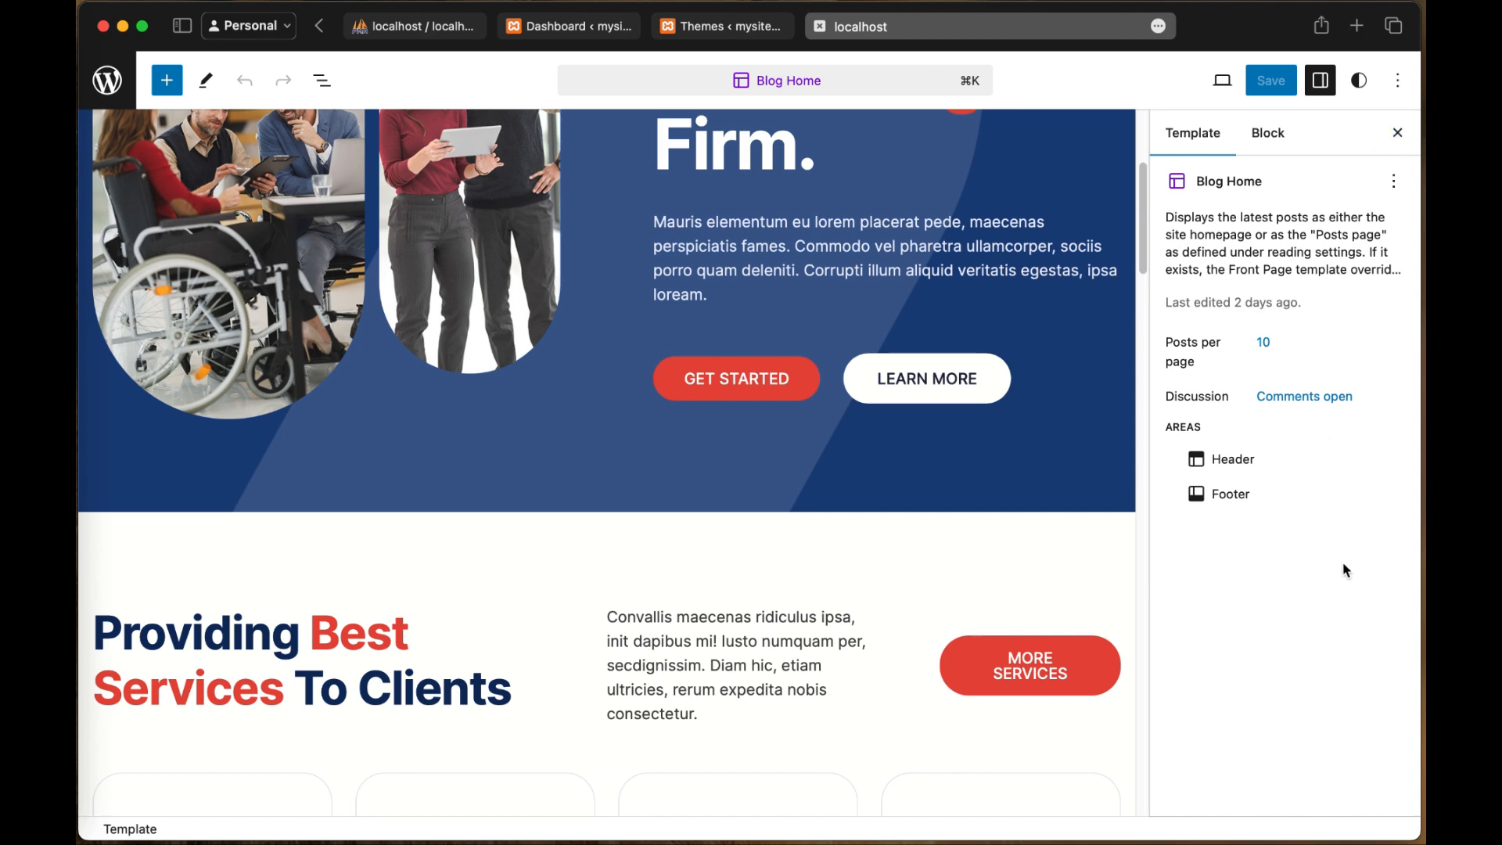
scroll(1350, 575, "down", 5)
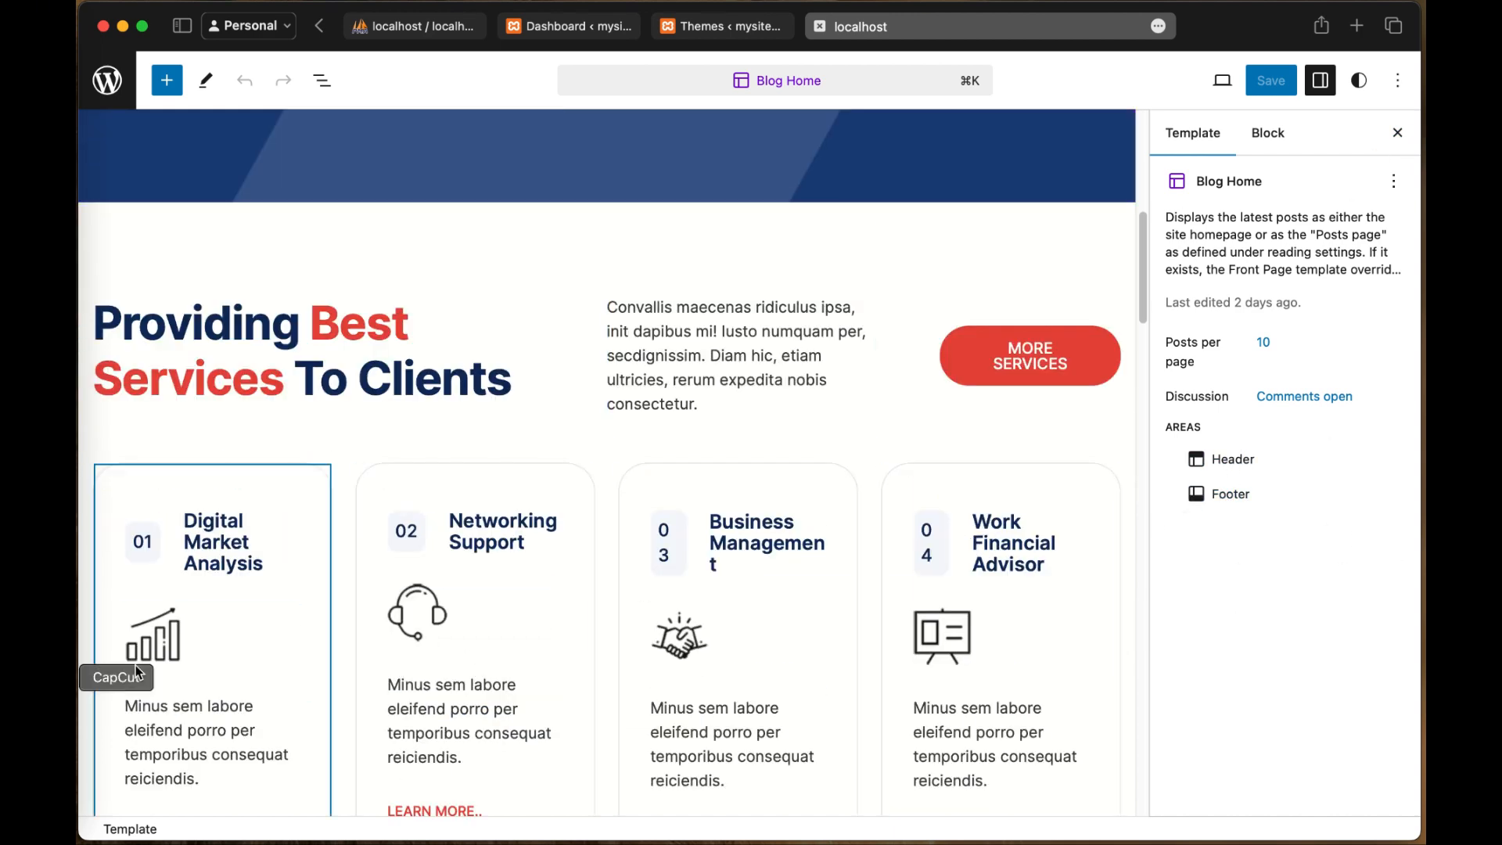
left_click(157, 637)
left_click(790, 540)
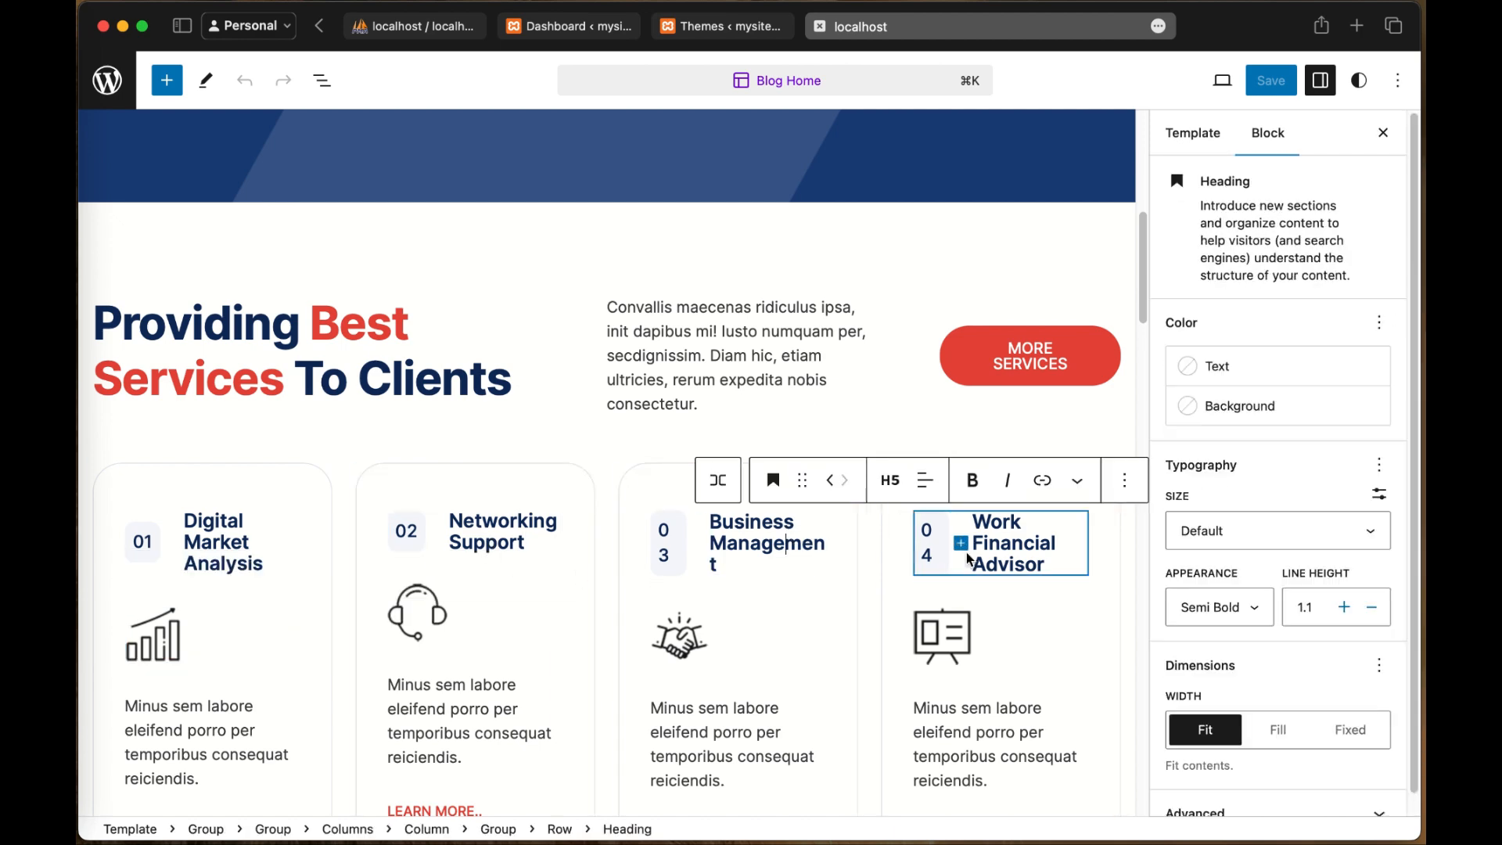
Step: Look over the rest of the Blog Home template down to the footer's Gallery link, and return to the header
left_click(964, 549)
left_click(990, 561)
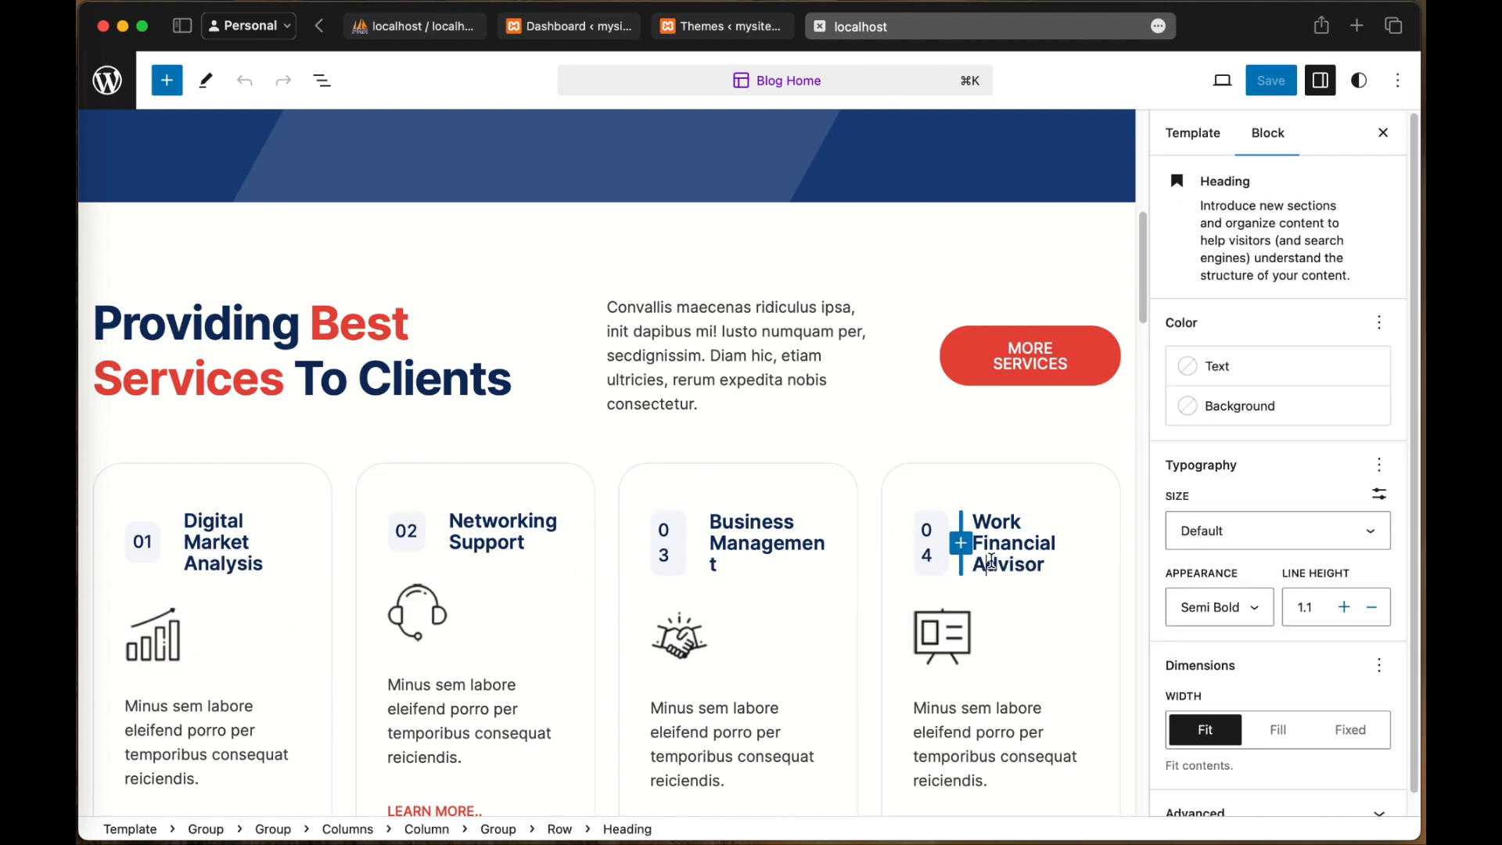
scroll(992, 562, "down", 20)
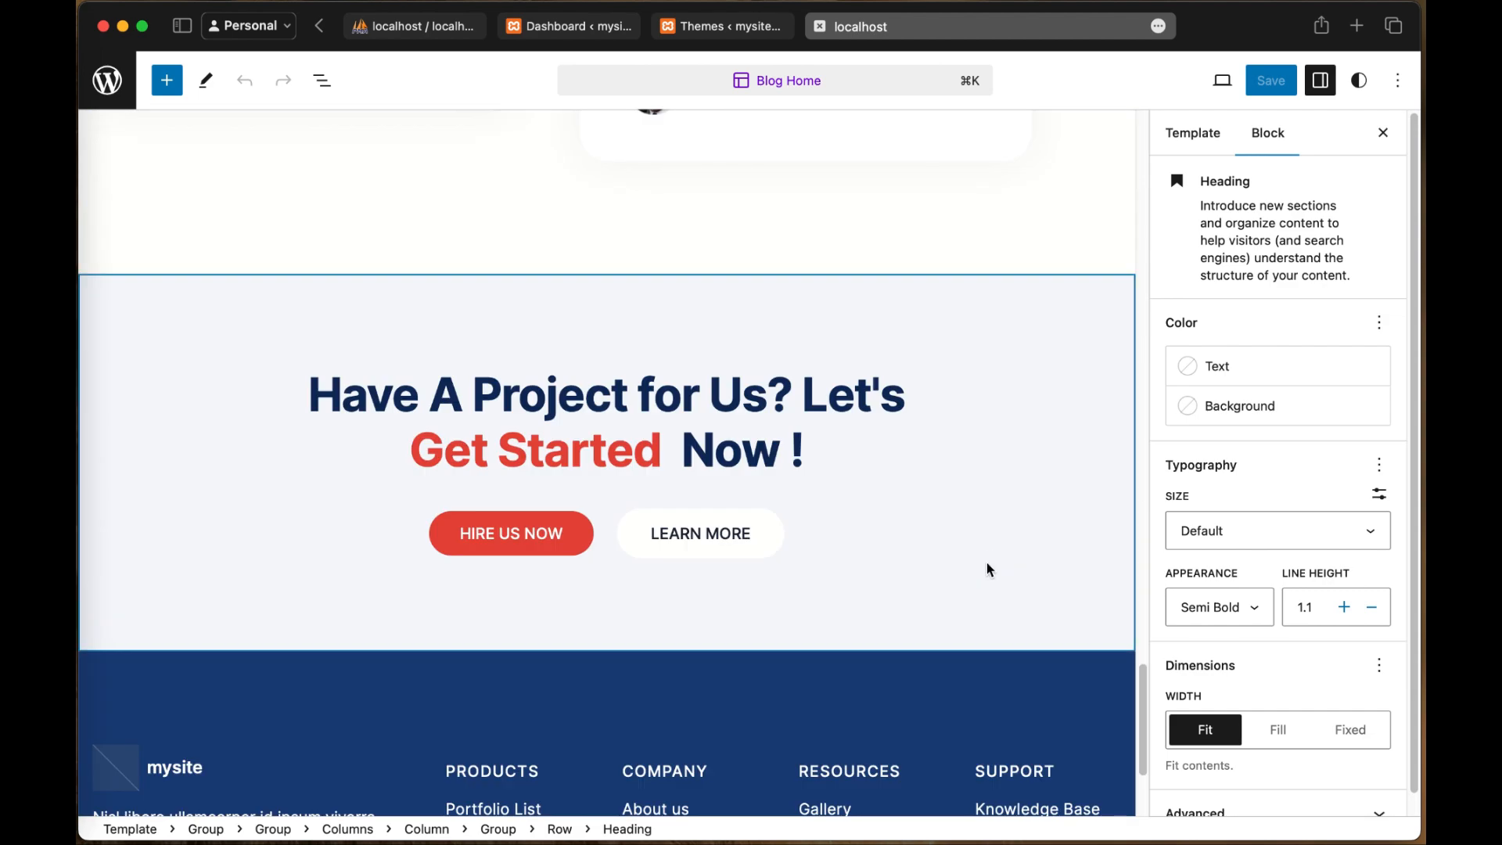
left_click(801, 581)
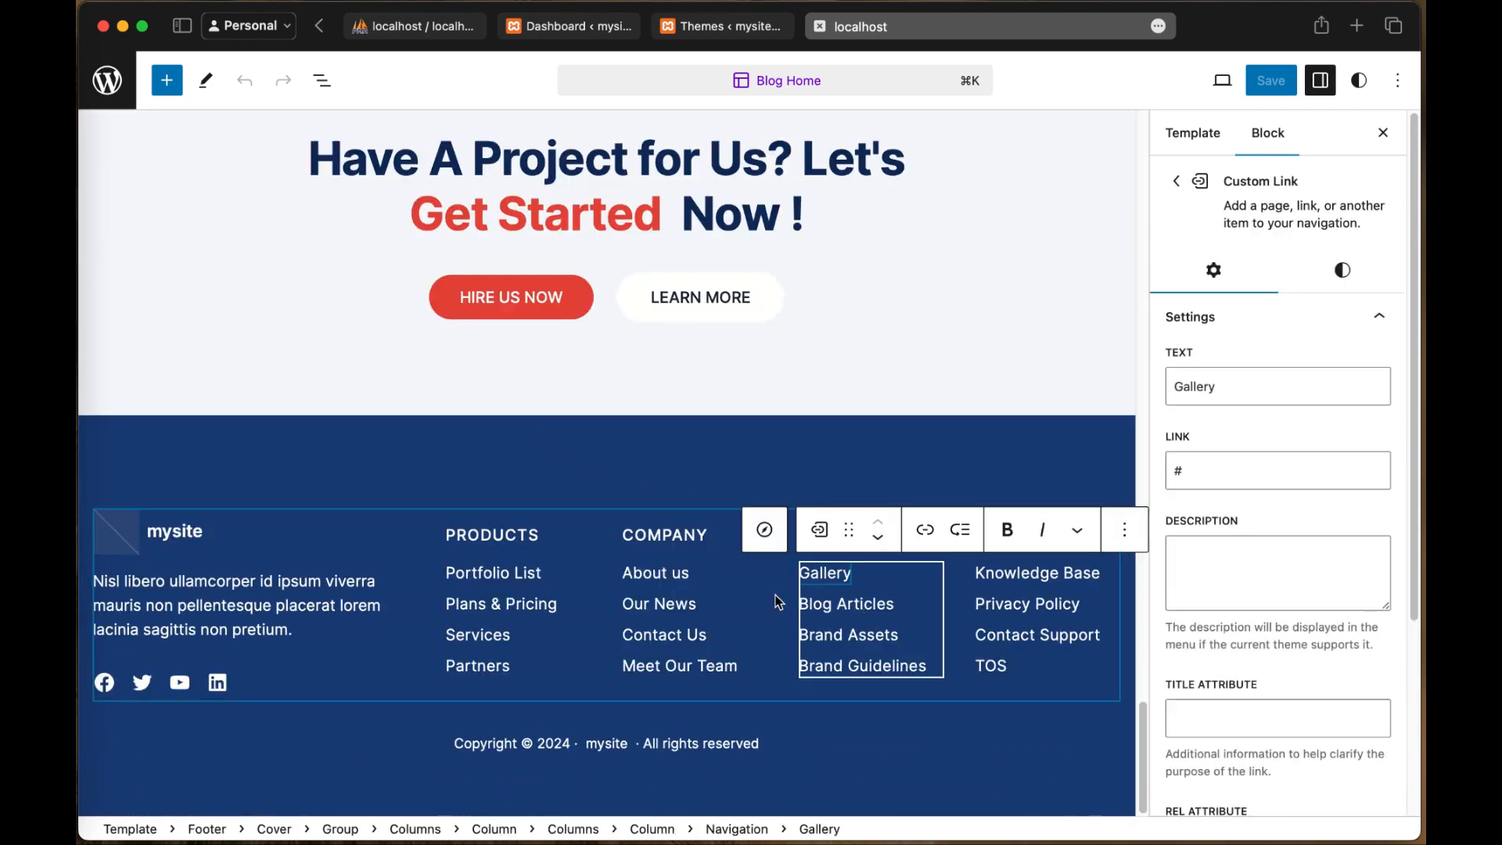
scroll(837, 649, "up", 10)
scroll(816, 602, "up", 20)
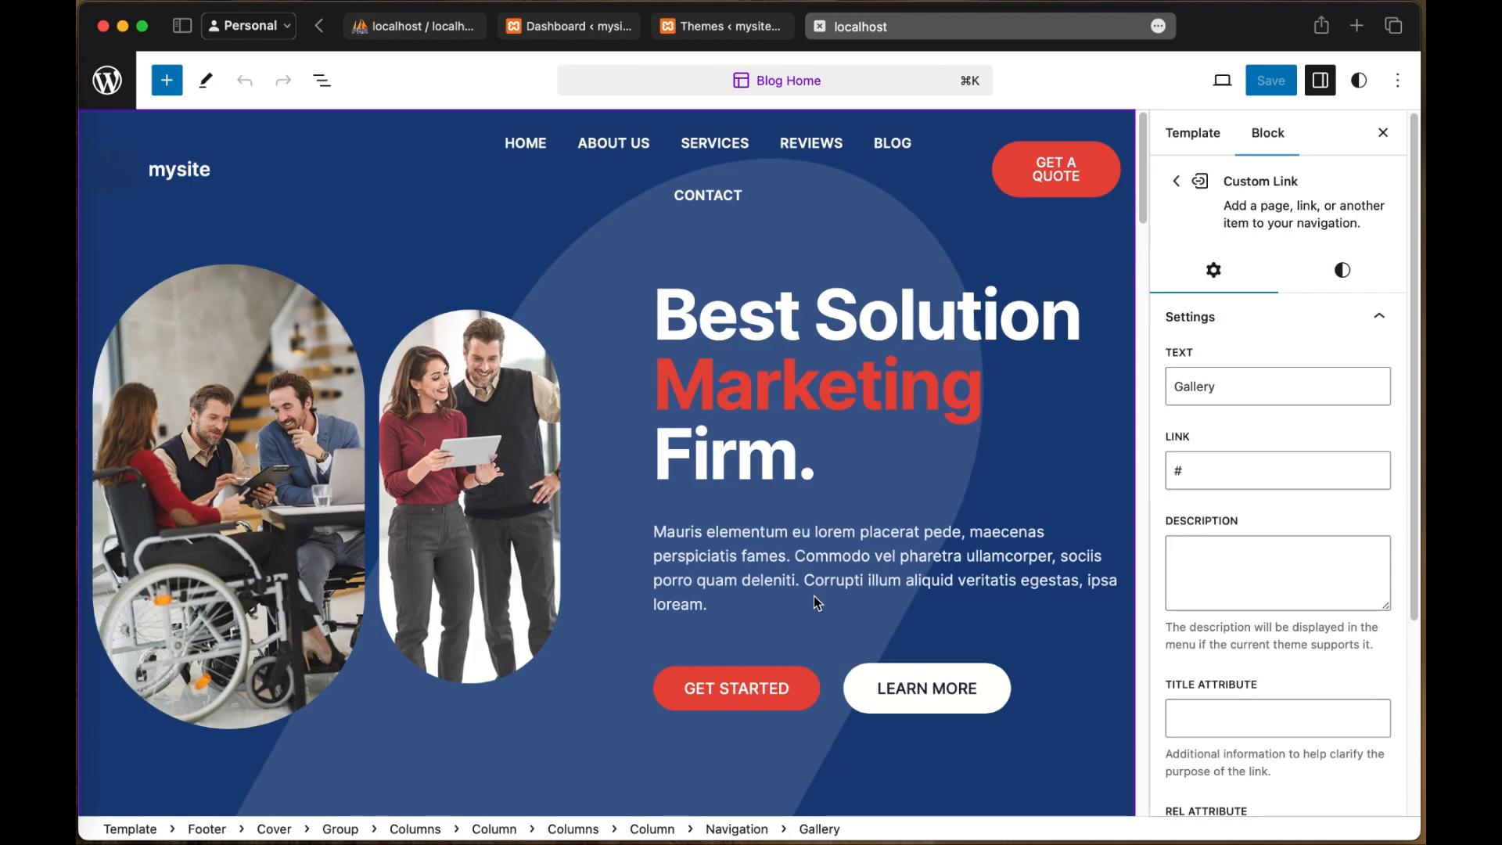
Step: Inspect the block settings of the Header (Home) section's main heading and its larger team image
left_click(735, 375)
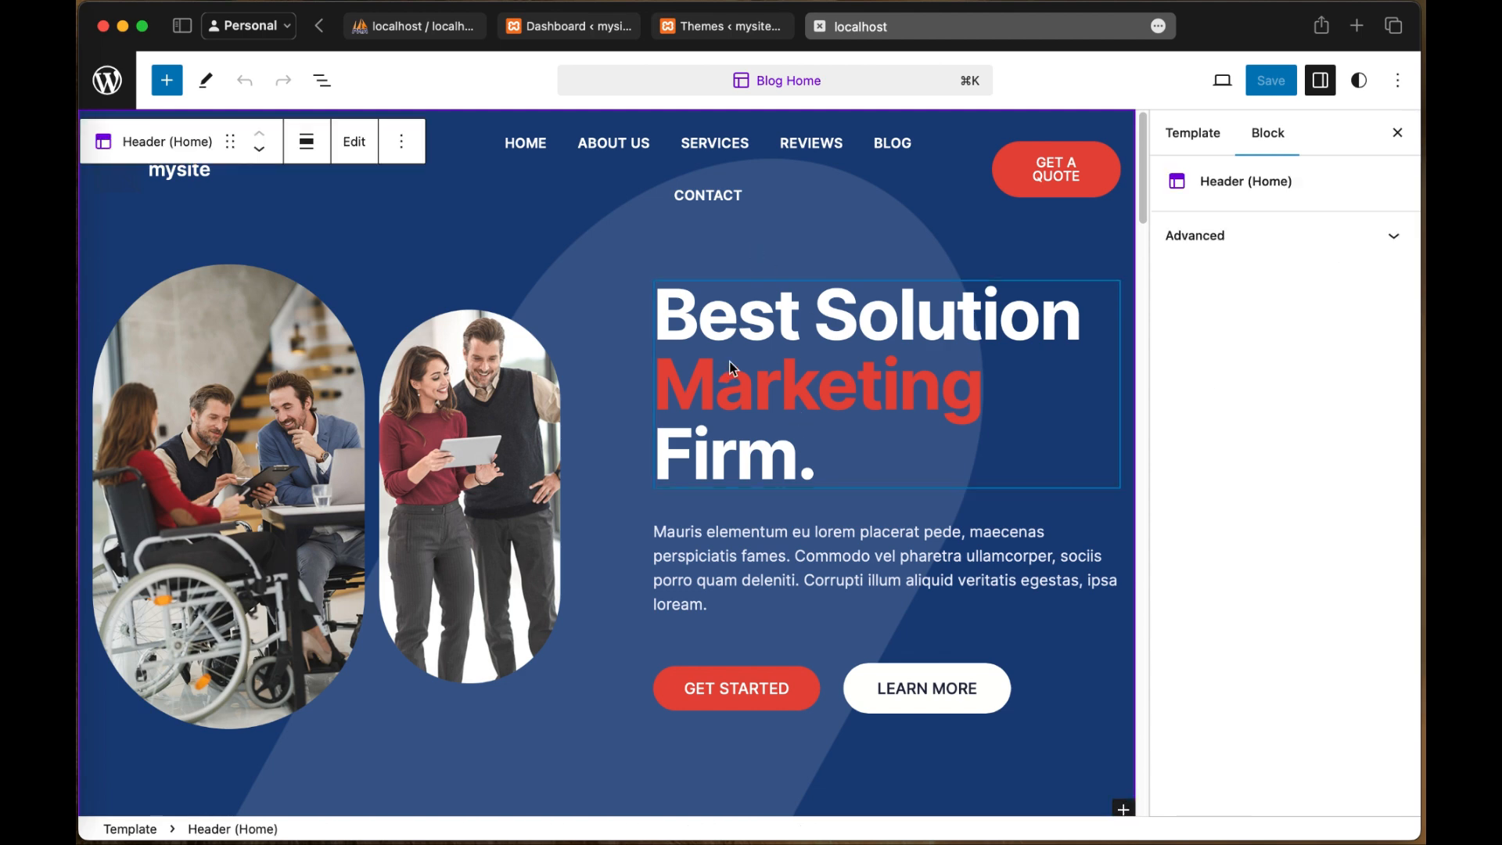
left_click(704, 328)
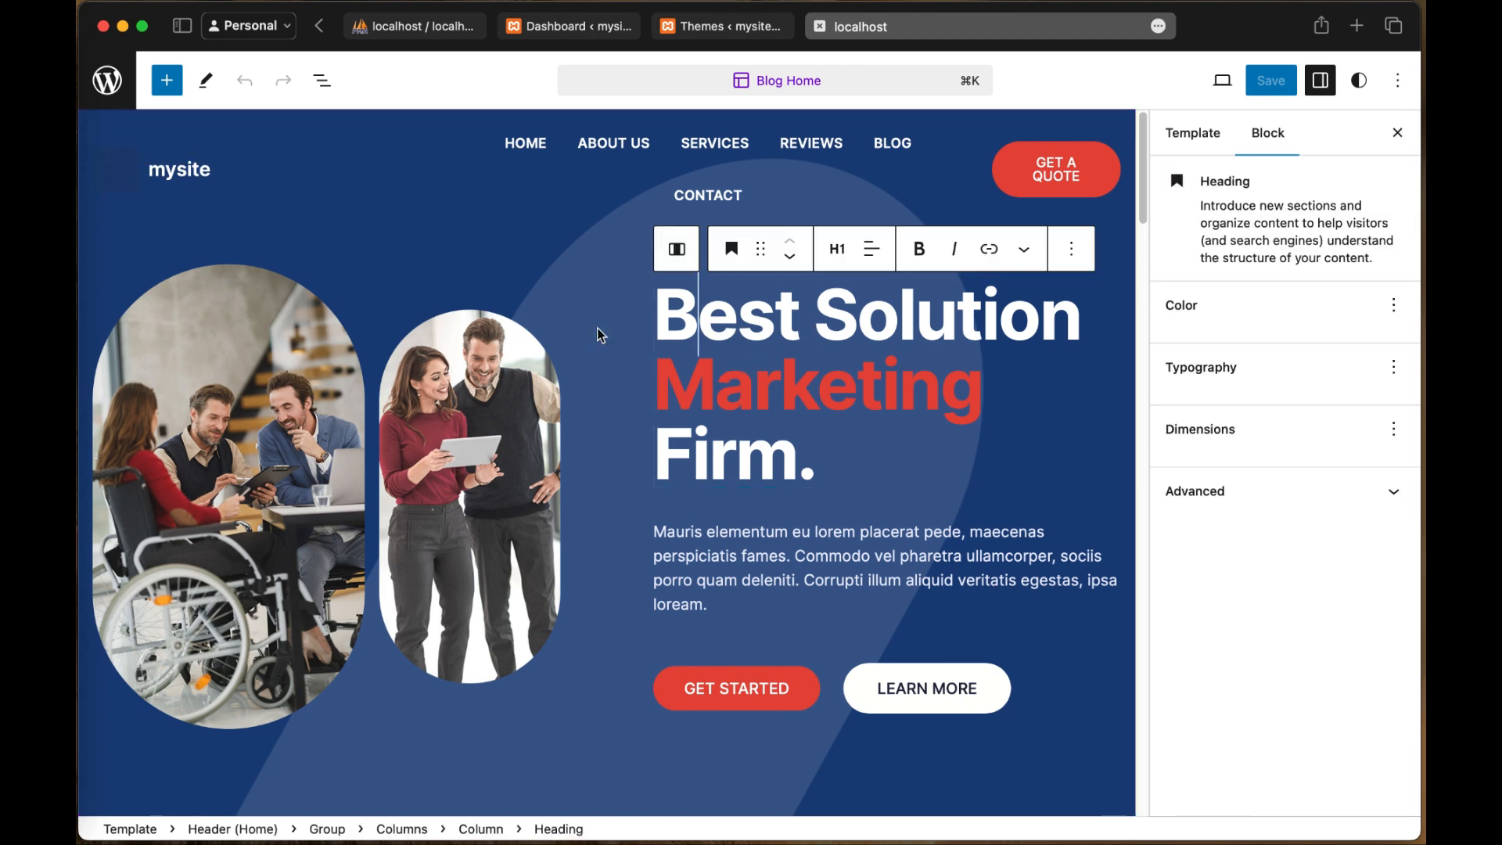
left_click(243, 415)
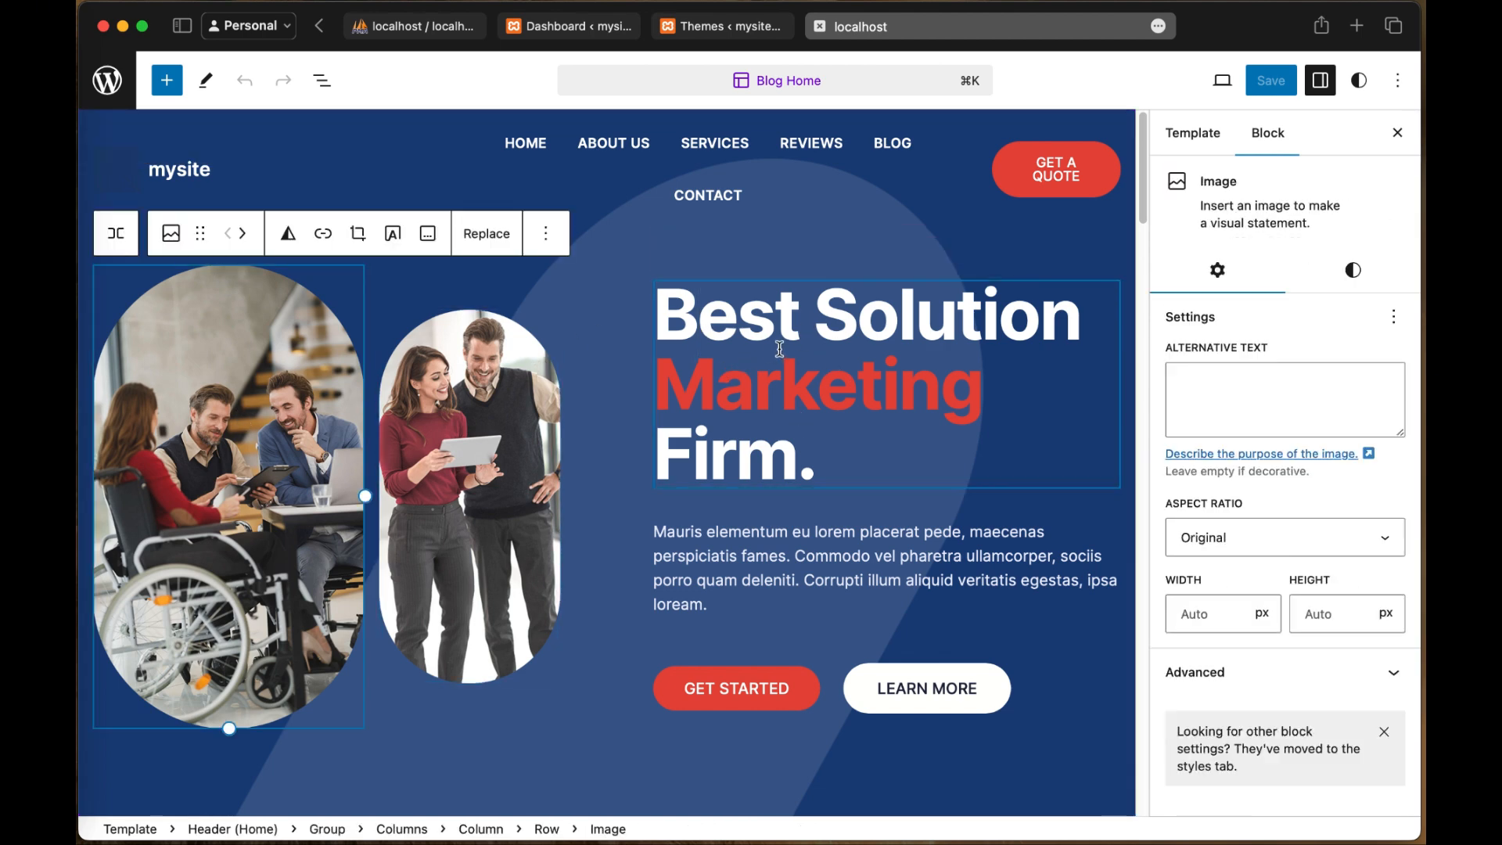
left_click(739, 329)
left_click(964, 315)
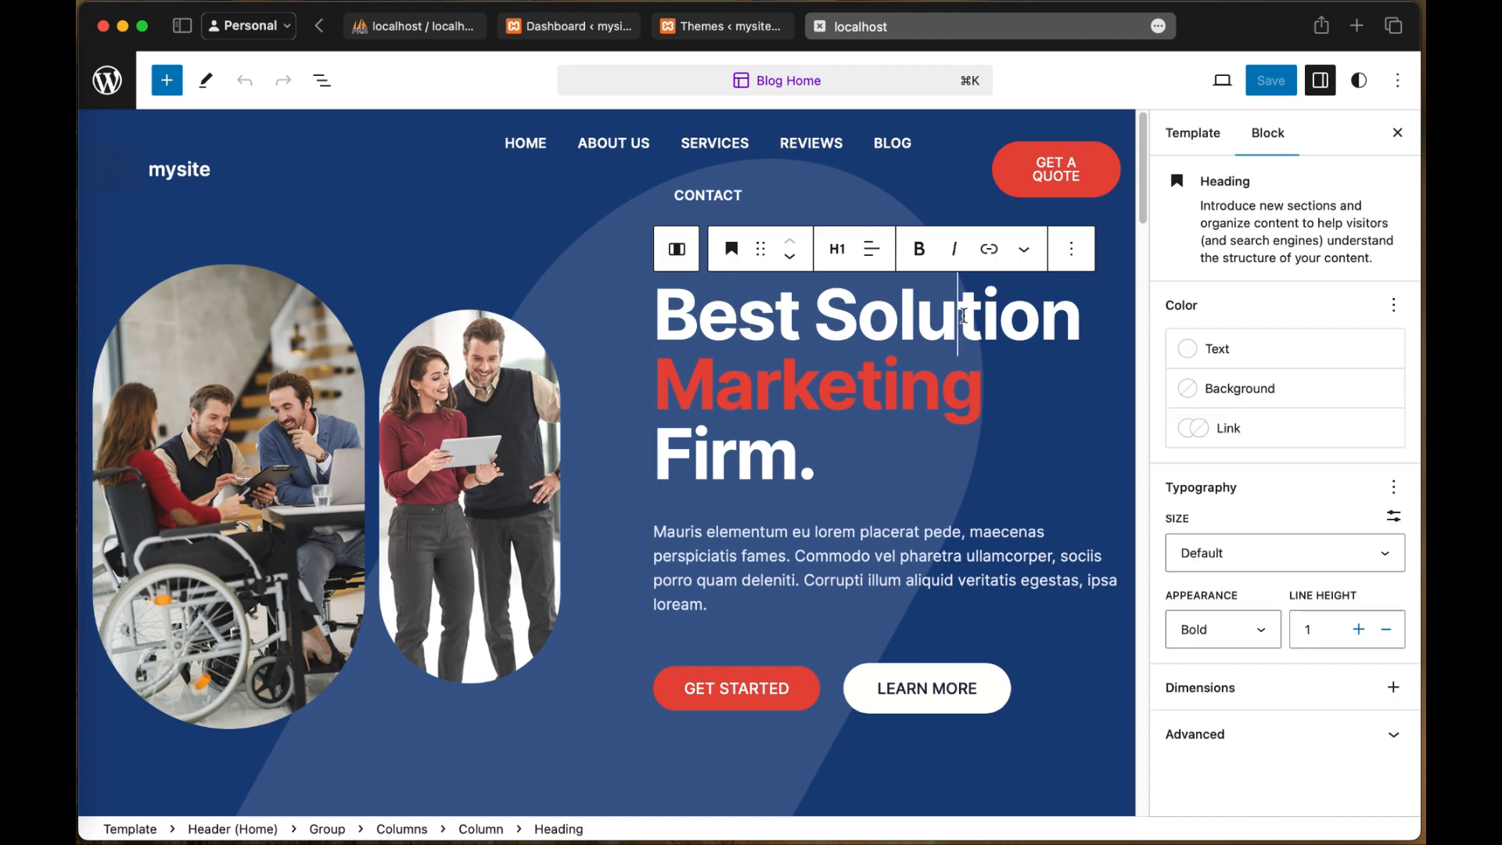
Step: Remove the word "Solution" from the main heading in the Header (Home) section
left_click(739, 320)
left_click(694, 326)
left_click(770, 329)
left_click(998, 326)
left_click(738, 319)
double_click(754, 317)
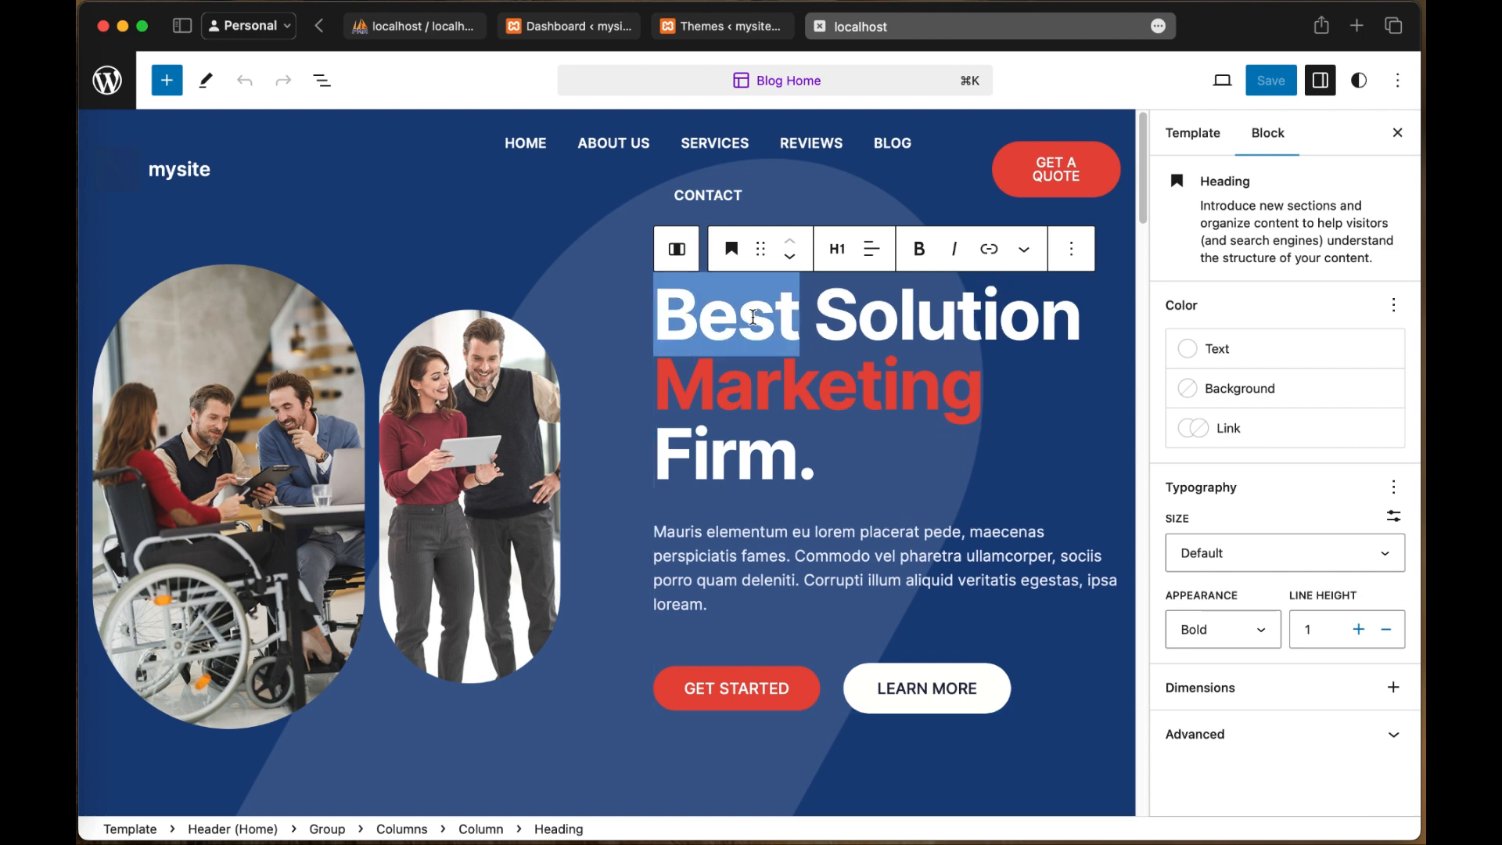
left_click(990, 313)
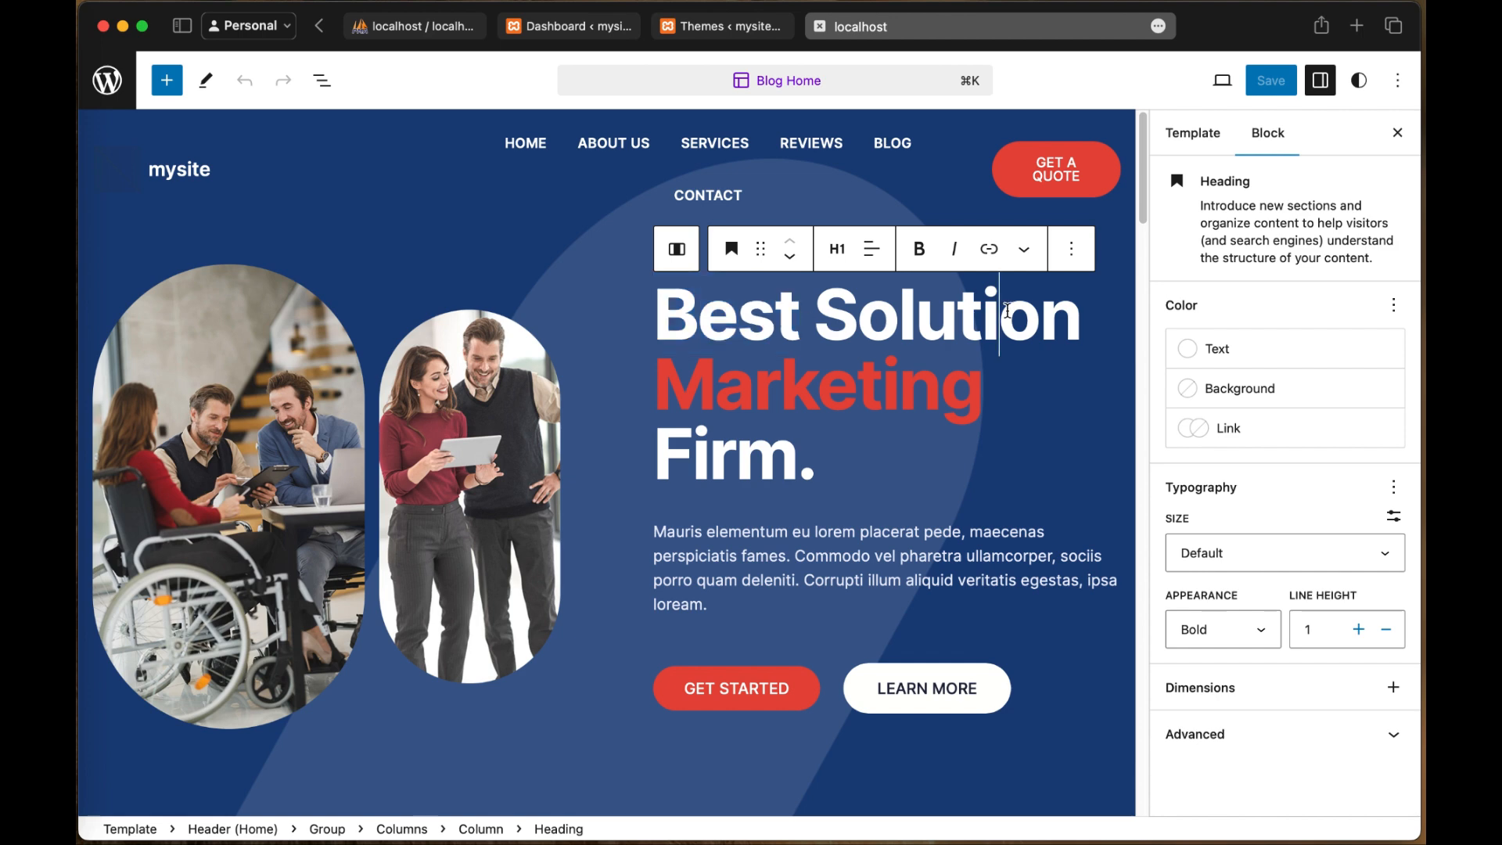
left_click(1079, 315)
left_click_drag(1079, 316, 821, 310)
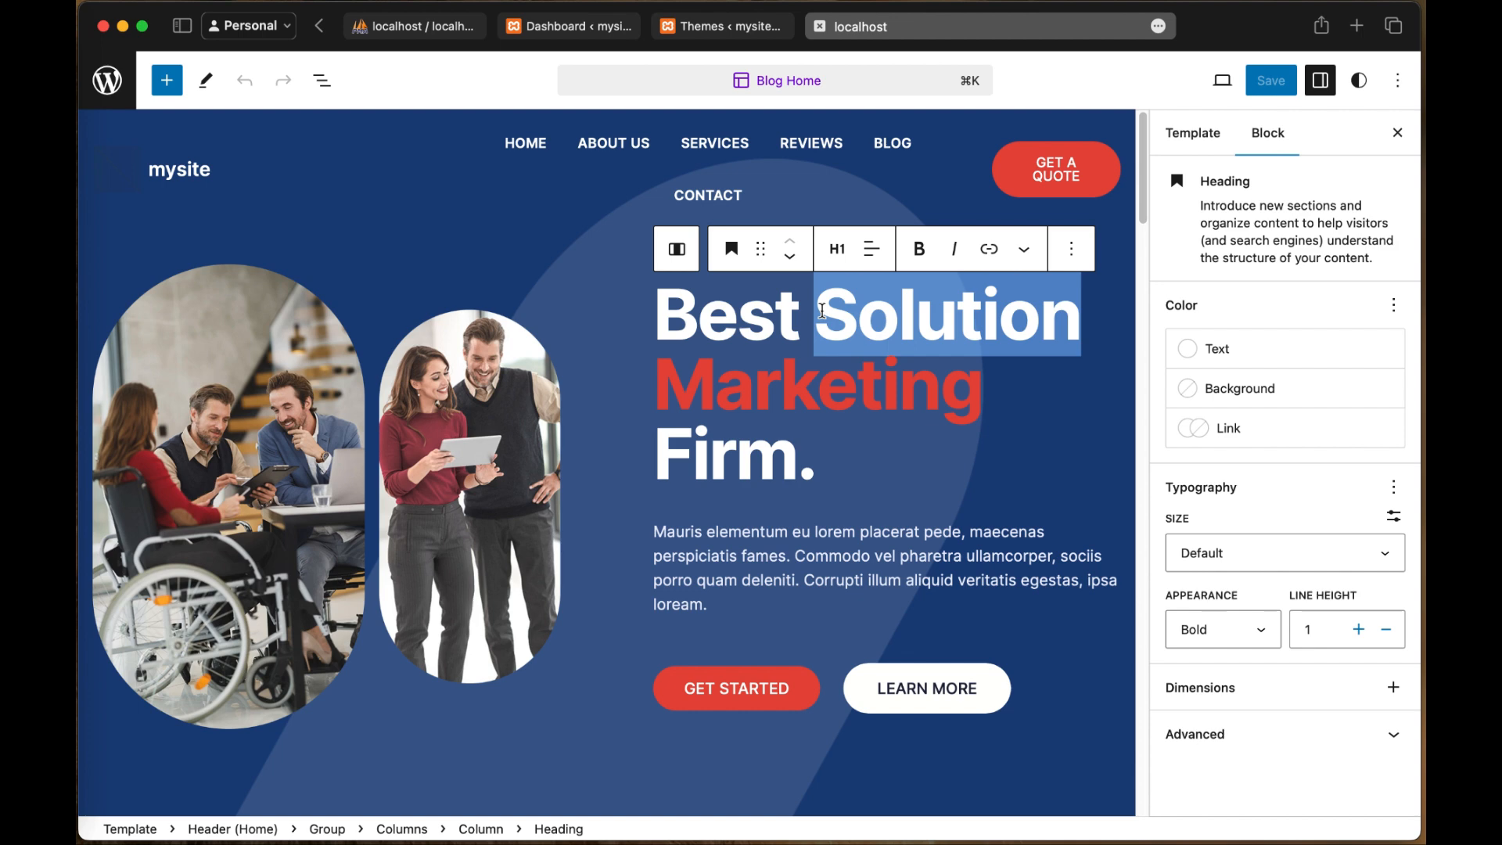
key("BackSpace")
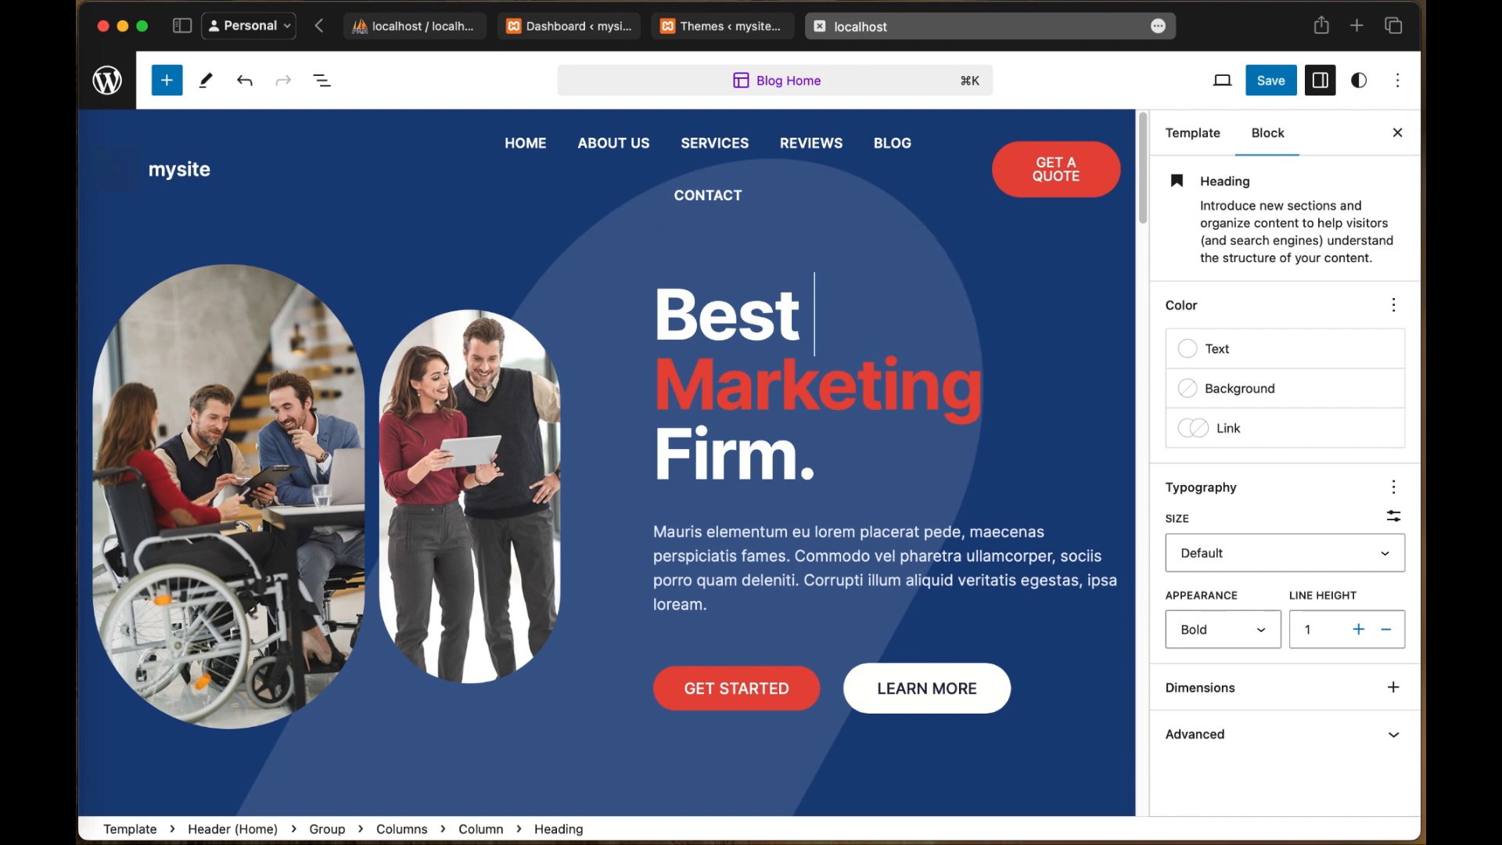
key("Return")
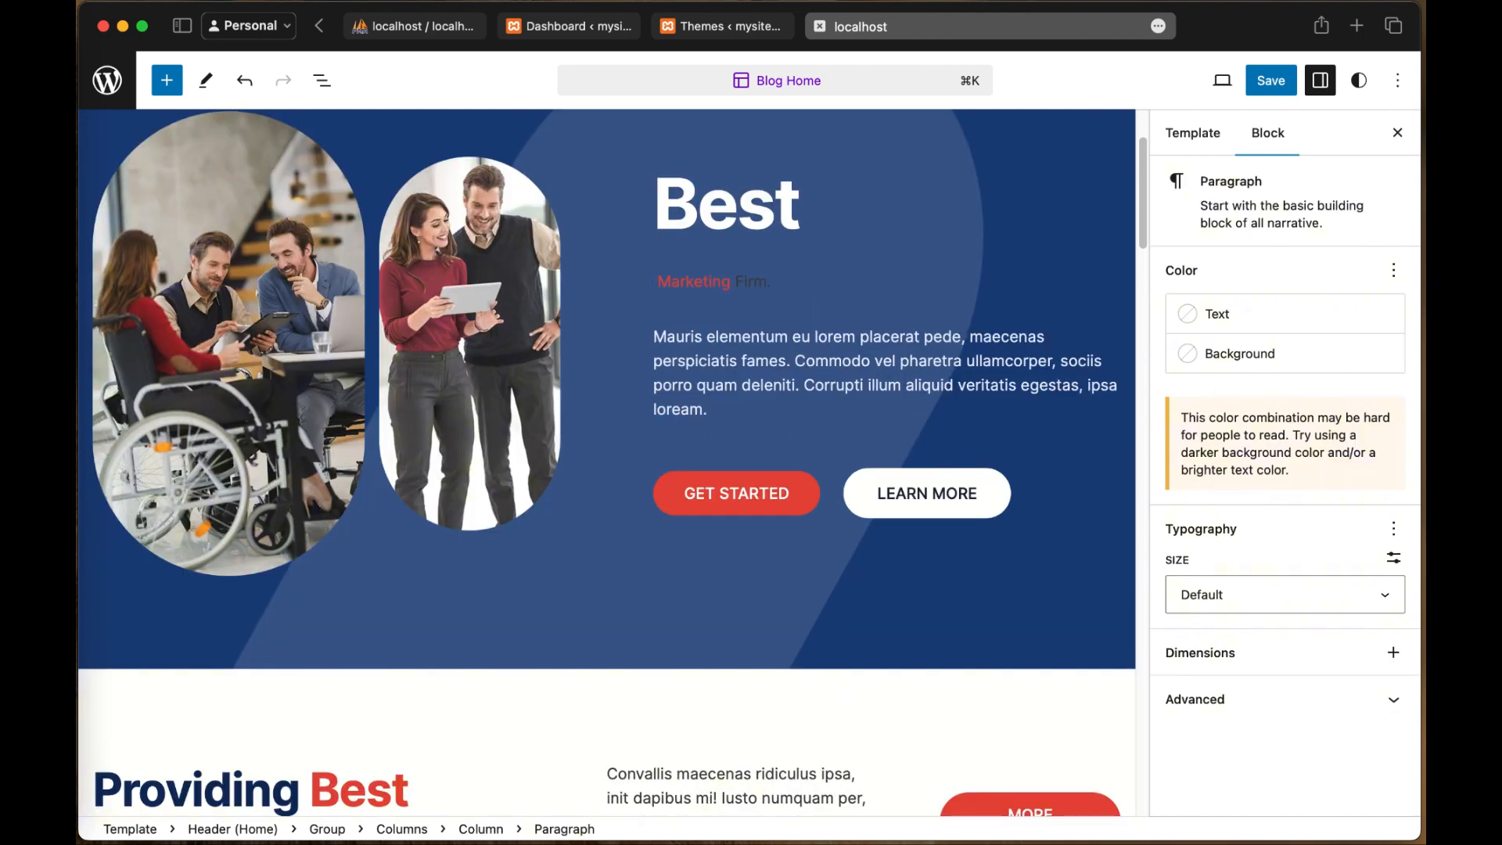
type("O")
key("super+z")
key("super+z")
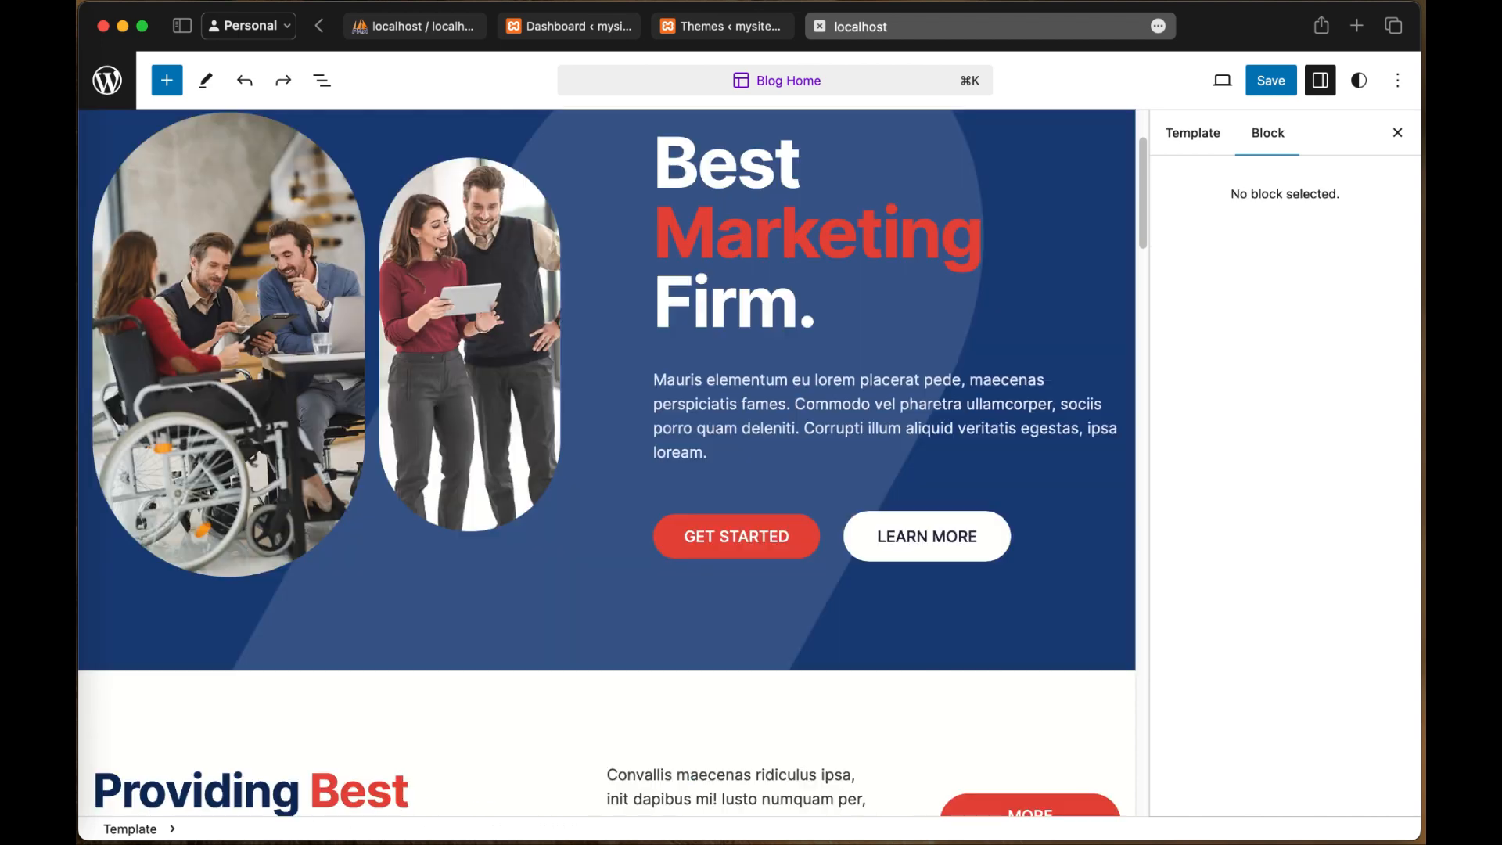
Step: Insert "Real Estate" between "Best" and "Marketing" in the header's main heading
left_click(831, 174)
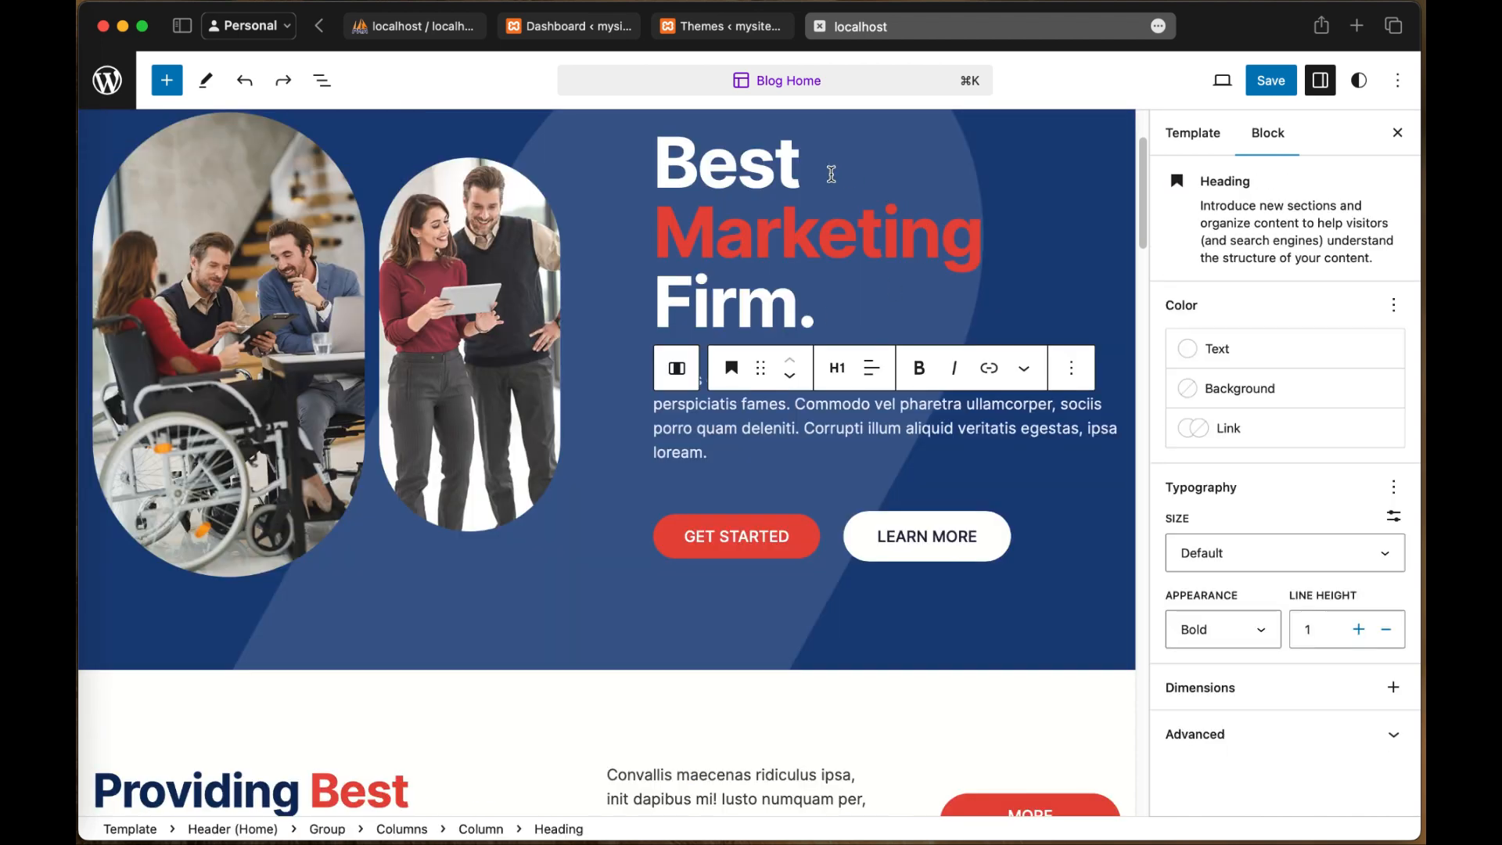
scroll(831, 174, "up", 2)
type("R")
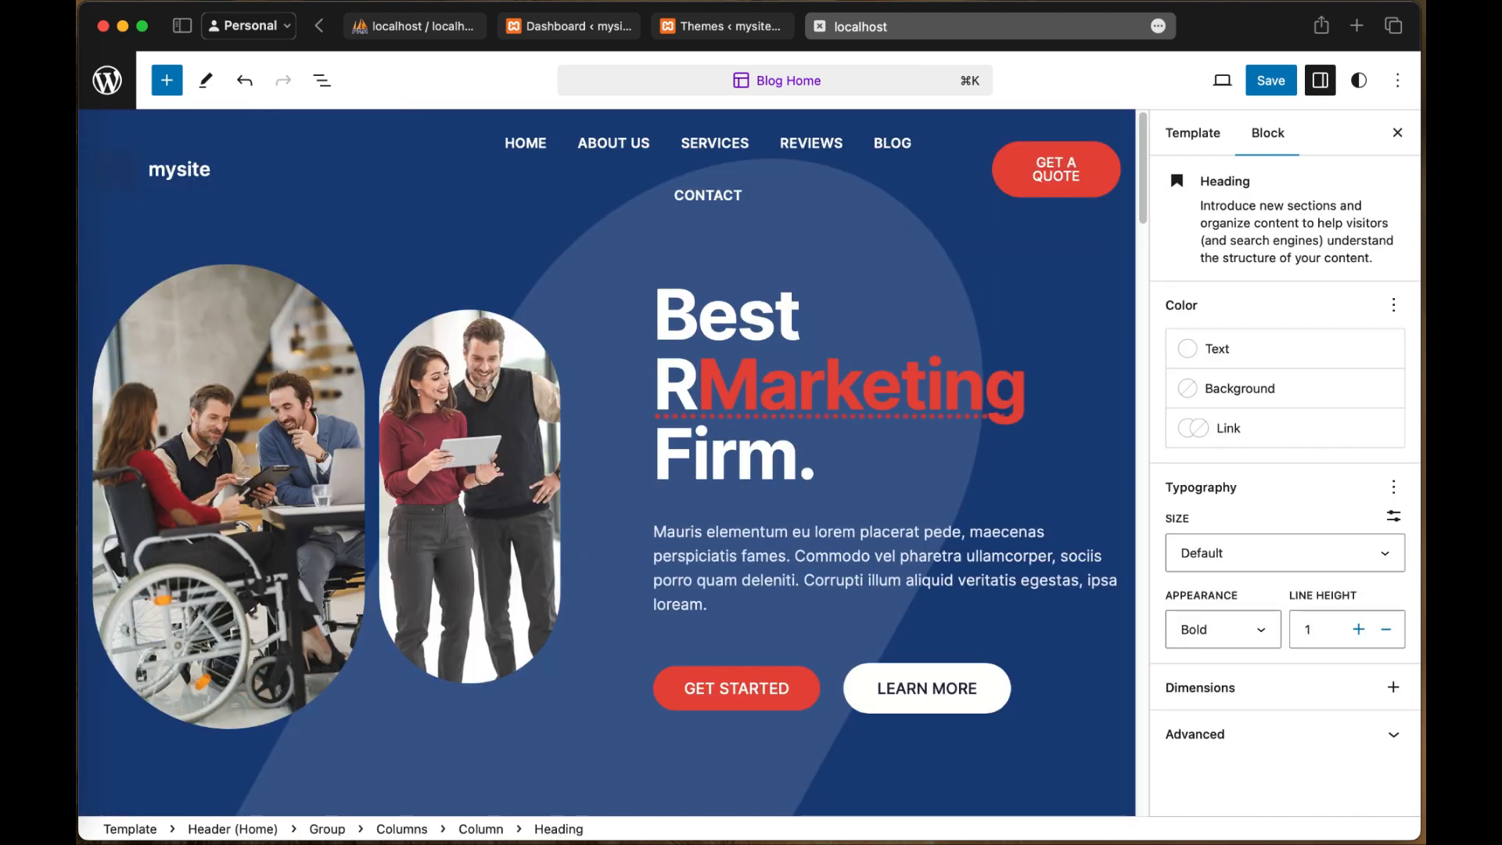
type("eal ")
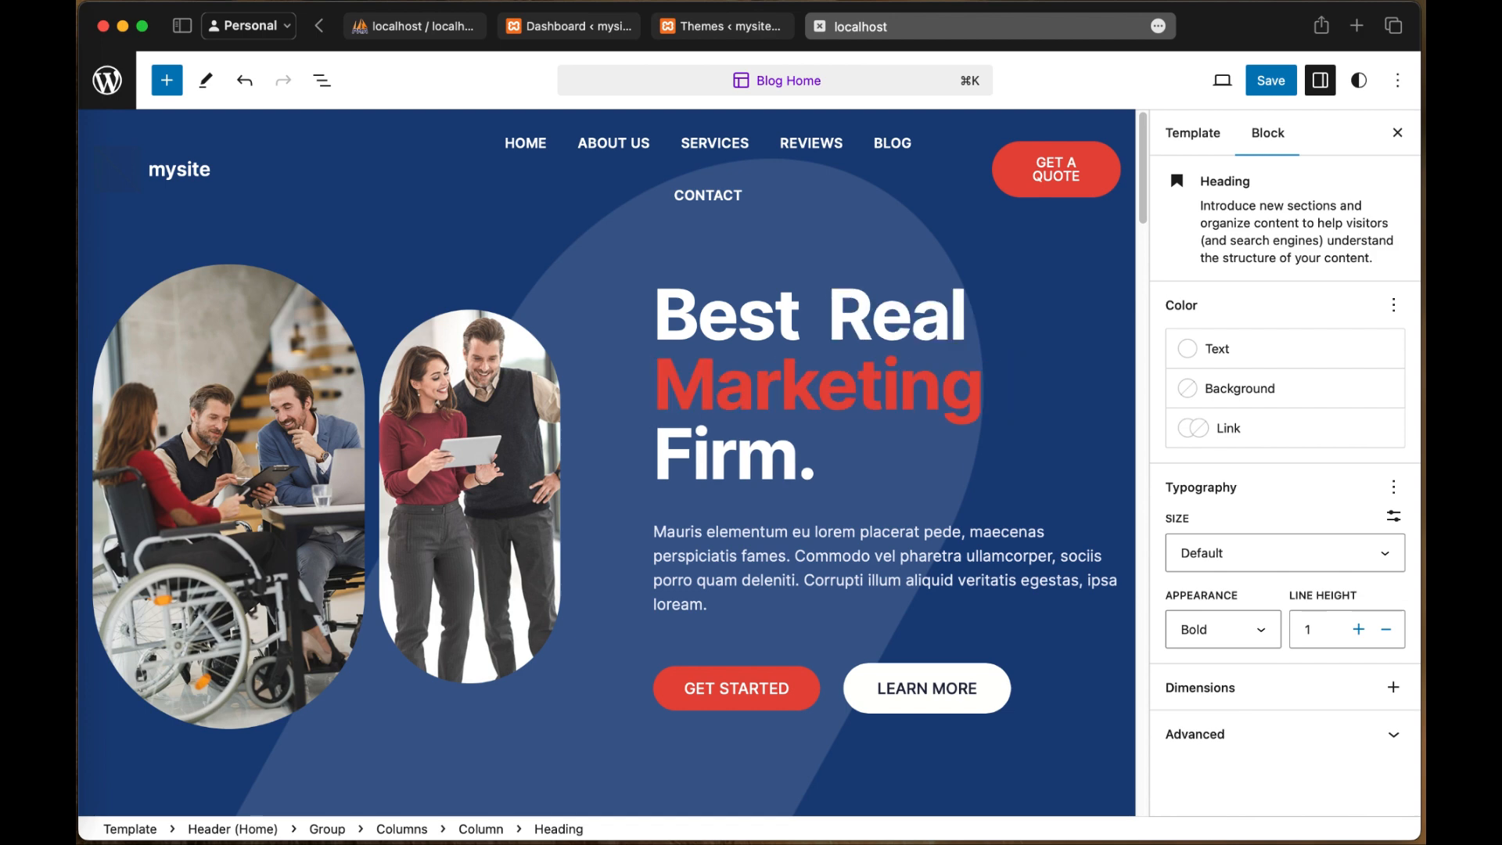
type("Est")
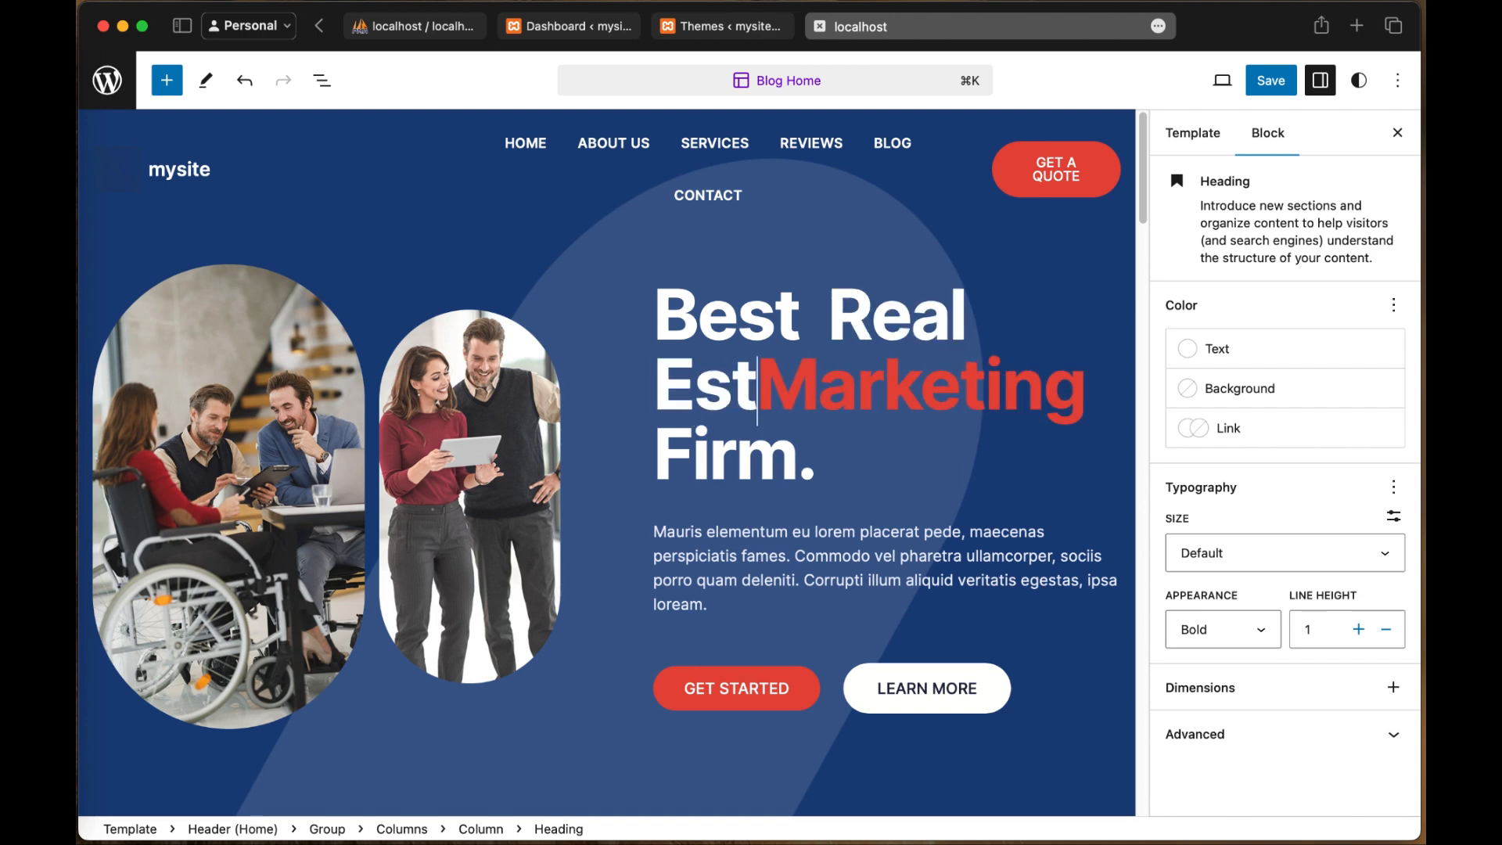
type("ate")
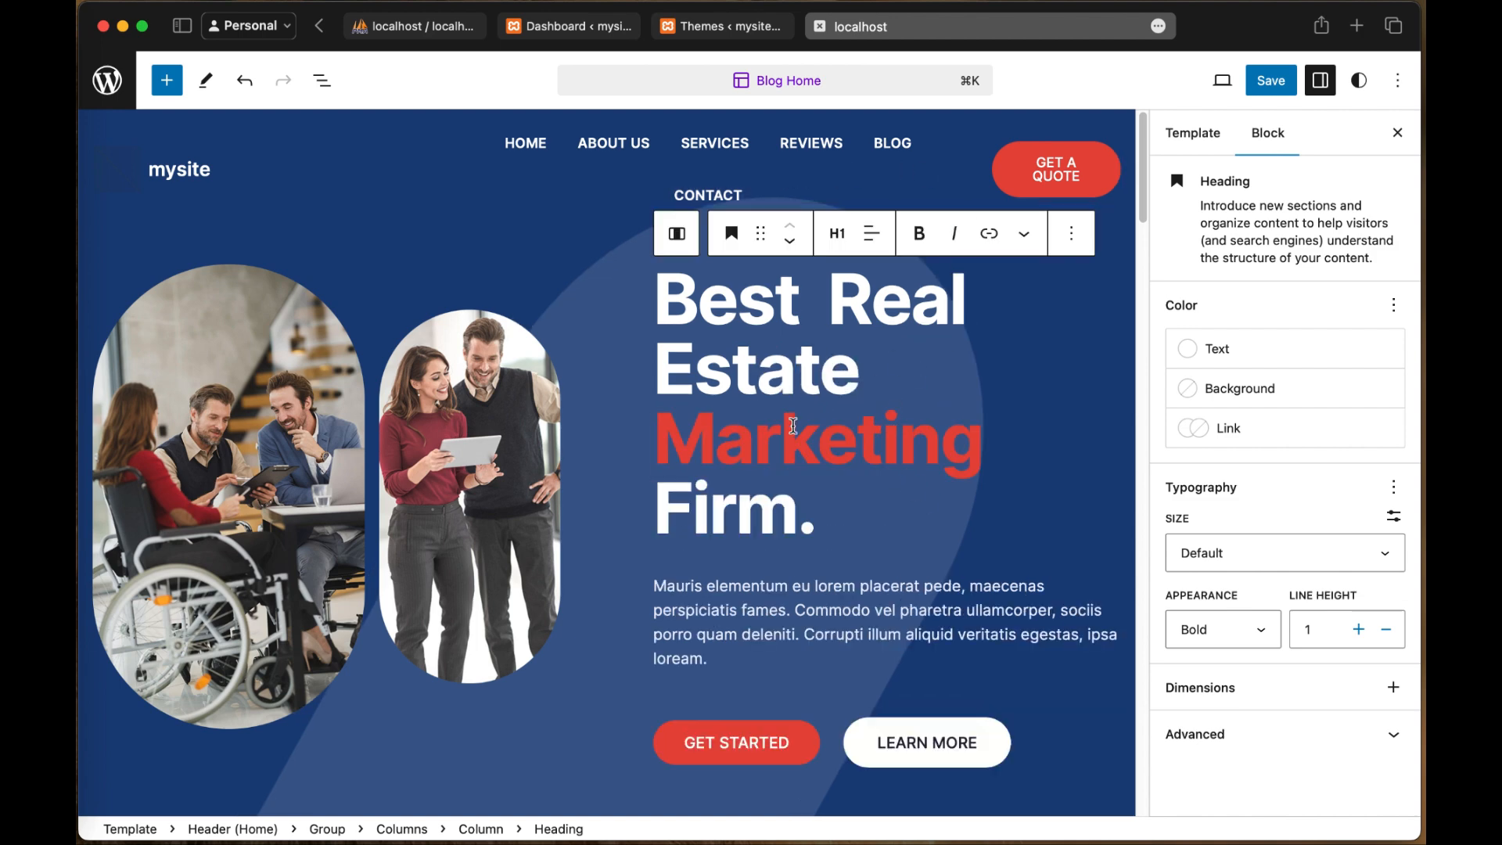
Step: Replace the placeholder paragraph under the main heading with "we give you the best."
scroll(789, 608, "down", 2)
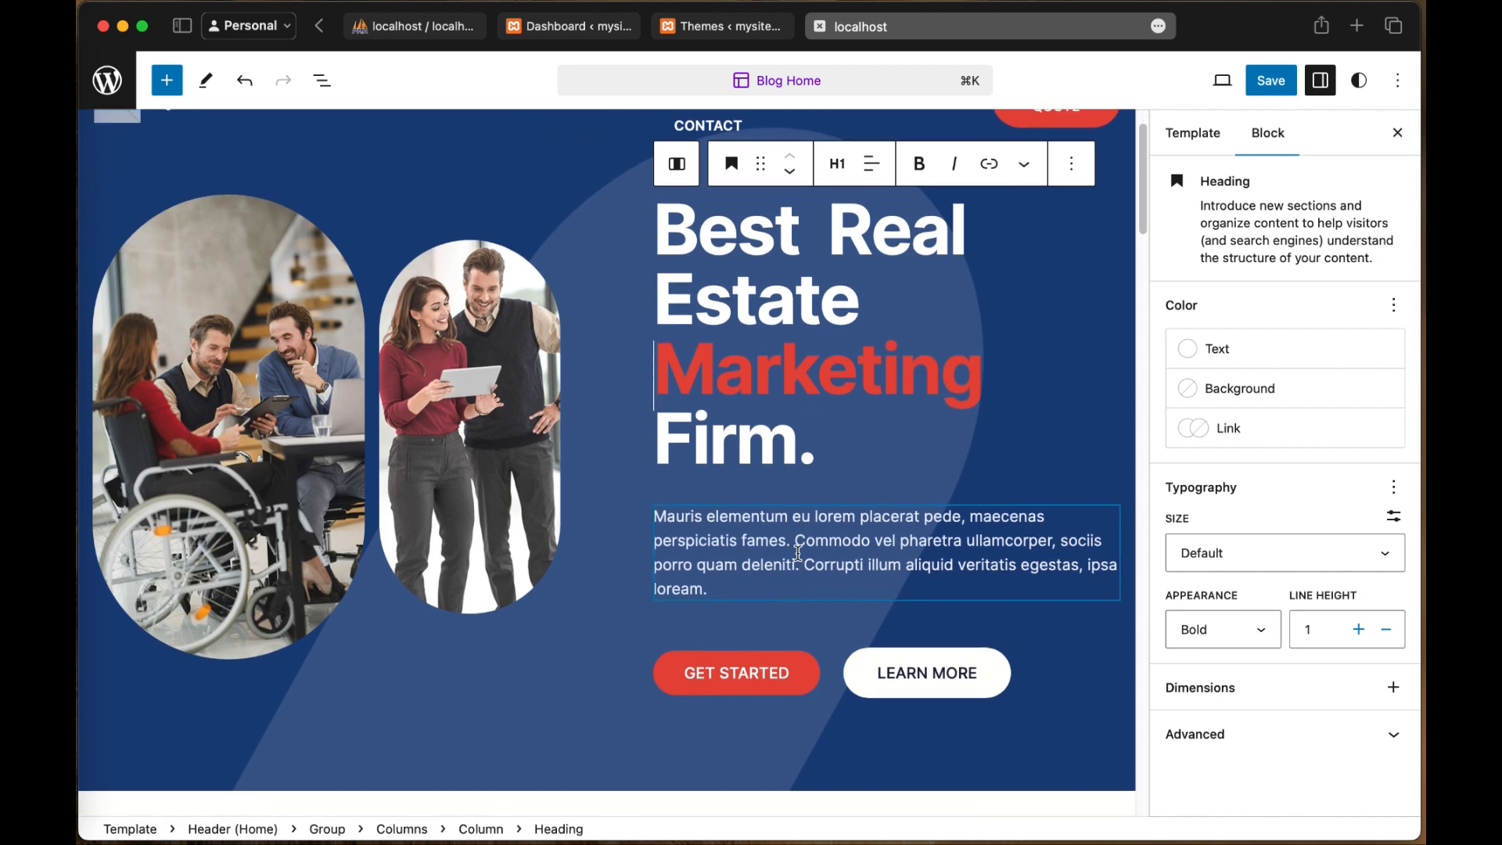
left_click(790, 546)
left_click(718, 569)
left_click(712, 588)
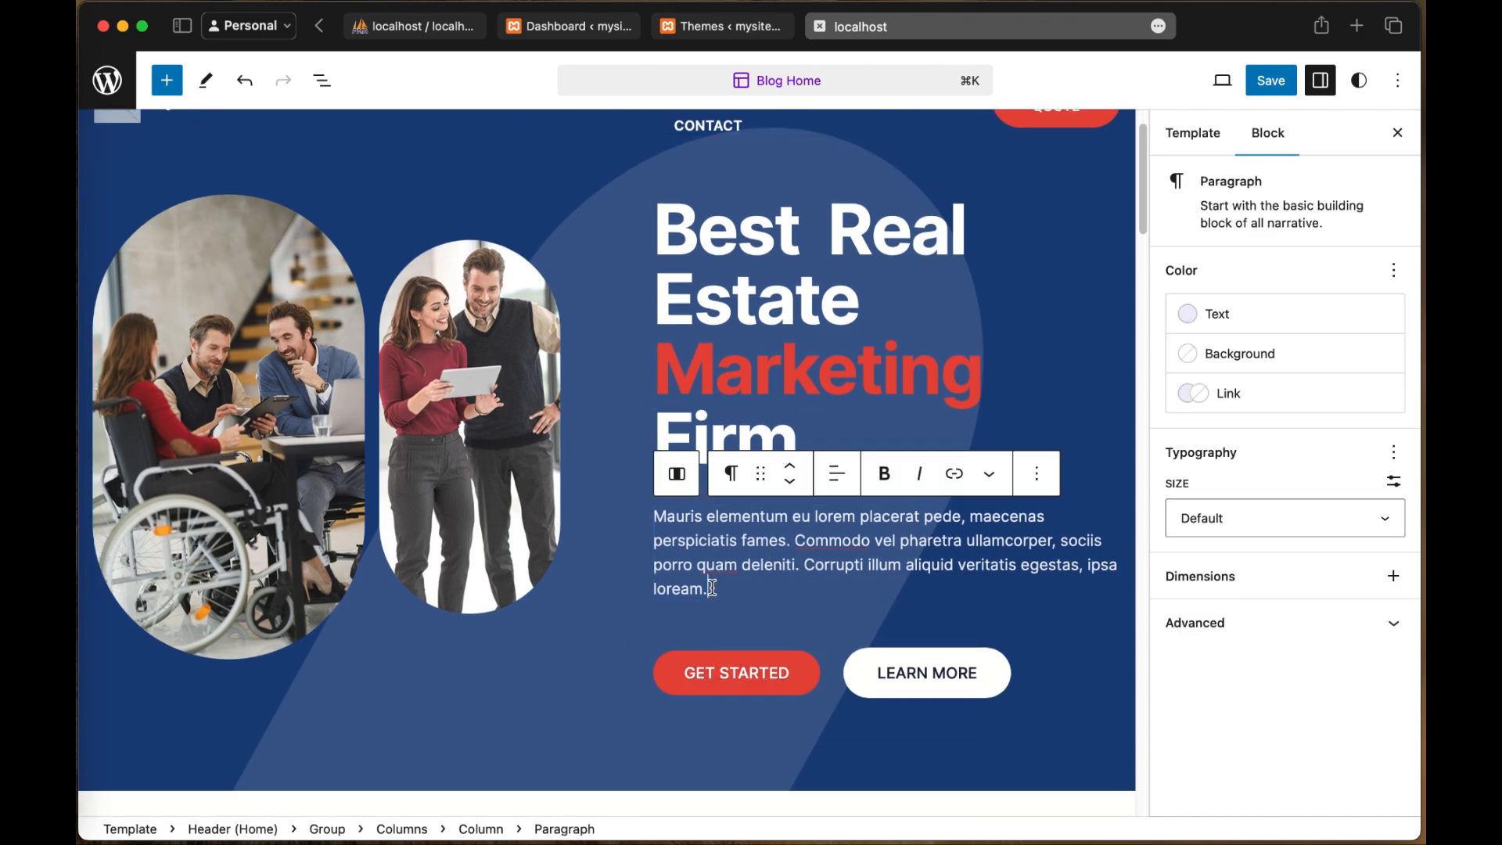
triple_click(712, 588)
scroll(712, 588, "up", 2)
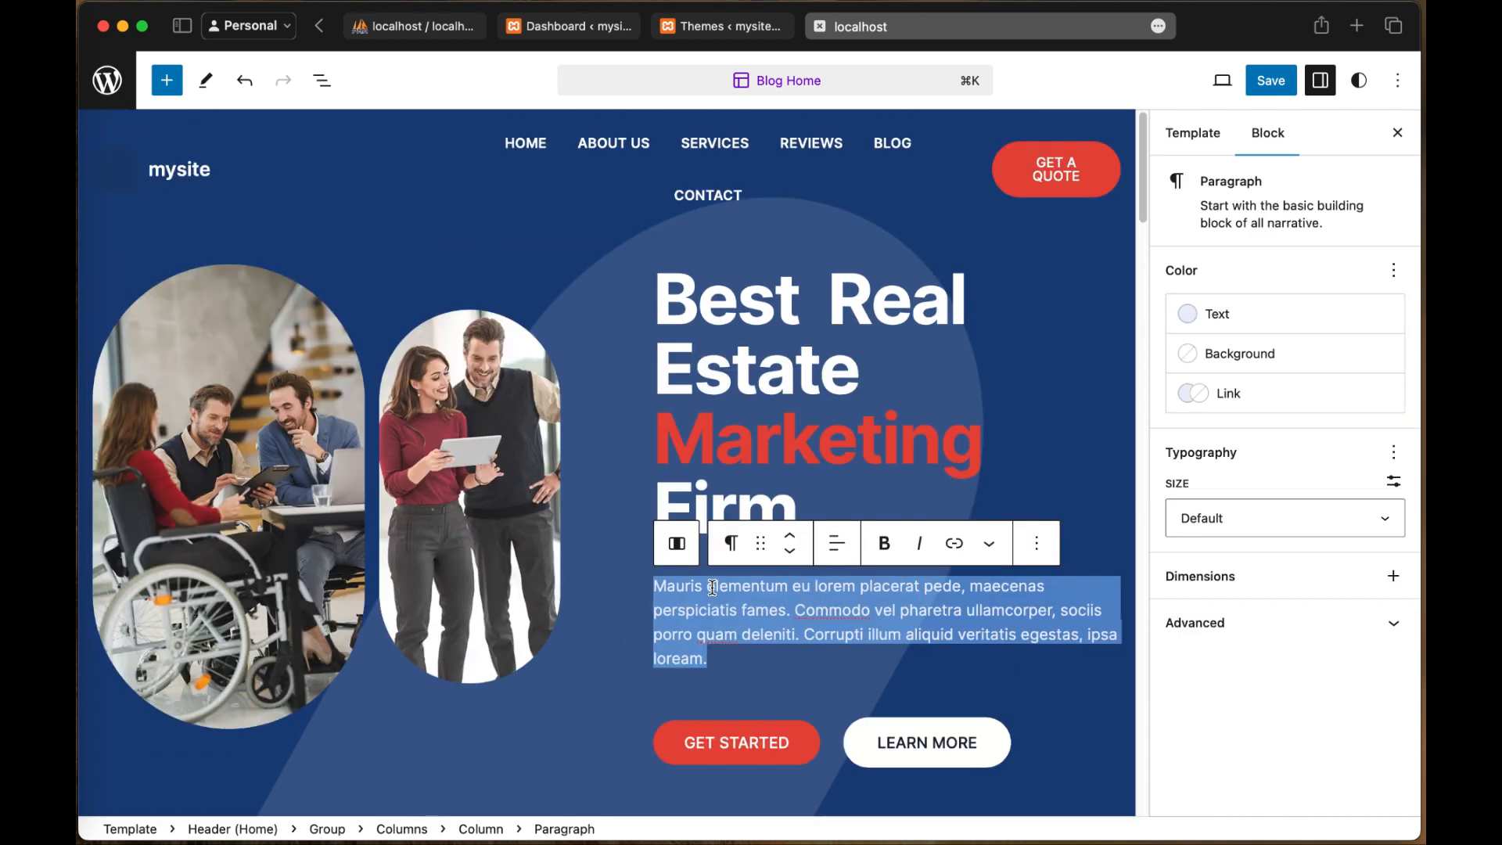
type("w")
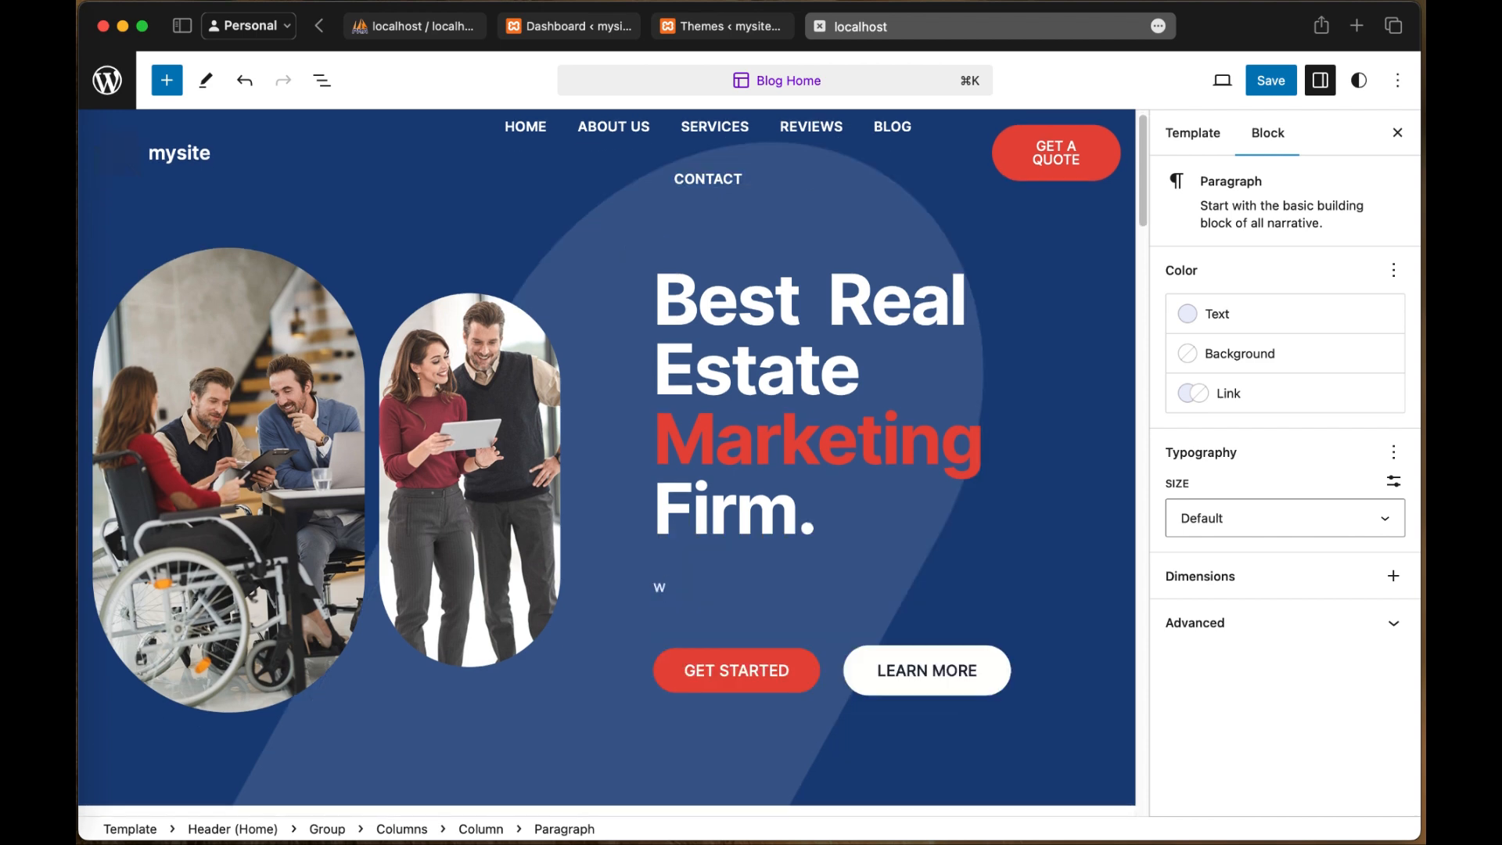
type("e give you the bes")
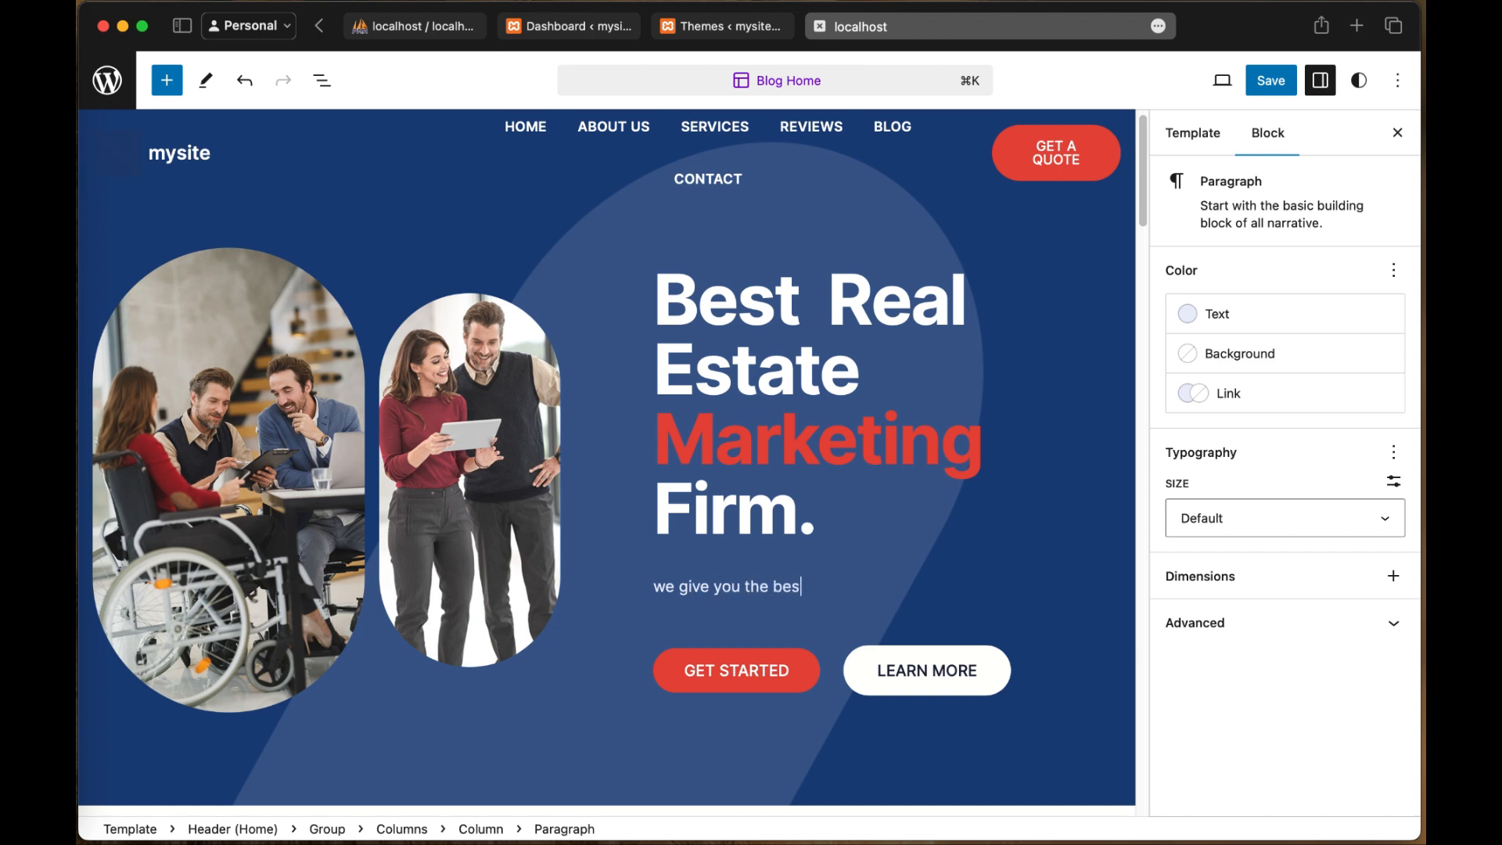
type("t.")
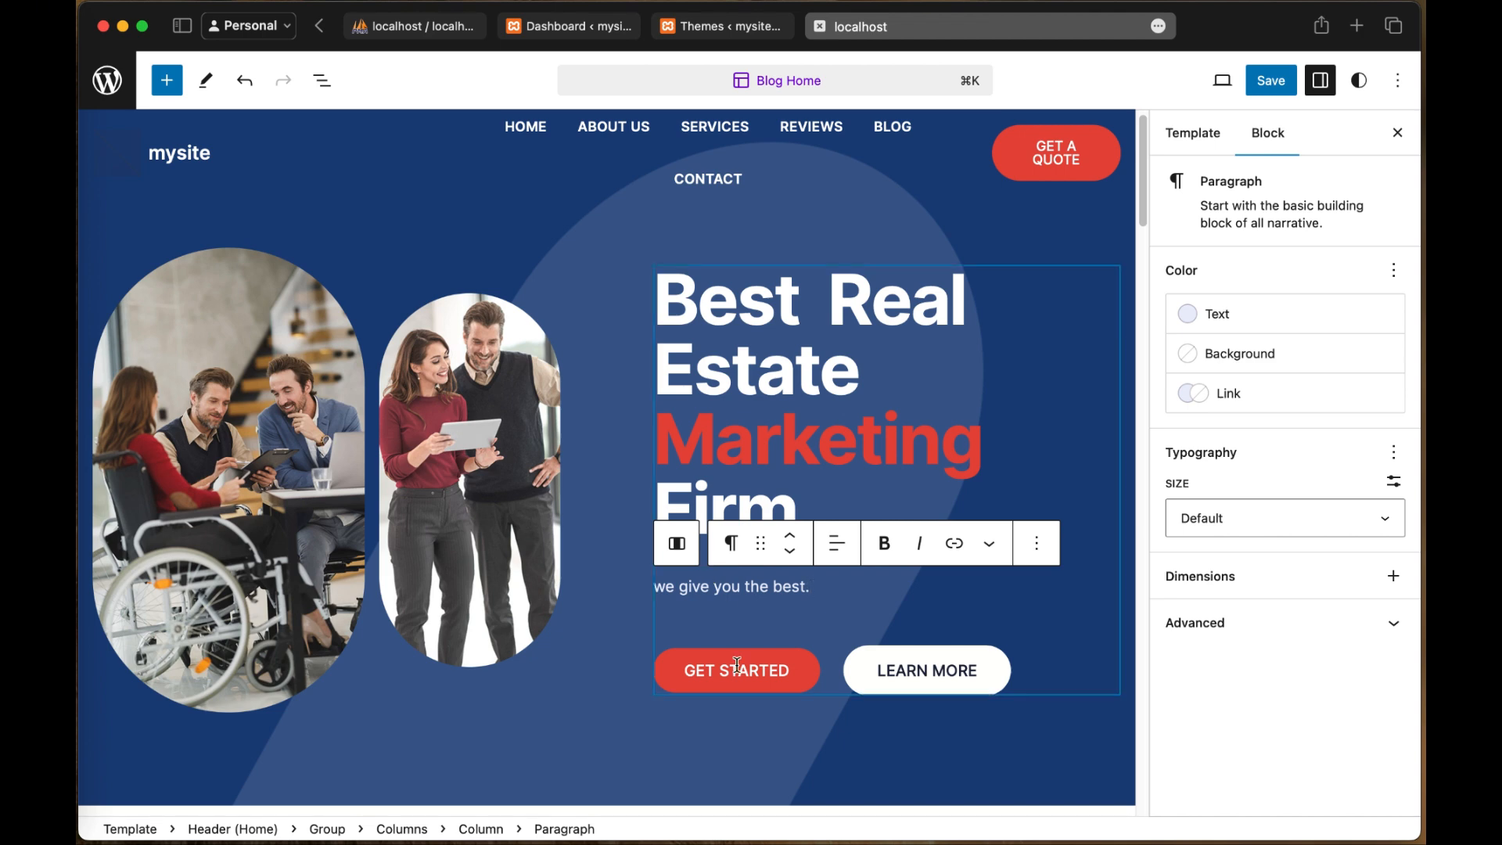
Step: Change the label of the header's Get Started button to "Login"
left_click(777, 338)
left_click(740, 587)
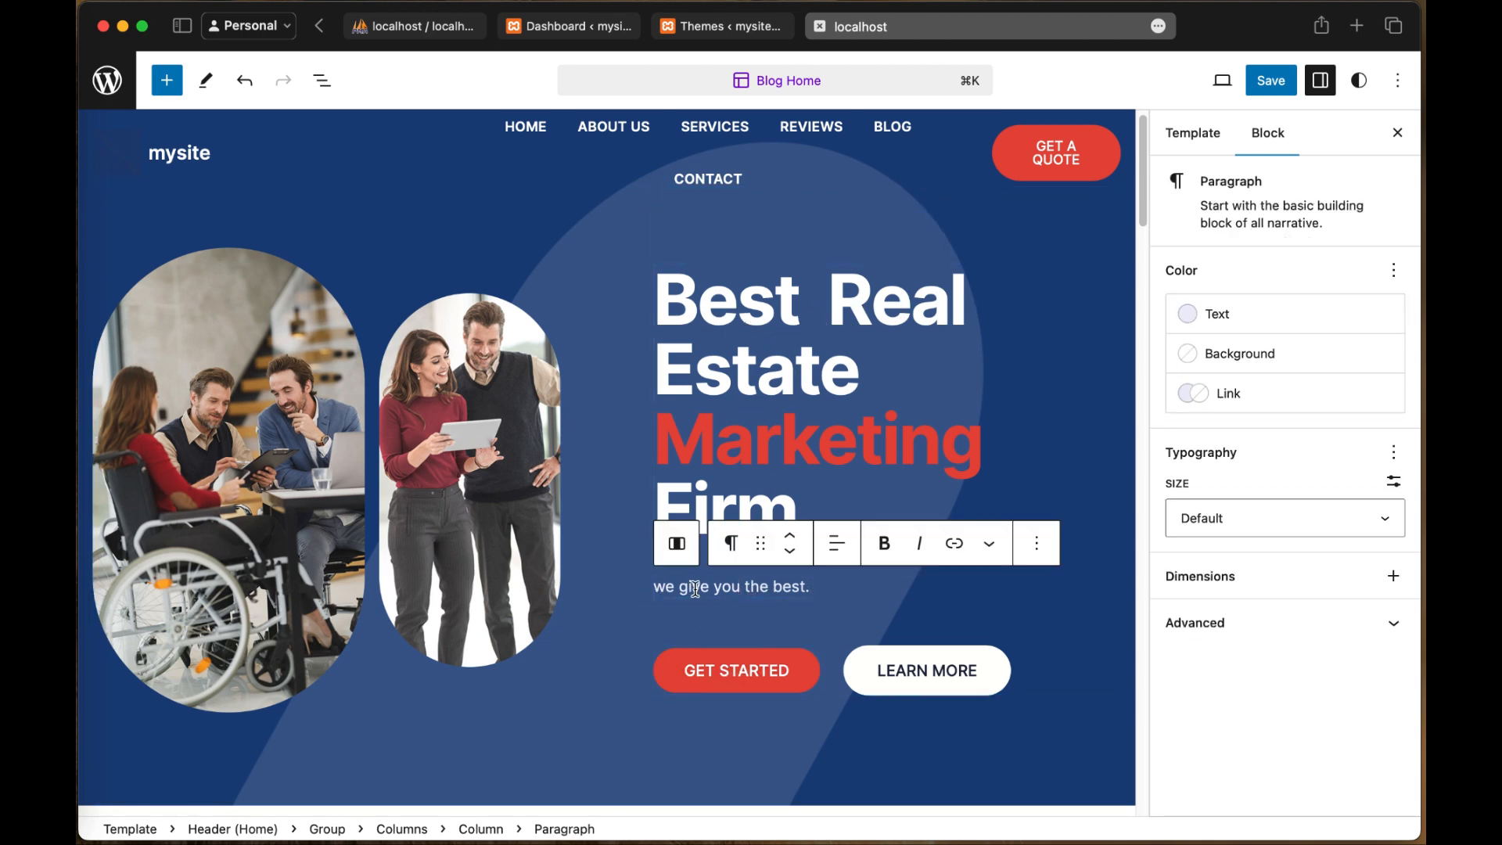
left_click(710, 663)
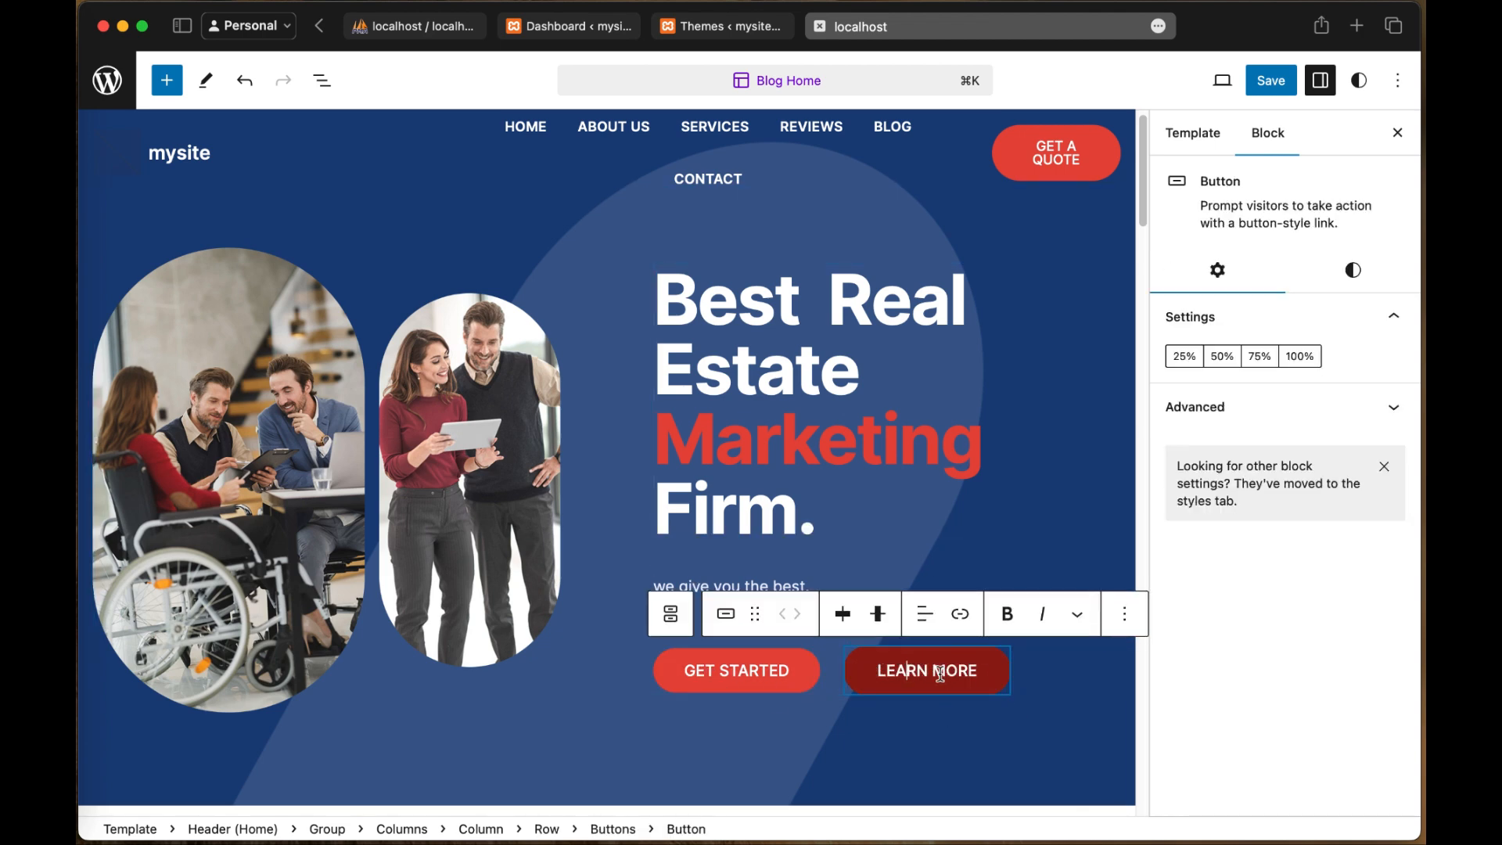
left_click(773, 669)
left_click(792, 670)
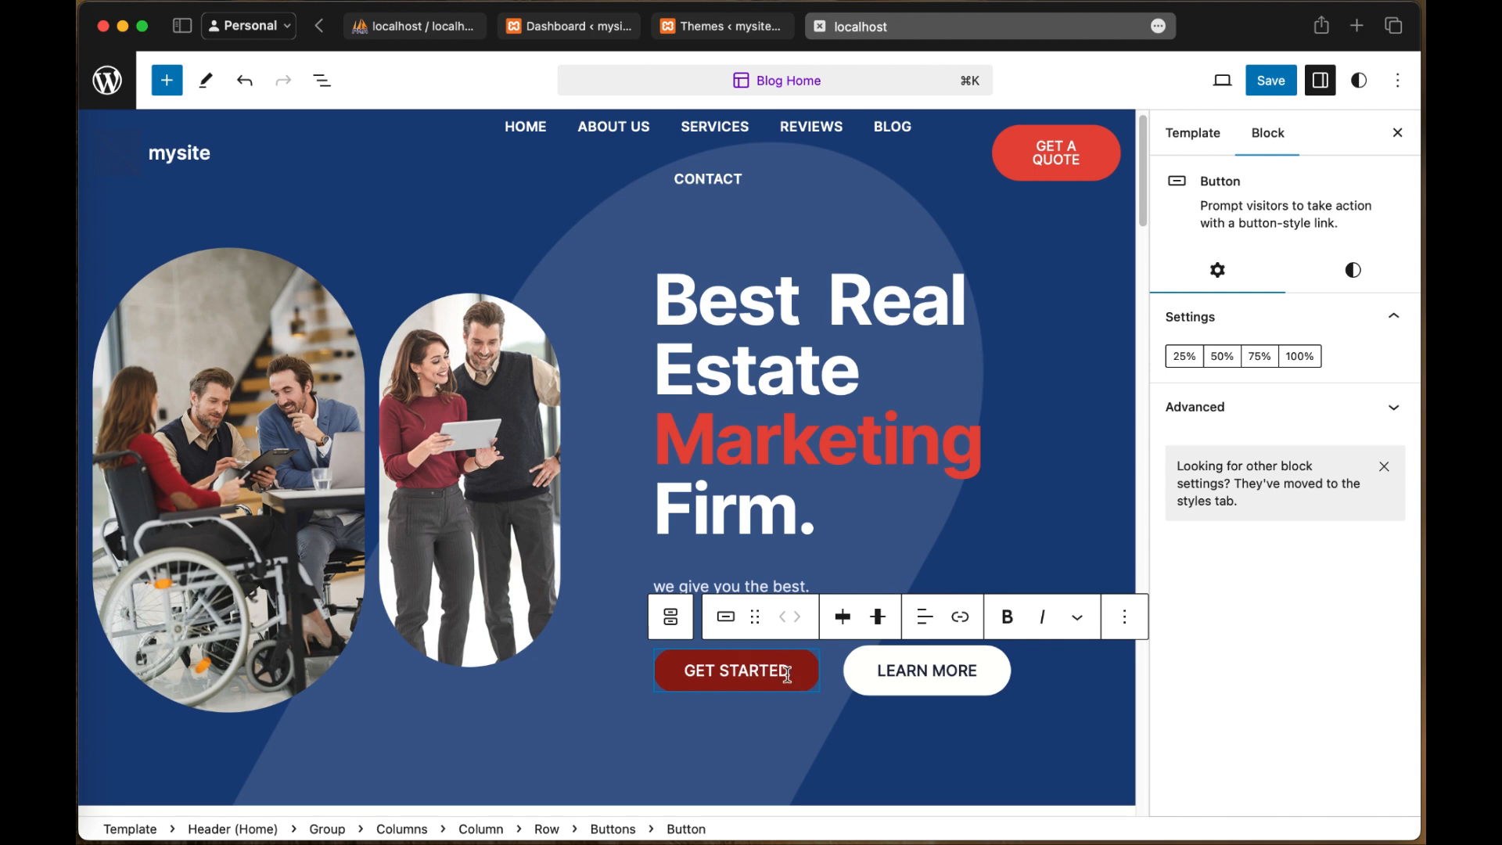
left_click_drag(792, 670, 688, 662)
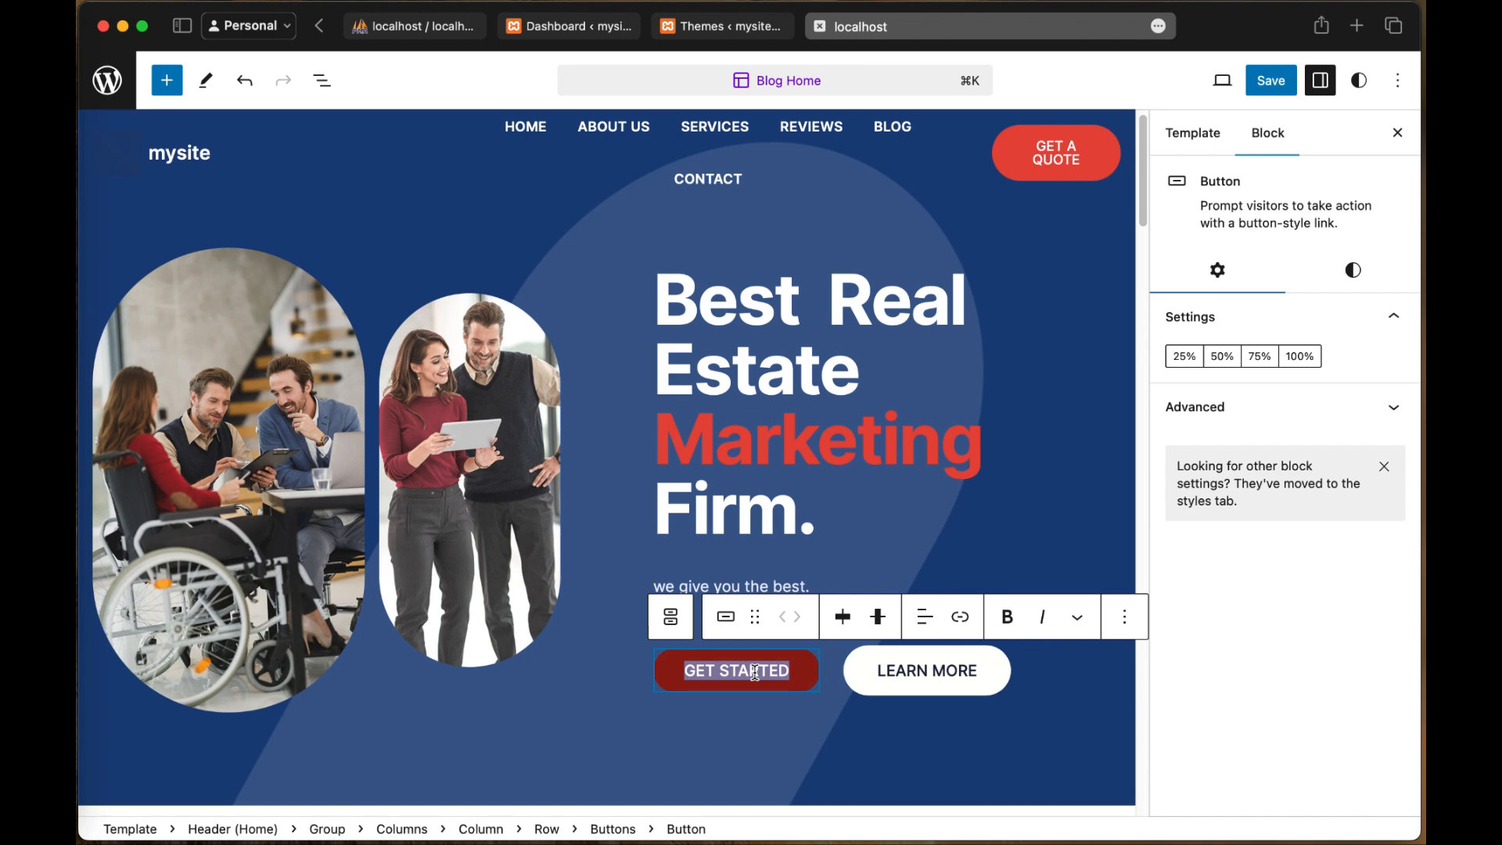
type("L")
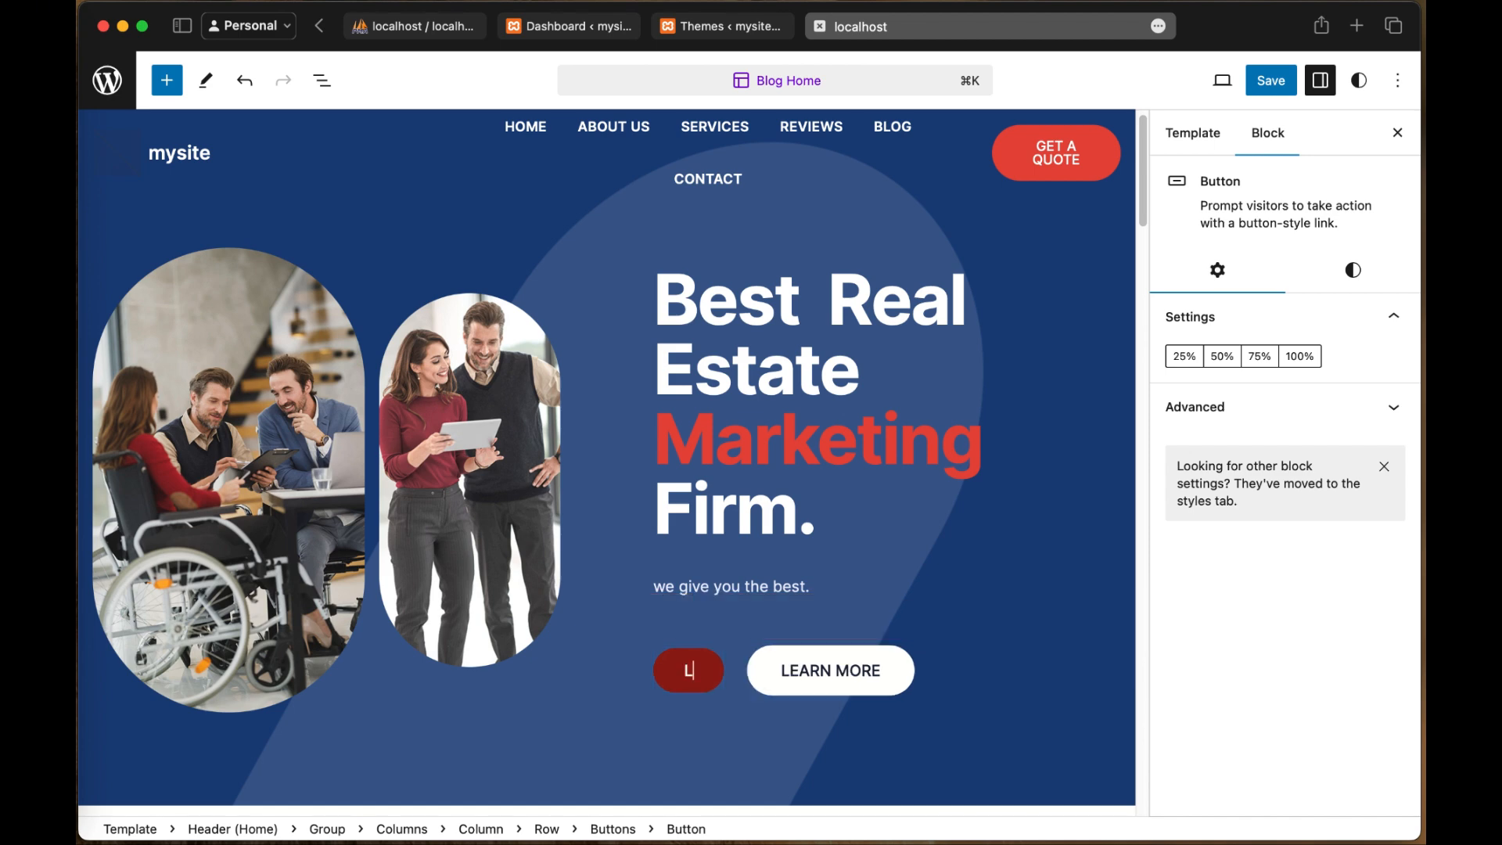
key("BackSpace")
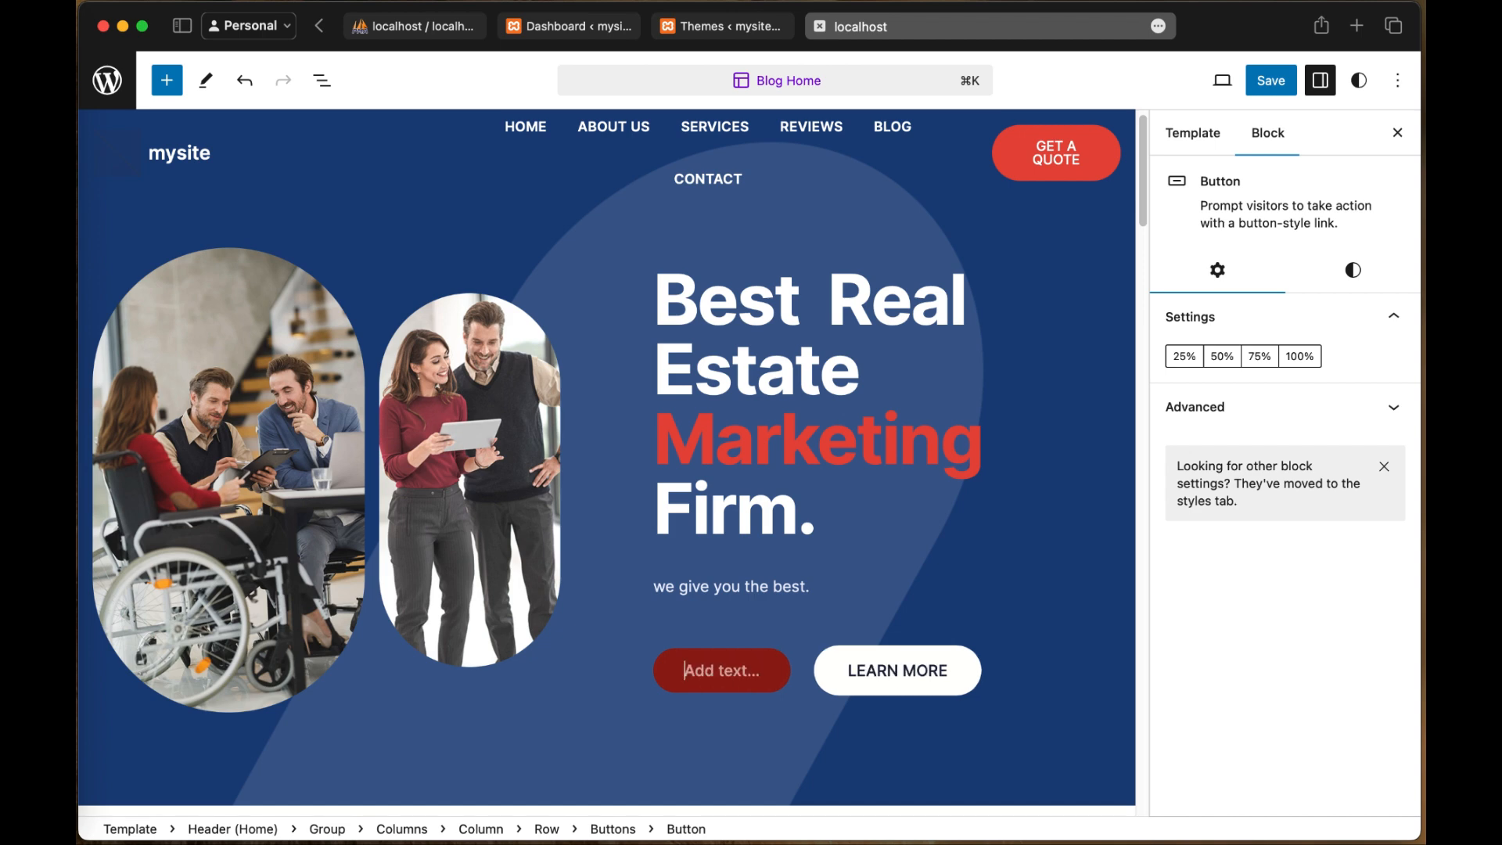
type("Log")
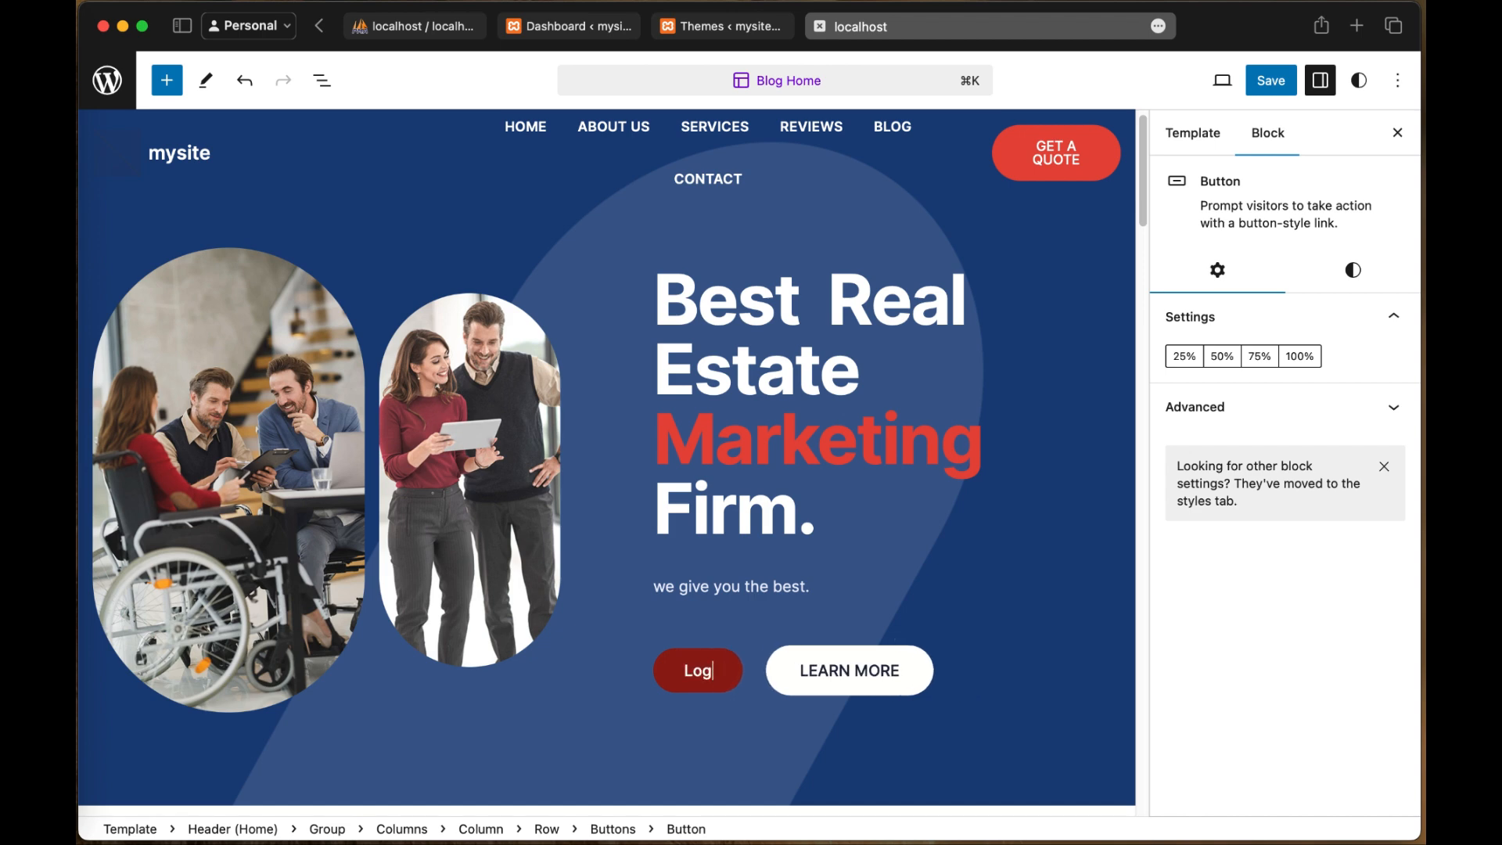
type("in")
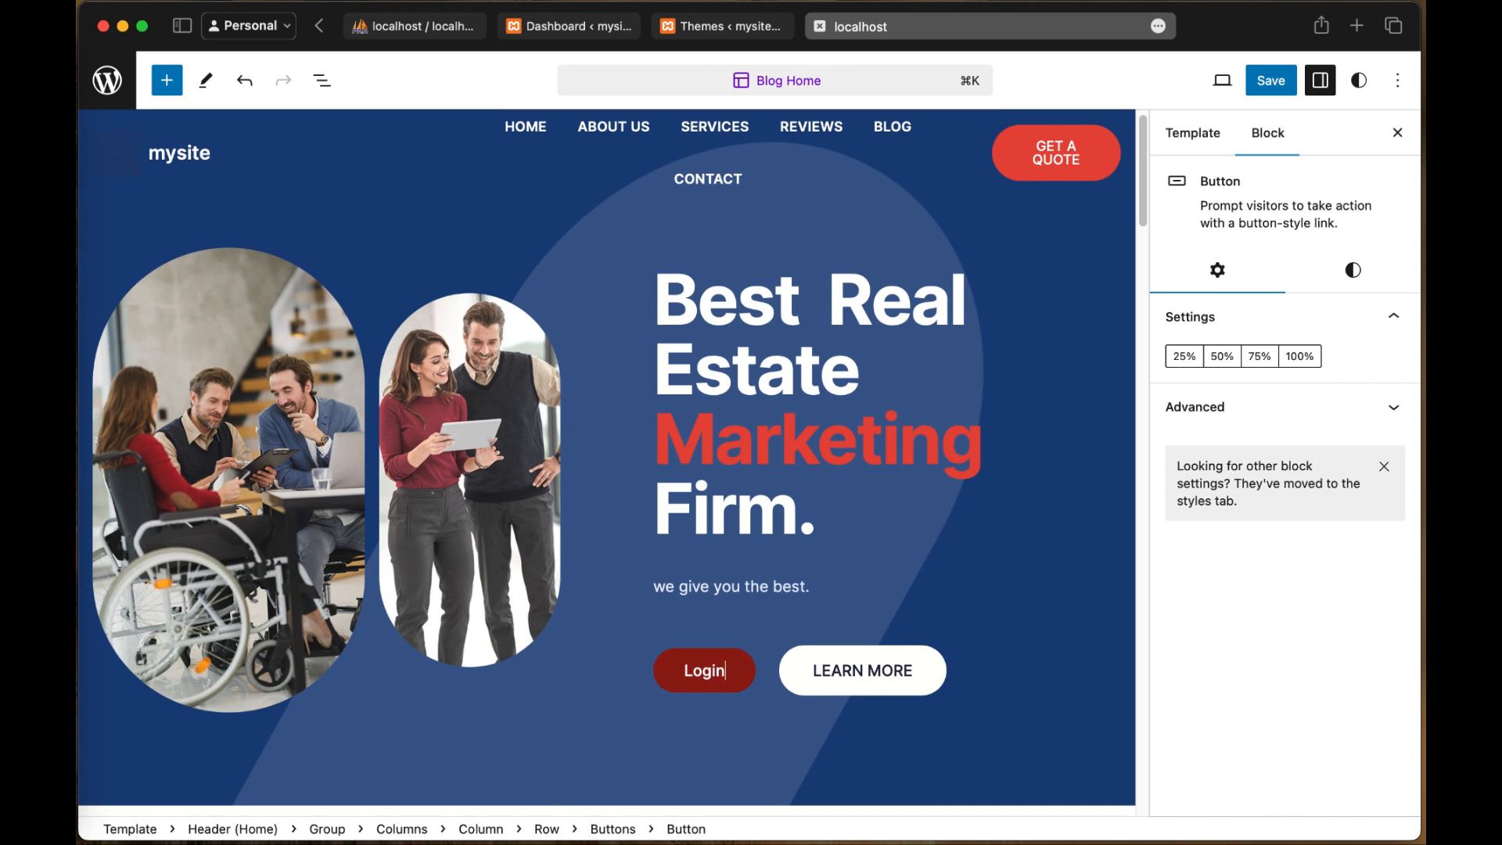
Step: Change the label of the header's Learn More button to "Sign Up"
left_click_drag(902, 673, 811, 671)
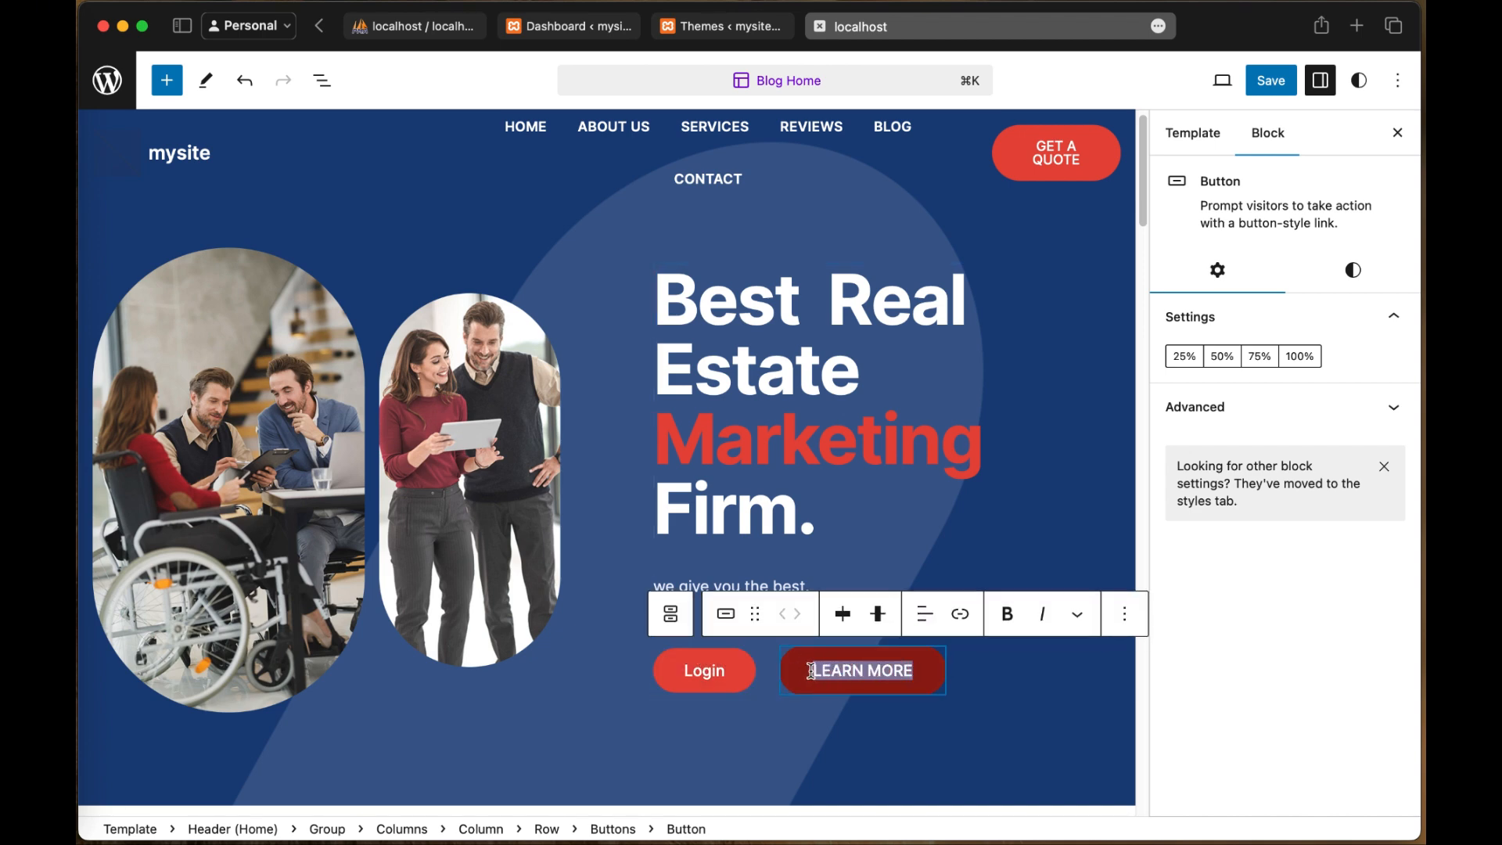
type("Si")
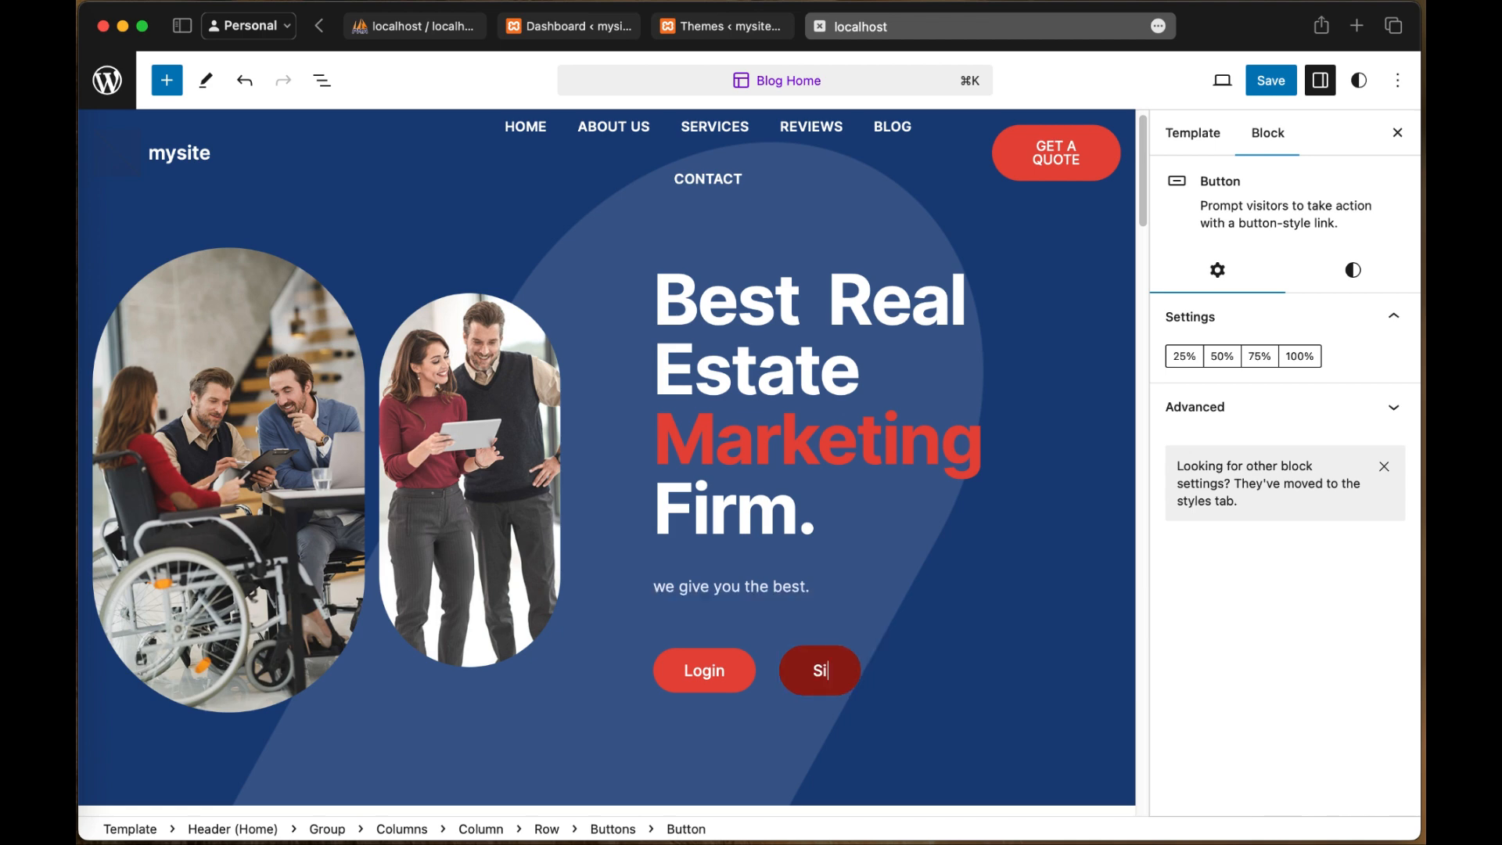
type("gn Up")
Step: Try bold formatting on the Login button's label
left_click(746, 673)
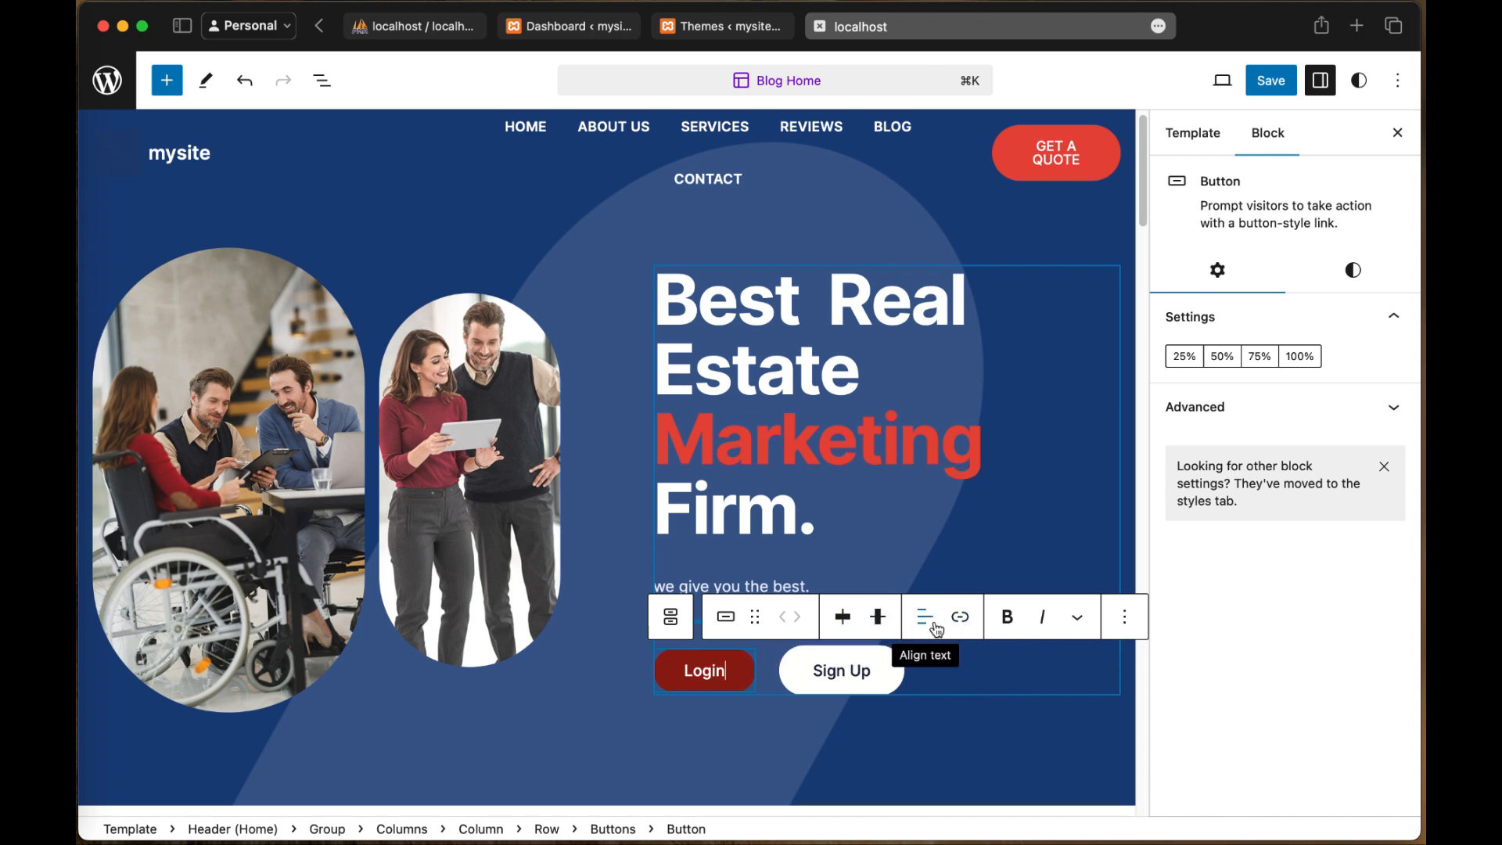
left_click(1004, 617)
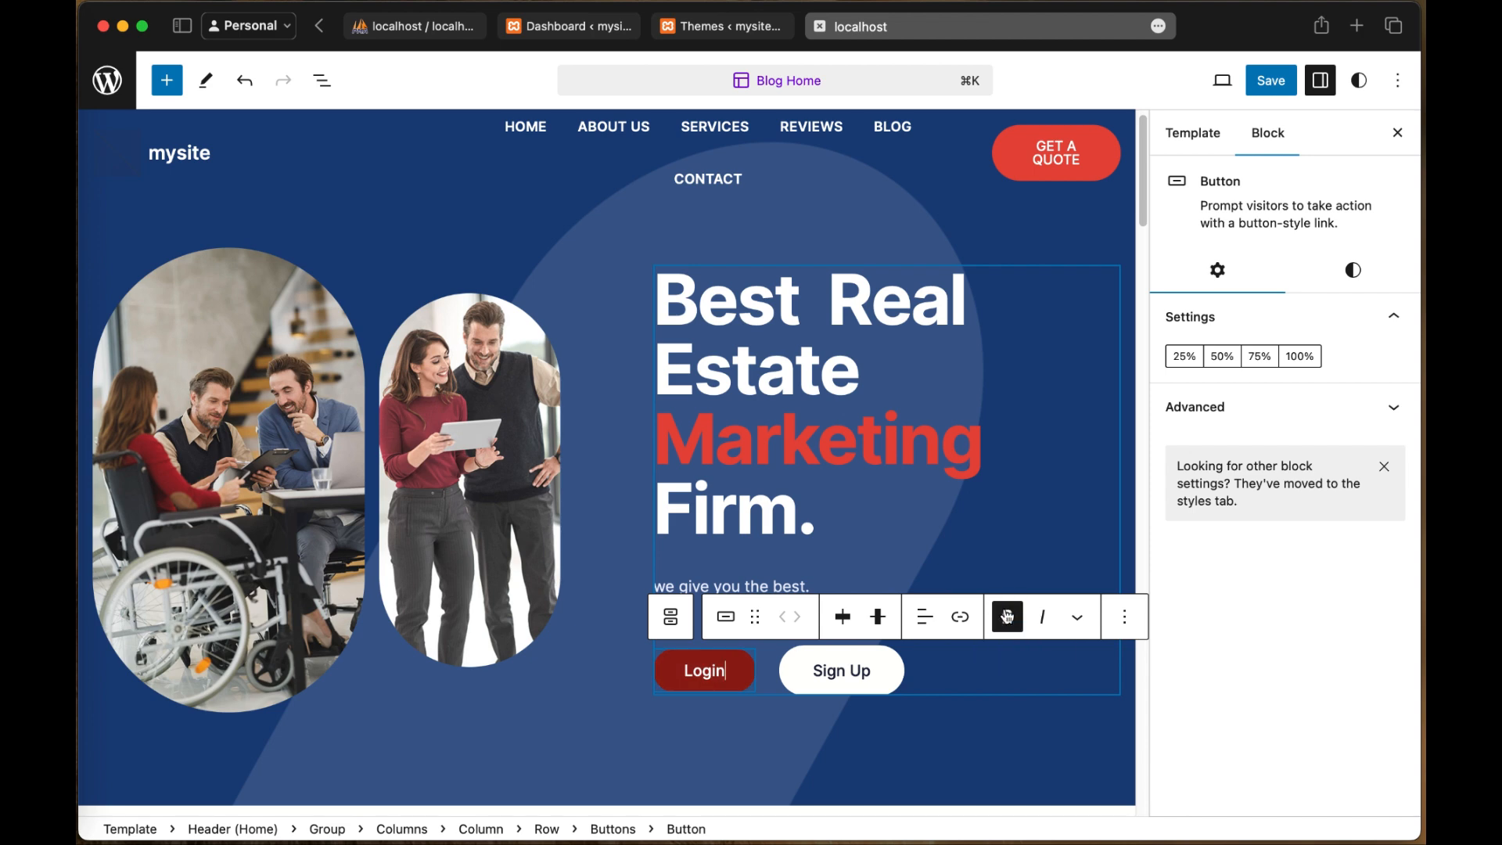
double_click(704, 671)
left_click(1008, 618)
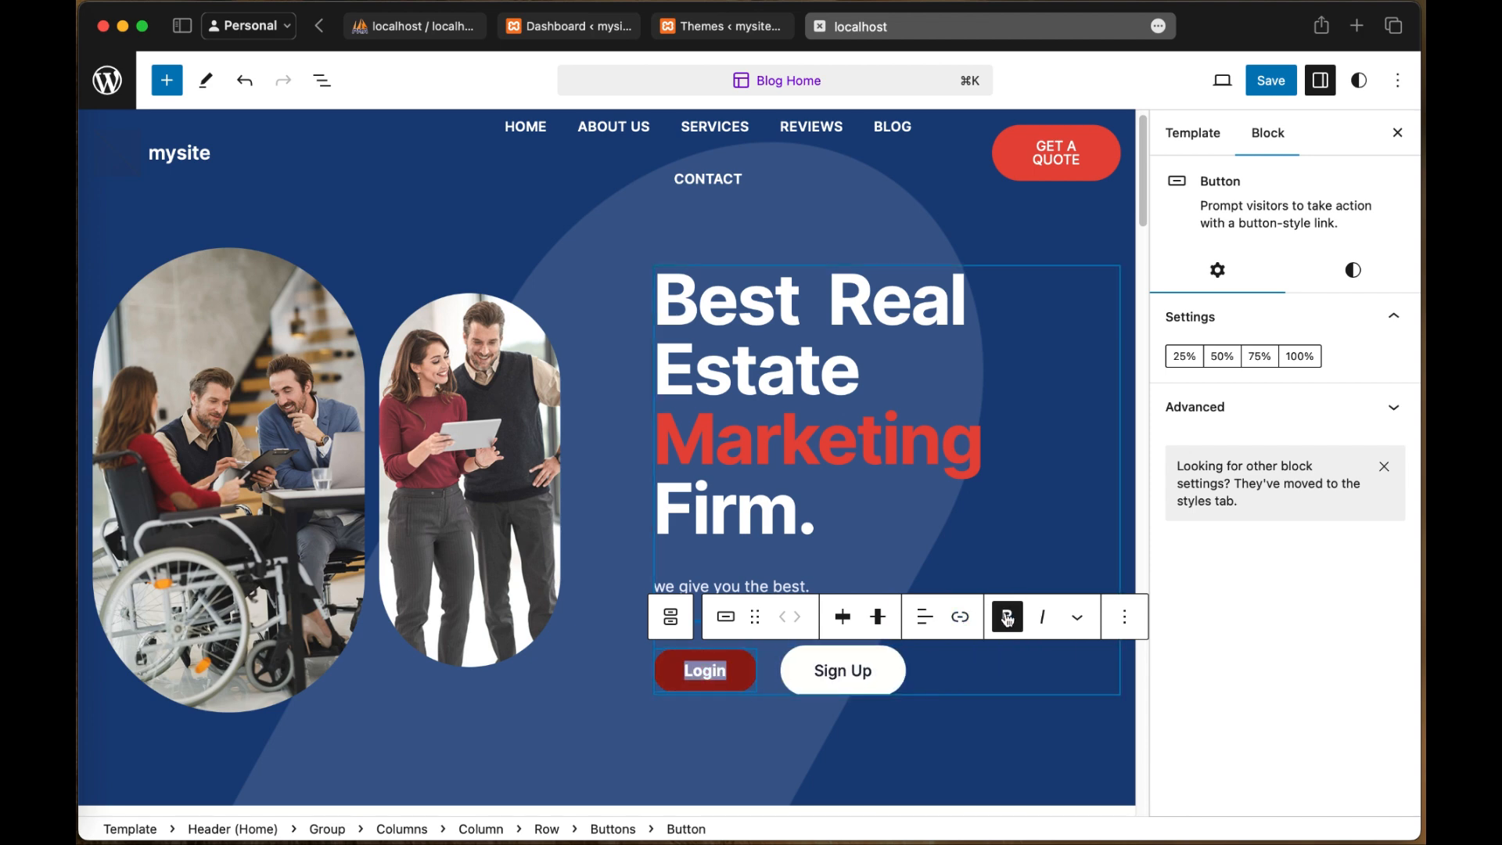
left_click(1008, 618)
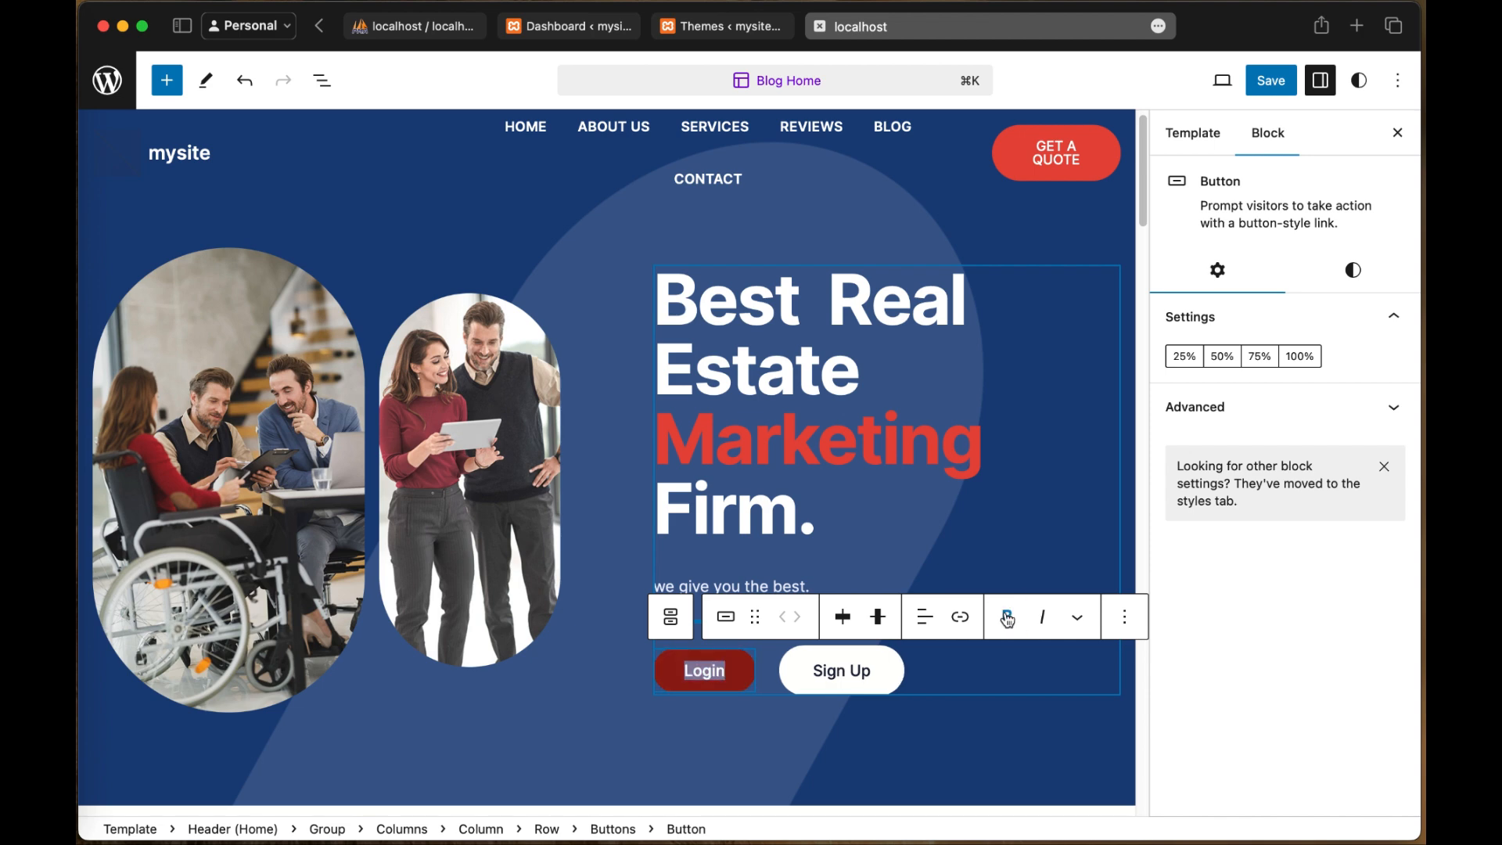
left_click(1077, 624)
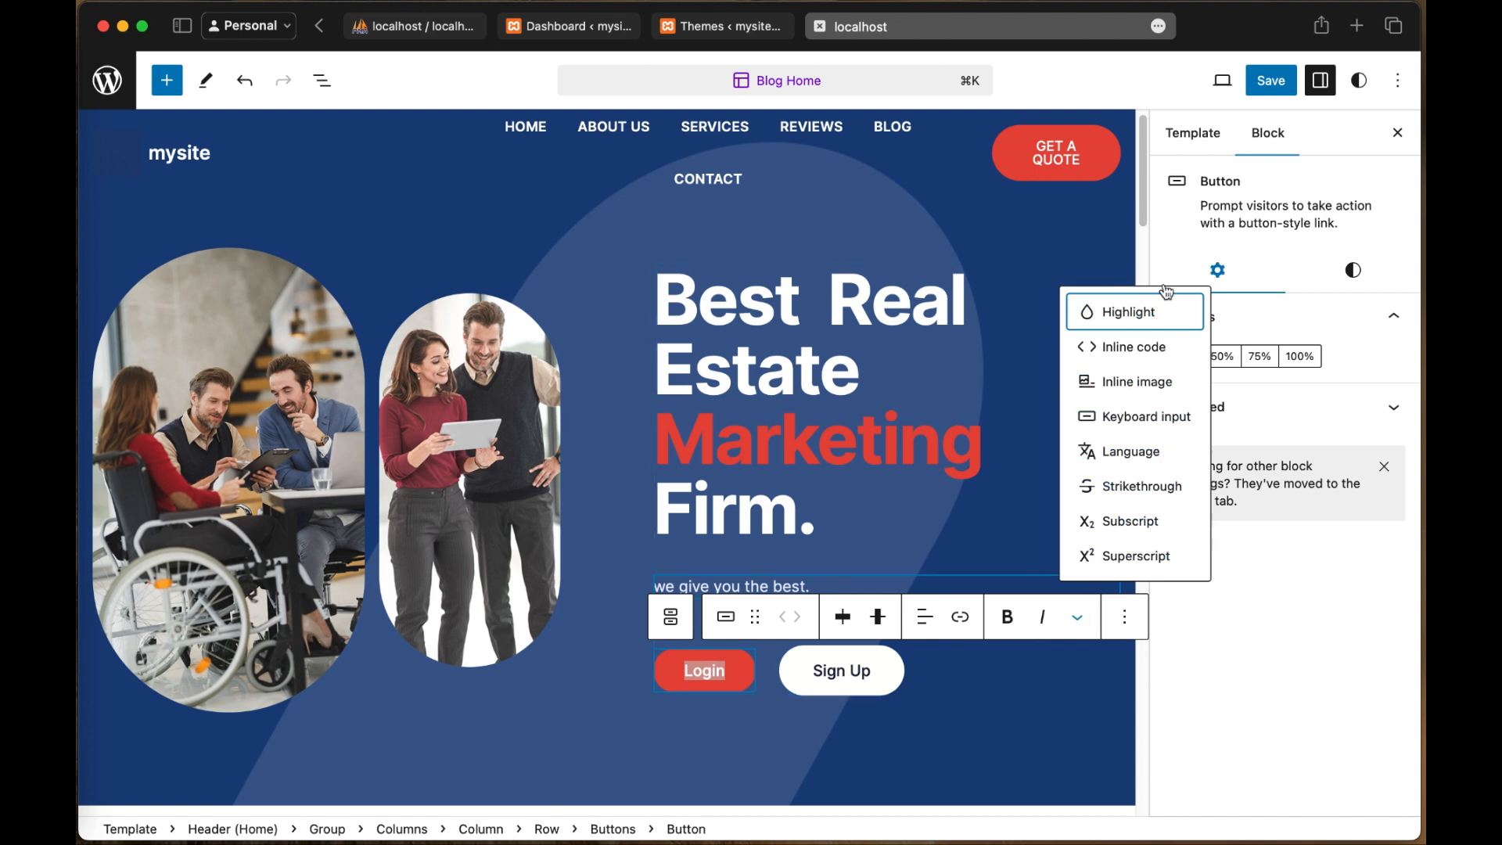
left_click(1127, 617)
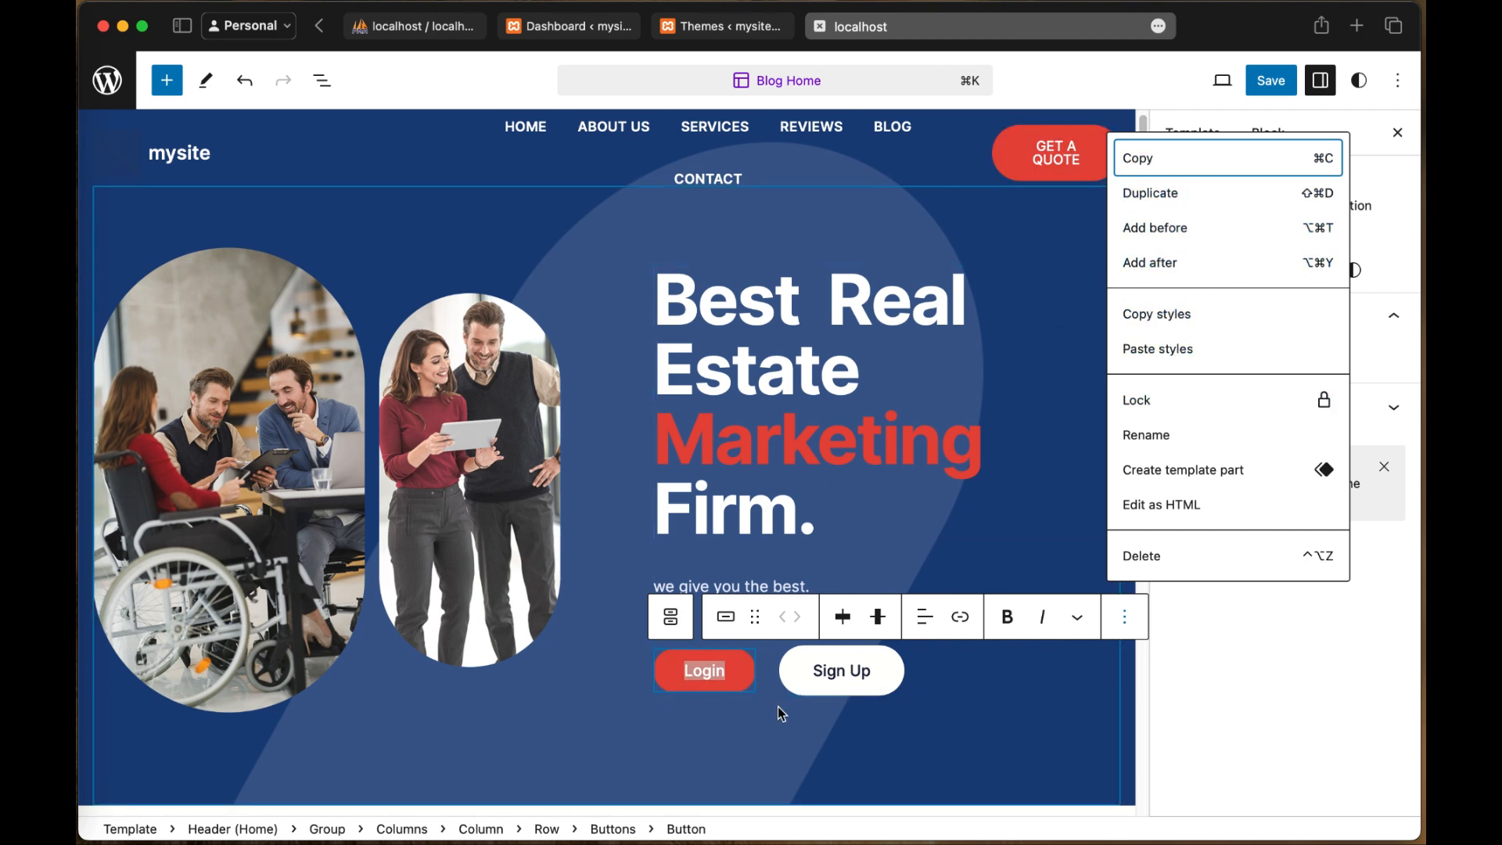
left_click(806, 678)
left_click(745, 673)
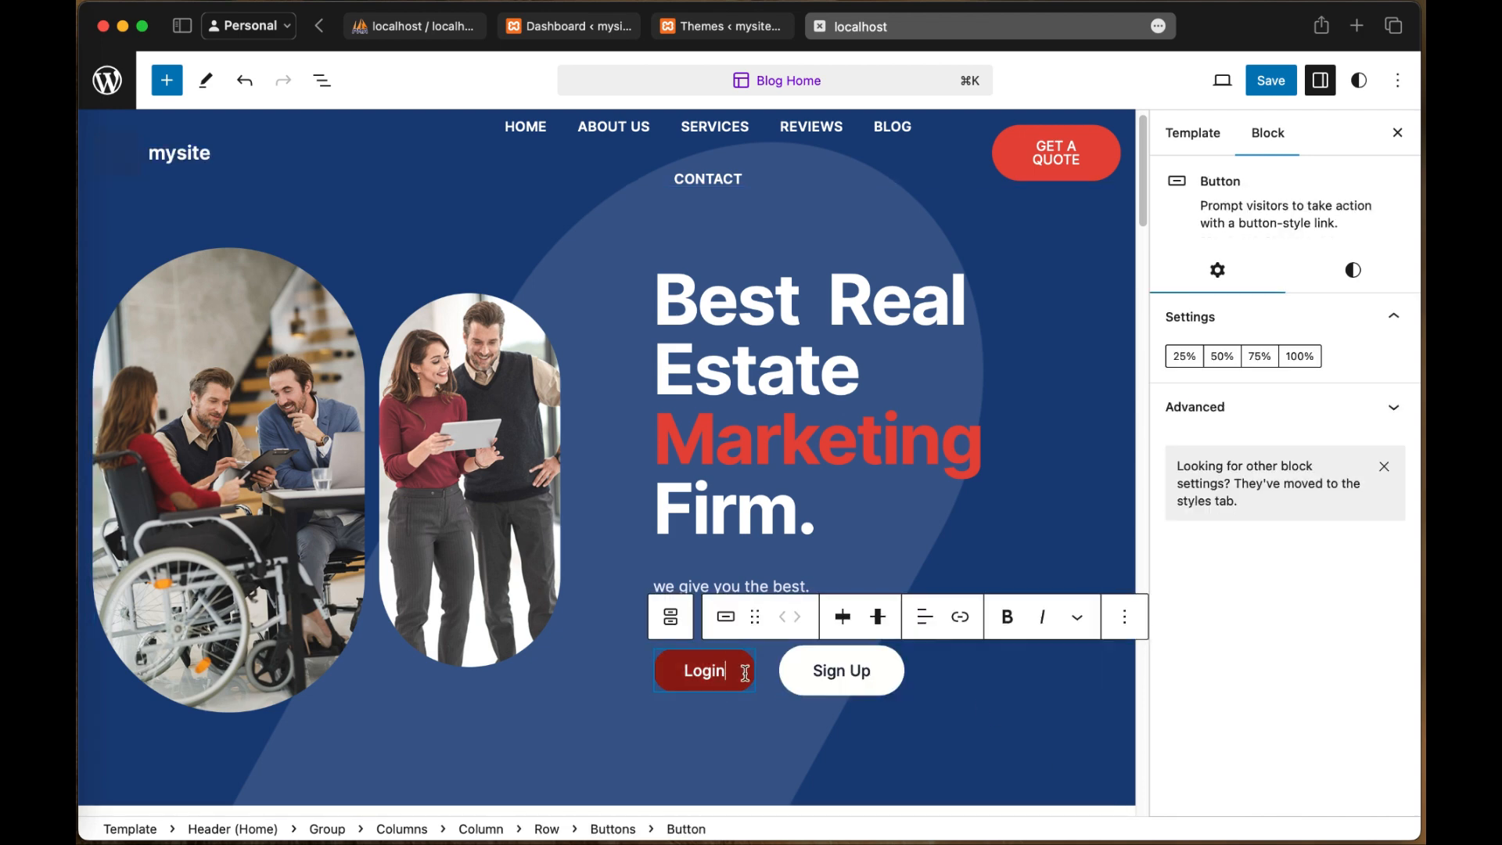
left_click(1195, 135)
left_click(1267, 134)
left_click(716, 671)
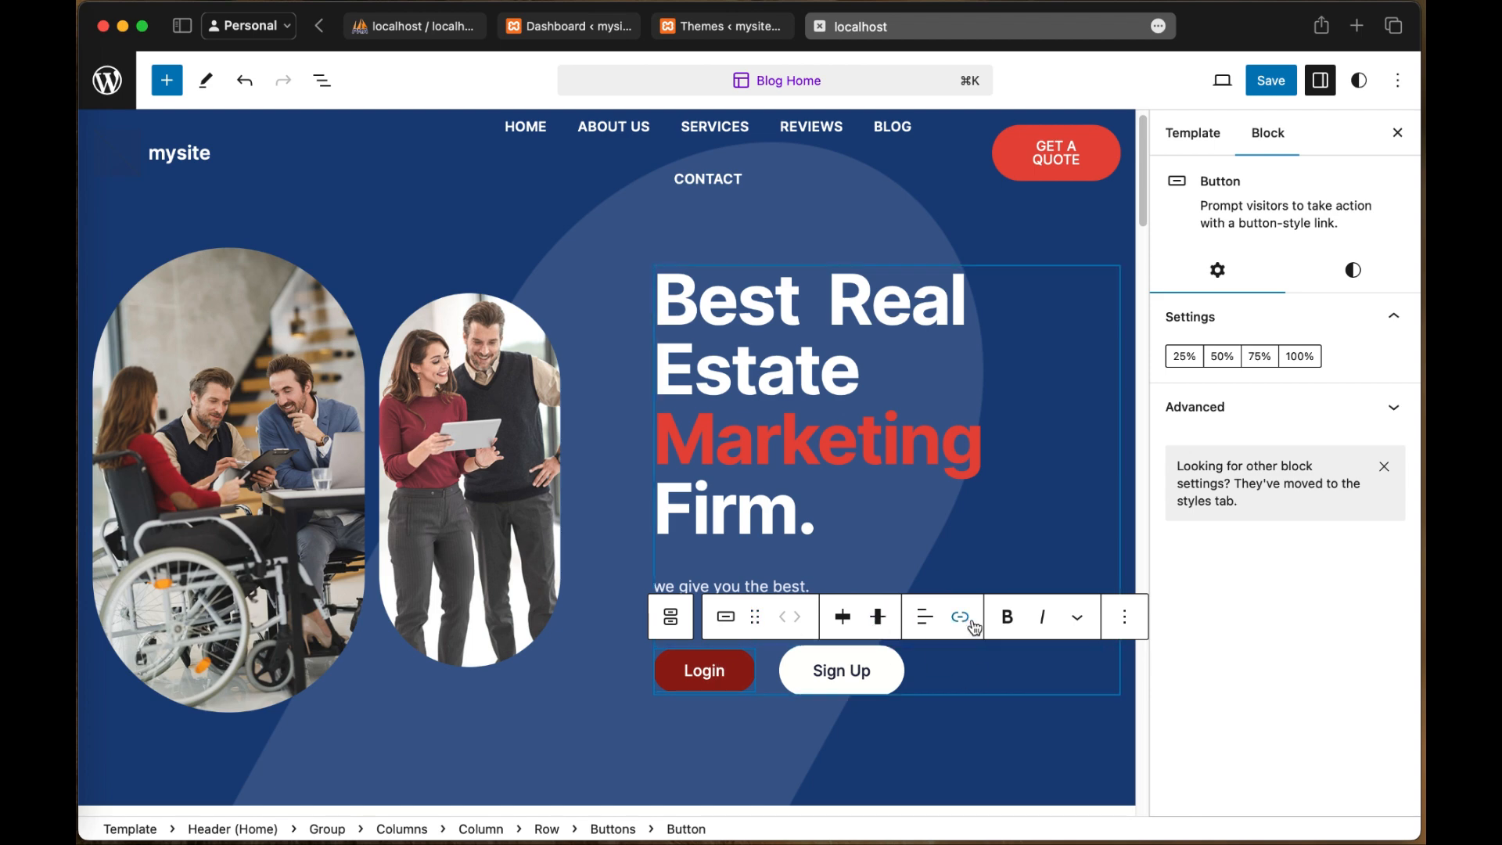
Step: Link the Sign Up button to mysite.com/login
left_click(872, 673)
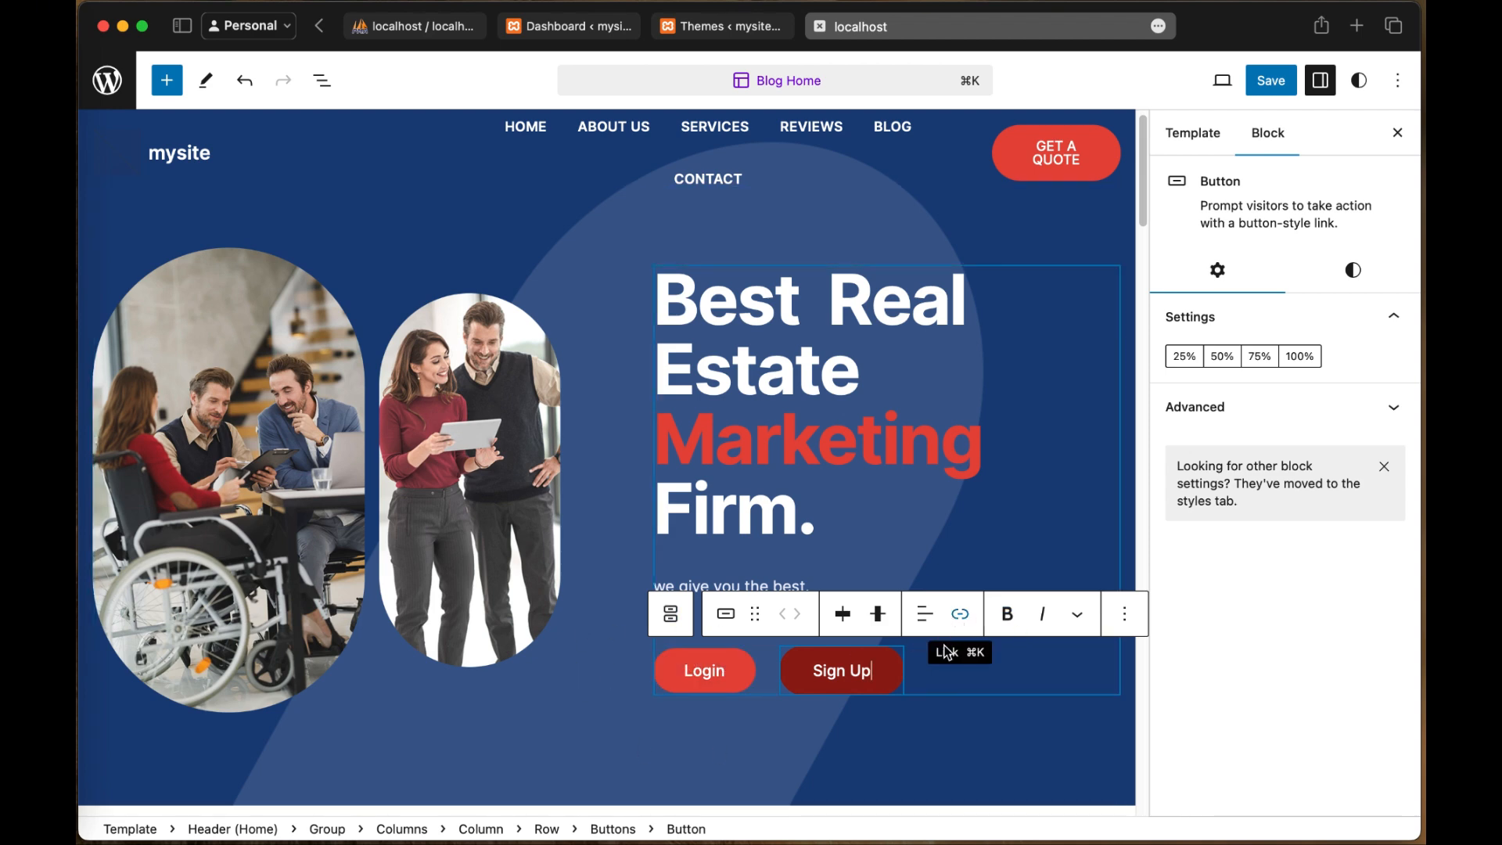
left_click(961, 618)
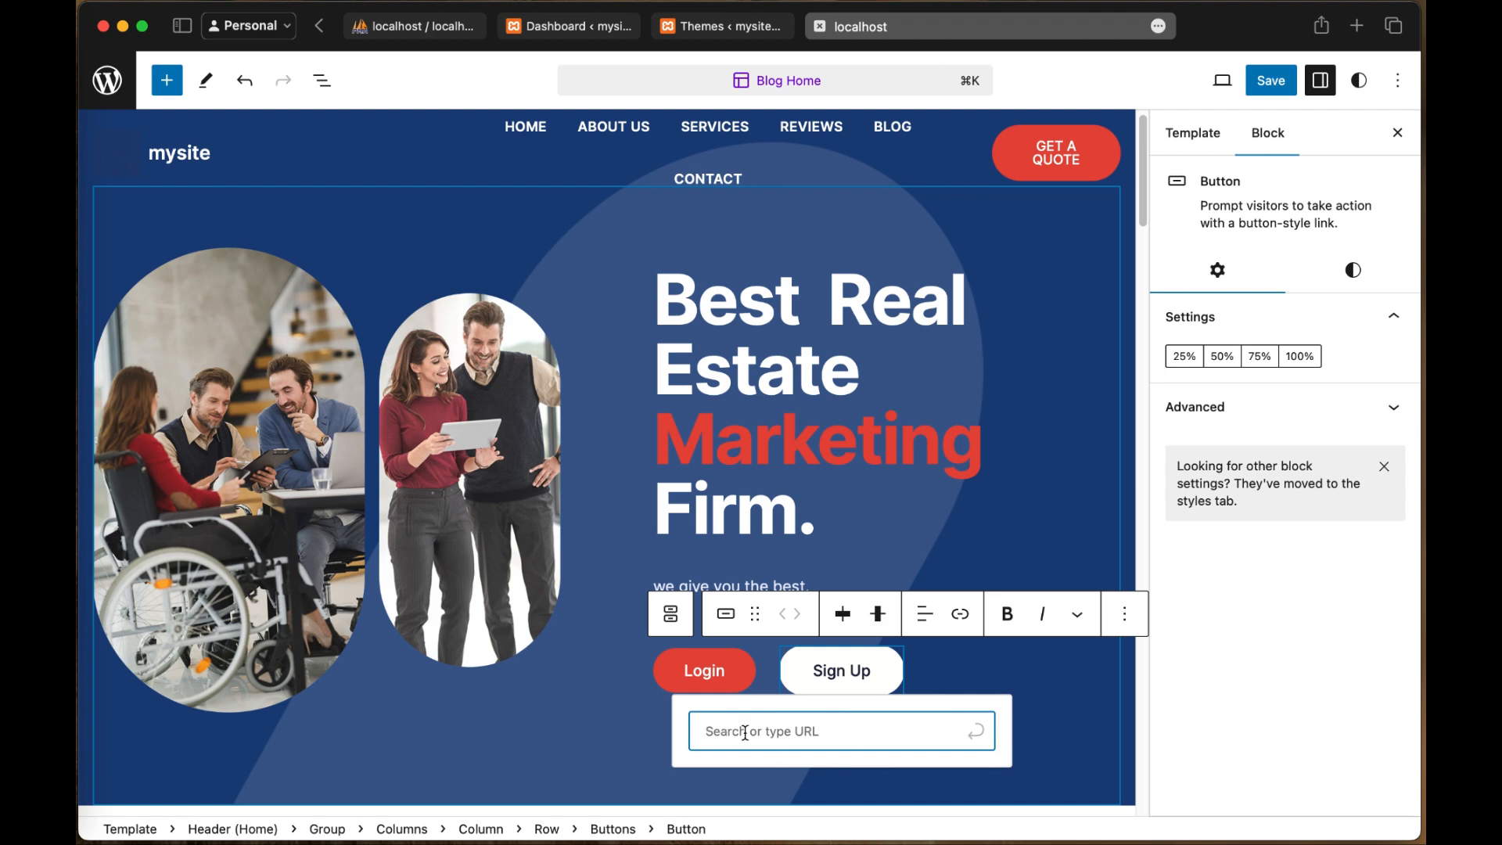
type("mysite.com/login.")
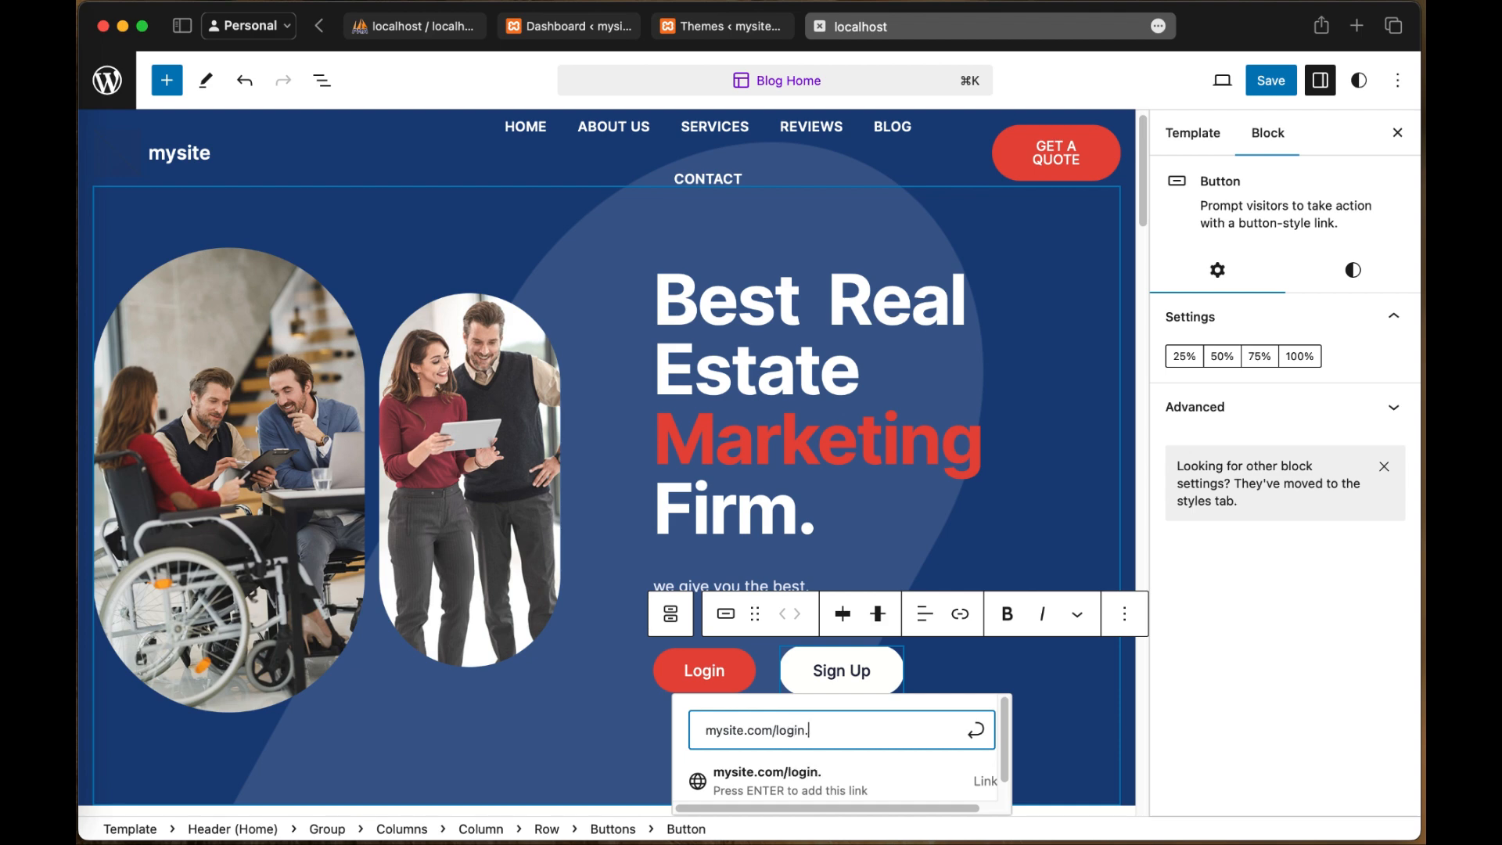
type("phop")
key("BackSpace")
key("BackSpace")
type("p")
key("BackSpace")
key("BackSpace")
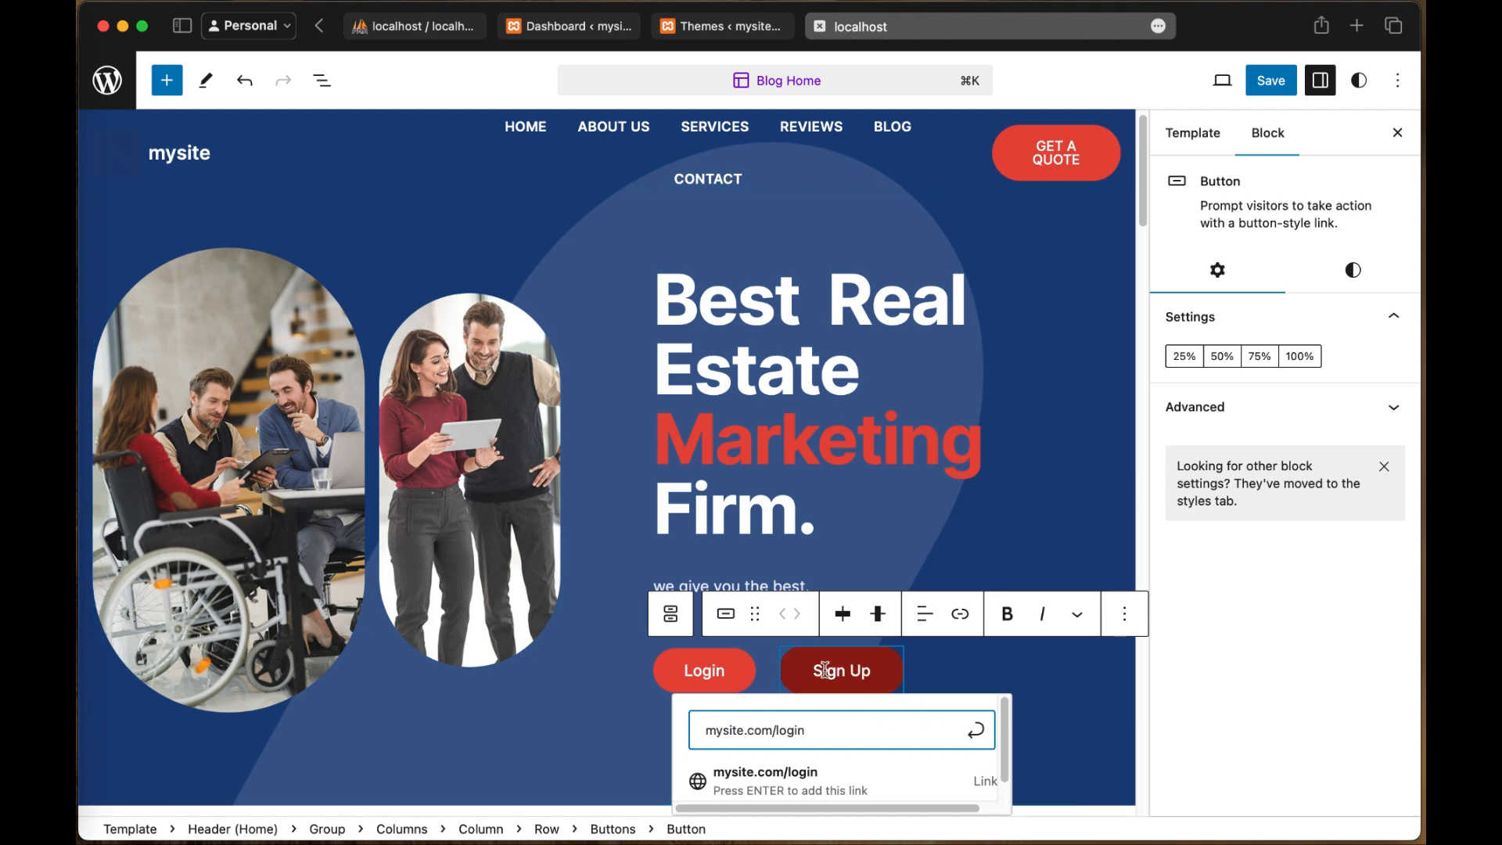
left_click(983, 737)
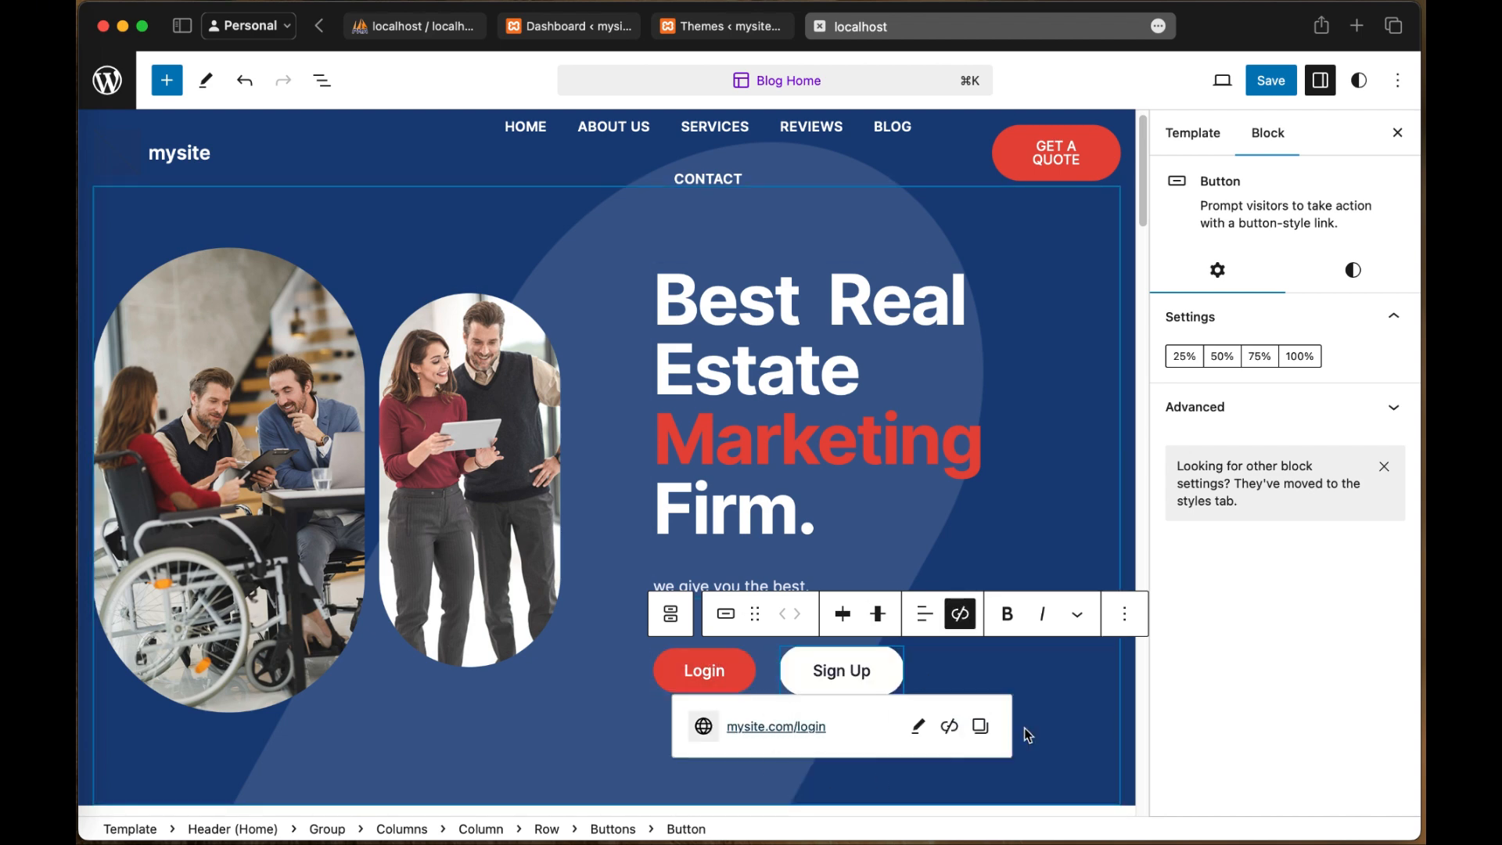
left_click(1066, 712)
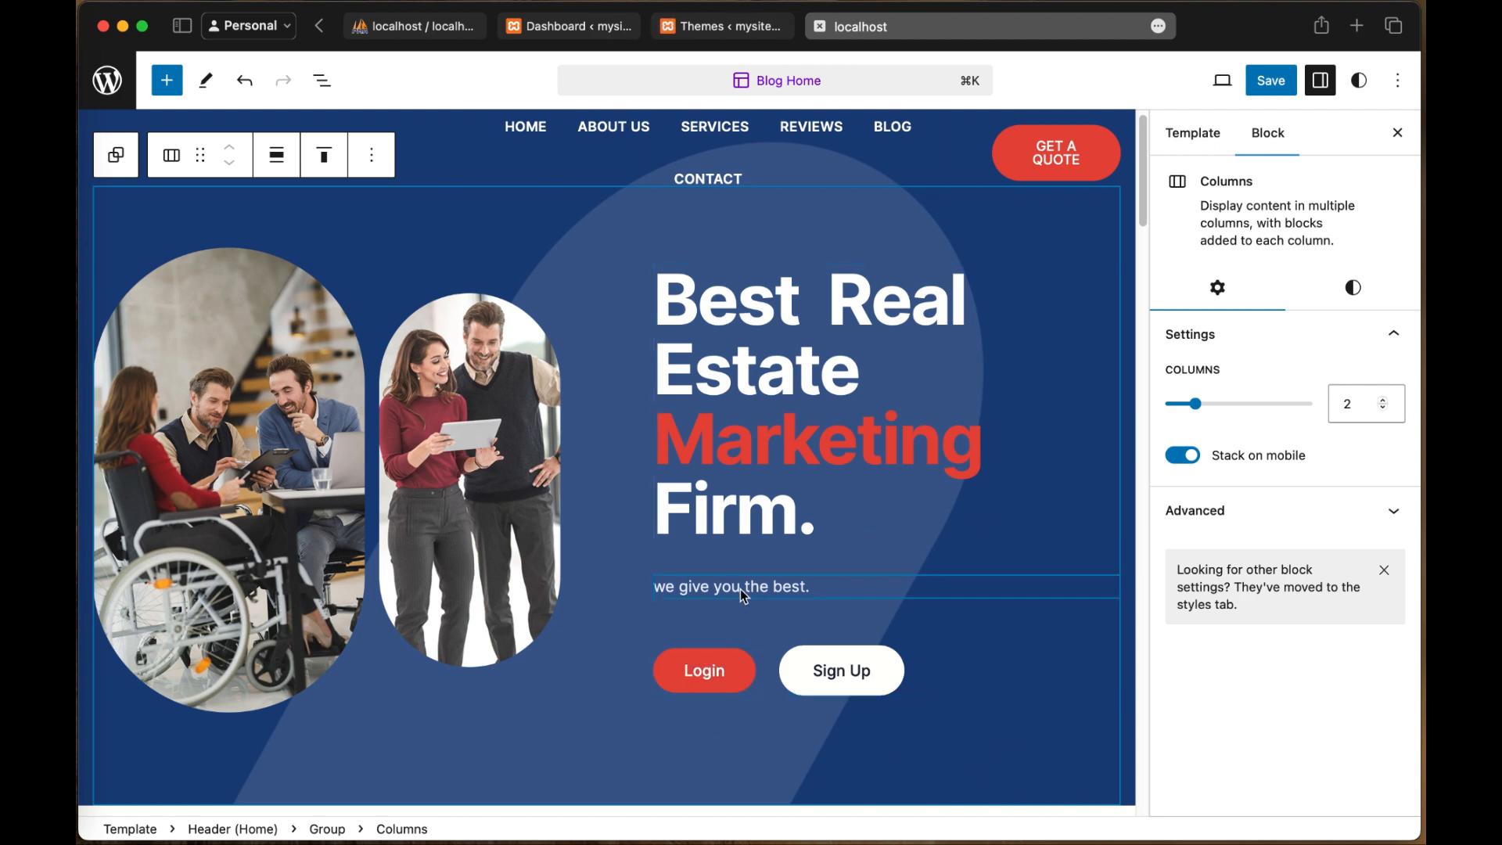
left_click(727, 674)
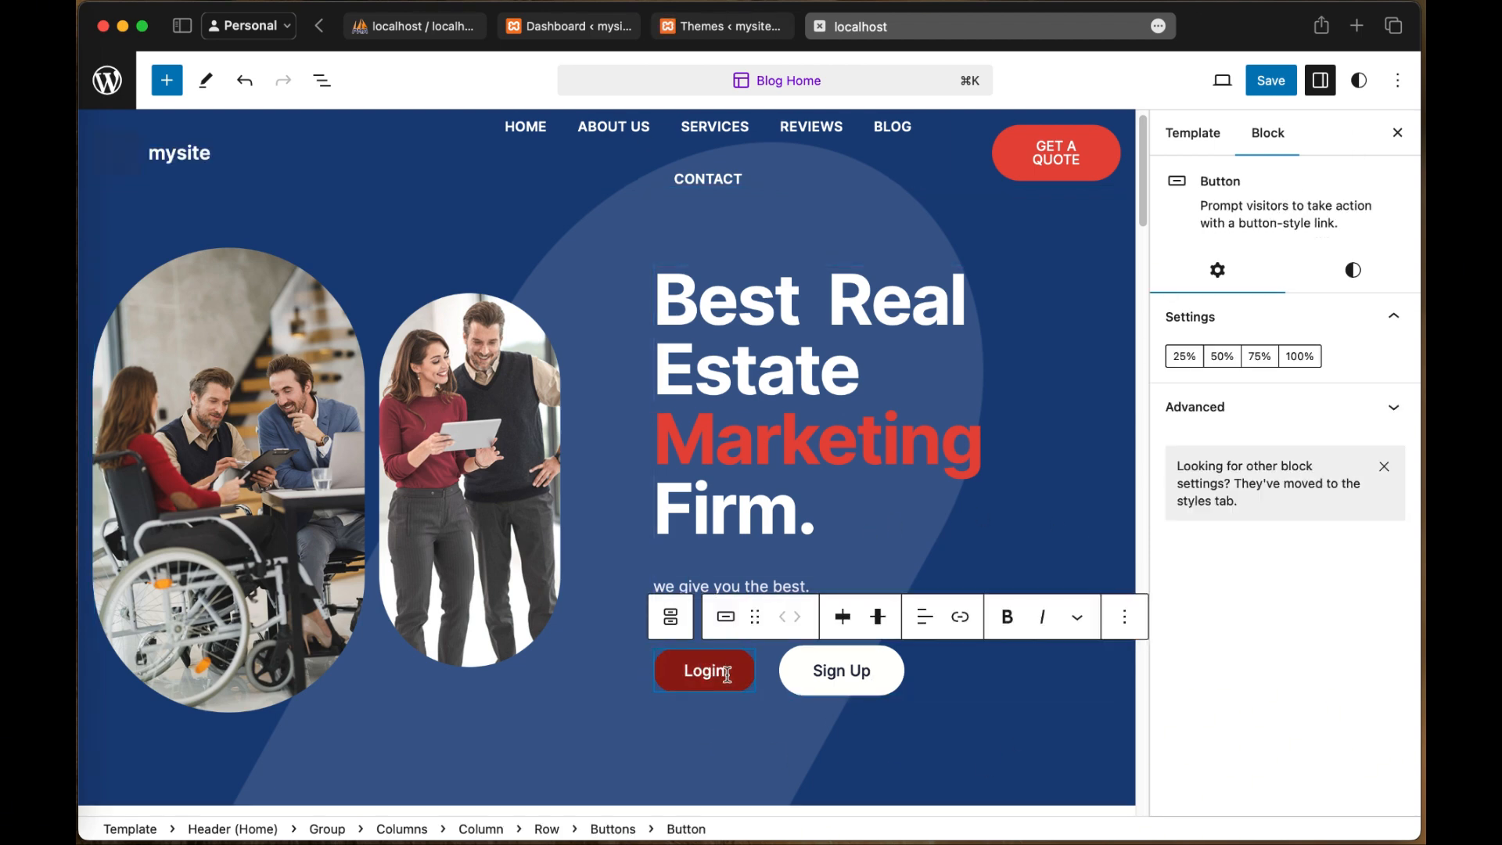
left_click(840, 671)
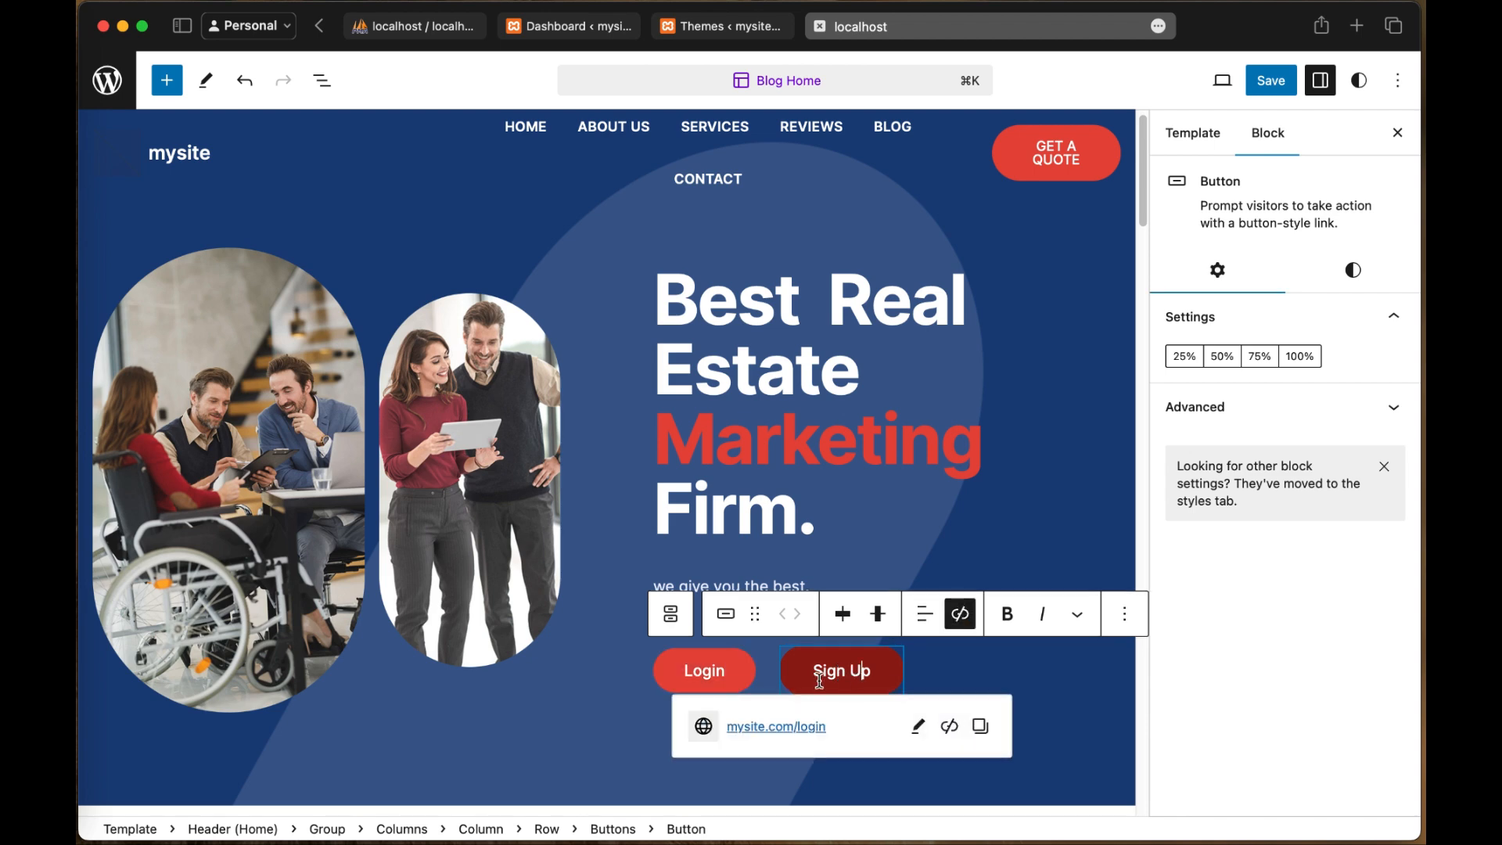
left_click(704, 674)
left_click(835, 677)
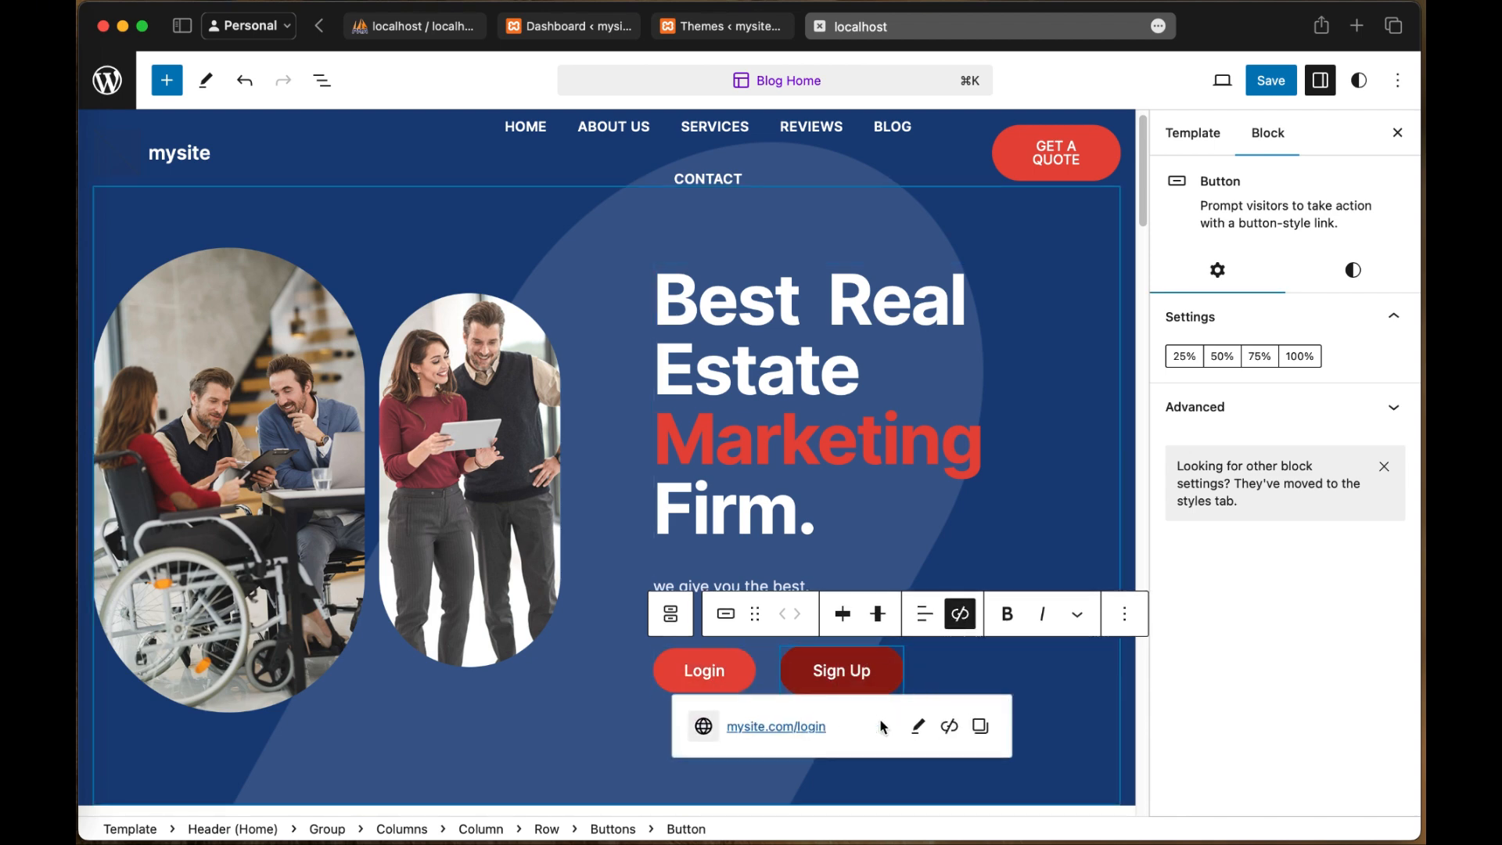
left_click(917, 726)
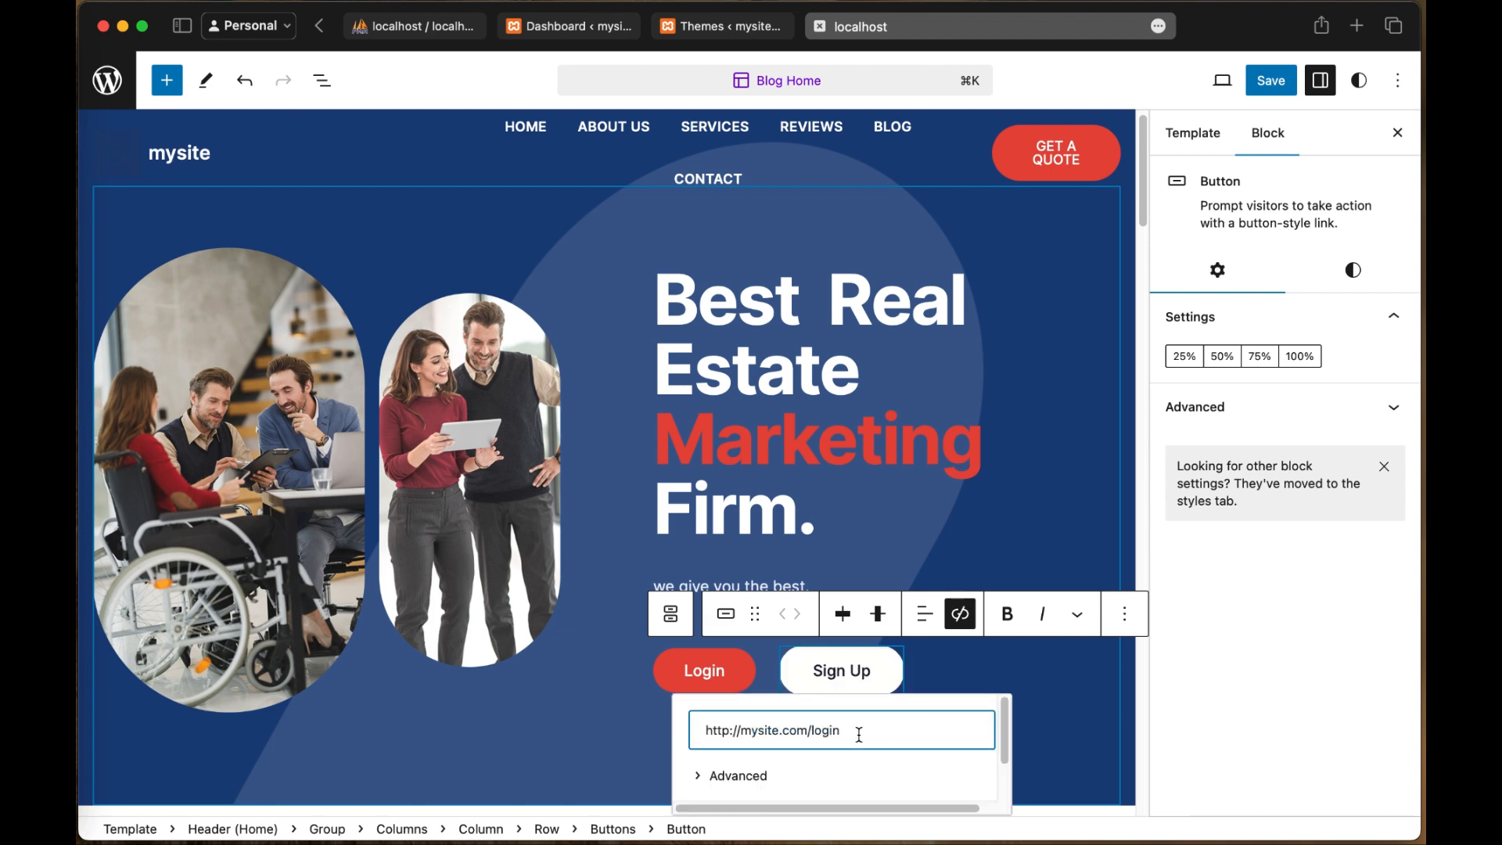
type("signup")
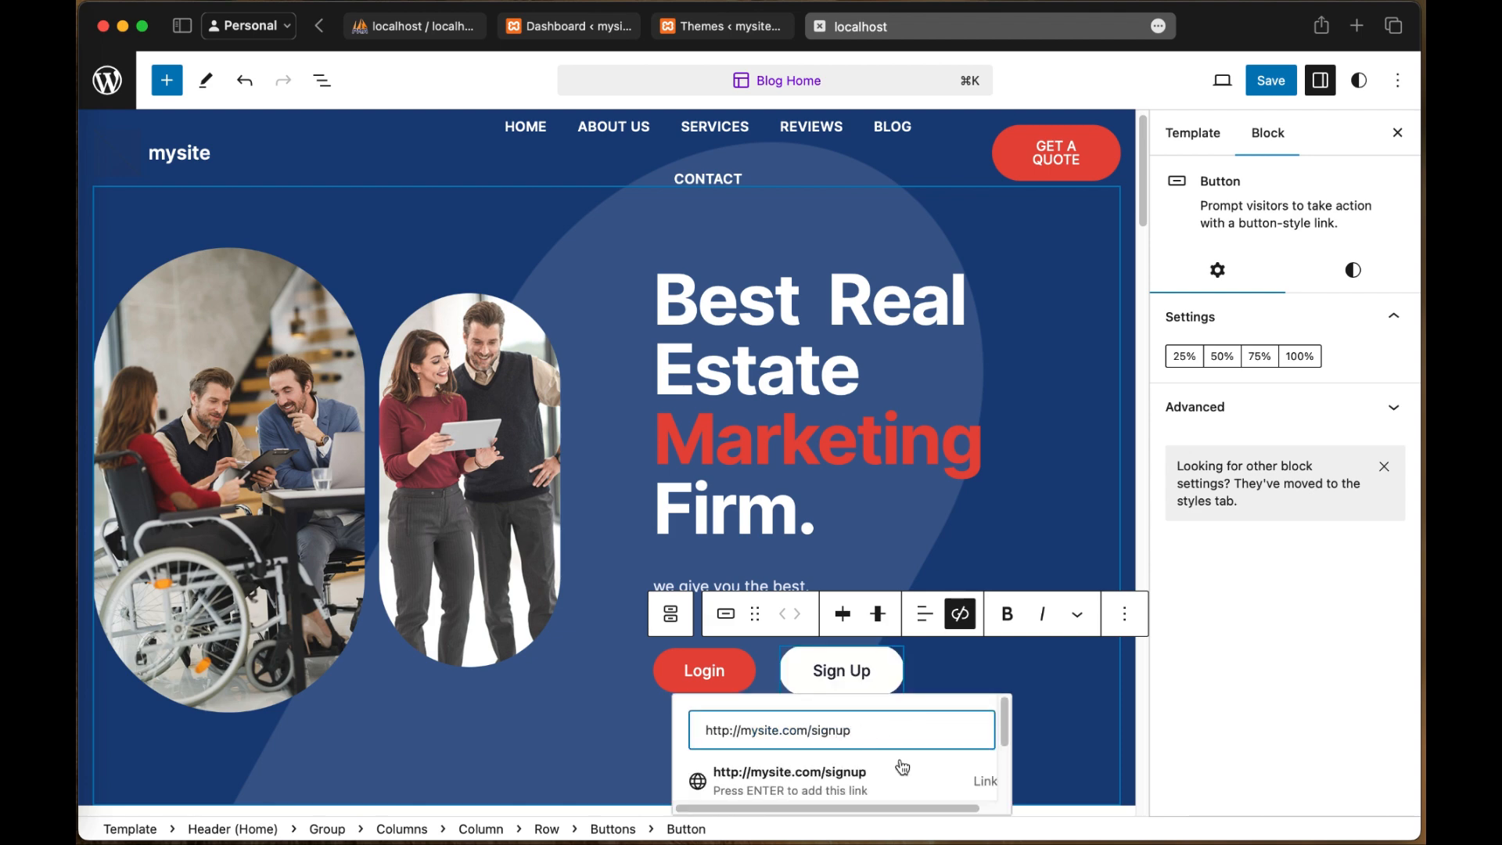
key("Return")
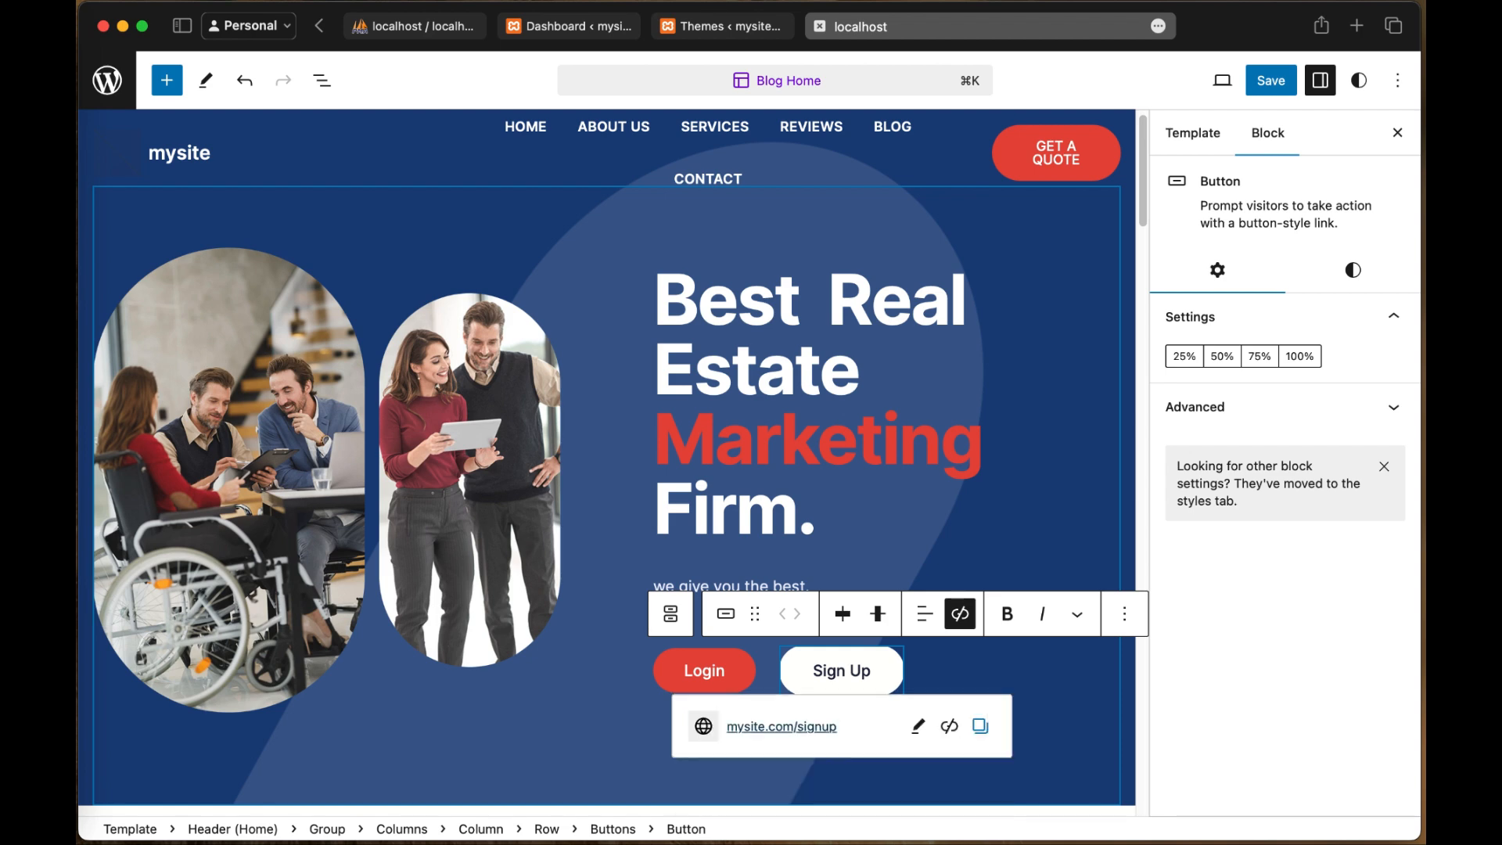
Step: Copy the Sign Up button's link URL for use on the Login button
left_click(704, 671)
left_click(959, 615)
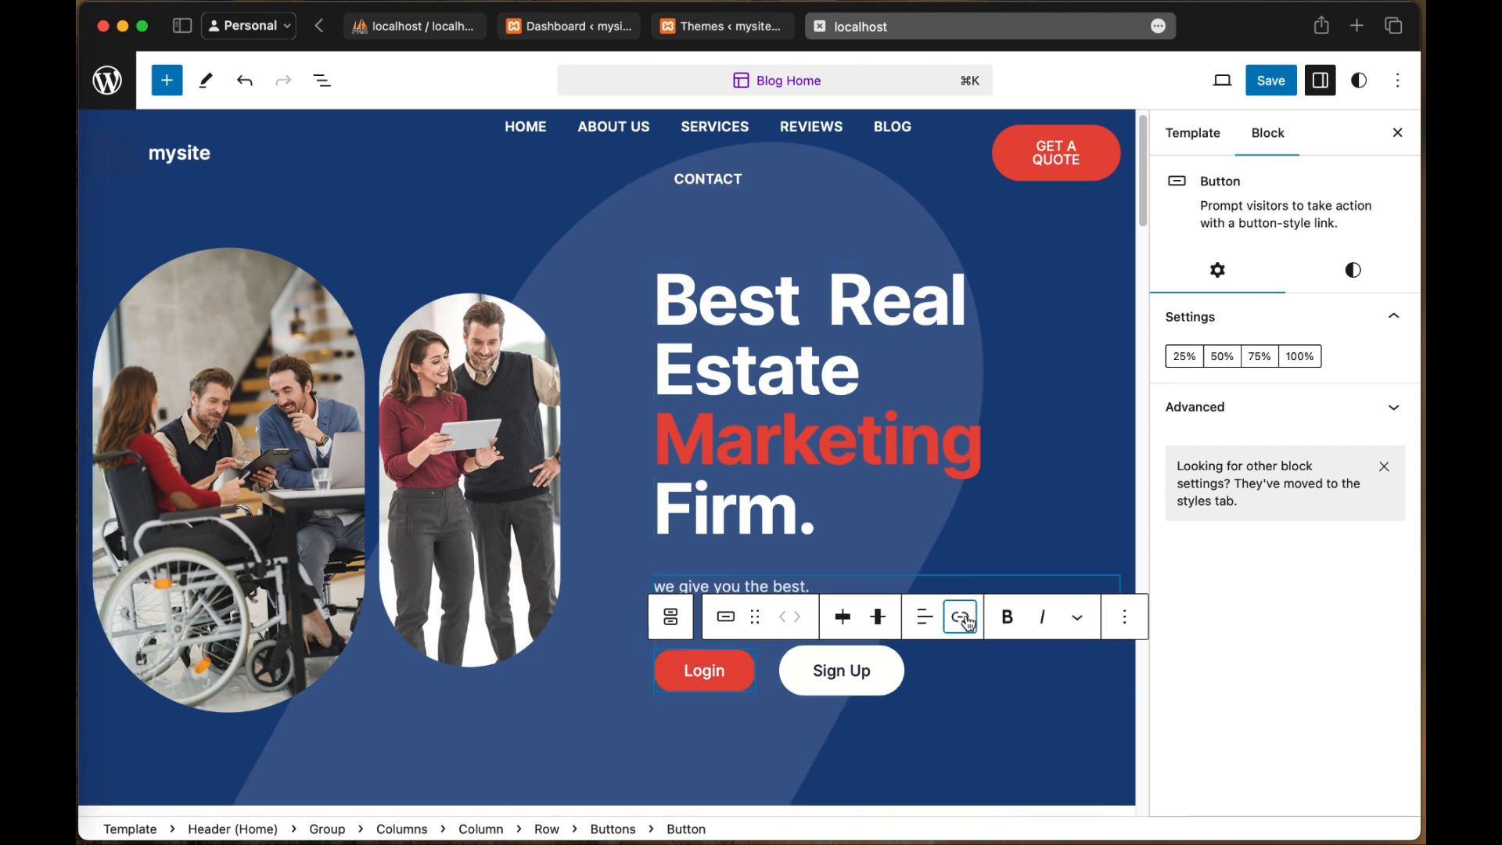
left_click(841, 676)
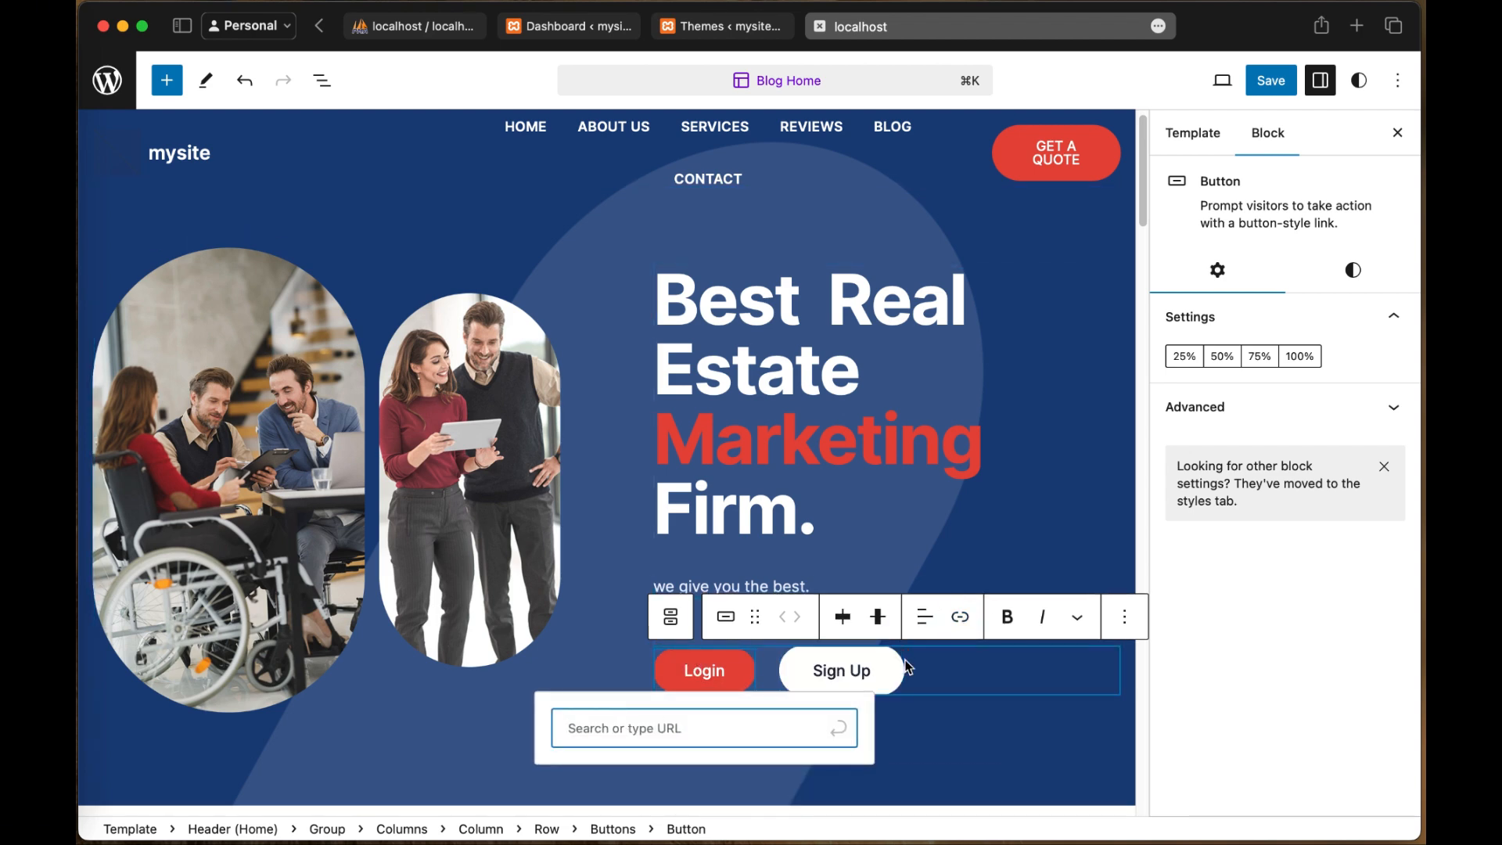
left_click(922, 733)
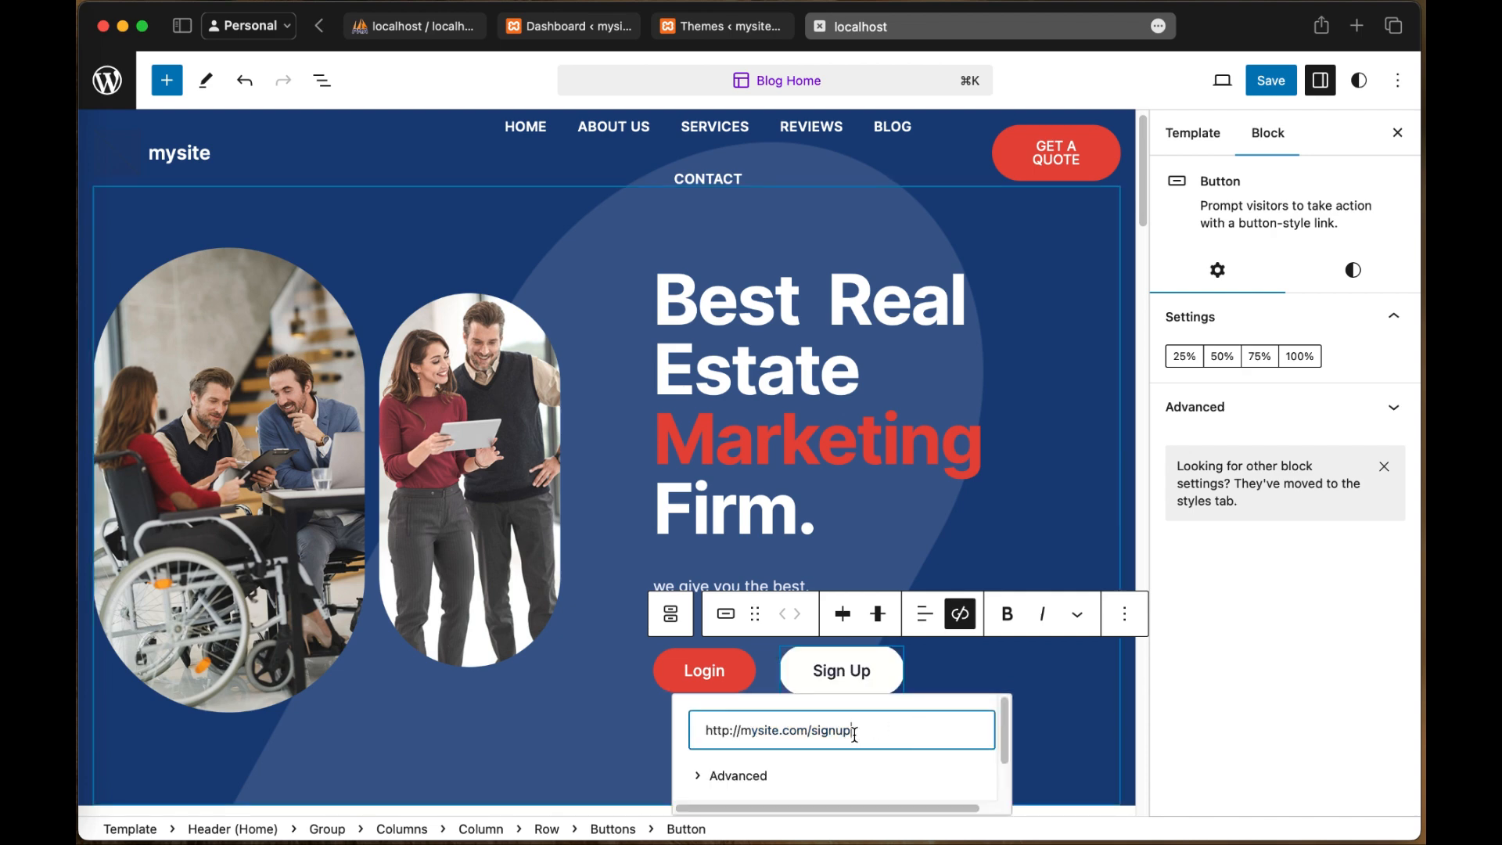
left_click_drag(854, 731, 691, 735)
key("super+c")
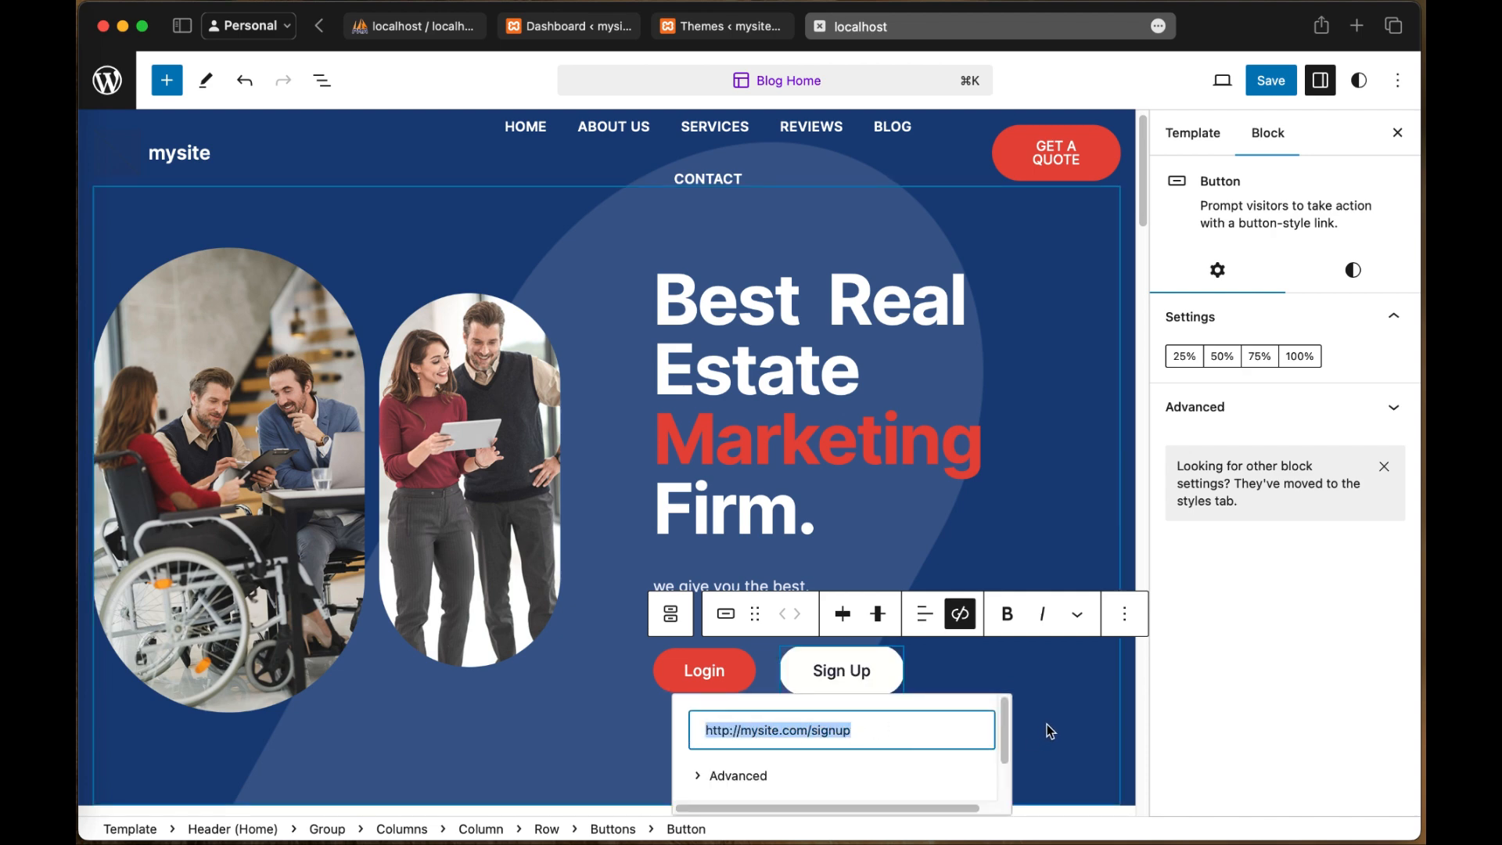
Step: Paste the copied mysite.com URL as the Login button's link and replace its last part with the login path
left_click(714, 670)
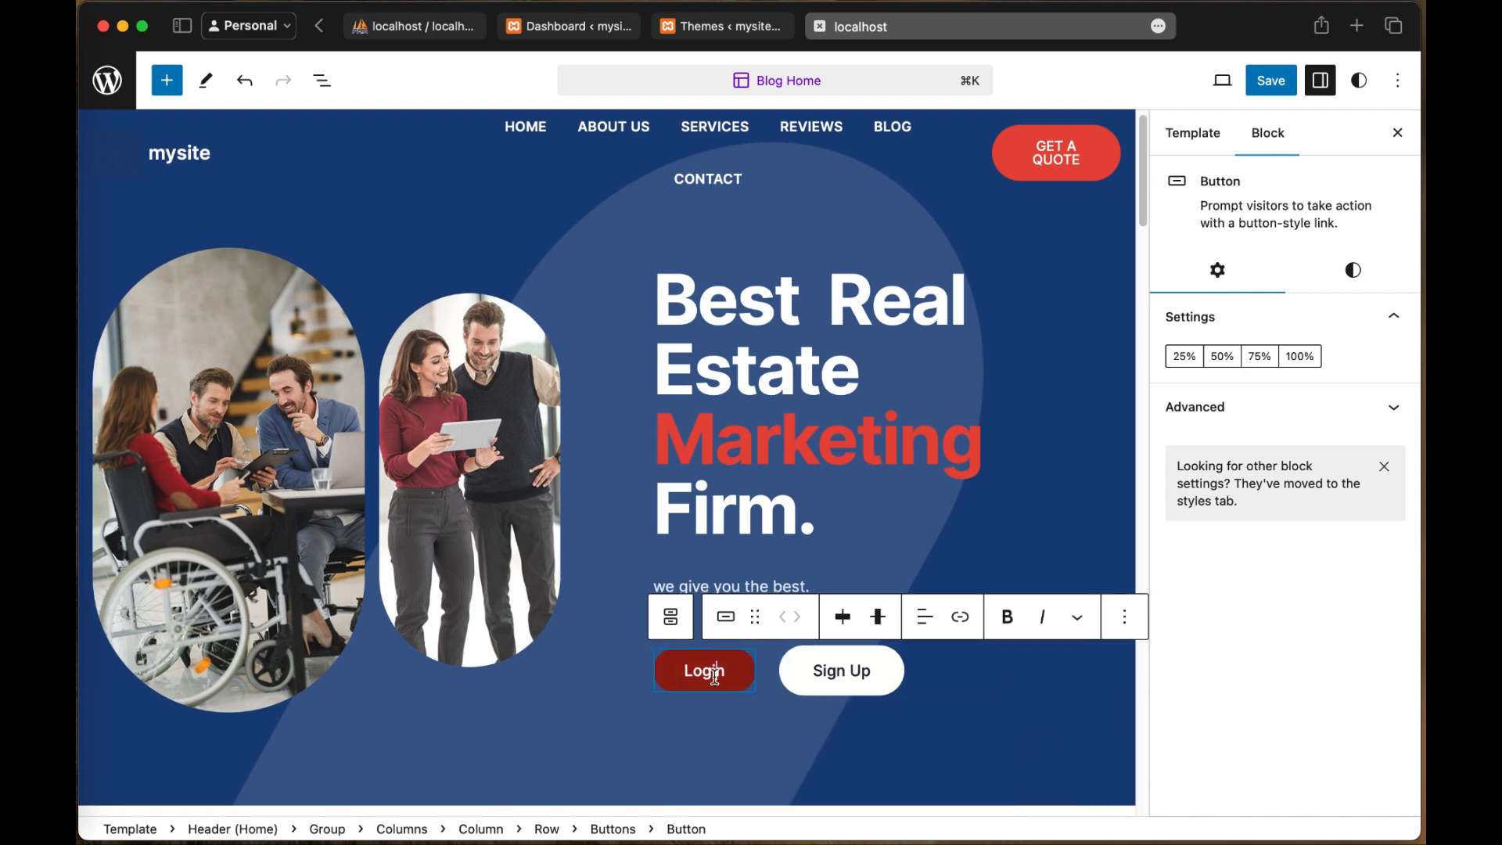
left_click(961, 618)
key("super+v")
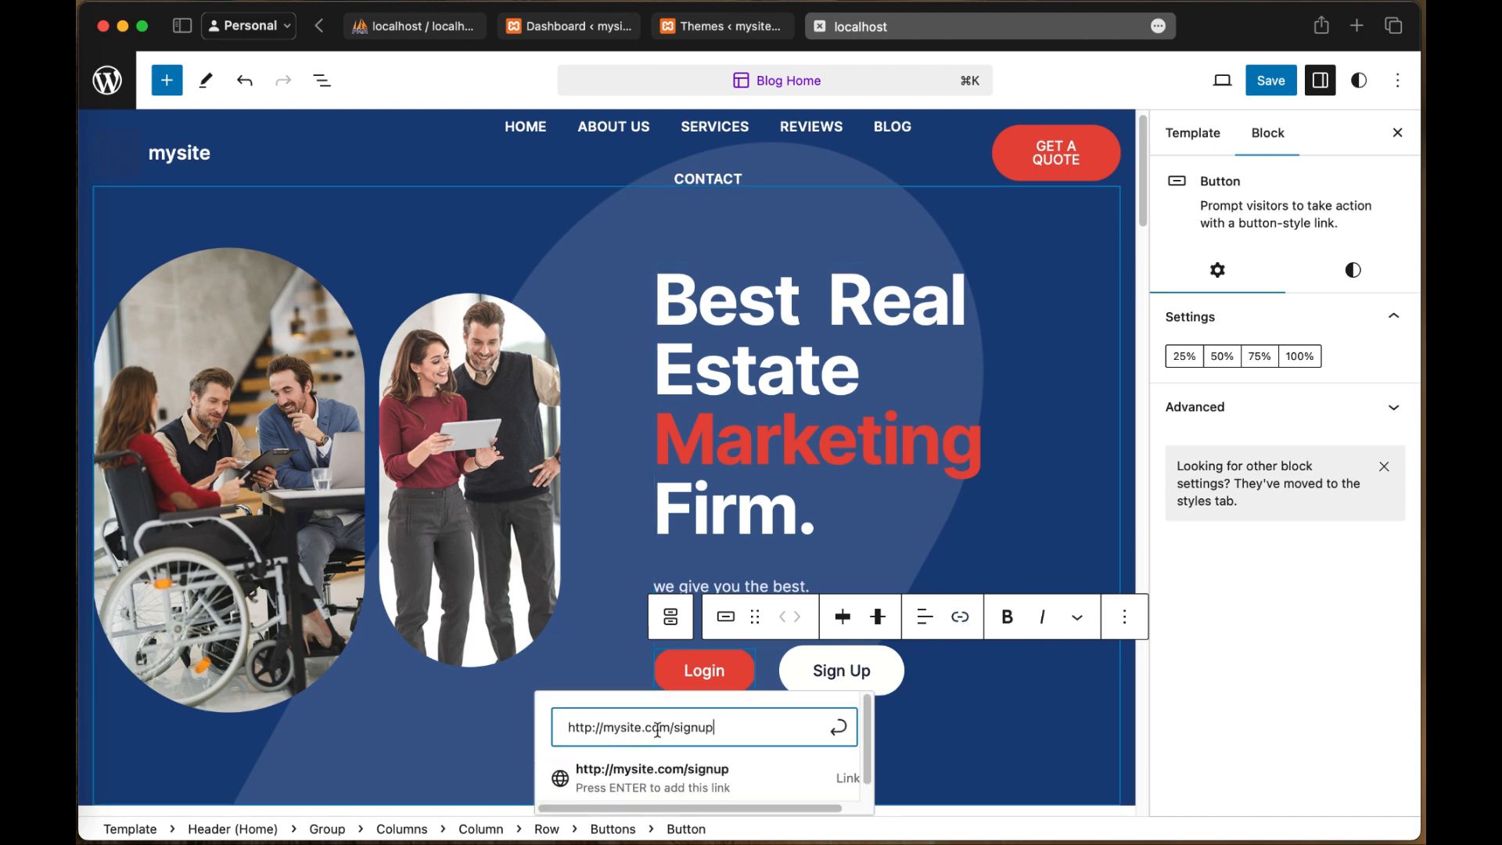
double_click(697, 727)
type("log")
left_click(838, 727)
left_click(984, 651)
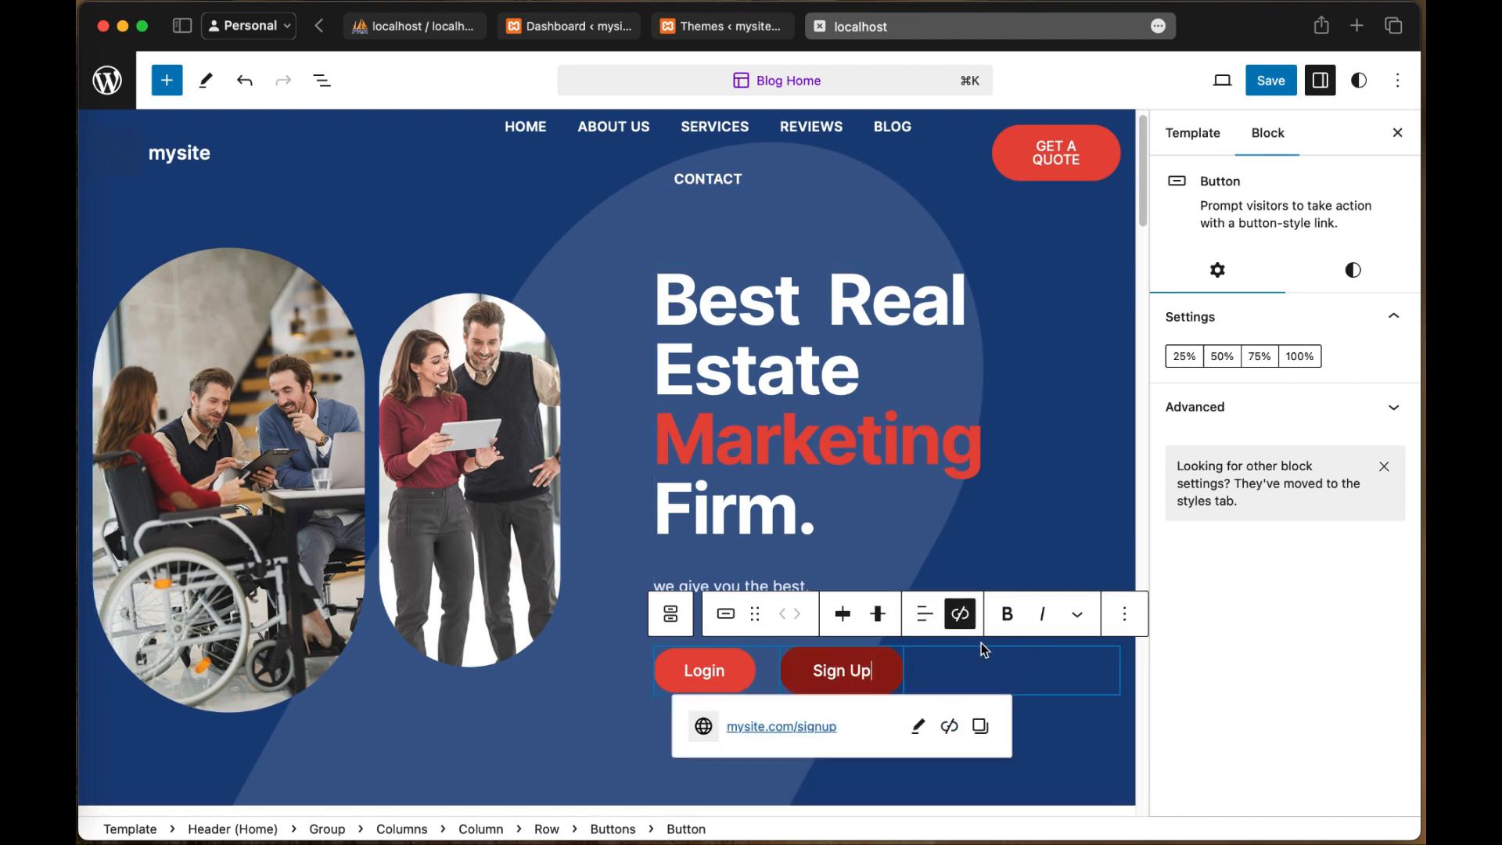
left_click(1036, 493)
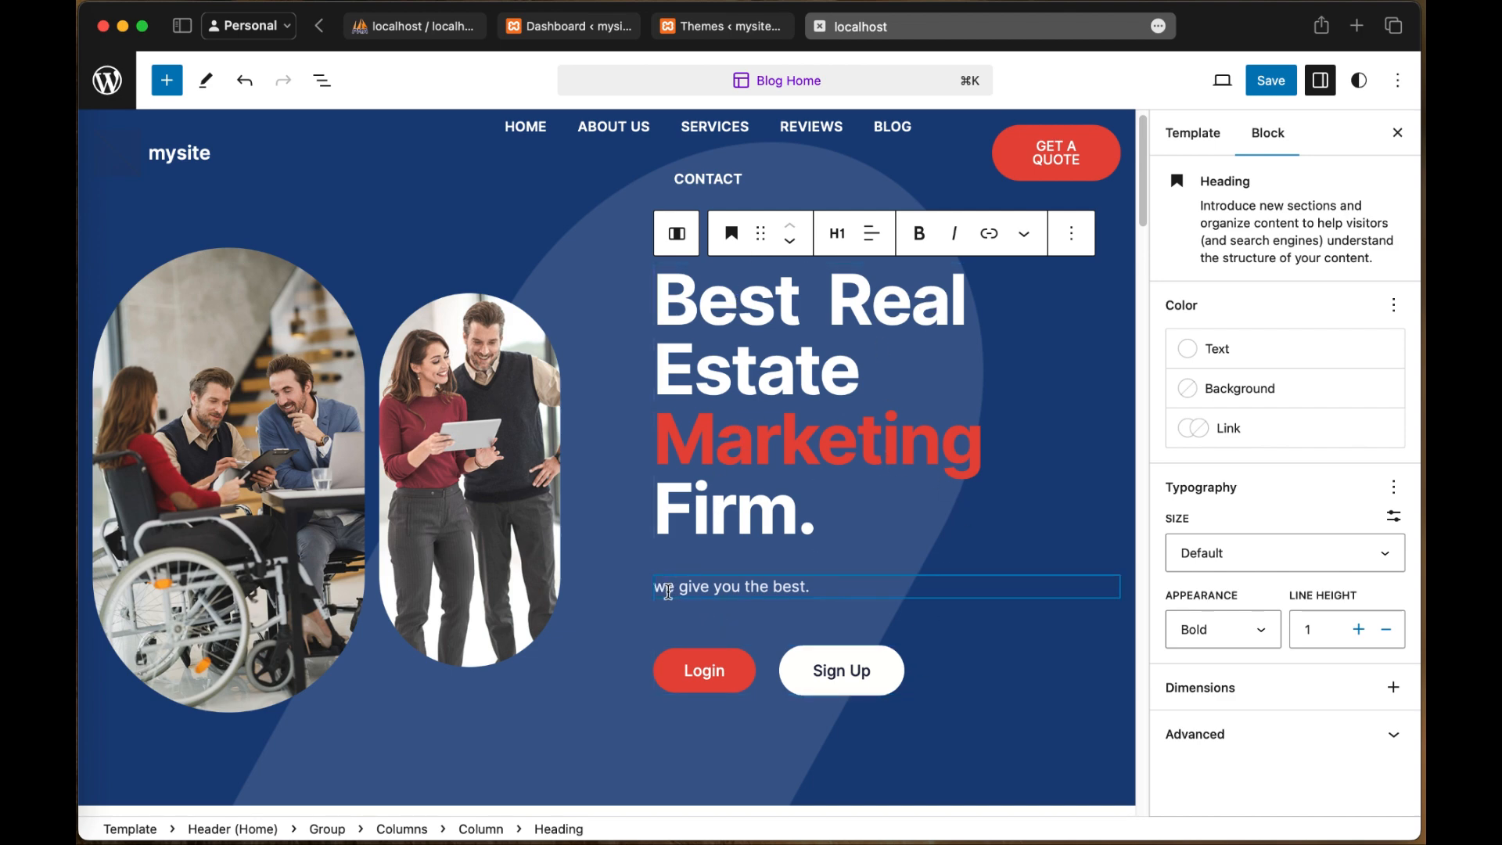
left_click(820, 588)
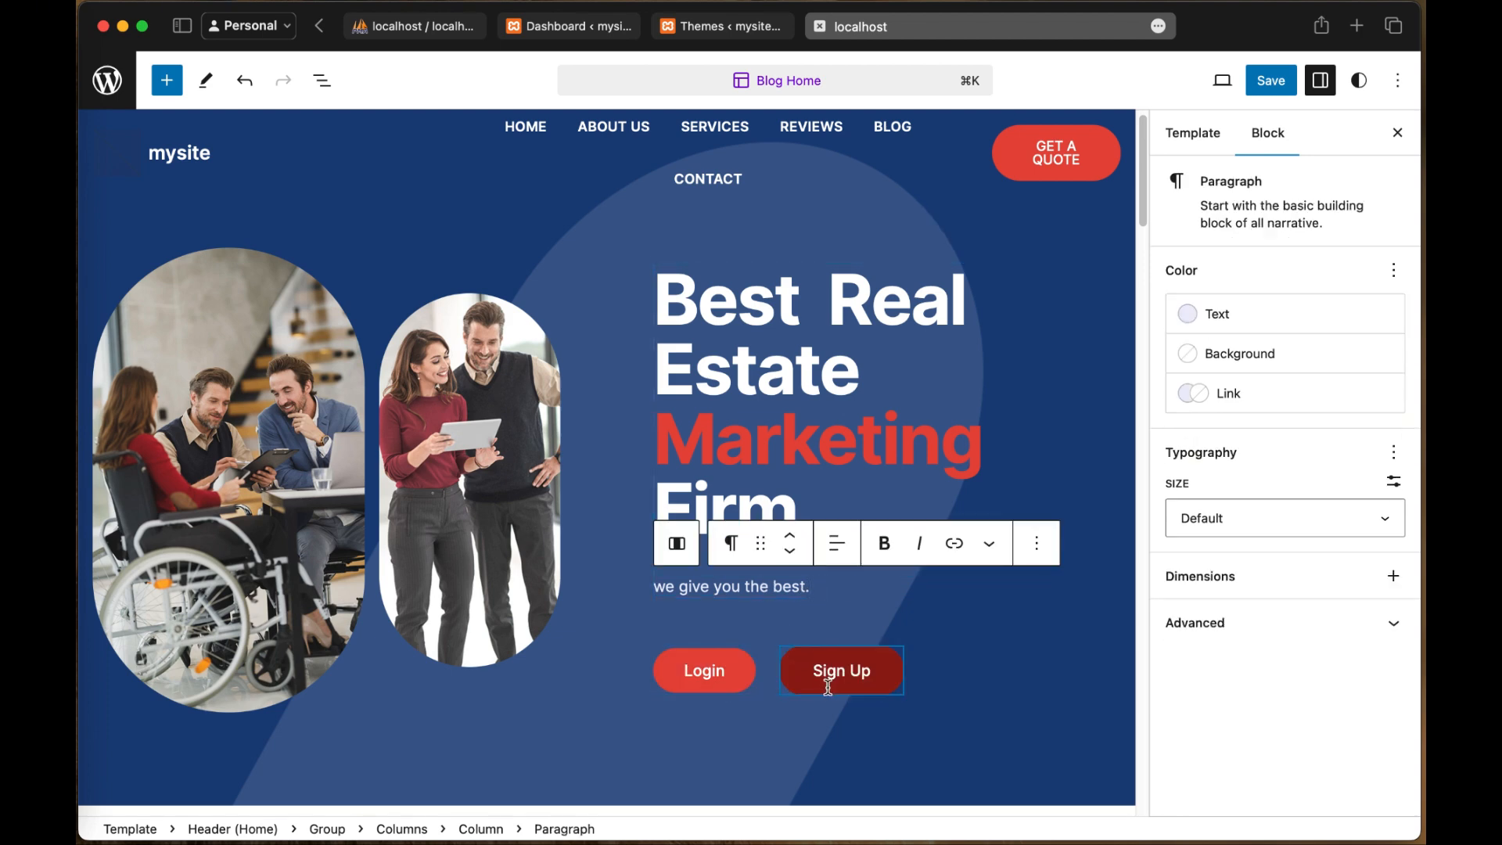
scroll(806, 681, "down", 3)
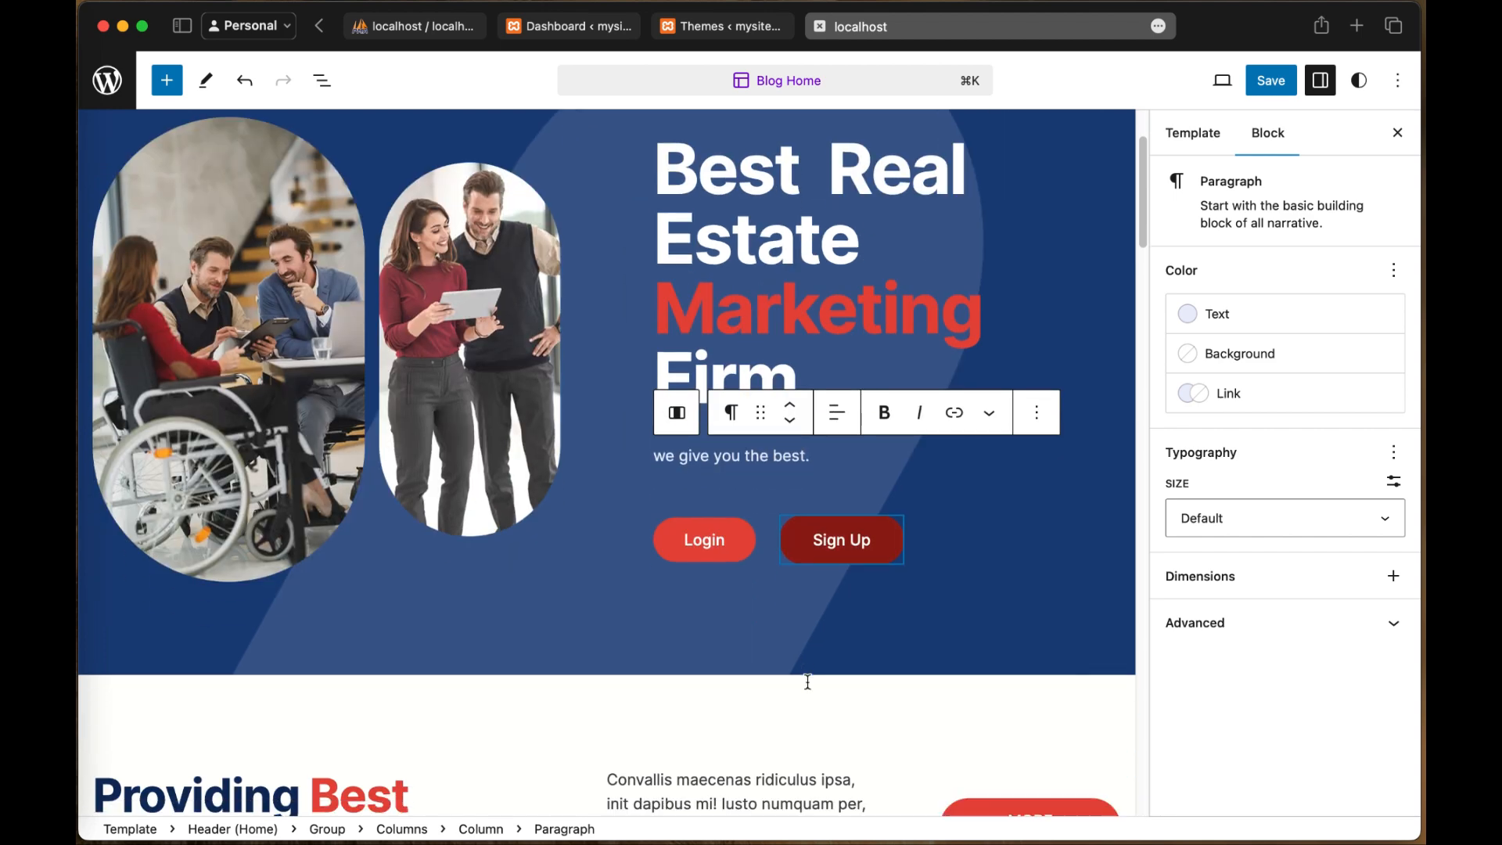
scroll(252, 358, "up", 2)
Step: Examine the style options and settings of the header's larger image, the one with the wheelchair
left_click(251, 353)
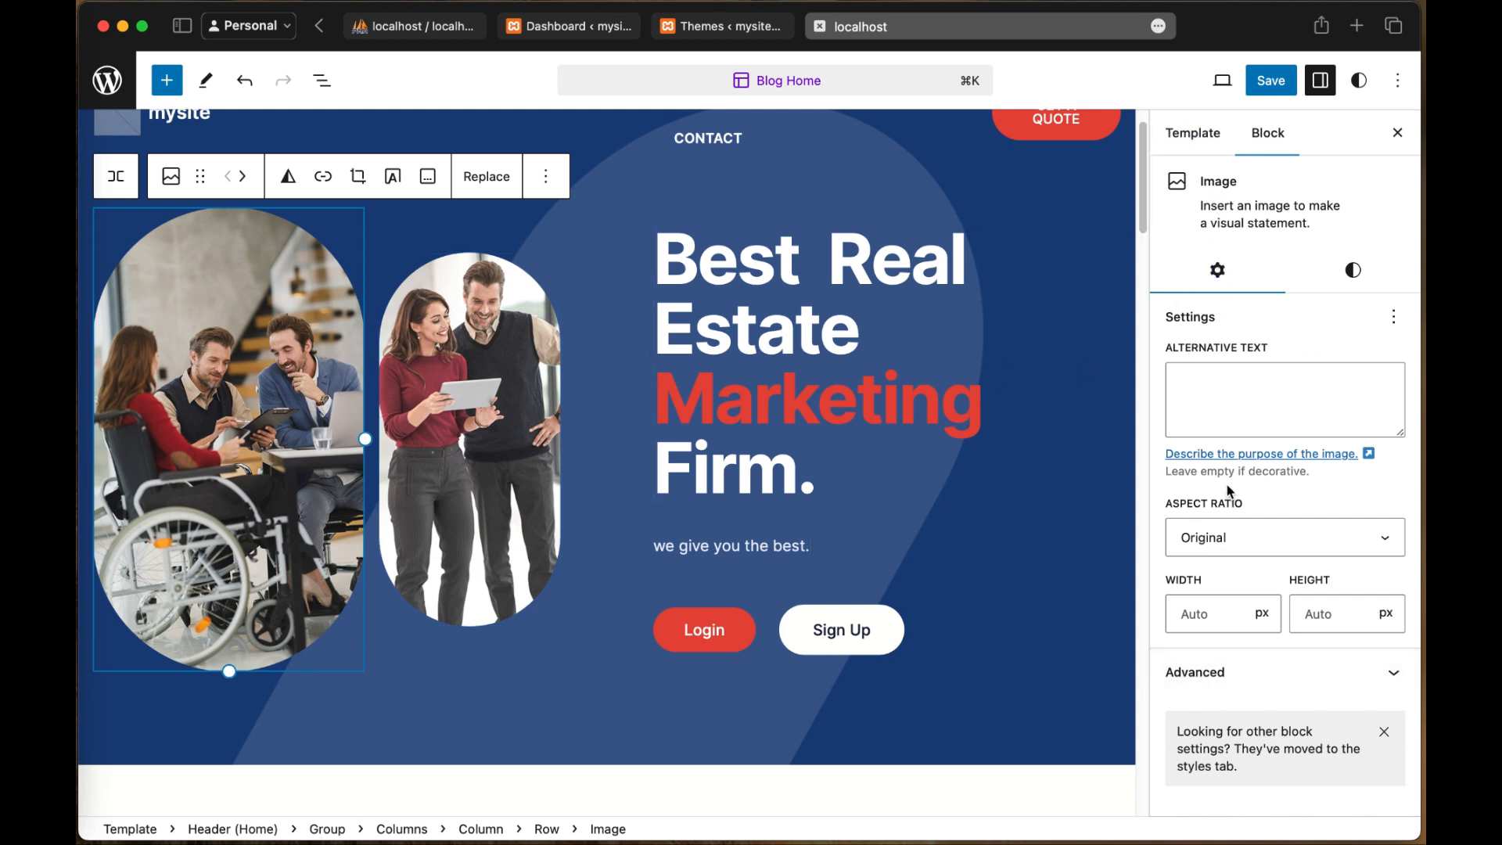
left_click(1353, 271)
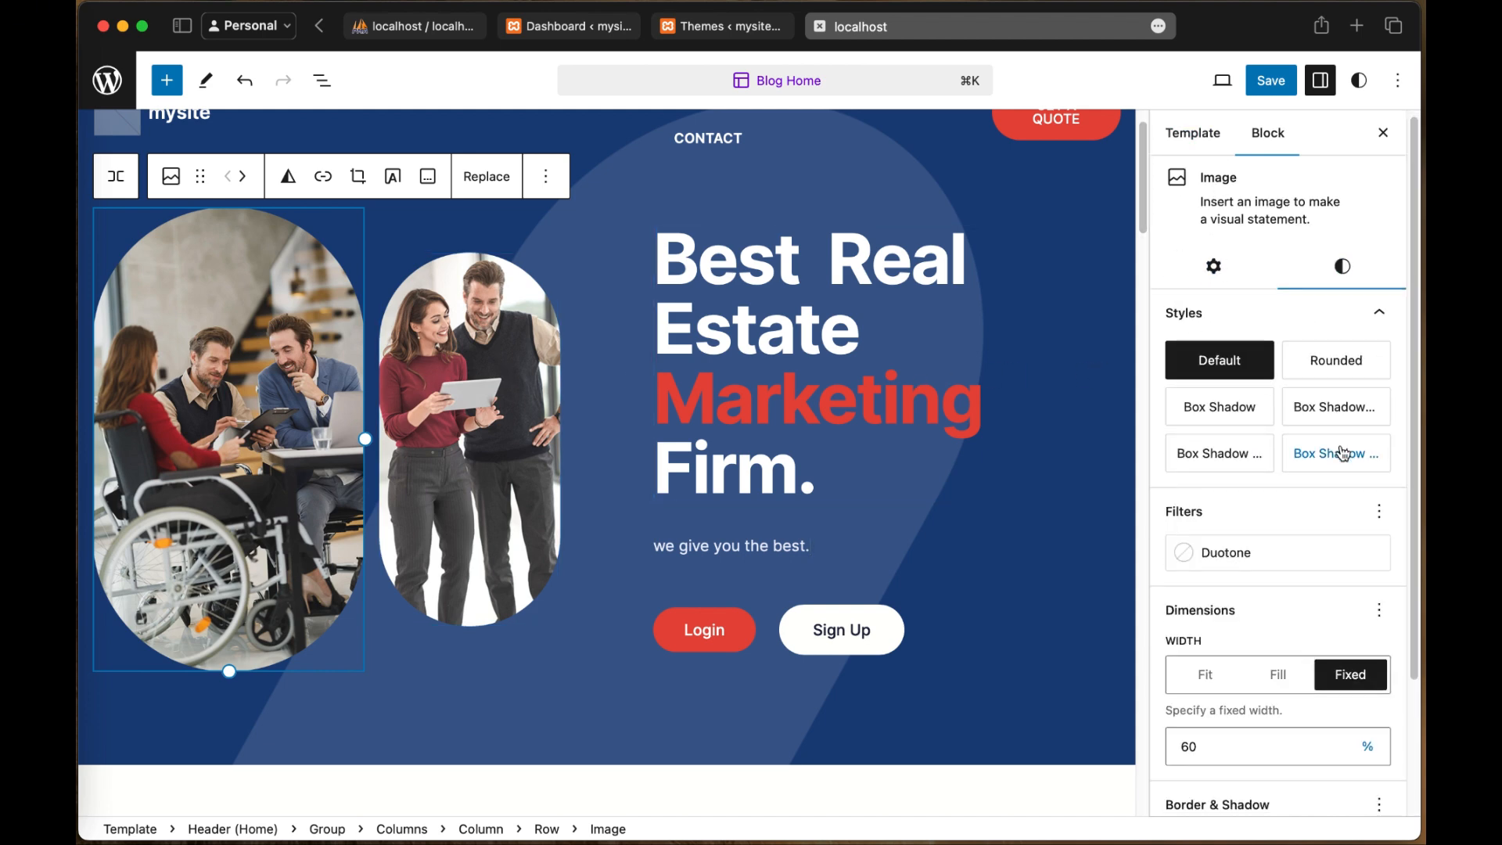
scroll(1340, 450, "down", 3)
scroll(1342, 452, "up", 5)
left_click(1255, 270)
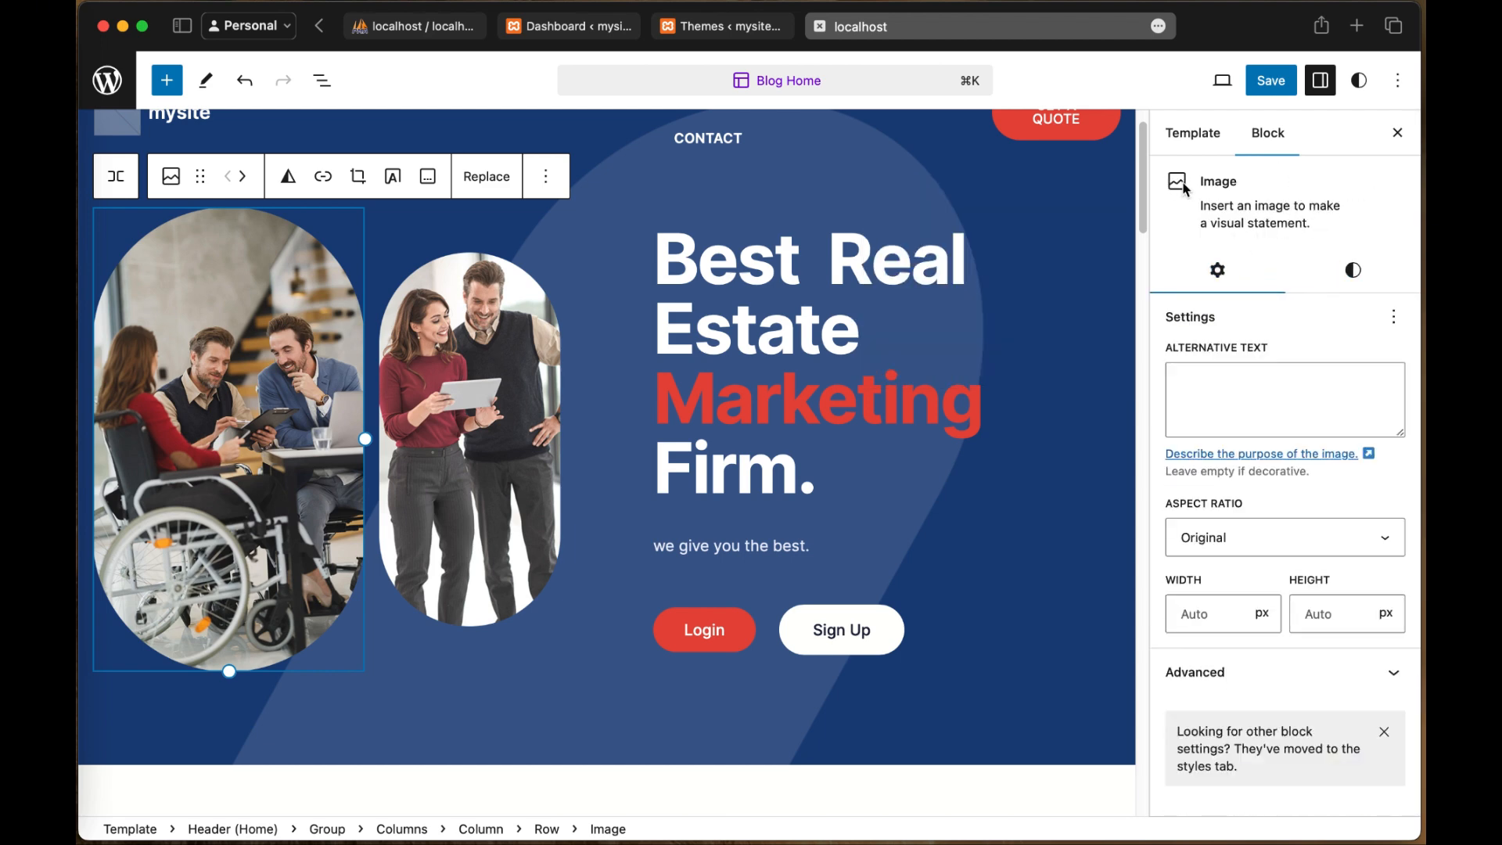
left_click(1397, 318)
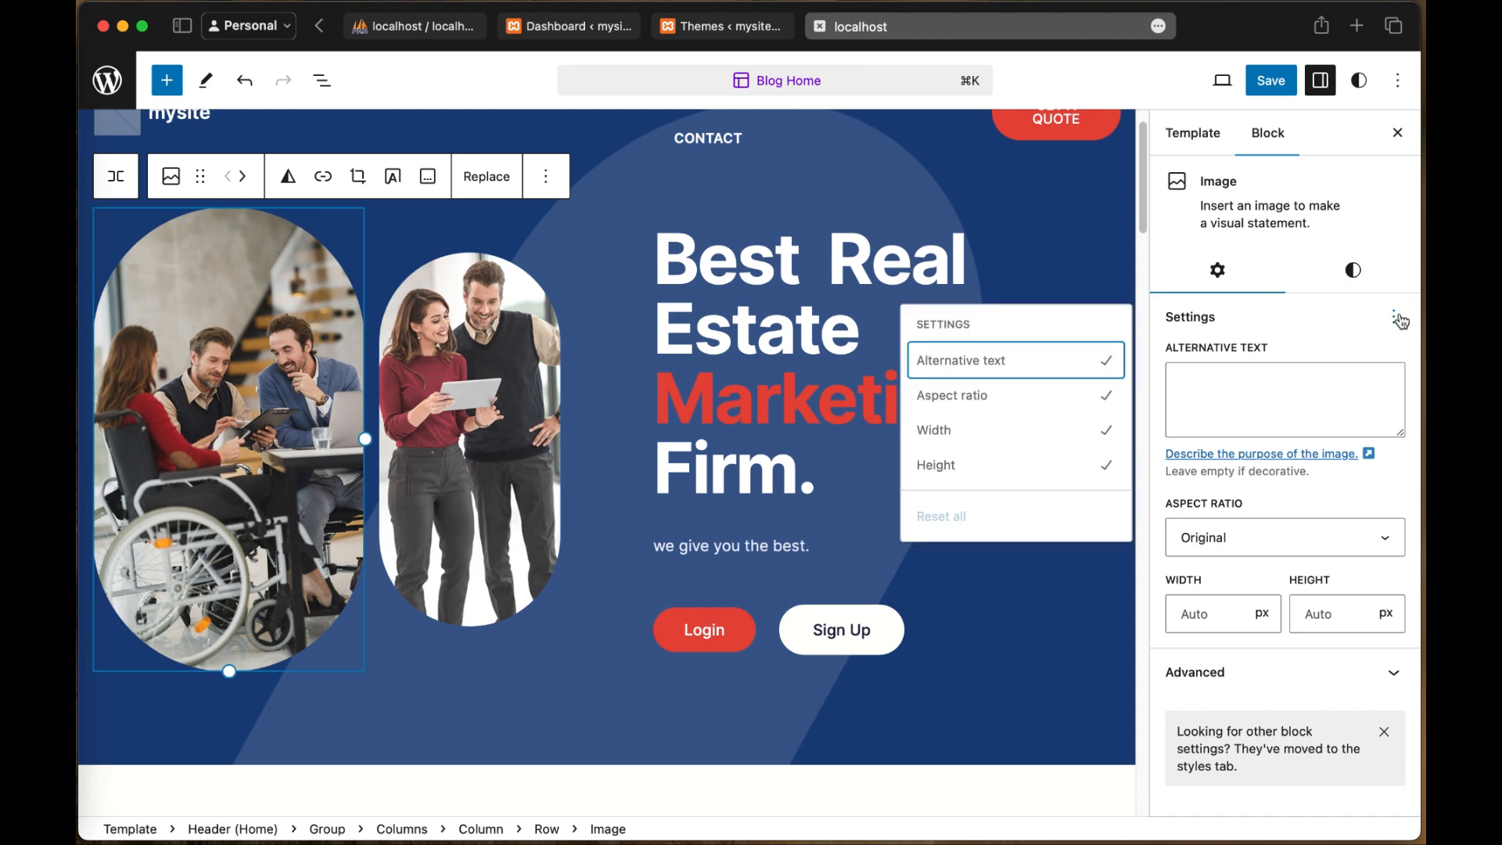
left_click(1400, 319)
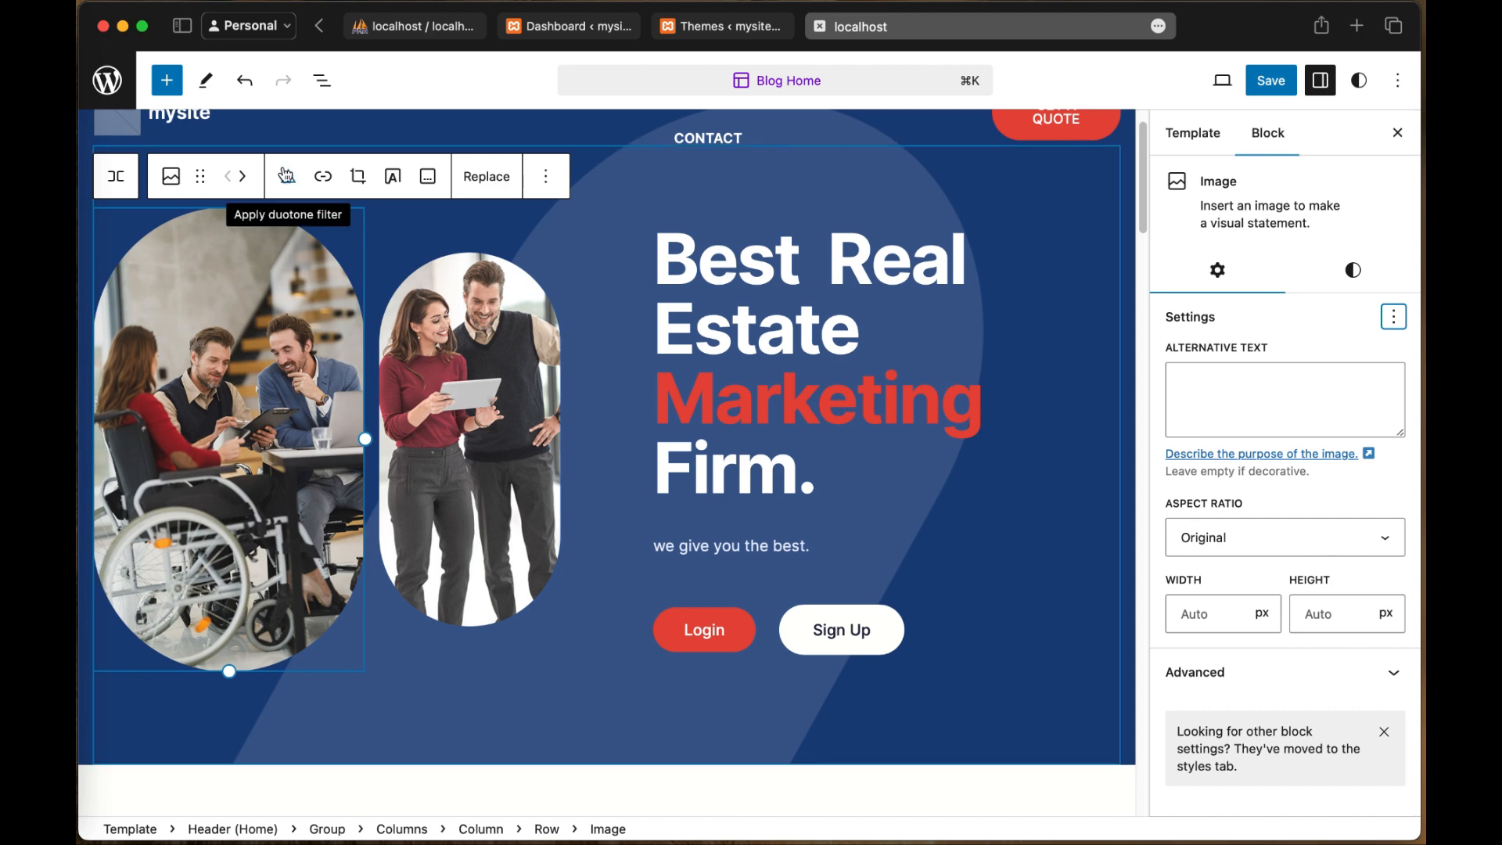
left_click(169, 179)
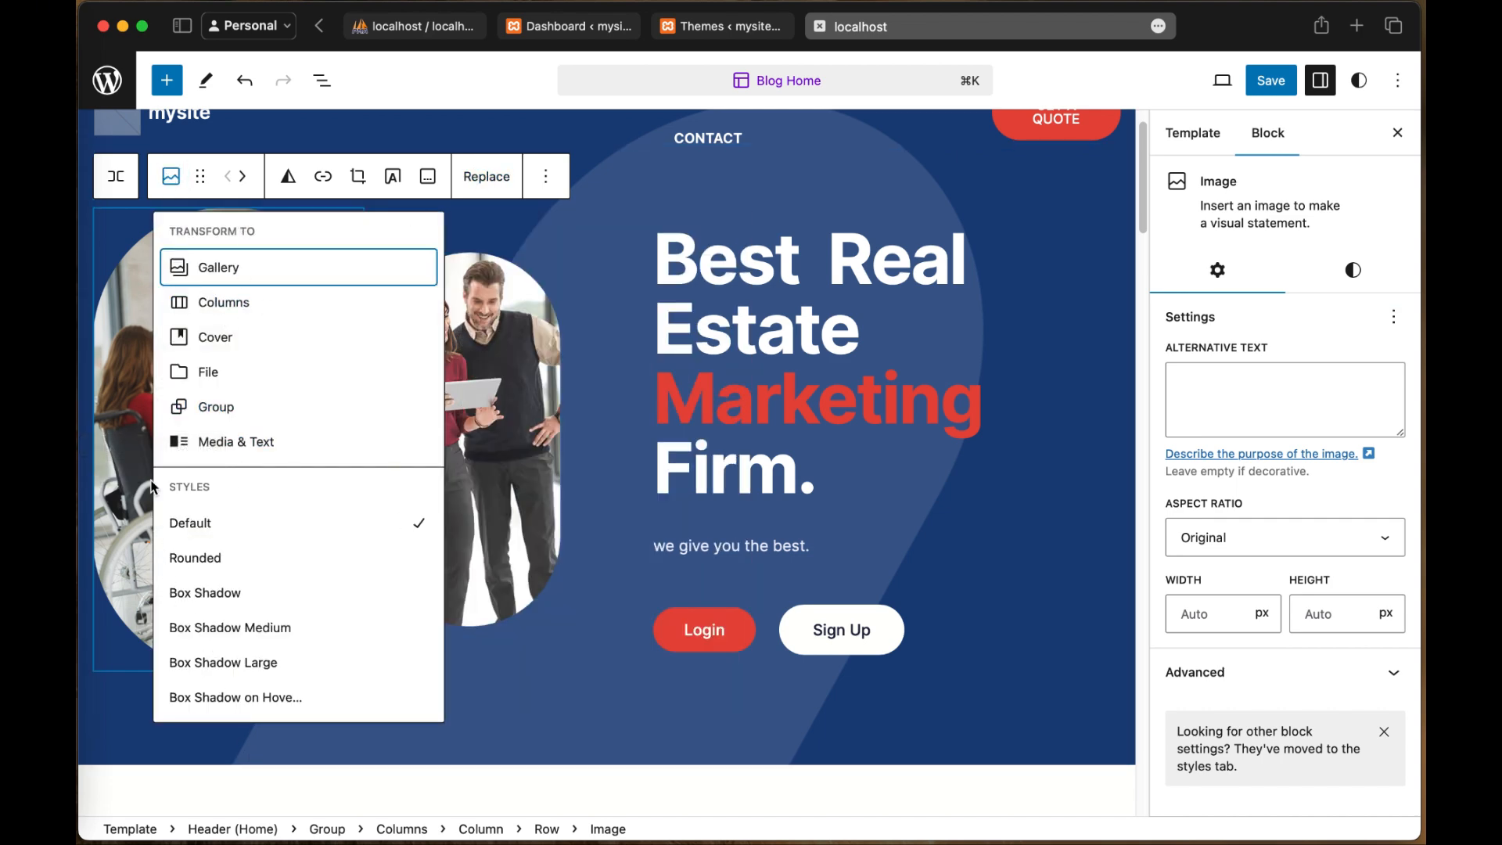
Step: Replace the header's larger image, the one with the wheelchair, by uploading IMG_1839.HEIC from the MEDITATIONS folder
left_click(489, 183)
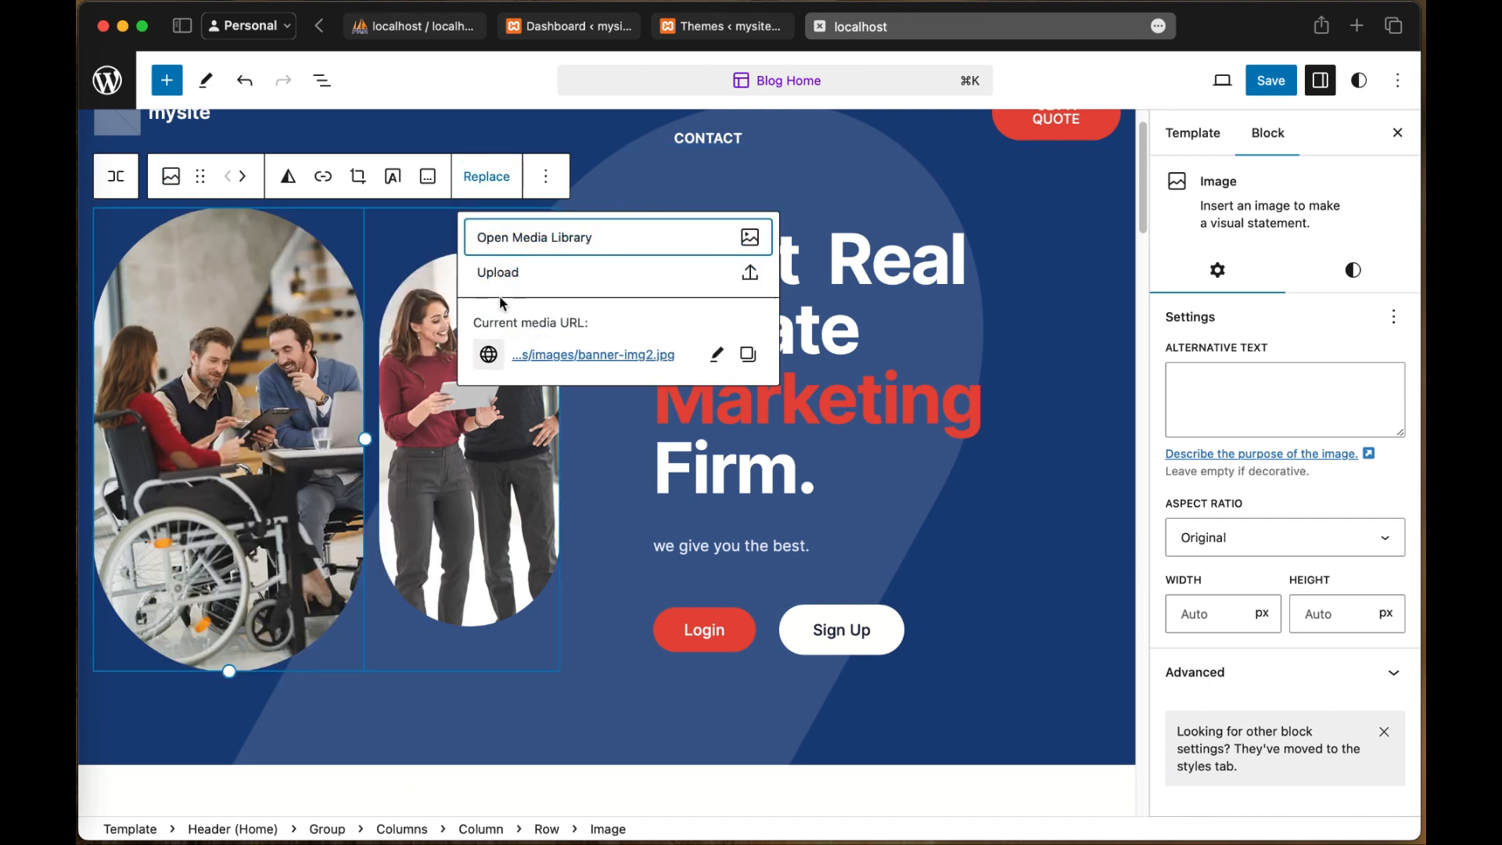
left_click(564, 237)
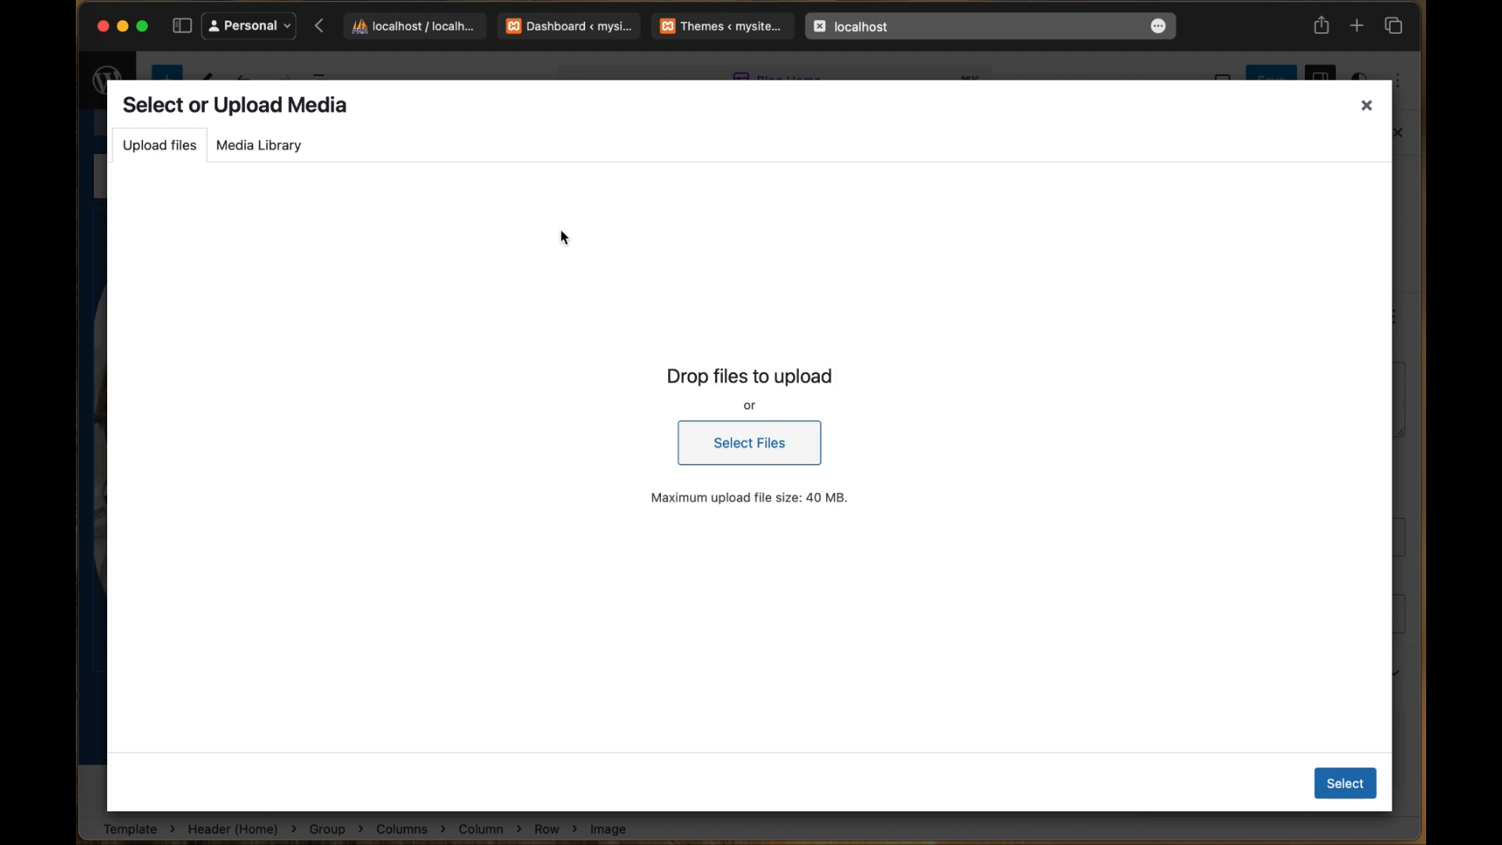
left_click(280, 149)
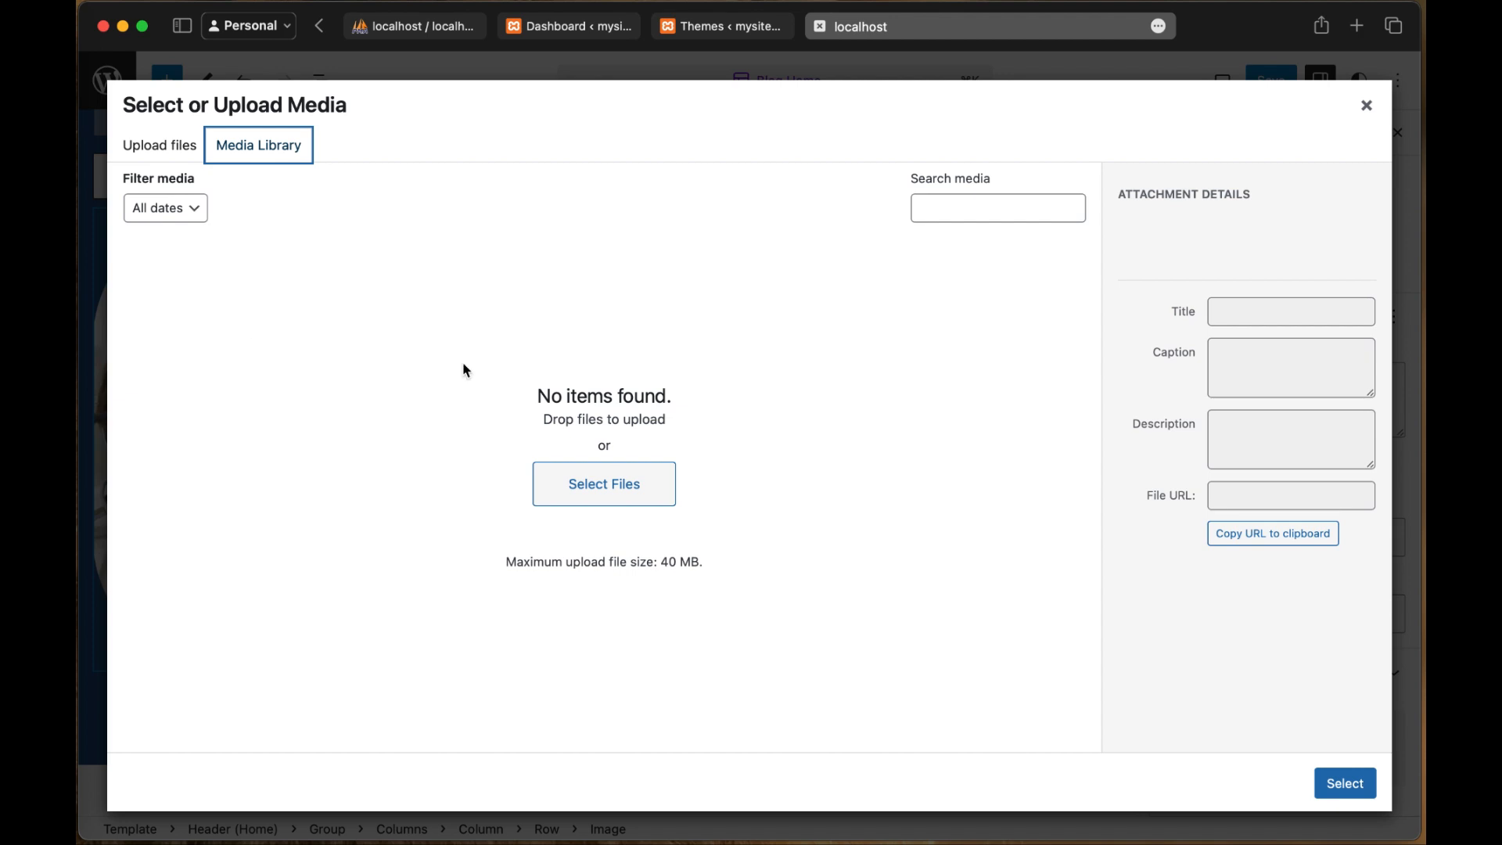
left_click(191, 149)
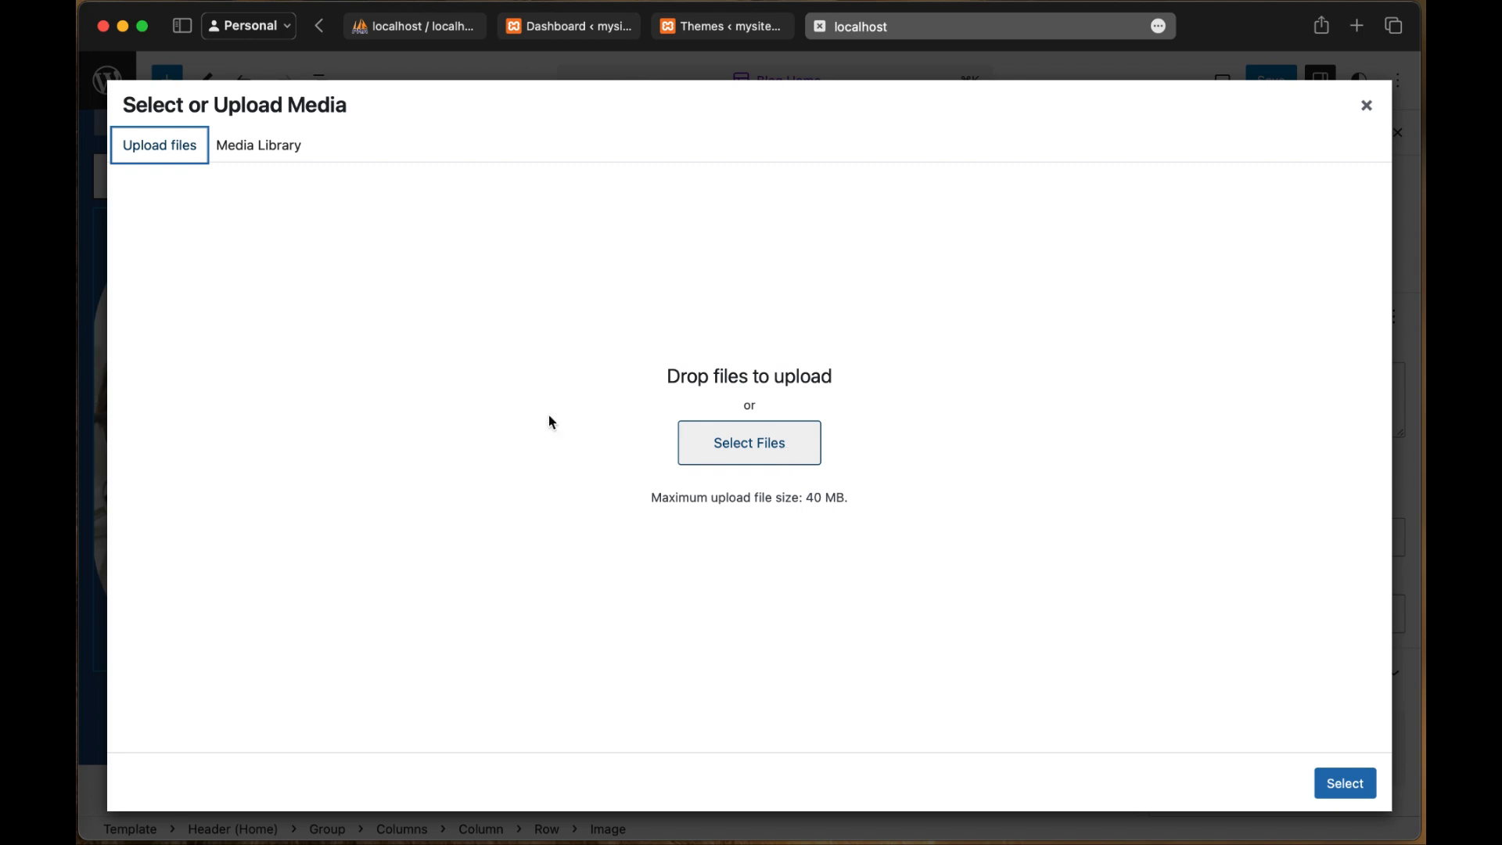
left_click(766, 438)
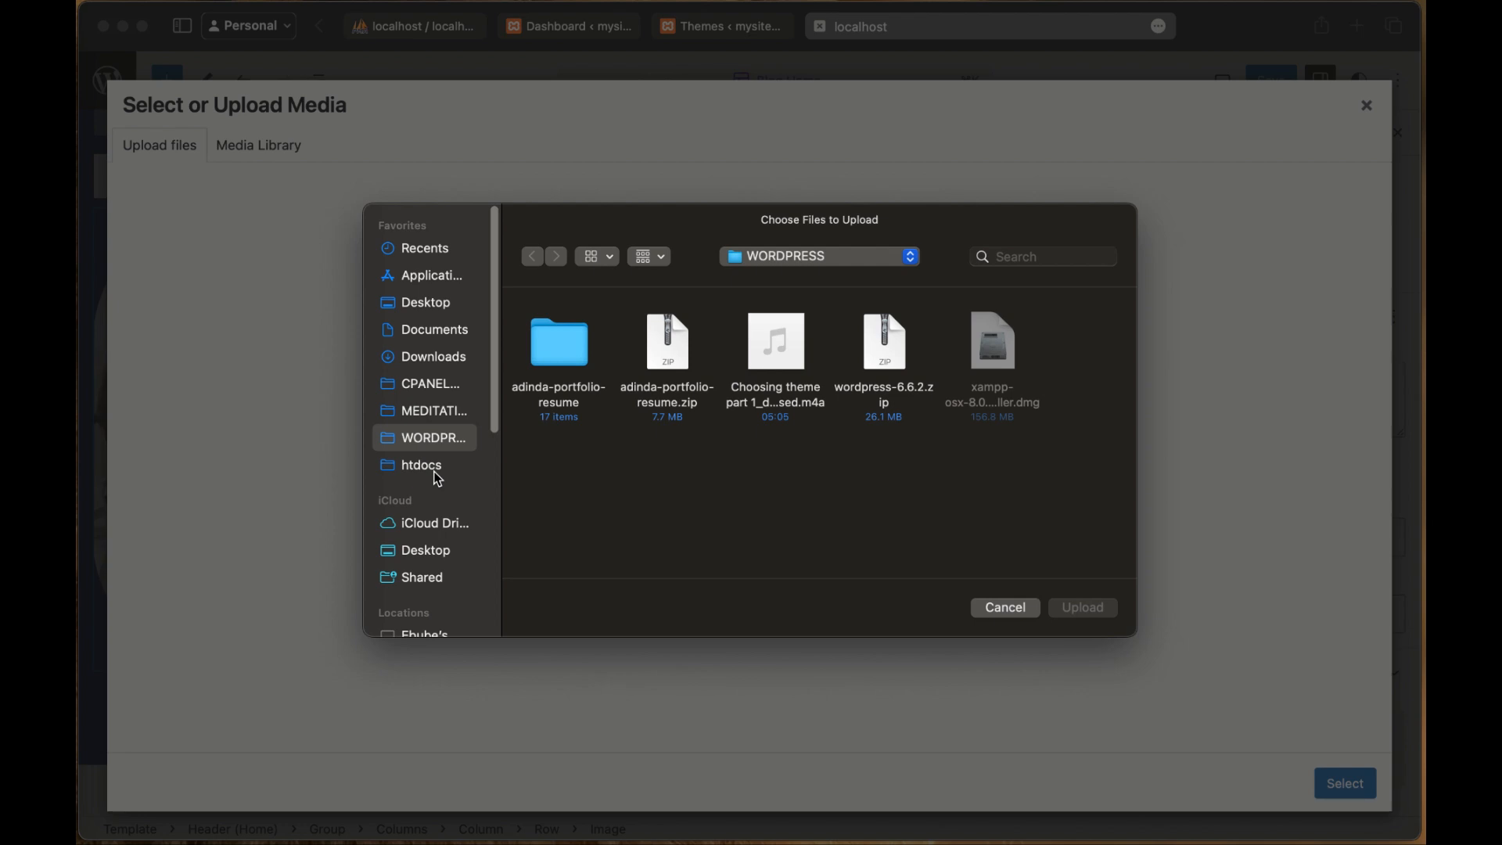
left_click(457, 419)
scroll(906, 399, "down", 5)
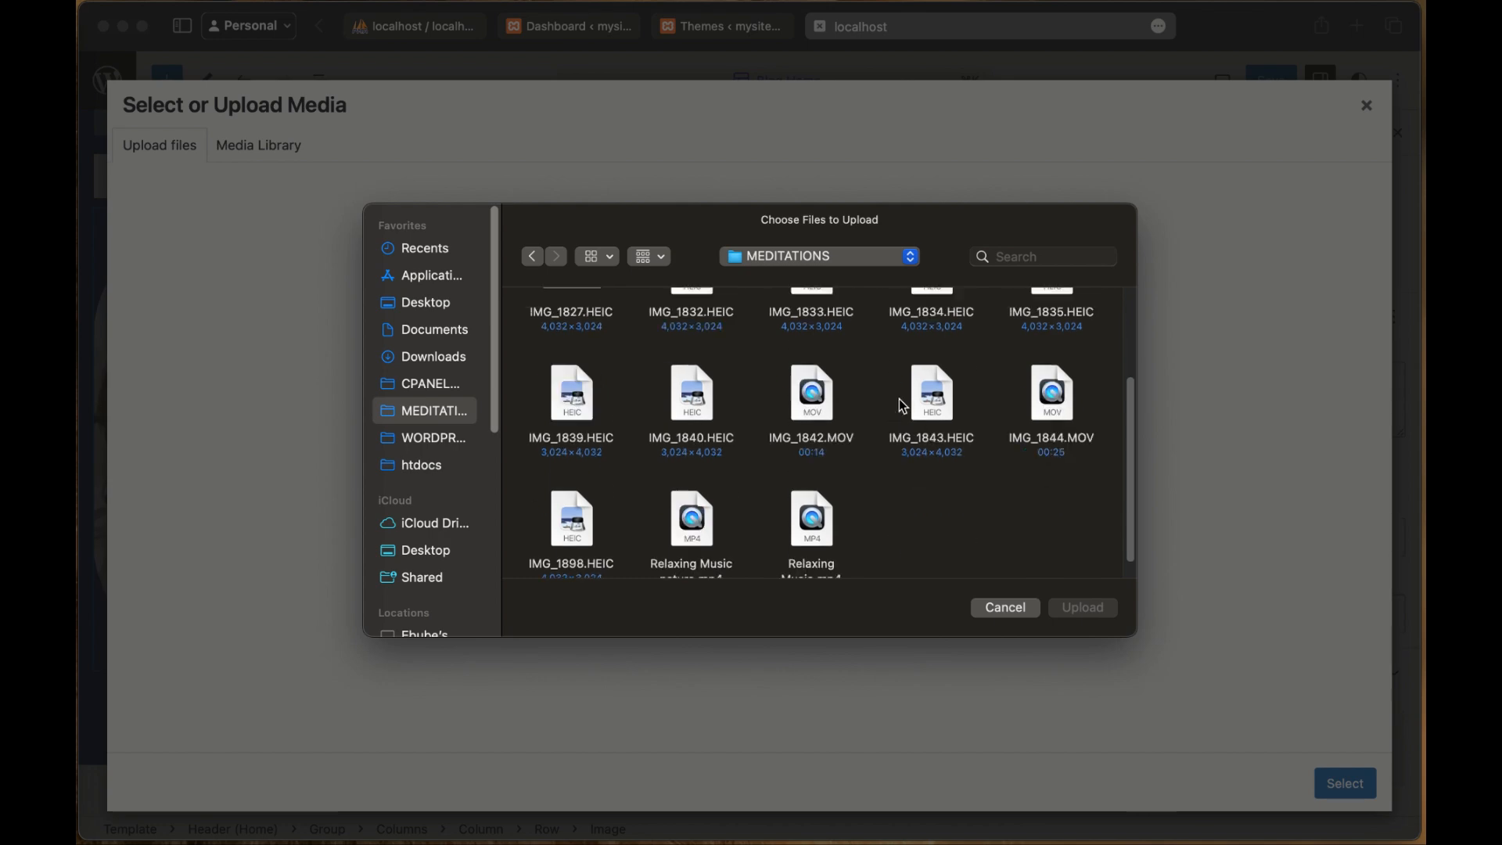
left_click(577, 411)
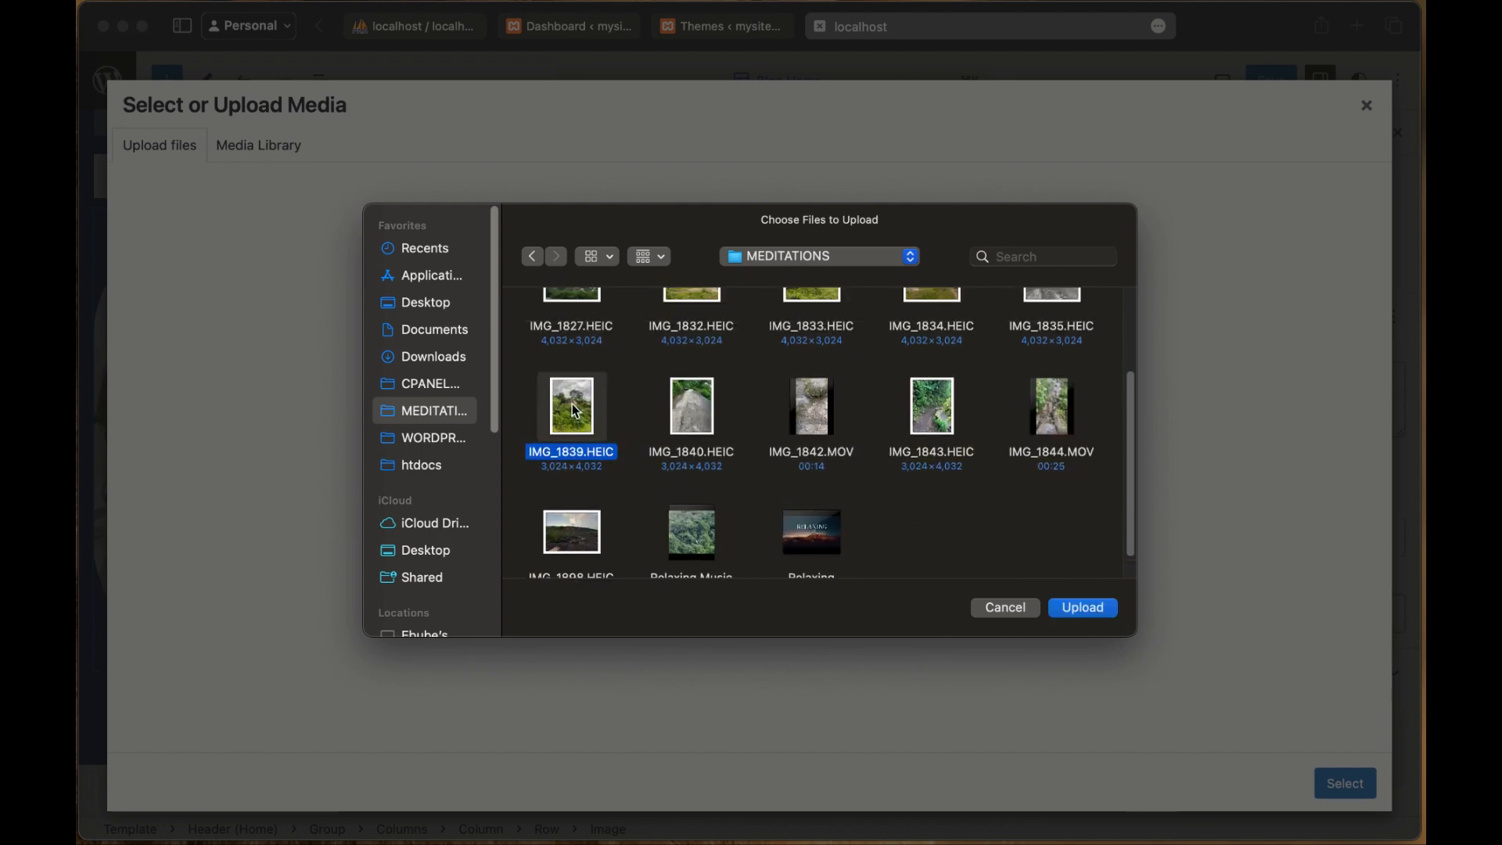
left_click(1102, 609)
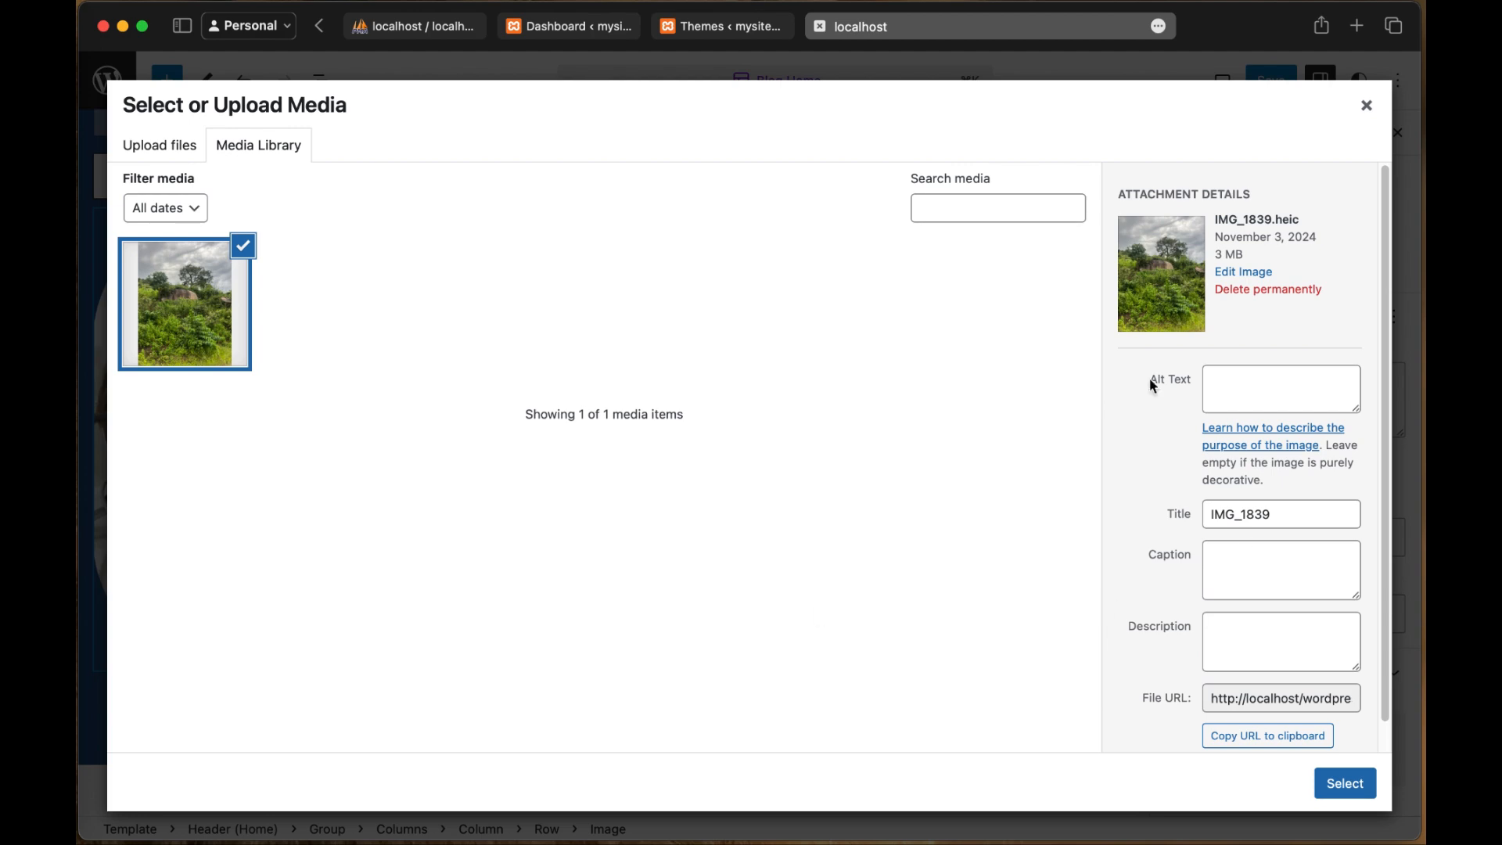
left_click(1345, 784)
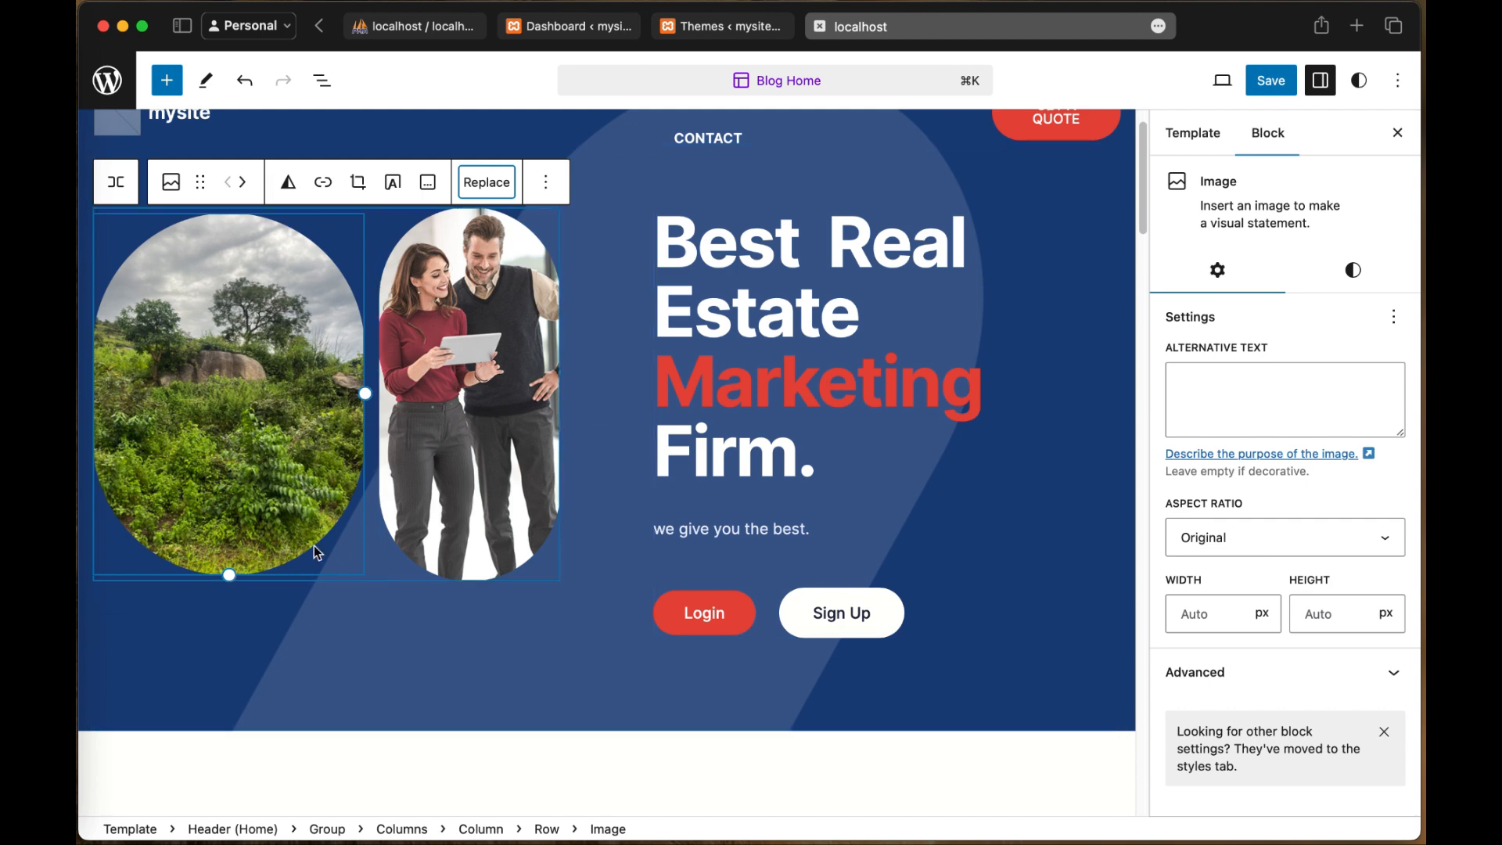
Step: Examine the header with its new image and the Providing Best Services To Clients section below it
scroll(321, 417, "down", 3)
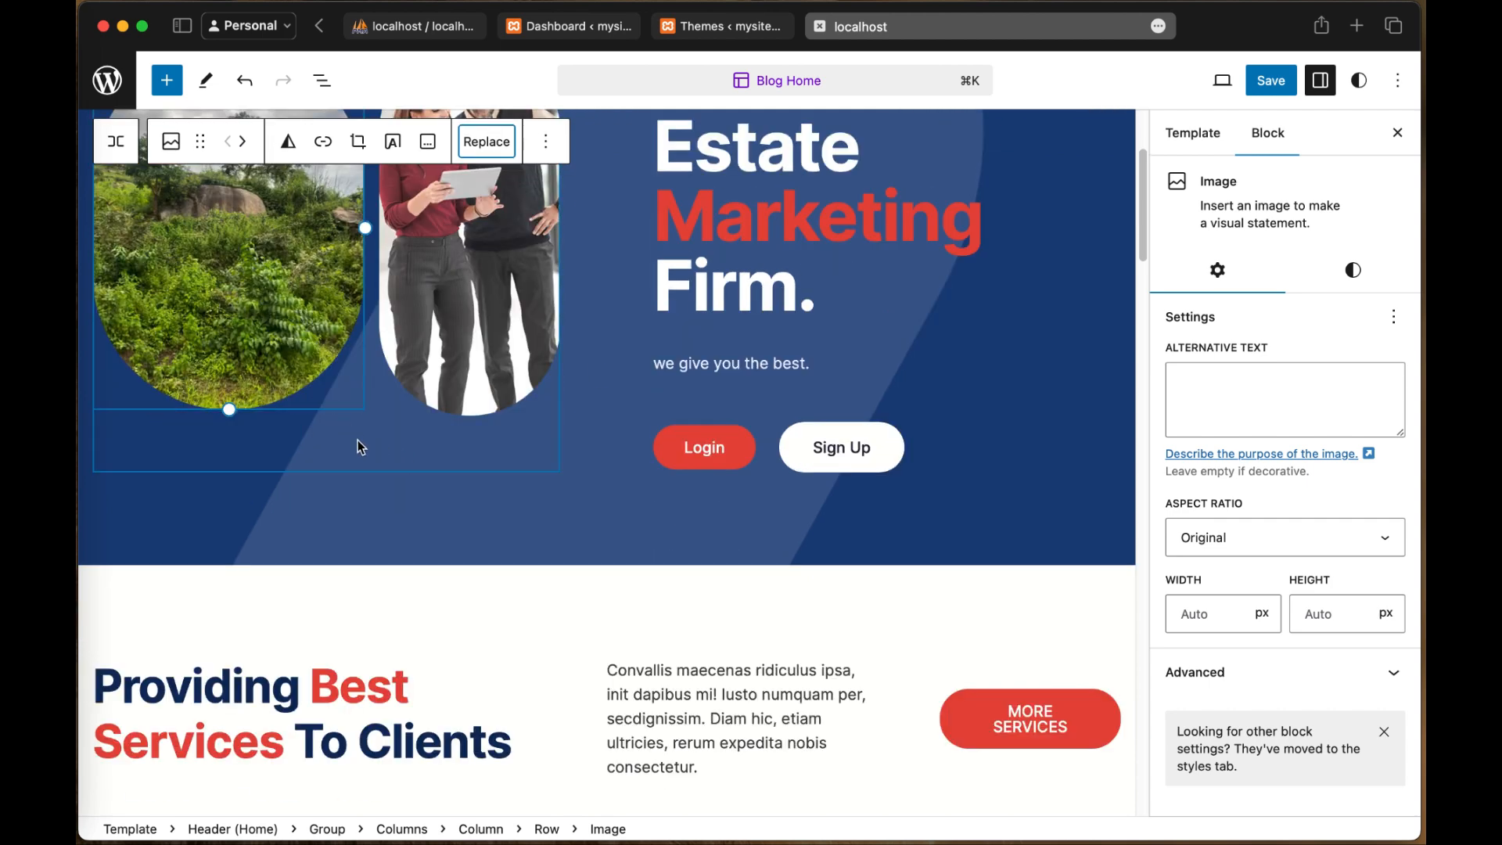
scroll(358, 439, "up", 1)
scroll(324, 467, "down", 3)
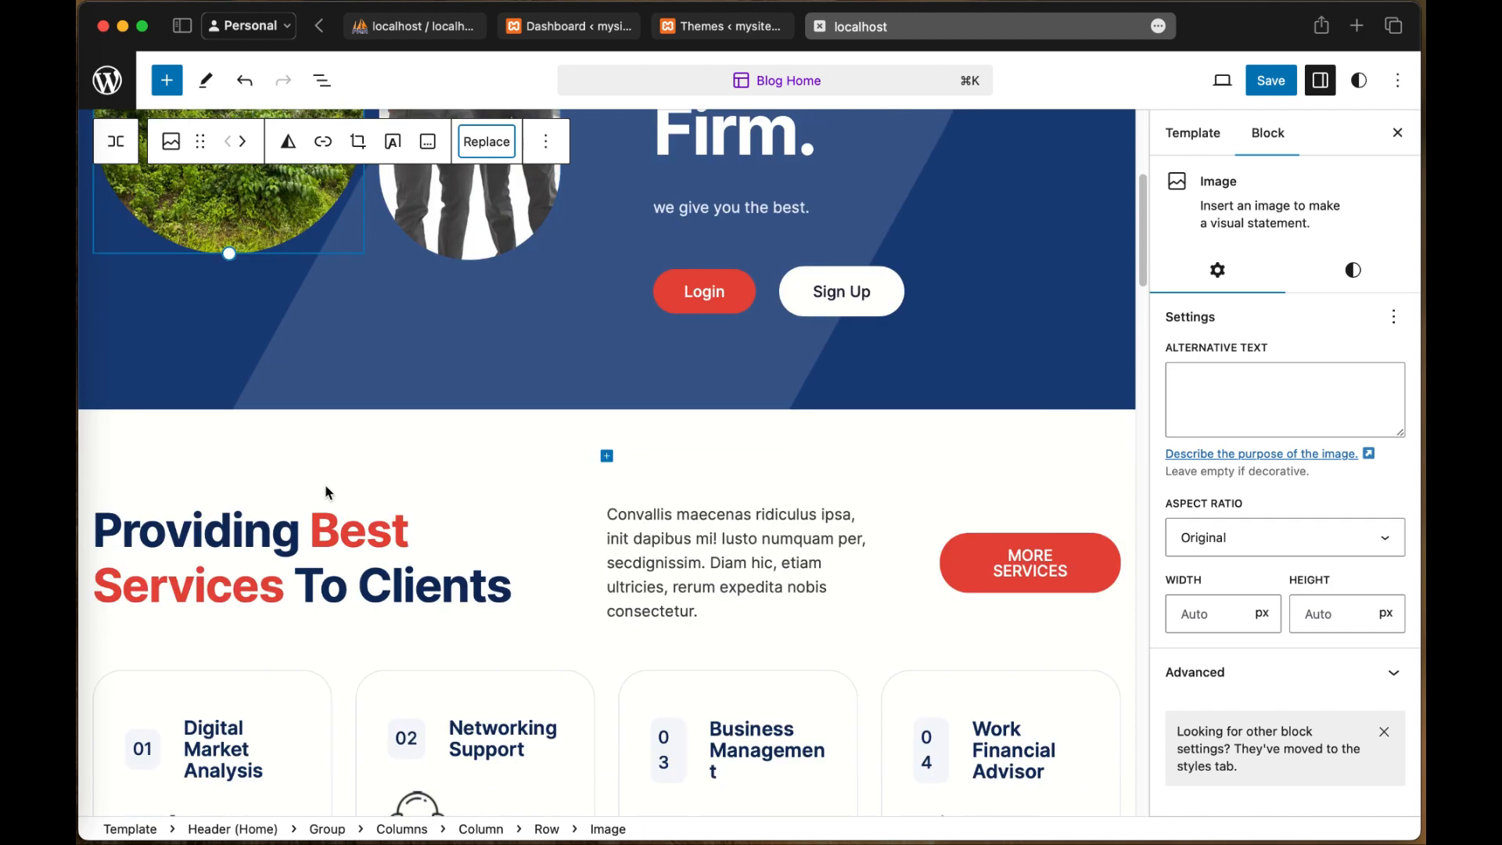
scroll(476, 568, "down", 1)
scroll(478, 572, "up", 6)
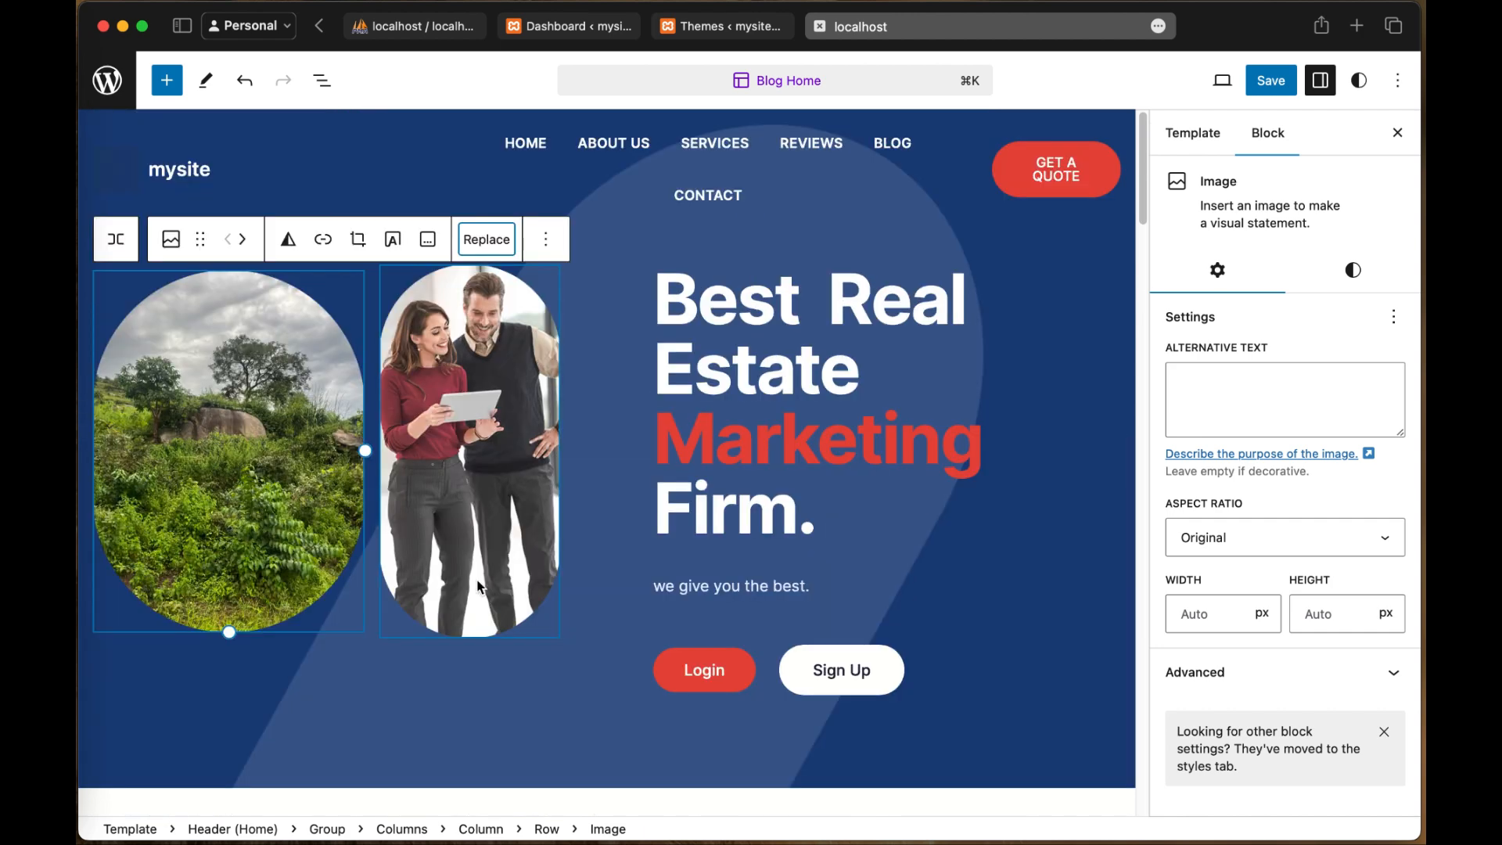
scroll(476, 580, "down", 4)
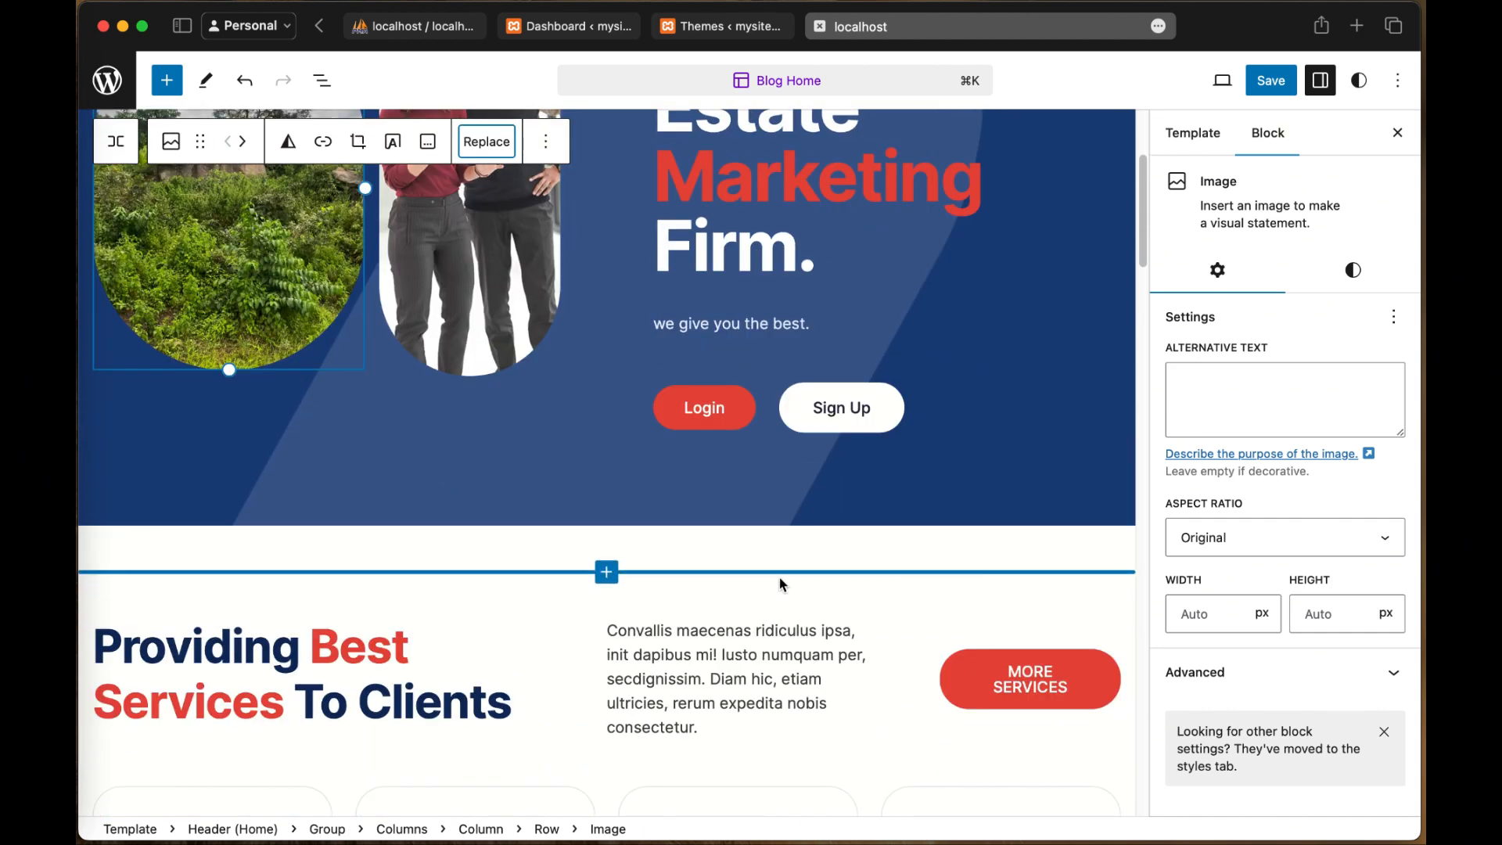
scroll(509, 586, "down", 2)
scroll(594, 500, "up", 5)
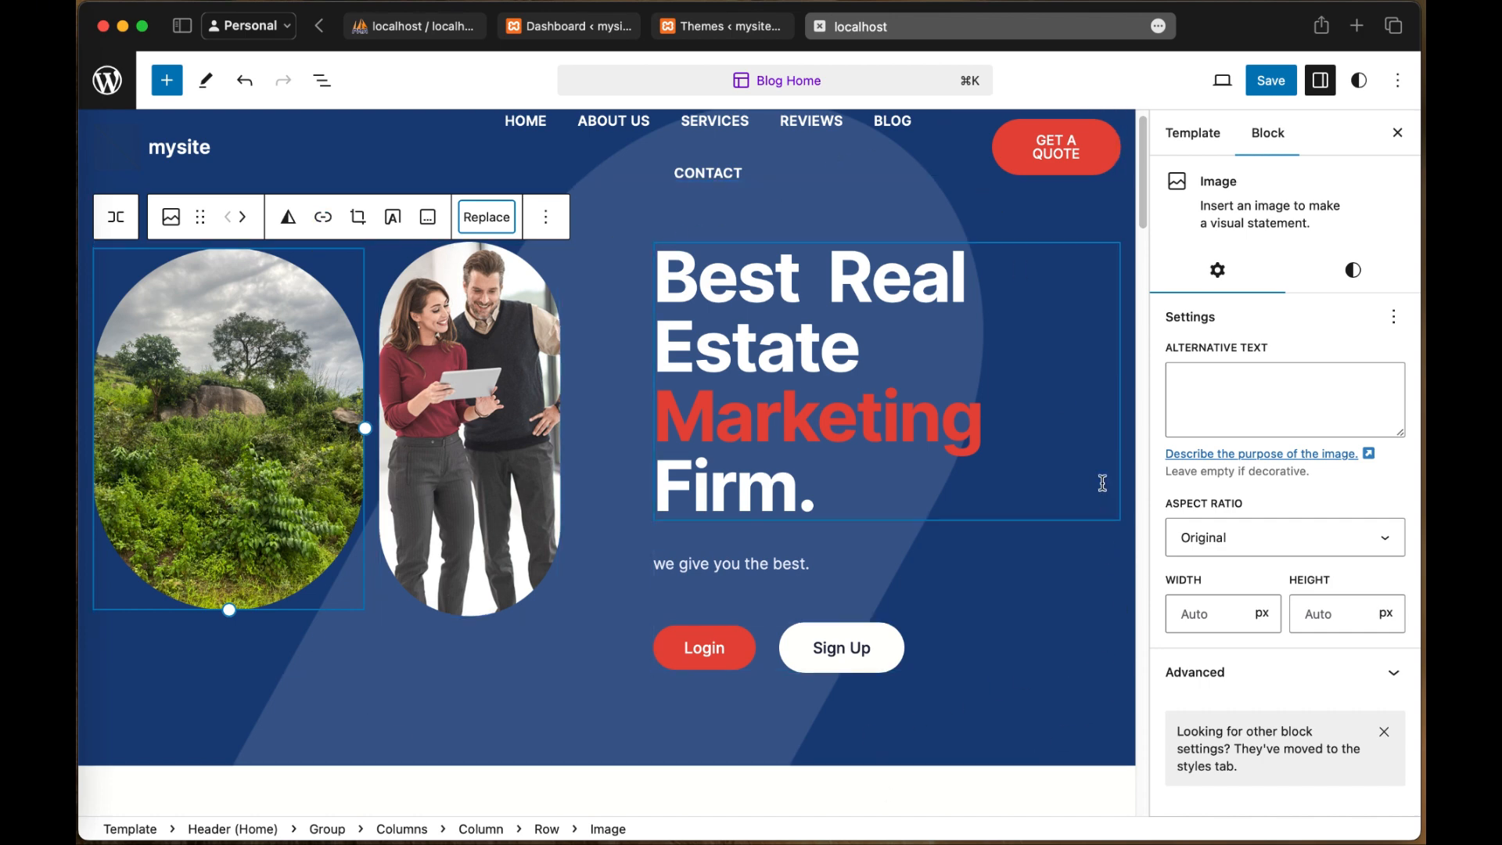
scroll(702, 802, "down", 5)
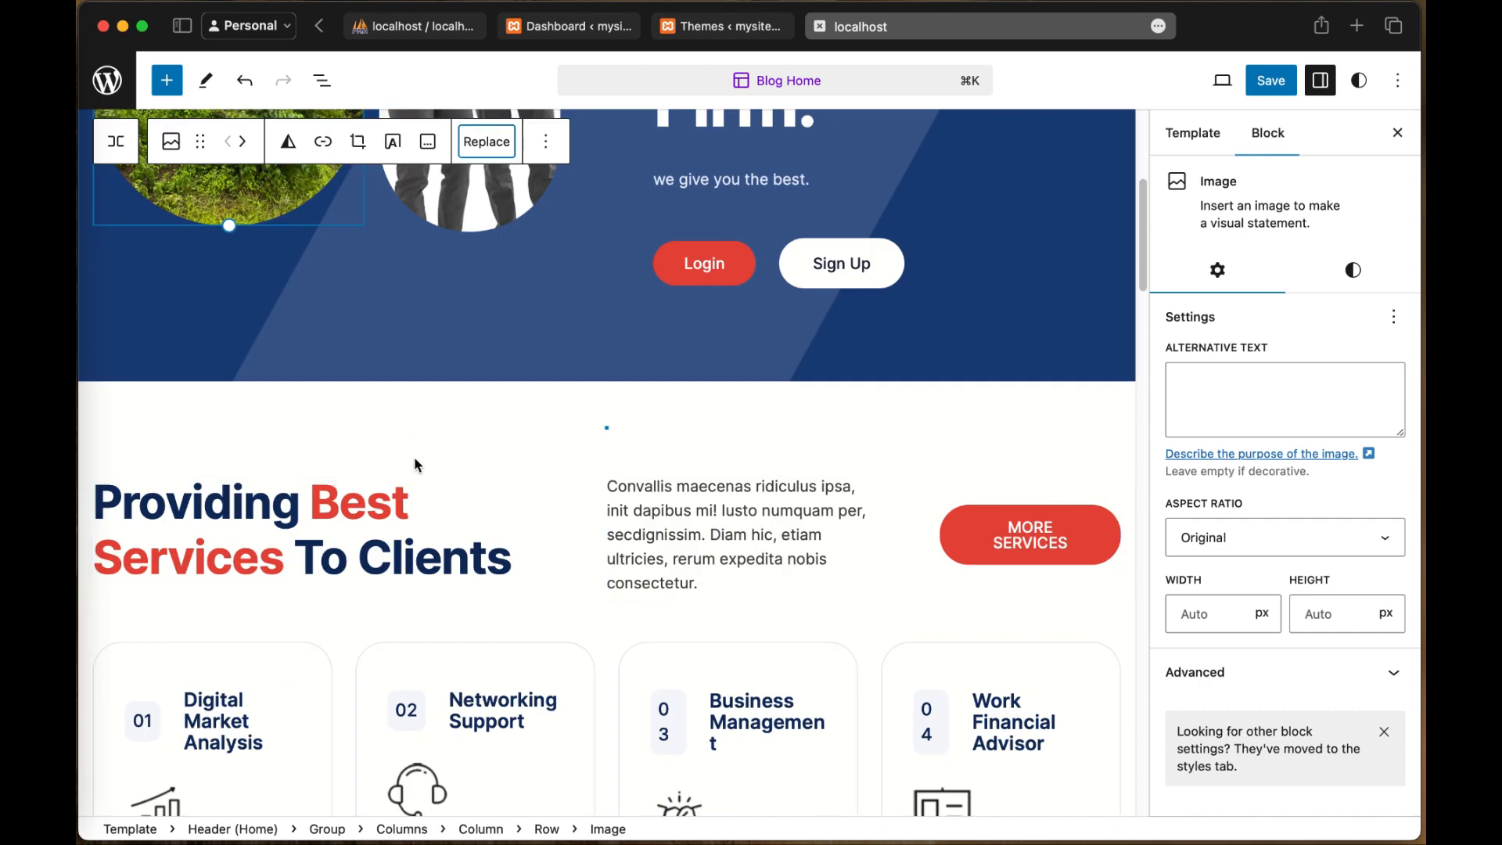
mouse_move(415, 457)
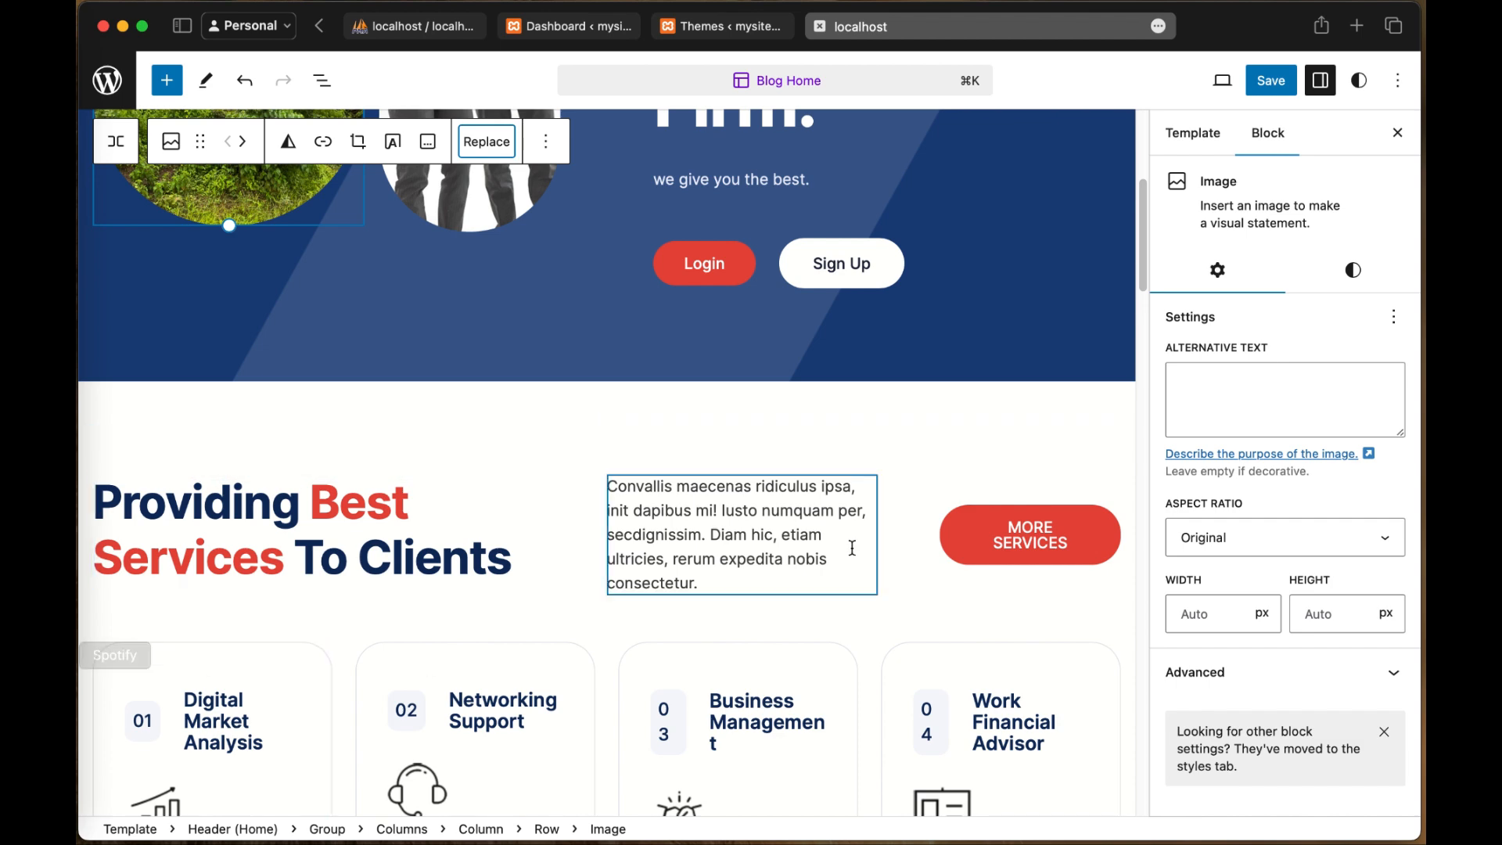
scroll(537, 628, "down", 3)
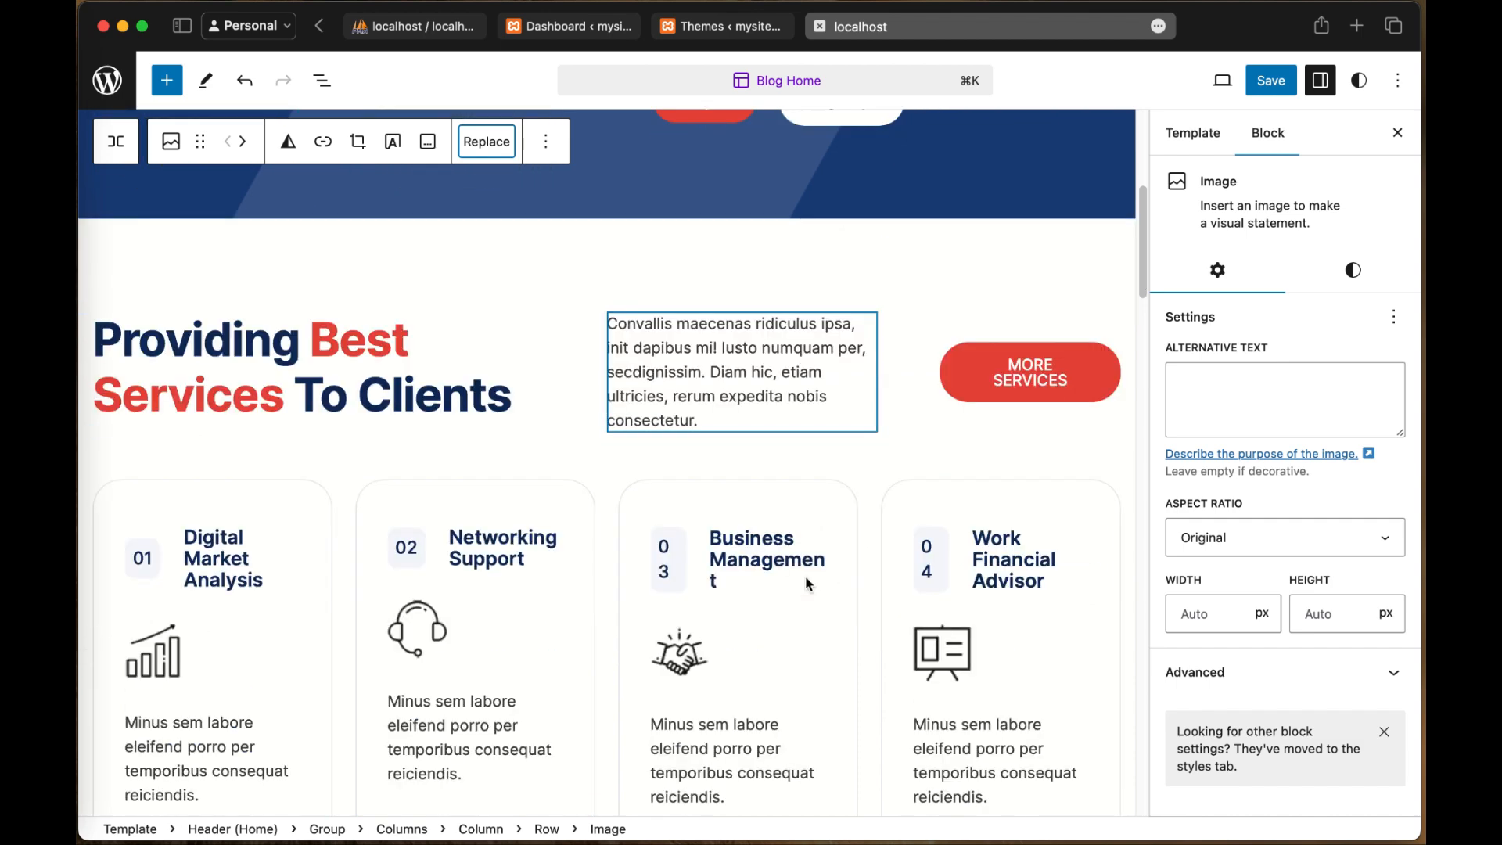
scroll(735, 372, "down", 3)
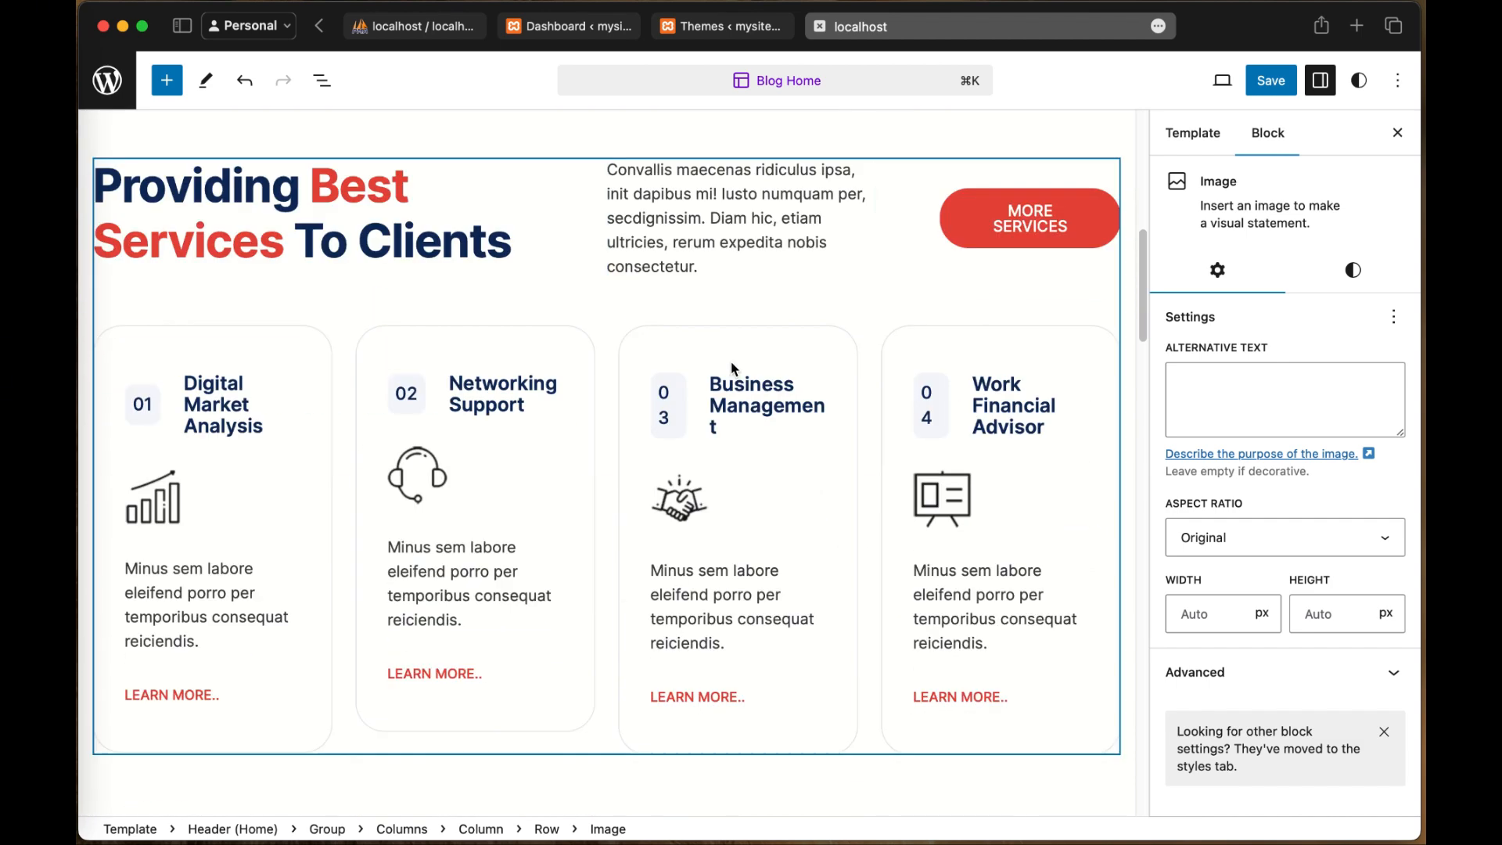
left_click(737, 241)
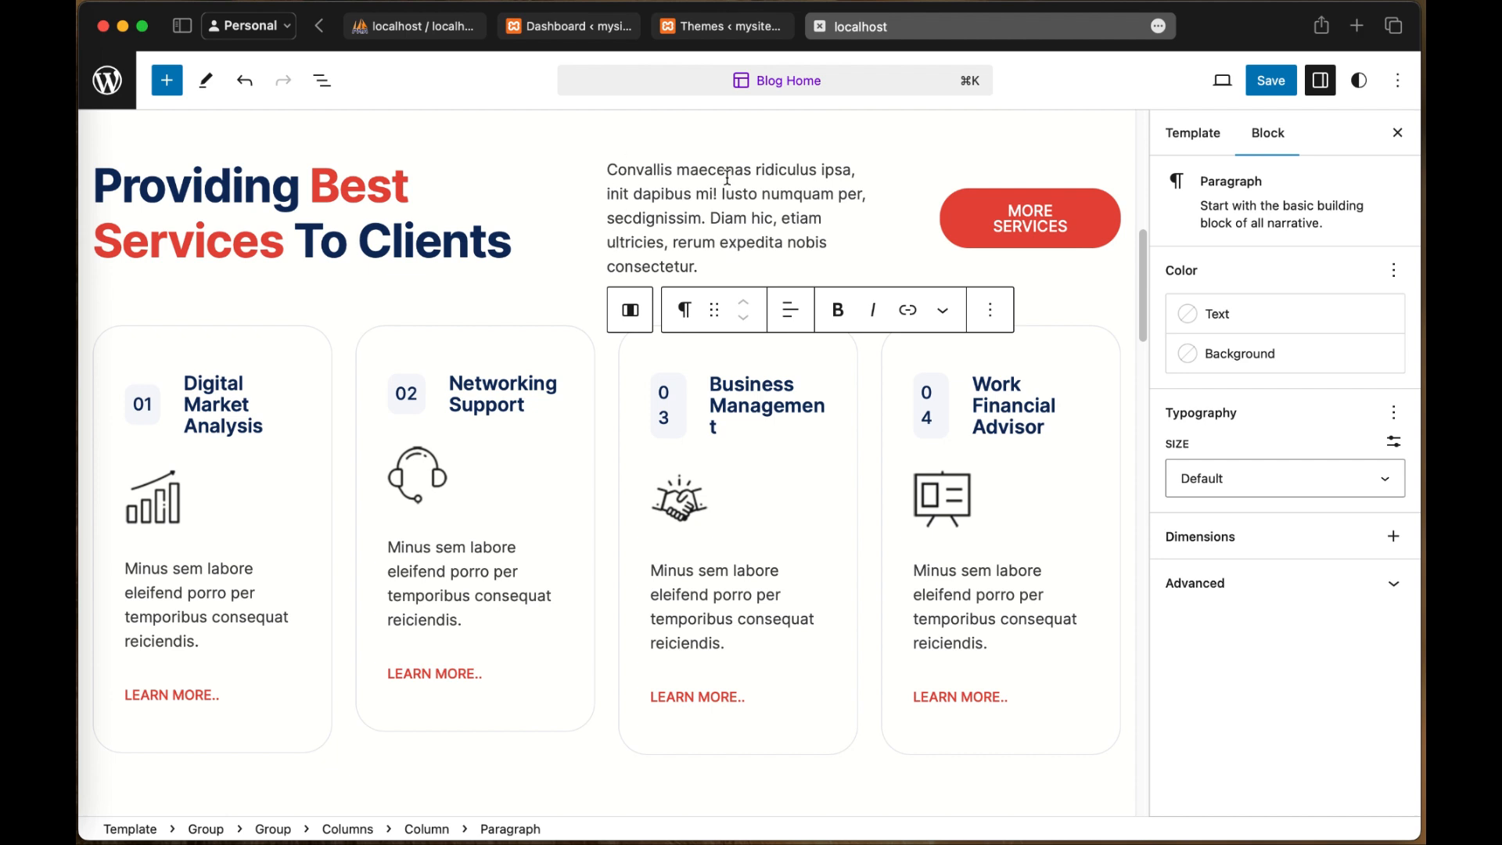
left_click_drag(709, 271, 608, 164)
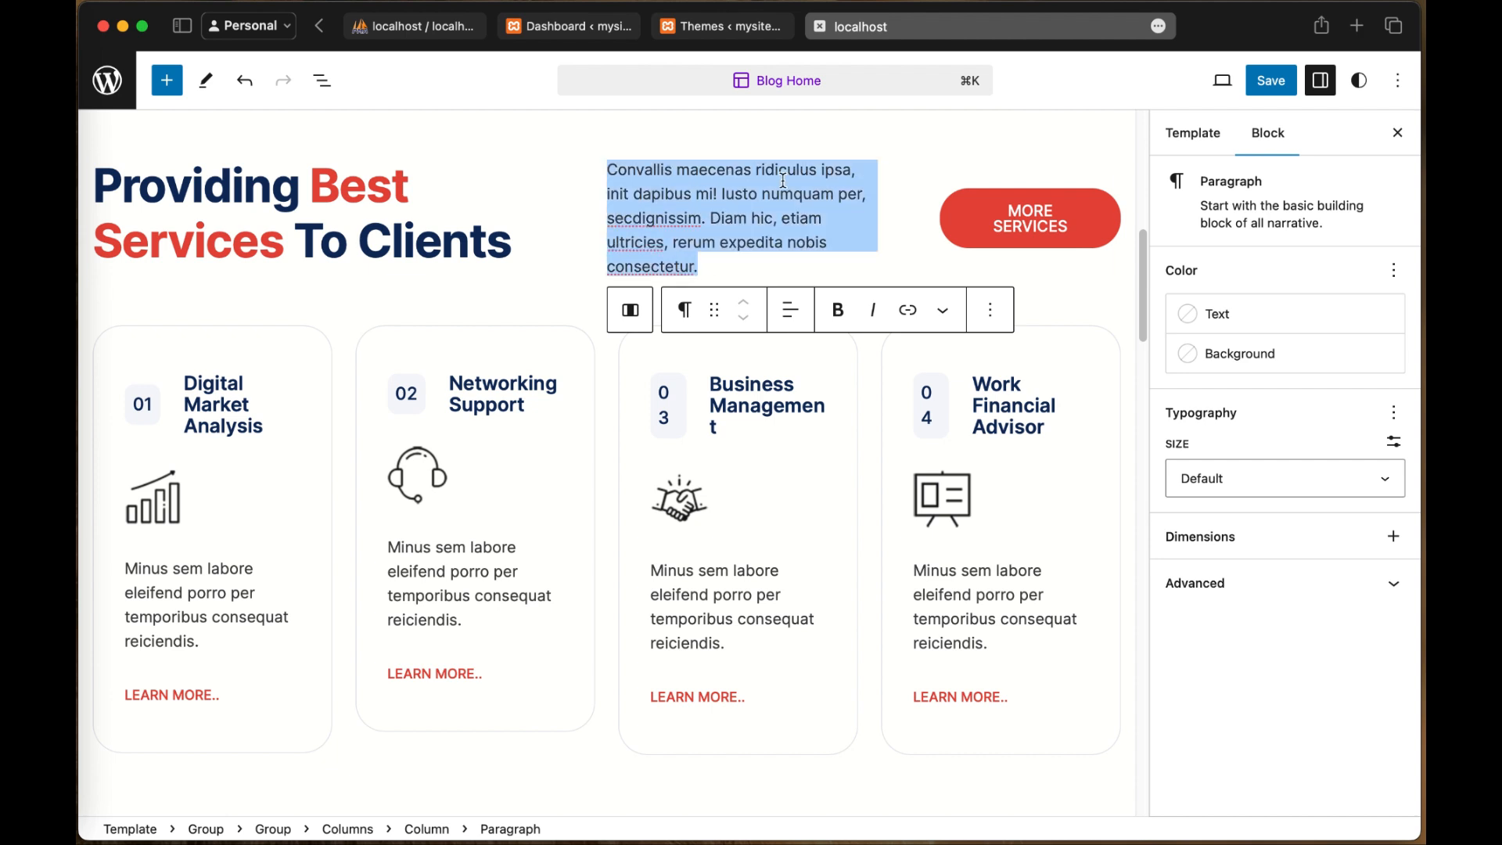
left_click(834, 191)
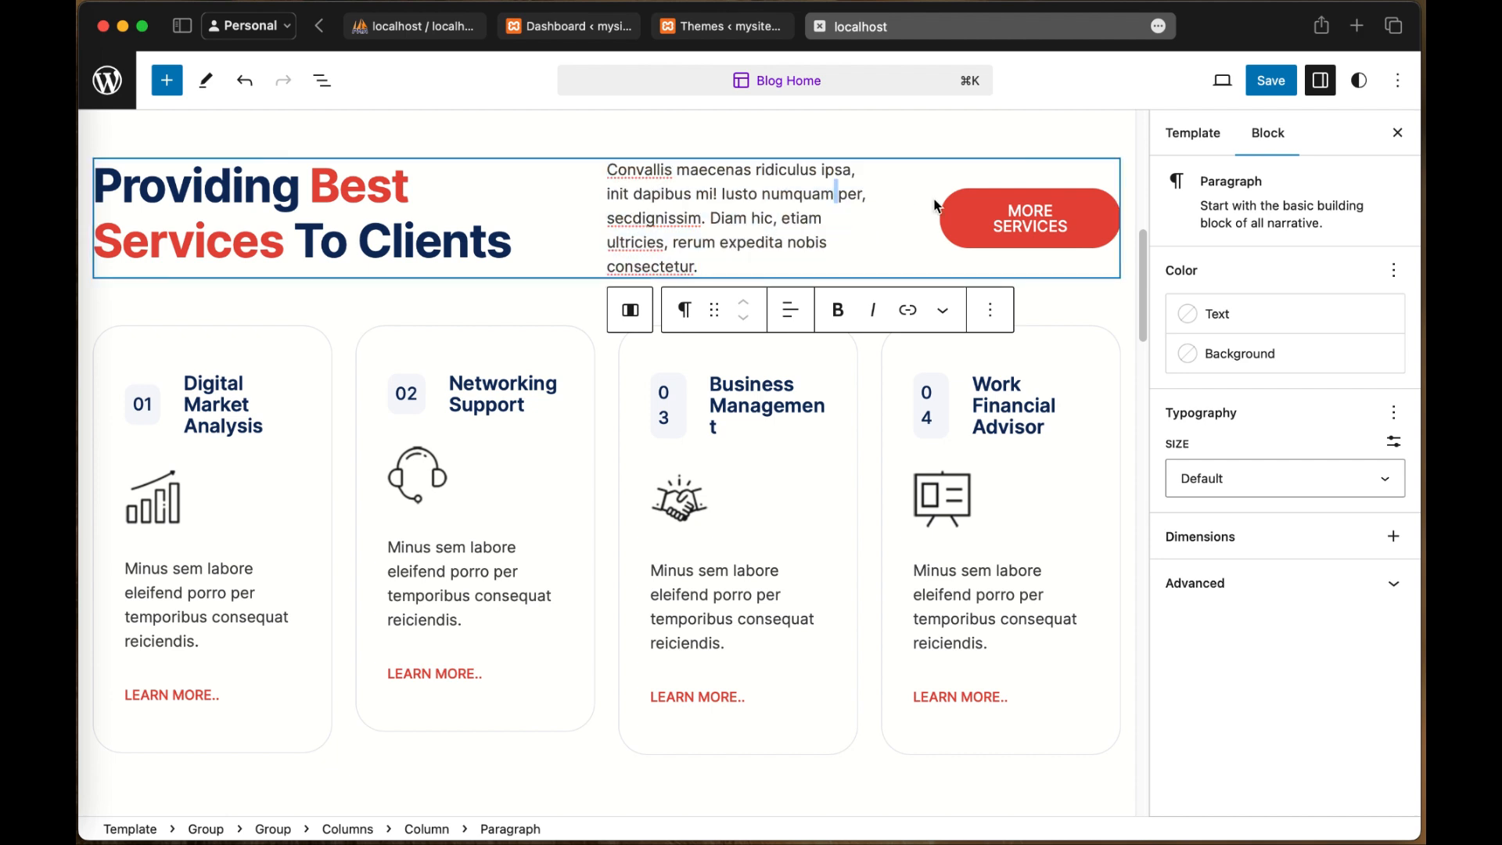
right_click(734, 189)
left_click(1066, 263)
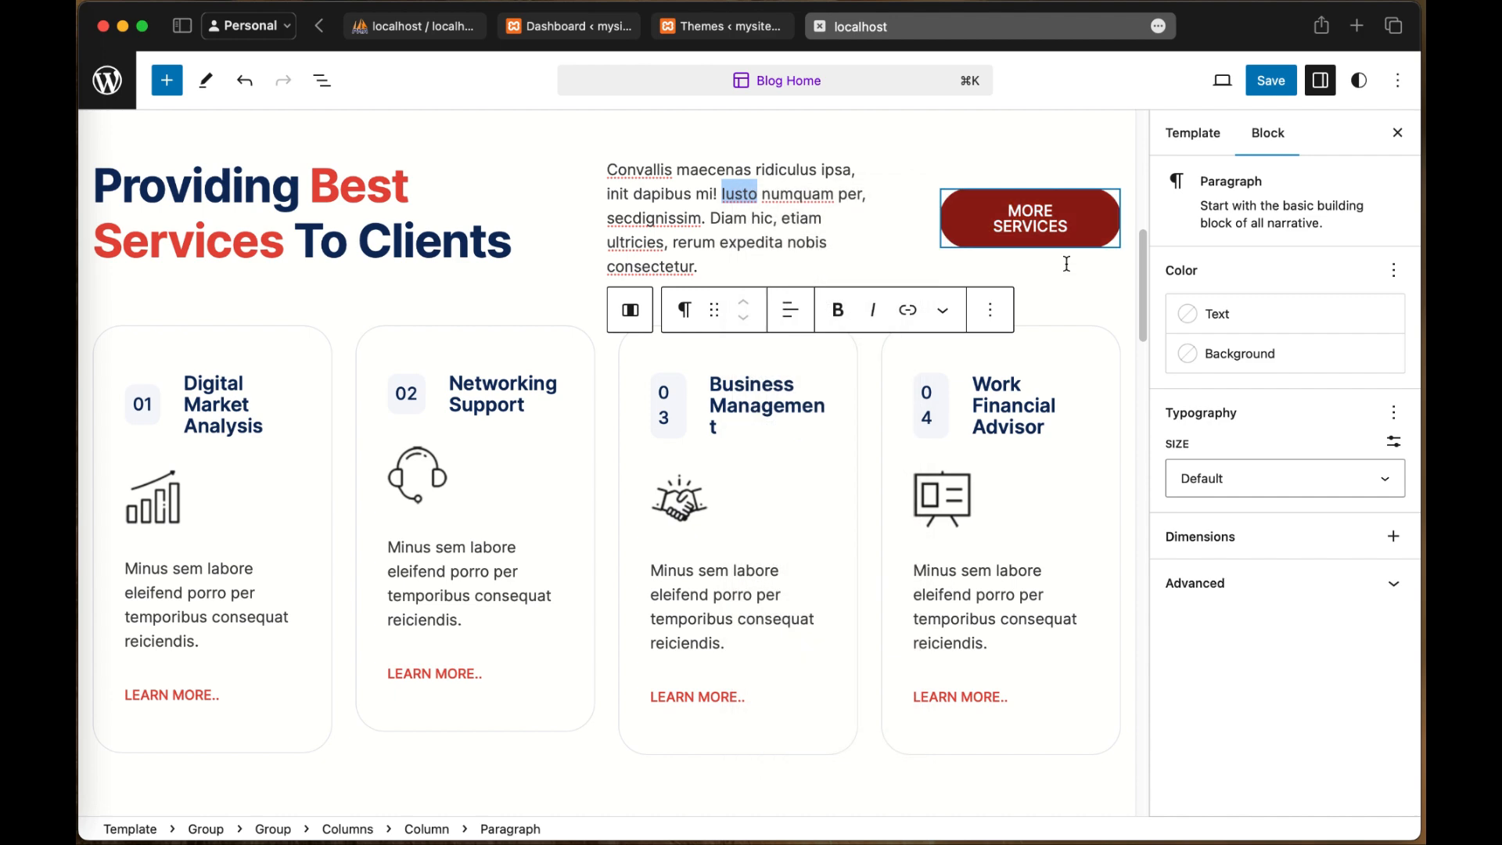
left_click(929, 232)
left_click(754, 233)
left_click(828, 159)
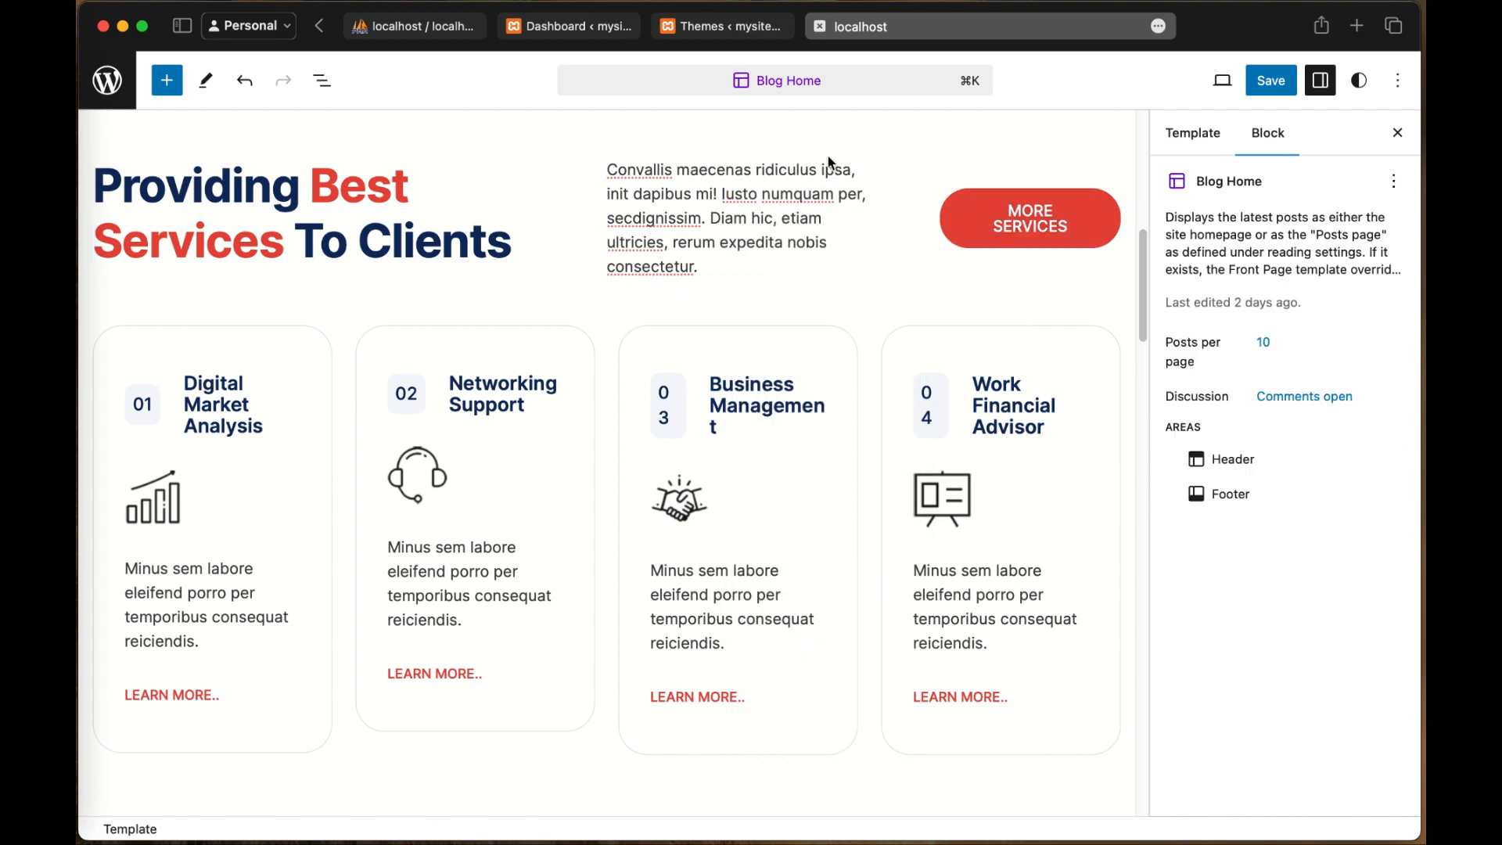
Step: Delete the placeholder paragraph beside the Providing Best Services To Clients heading, along with its emptied column
left_click(685, 181)
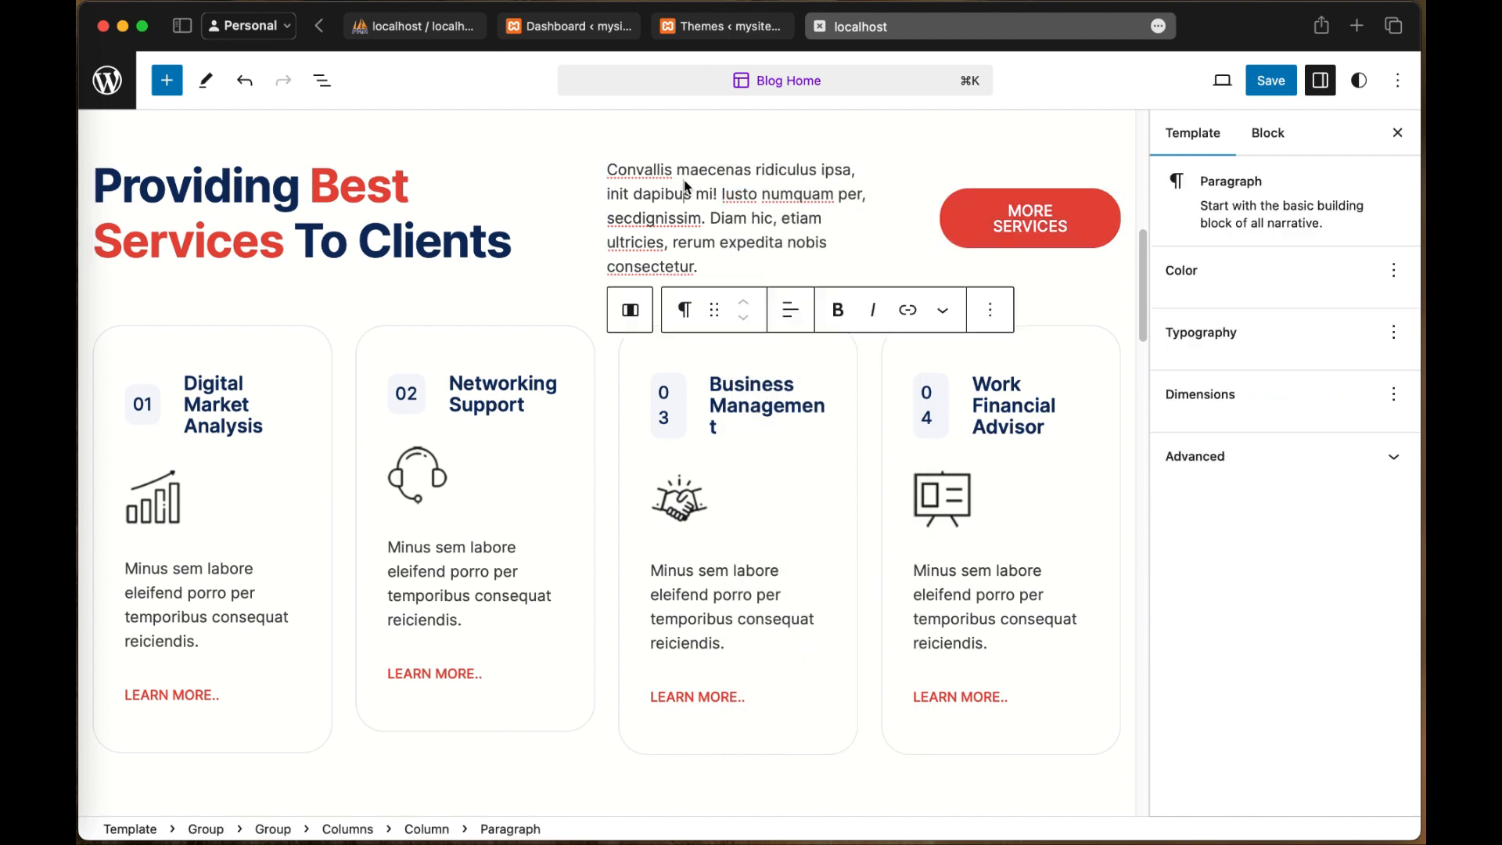
left_click(991, 311)
scroll(1033, 826, "down", 1)
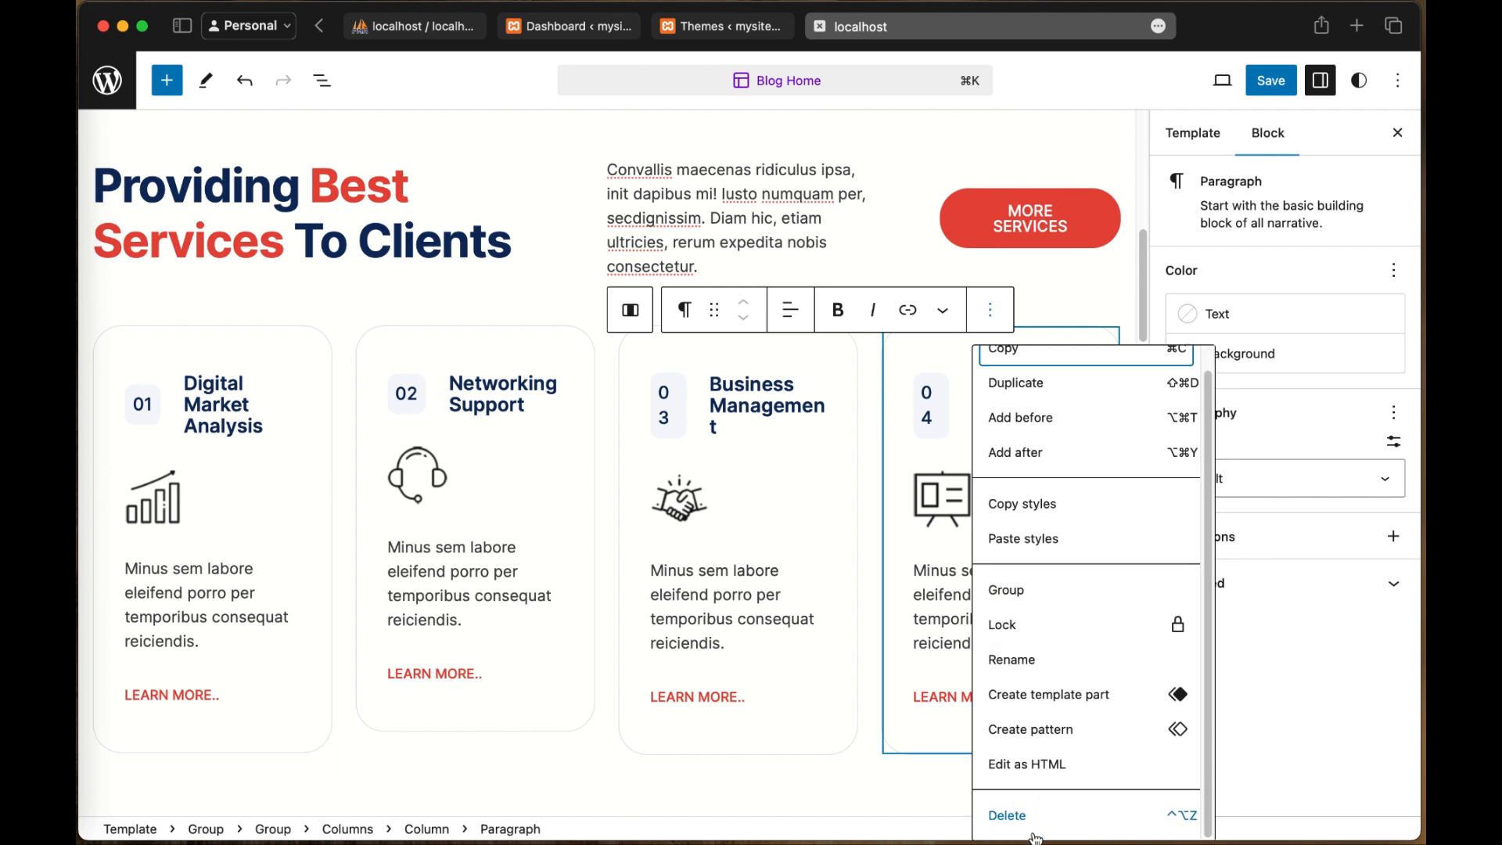
left_click(1034, 818)
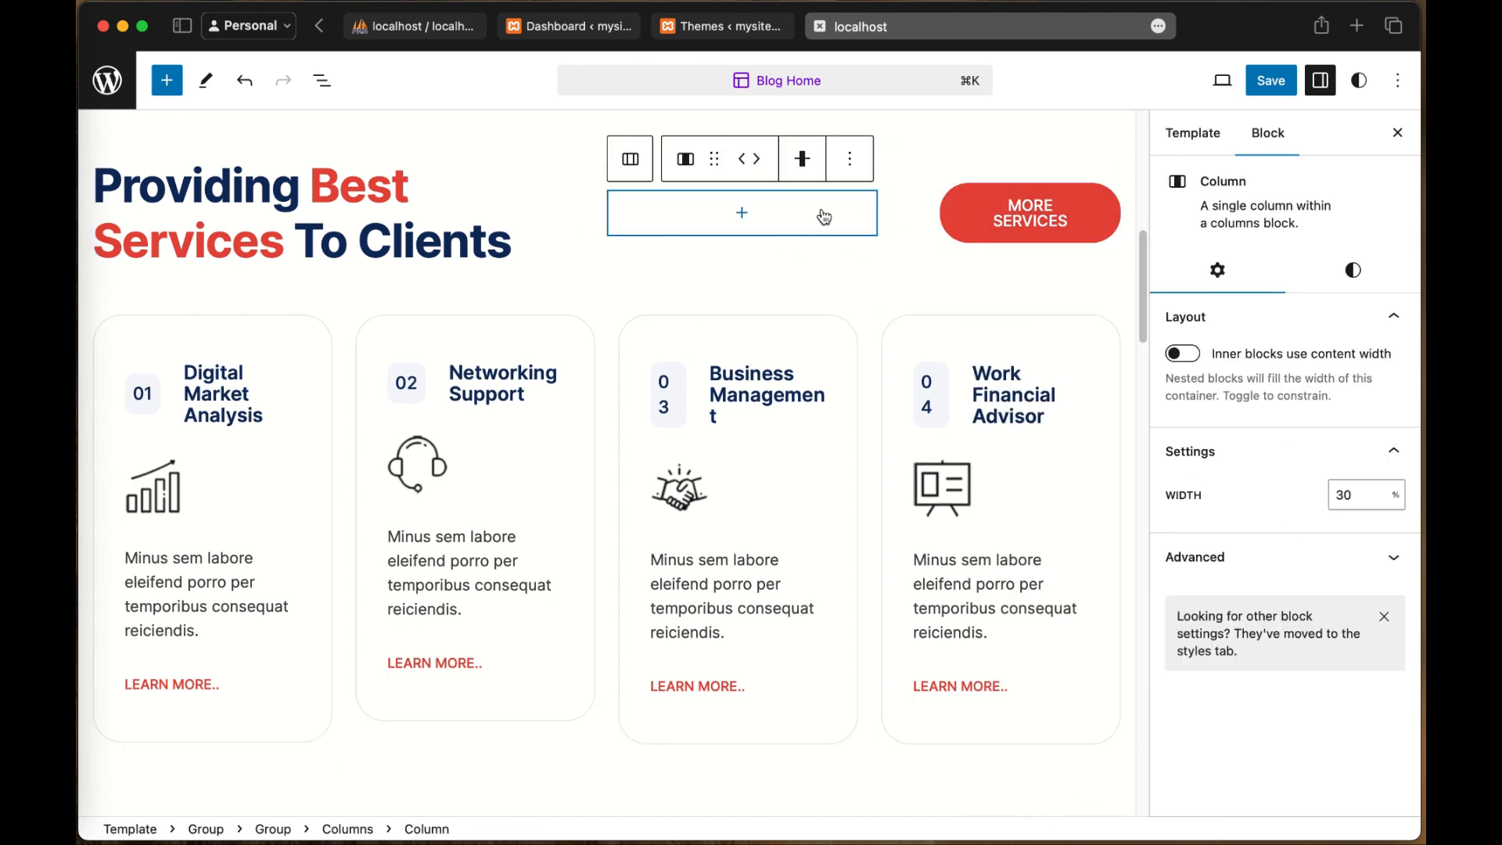
left_click(860, 162)
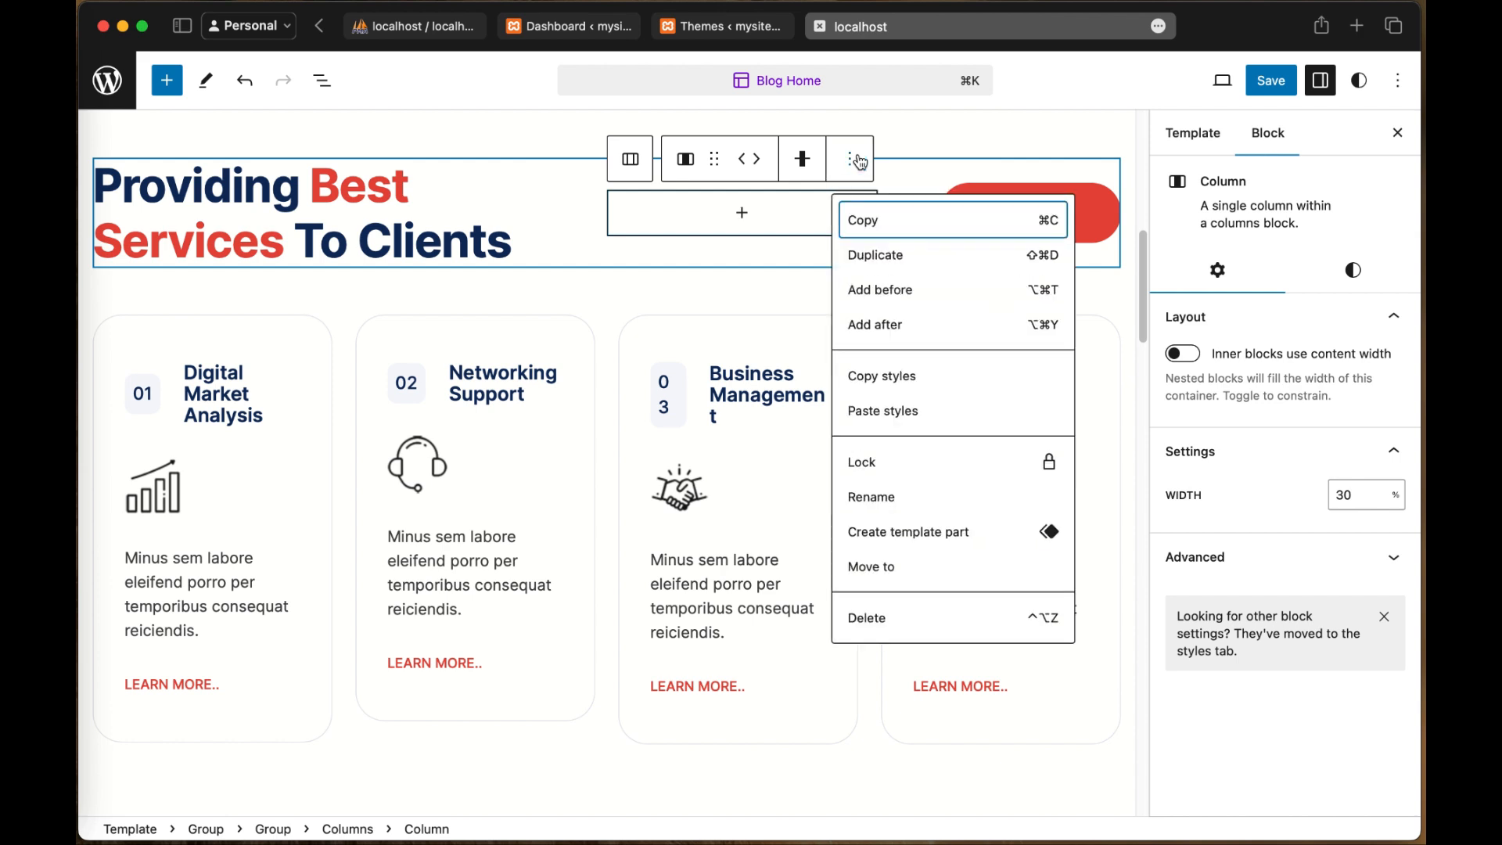
key("Return")
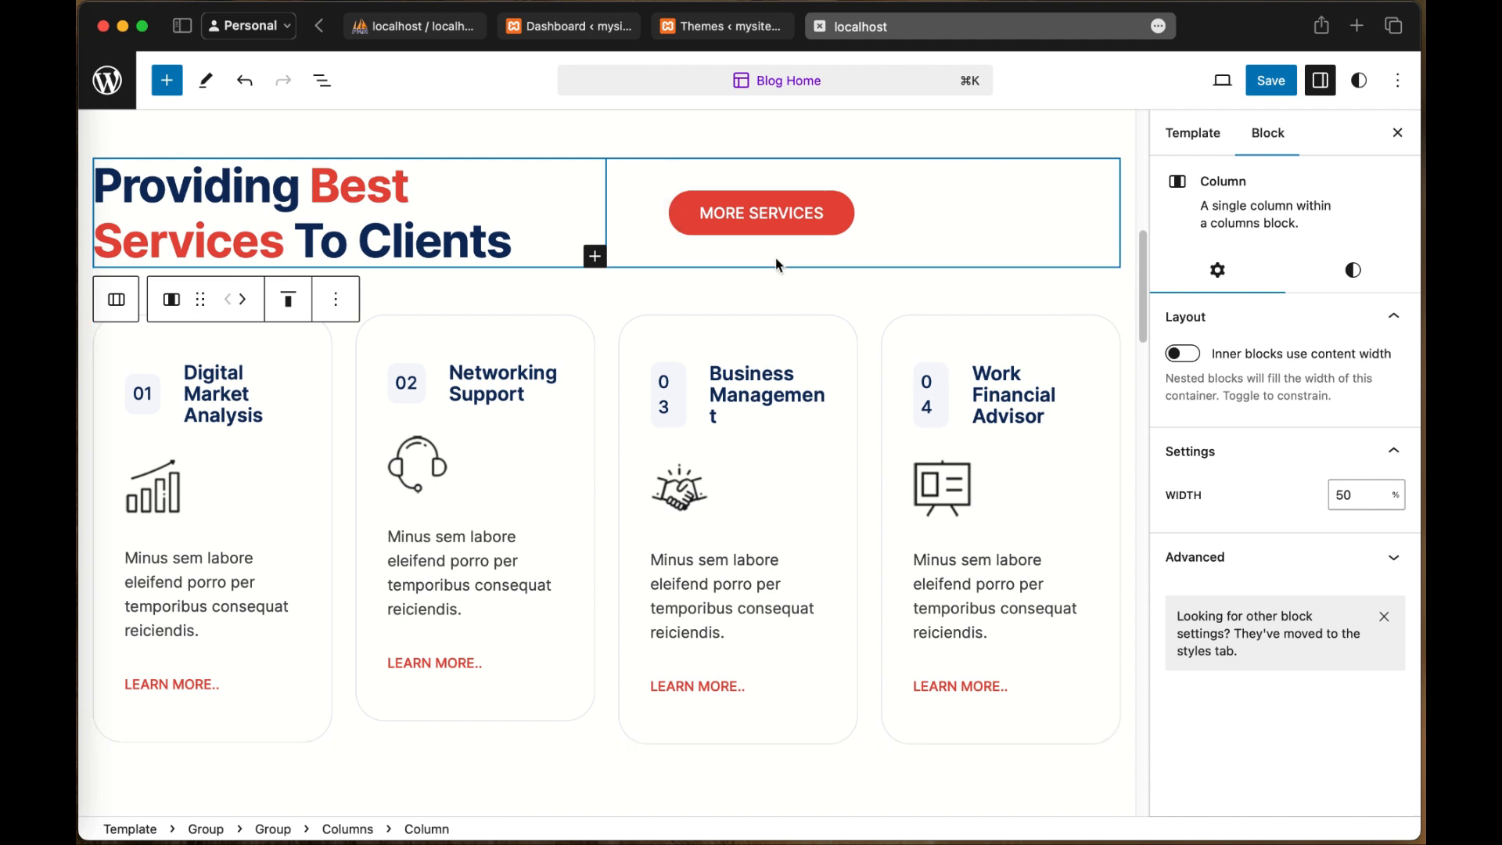
Step: Shorten the label of the MORE SERVICES button beside the services heading to SERVICES
left_click(789, 213)
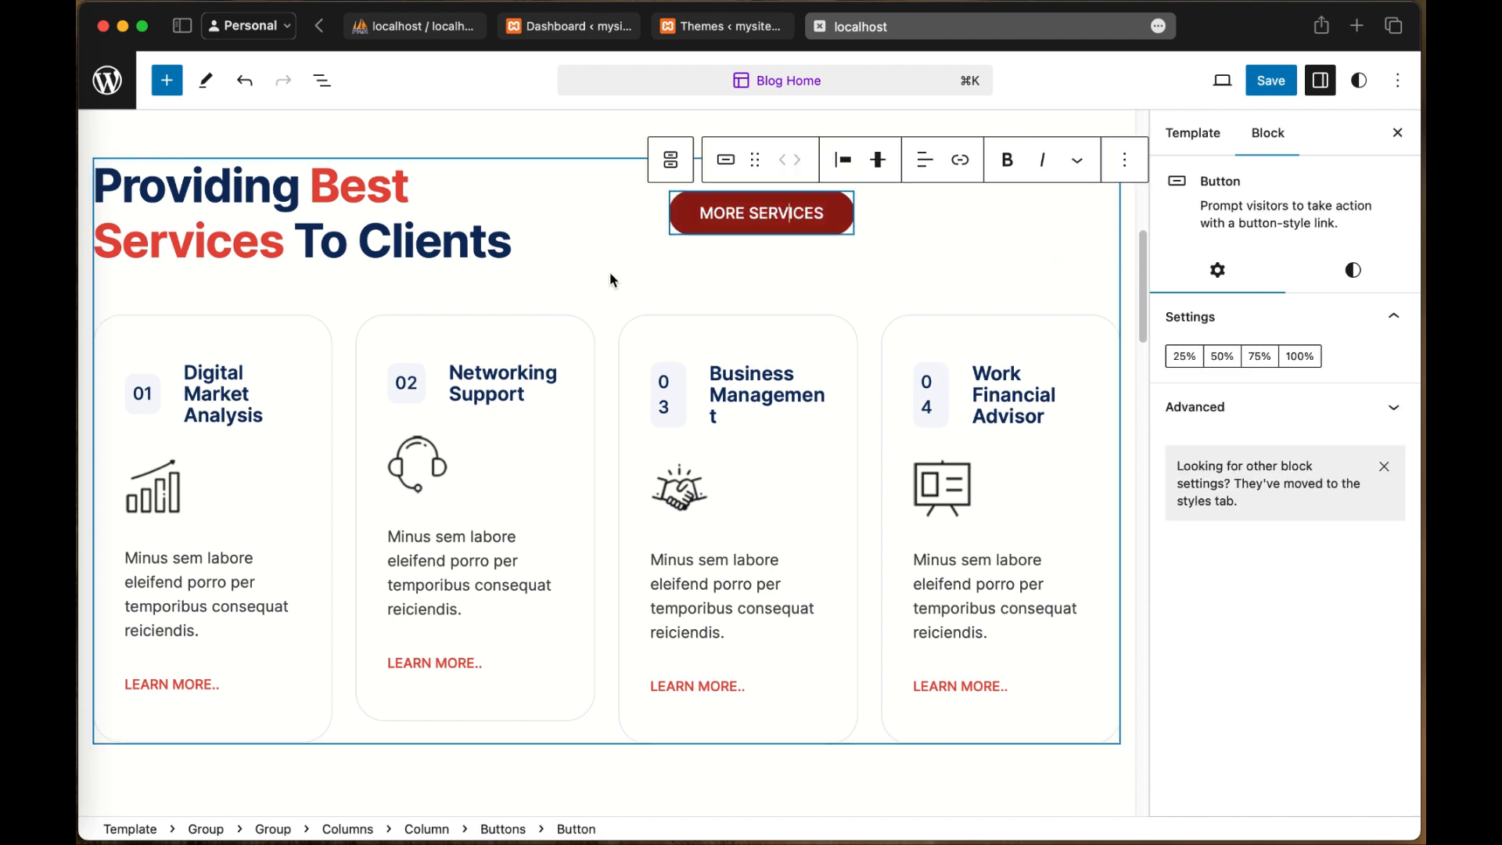
double_click(726, 218)
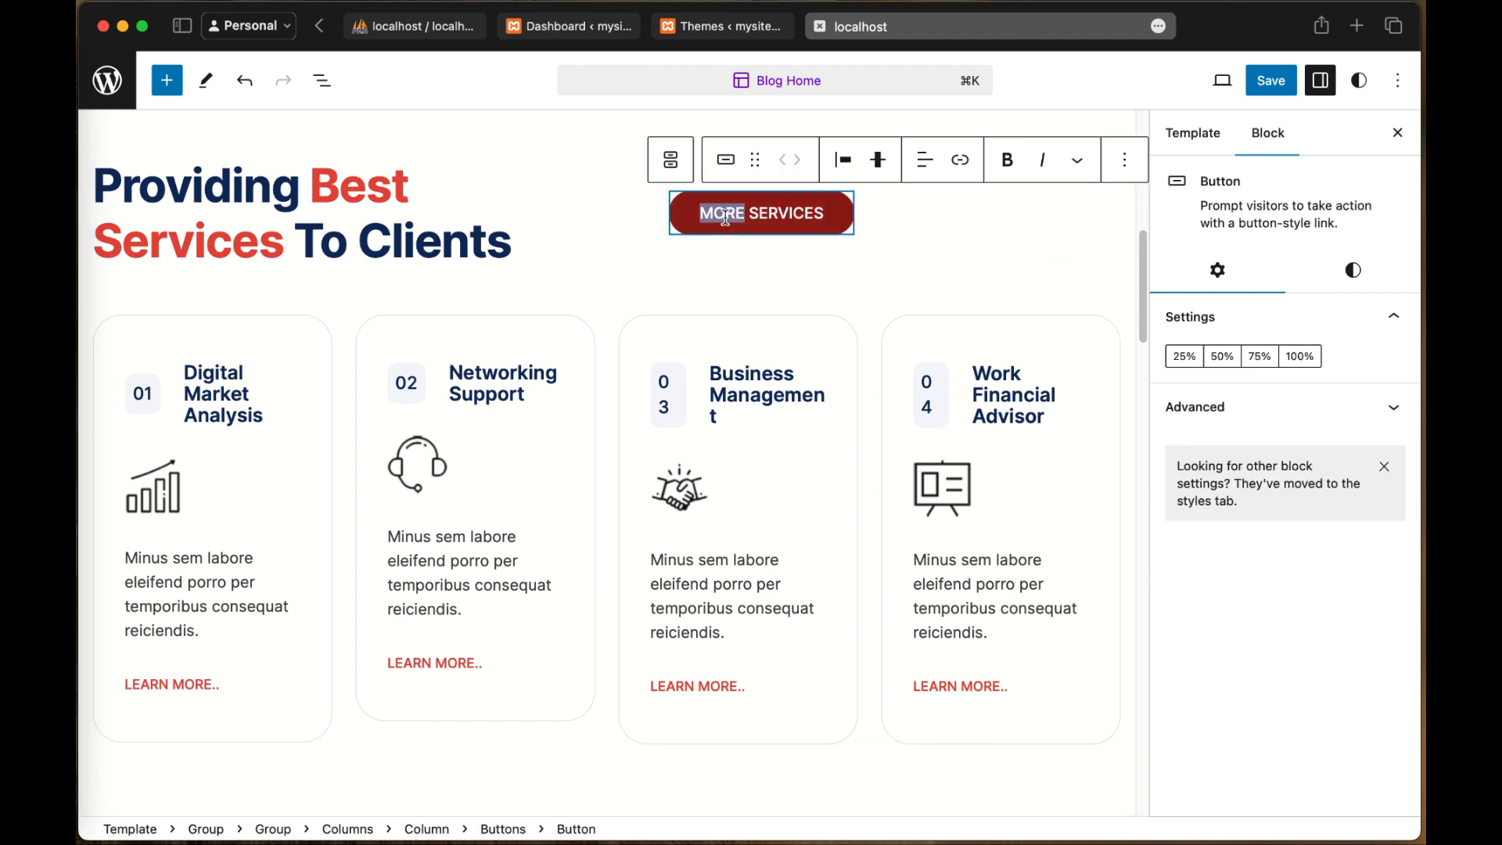
key("BackSpace")
left_click(869, 237)
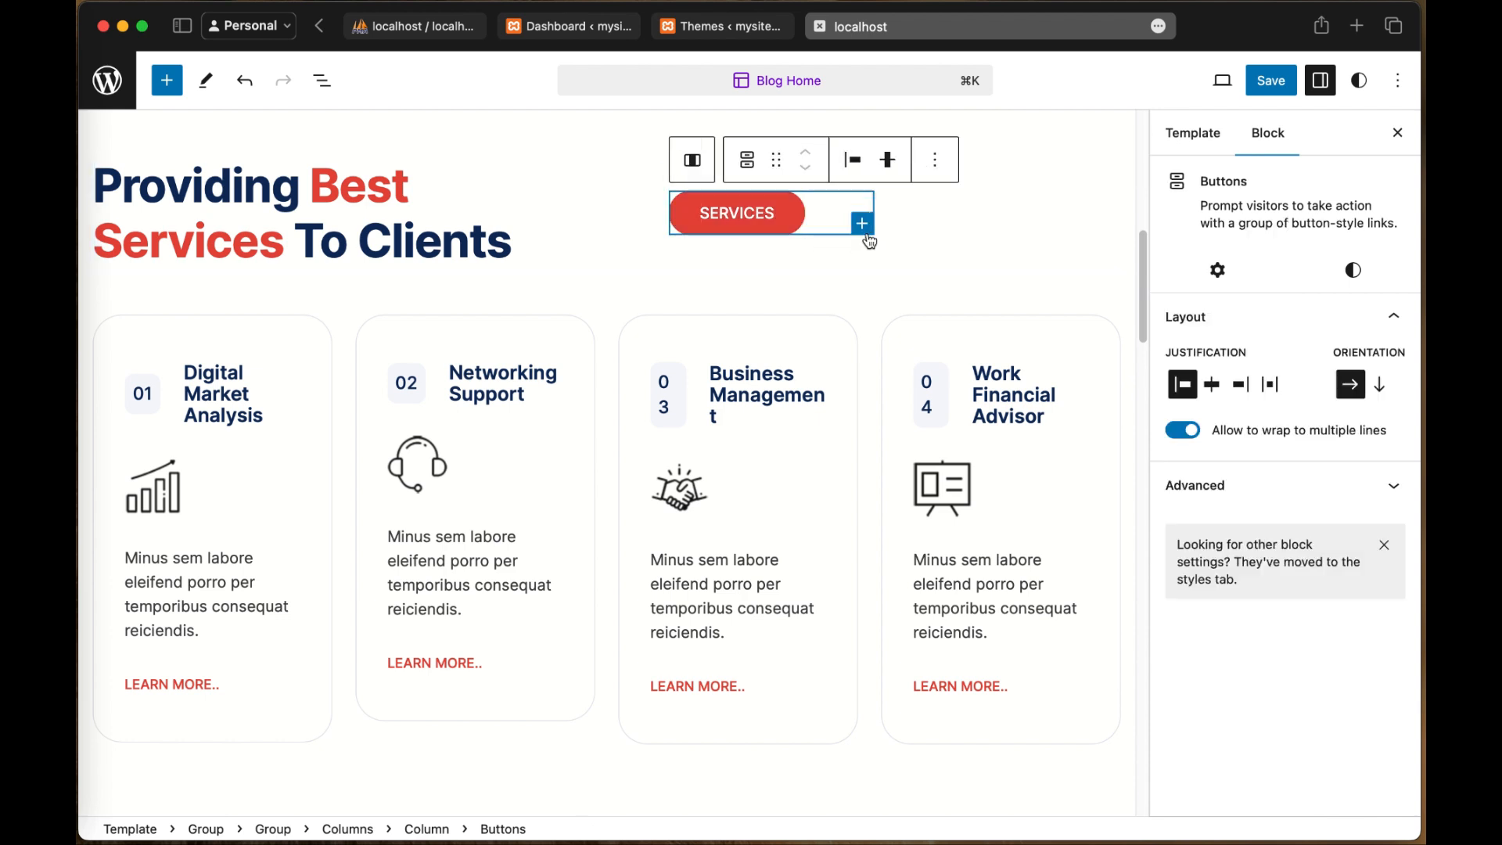
Step: Inspect the link setting of the SERVICES button without entering a URL
left_click(729, 197)
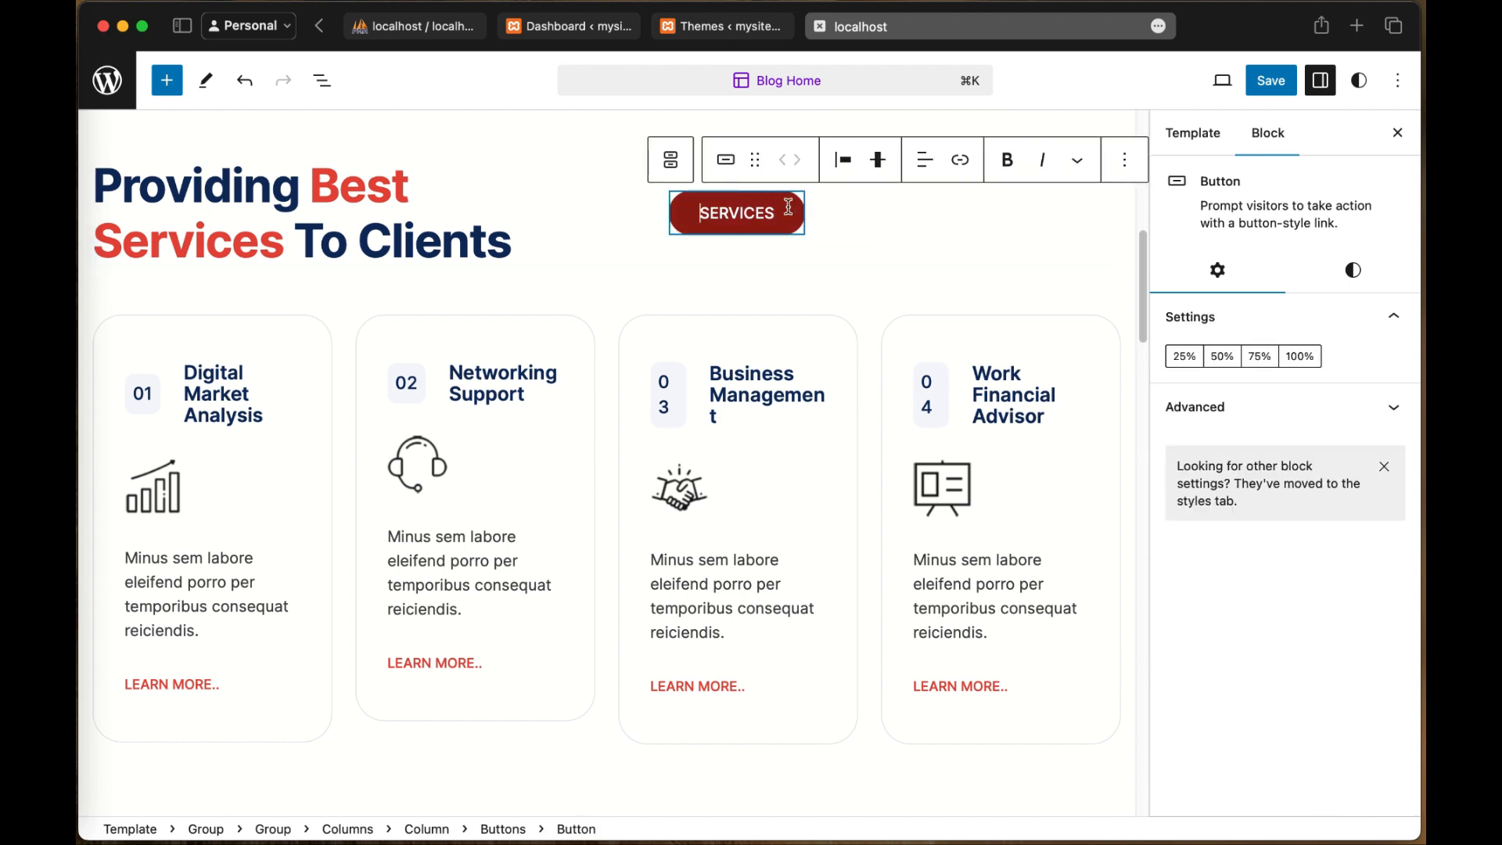
left_click(961, 160)
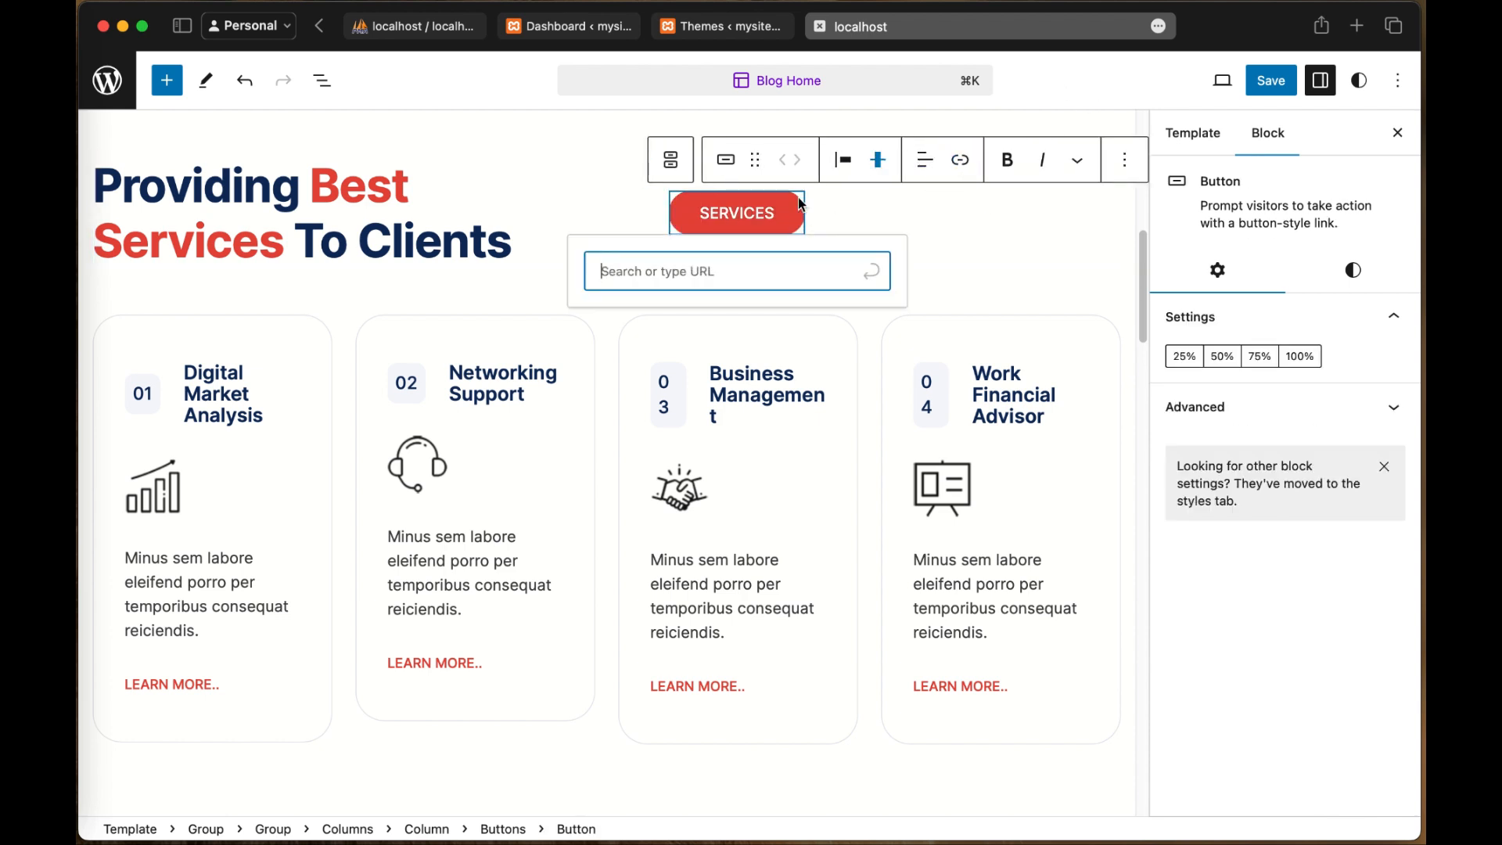
left_click(1039, 282)
Step: Replace the word Best with Profound in the Providing Best Services To Clients heading
left_click(205, 192)
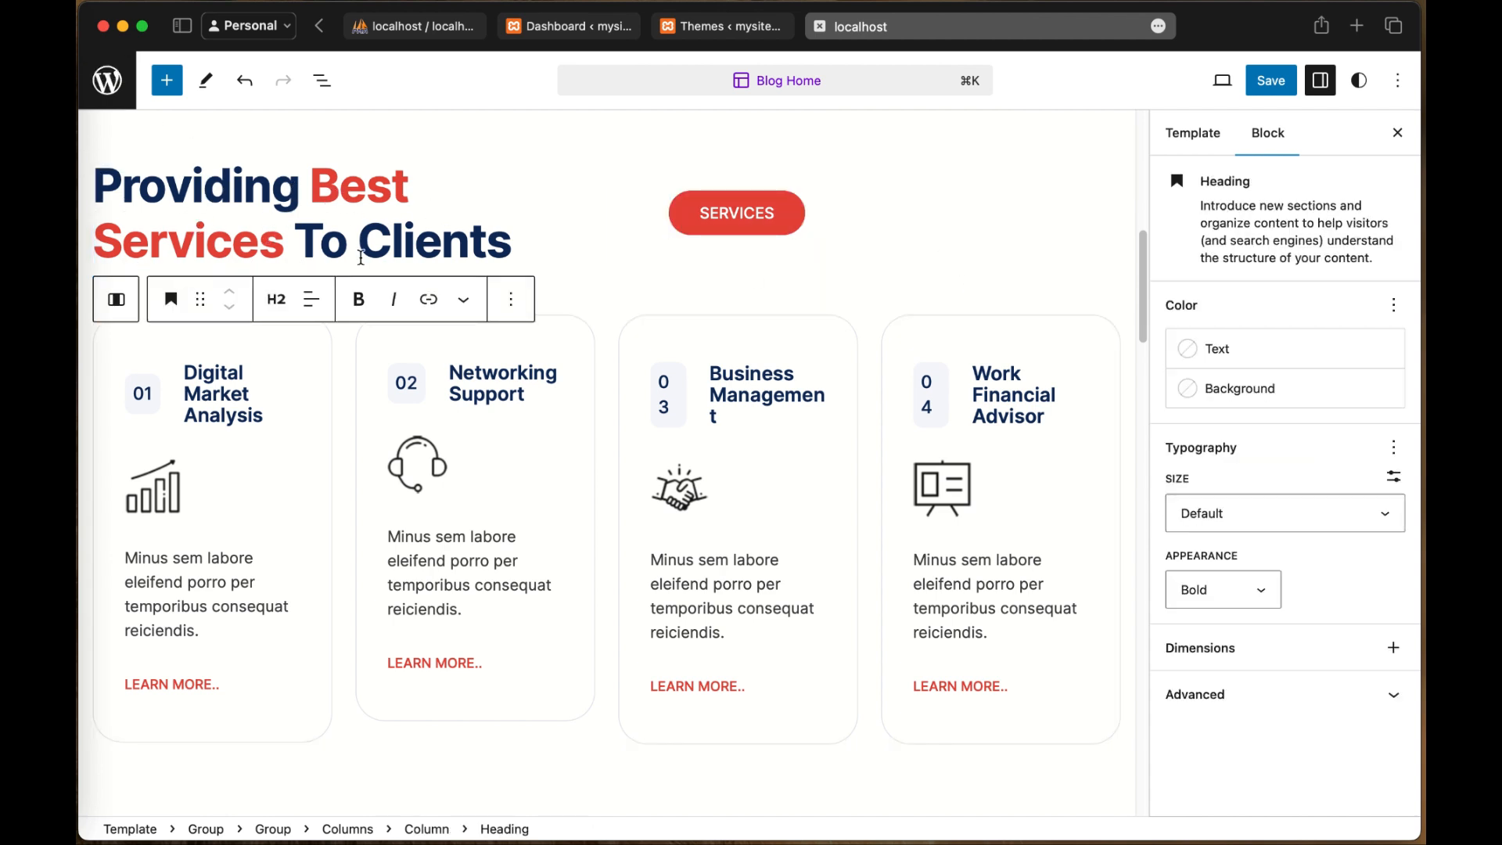
double_click(340, 191)
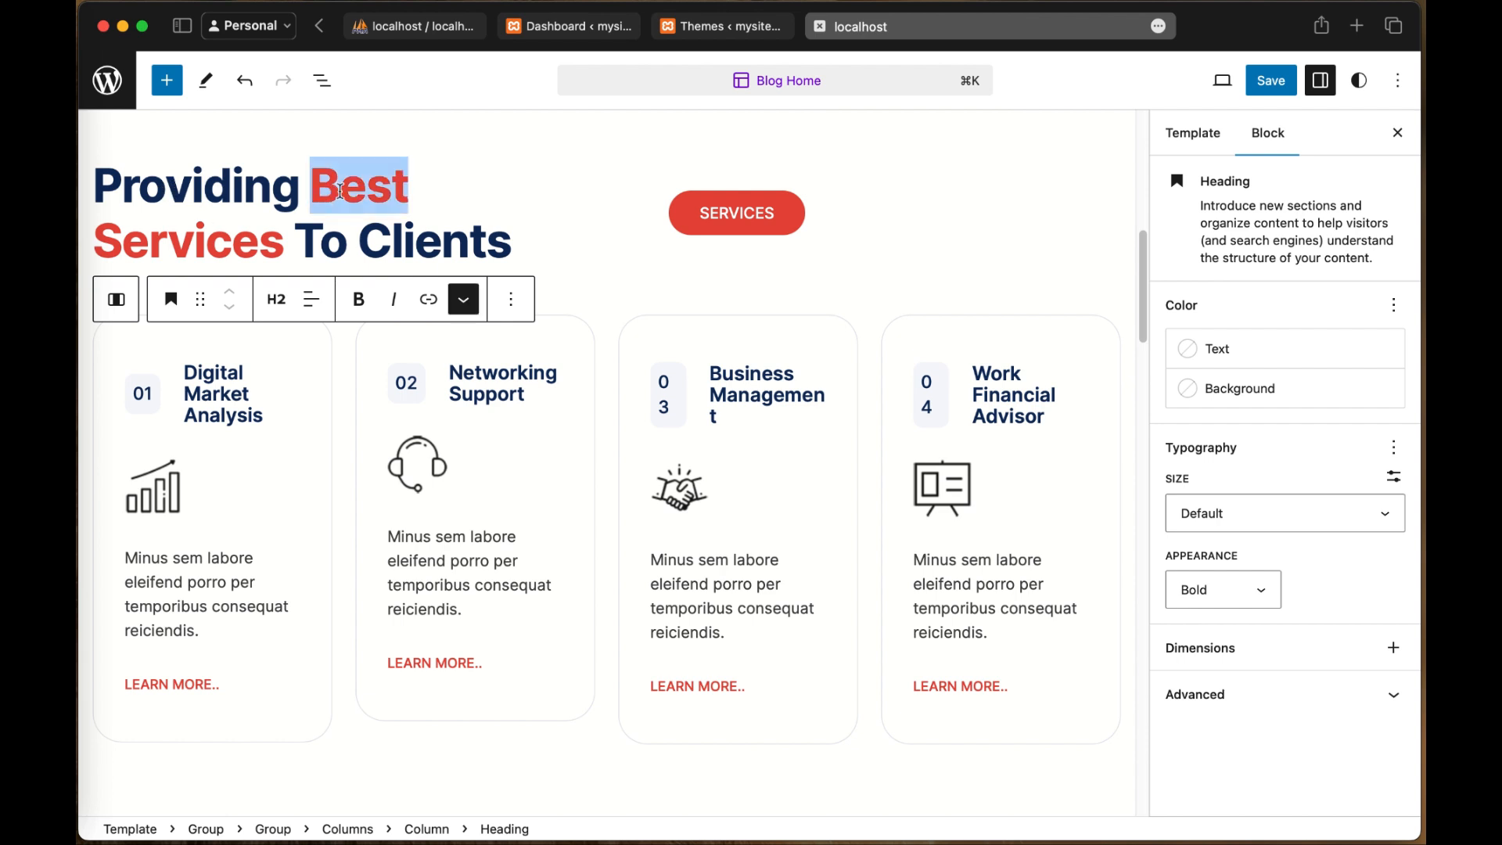
type("Pr")
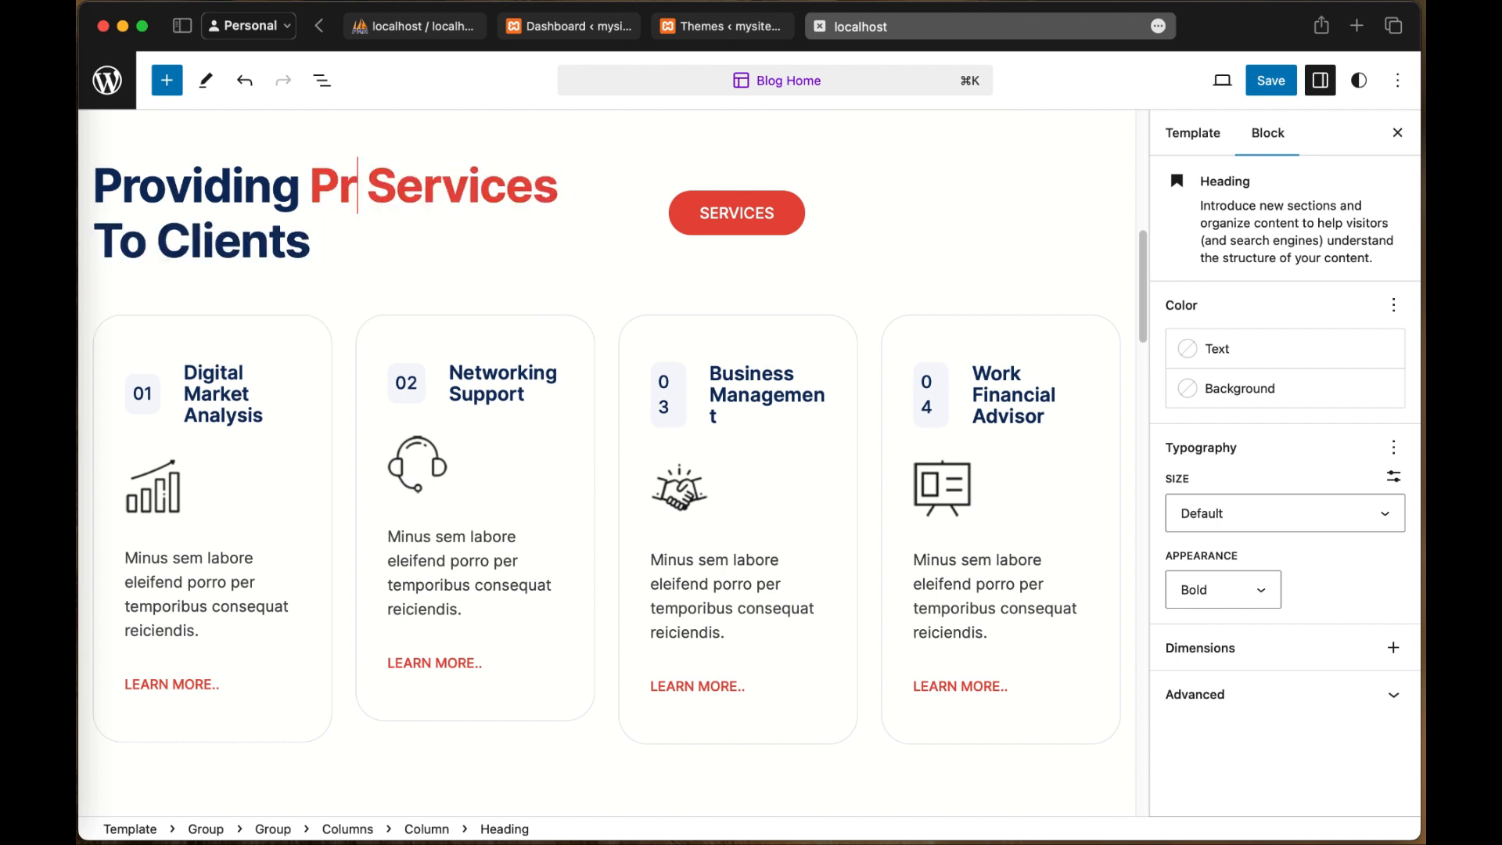
type("o")
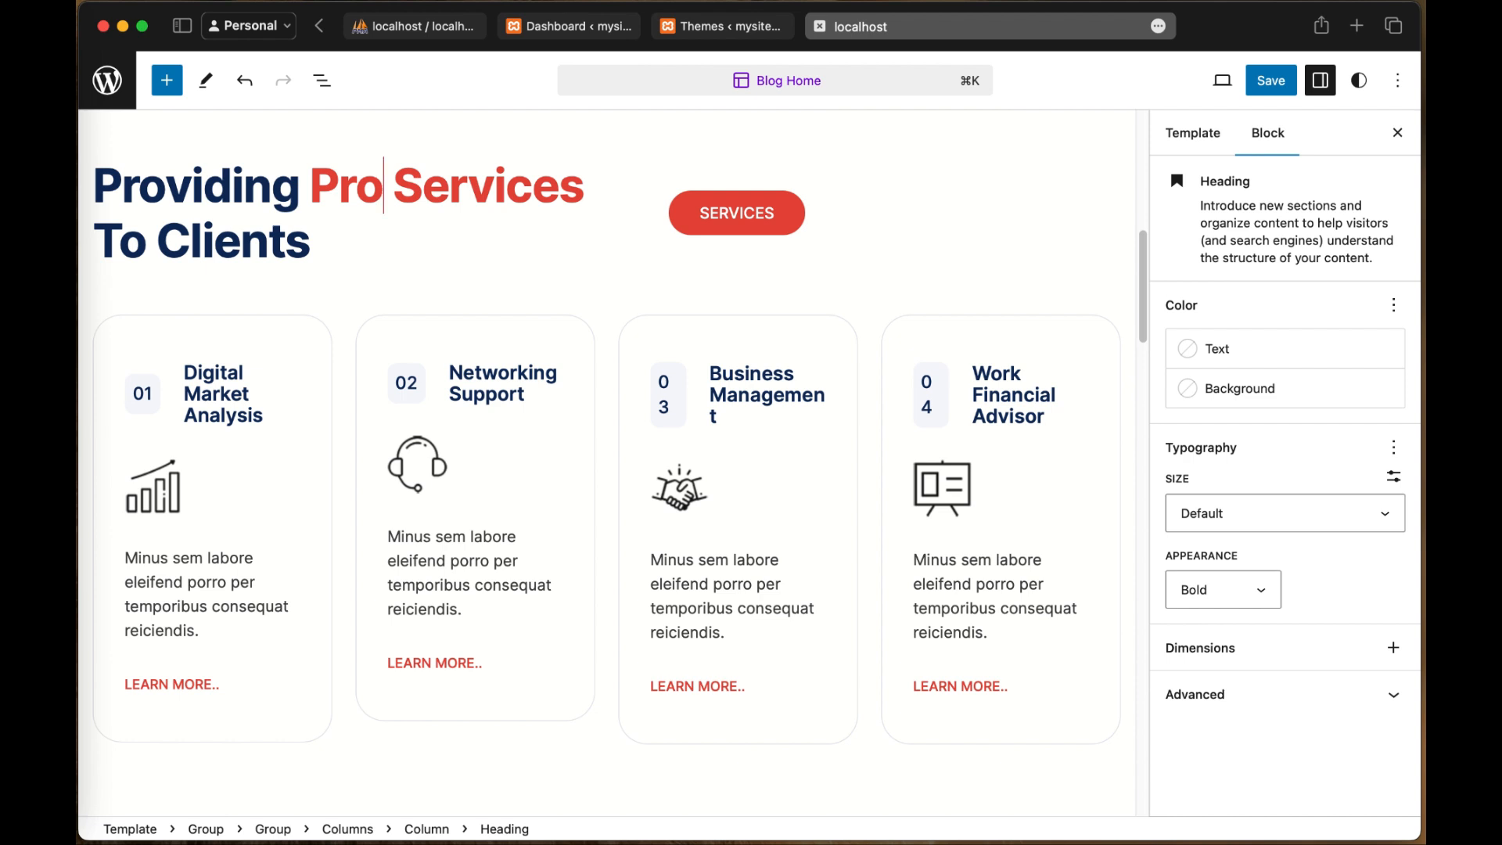
type("founf")
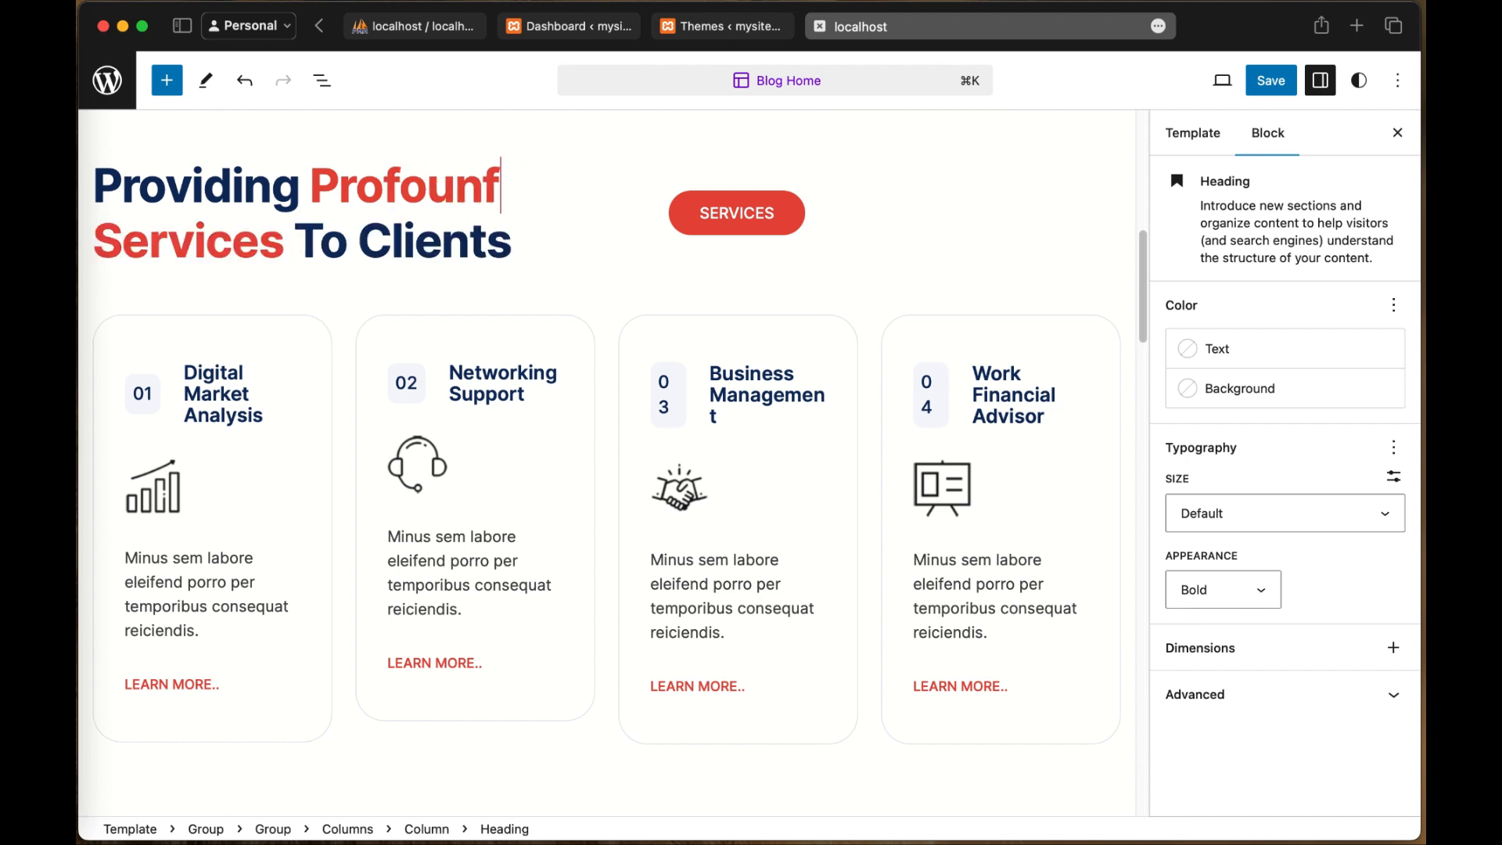
key("BackSpace")
type("d")
left_click(358, 244)
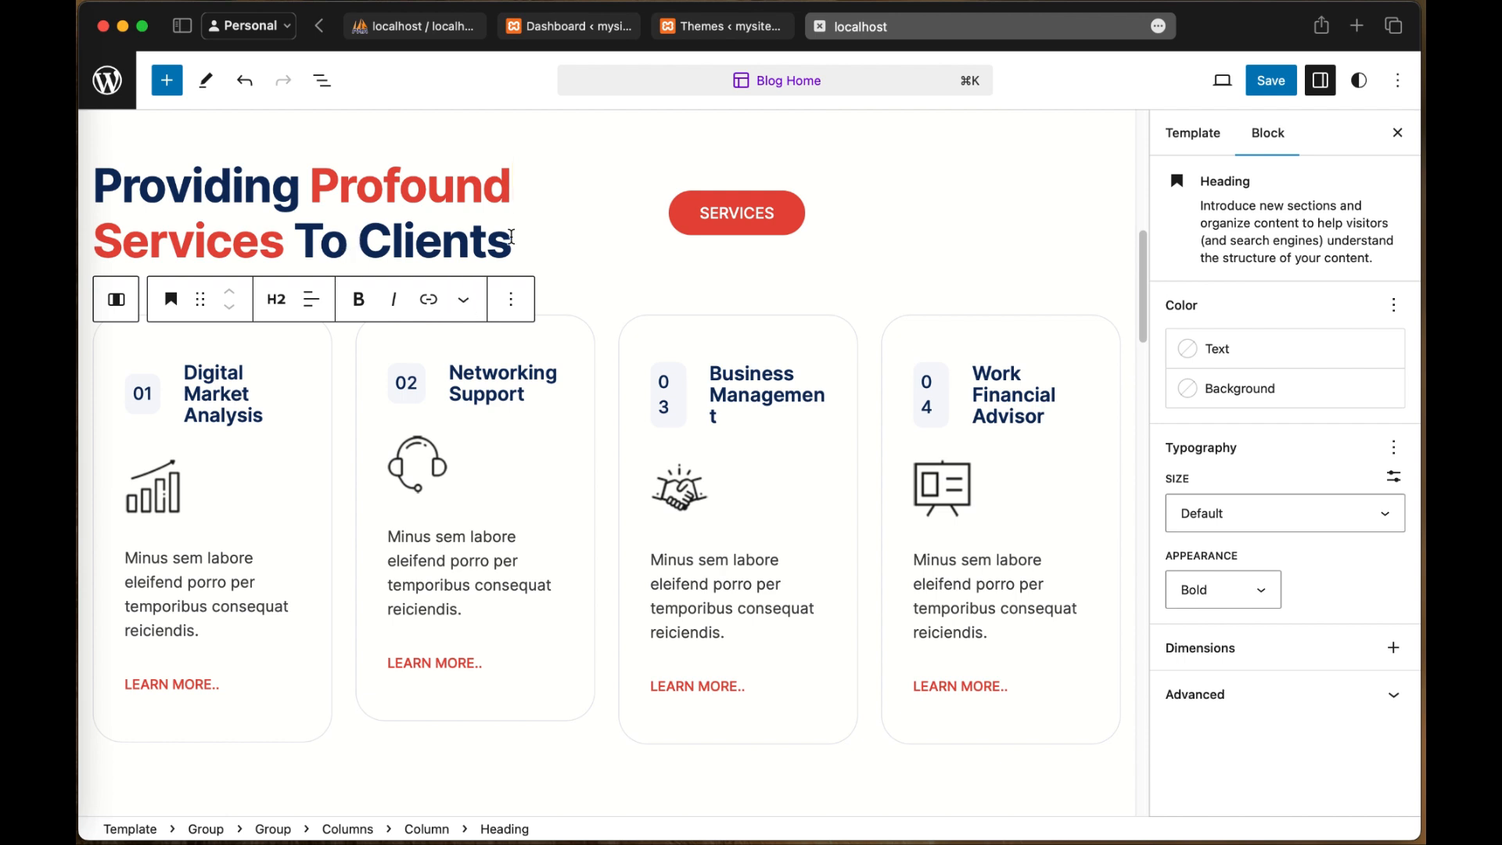
Step: Examine the number badges and description text of the service cards
left_click(142, 393)
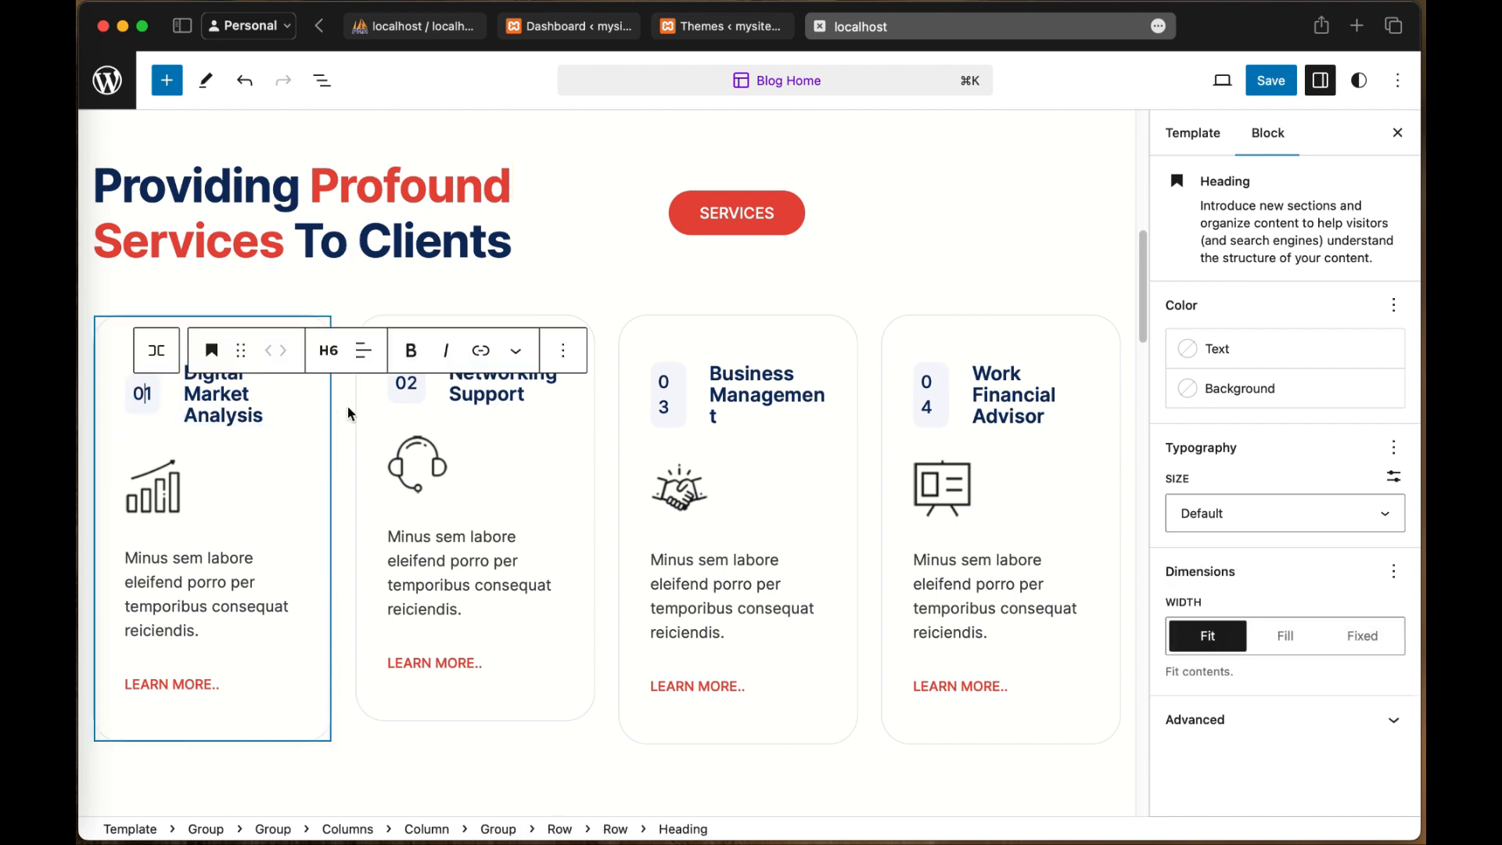
left_click(406, 383)
left_click(671, 395)
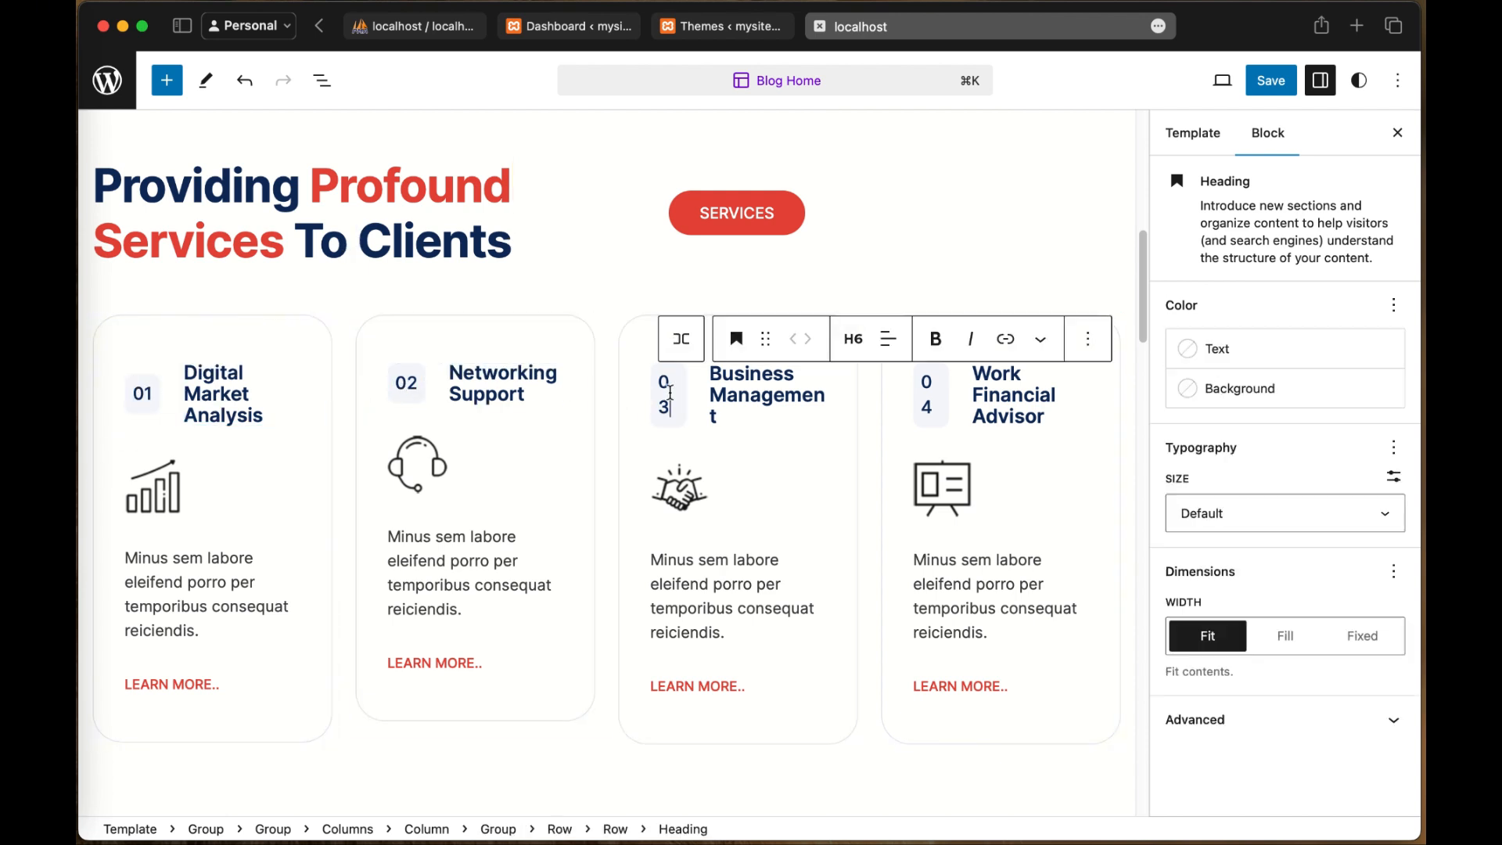
left_click(927, 395)
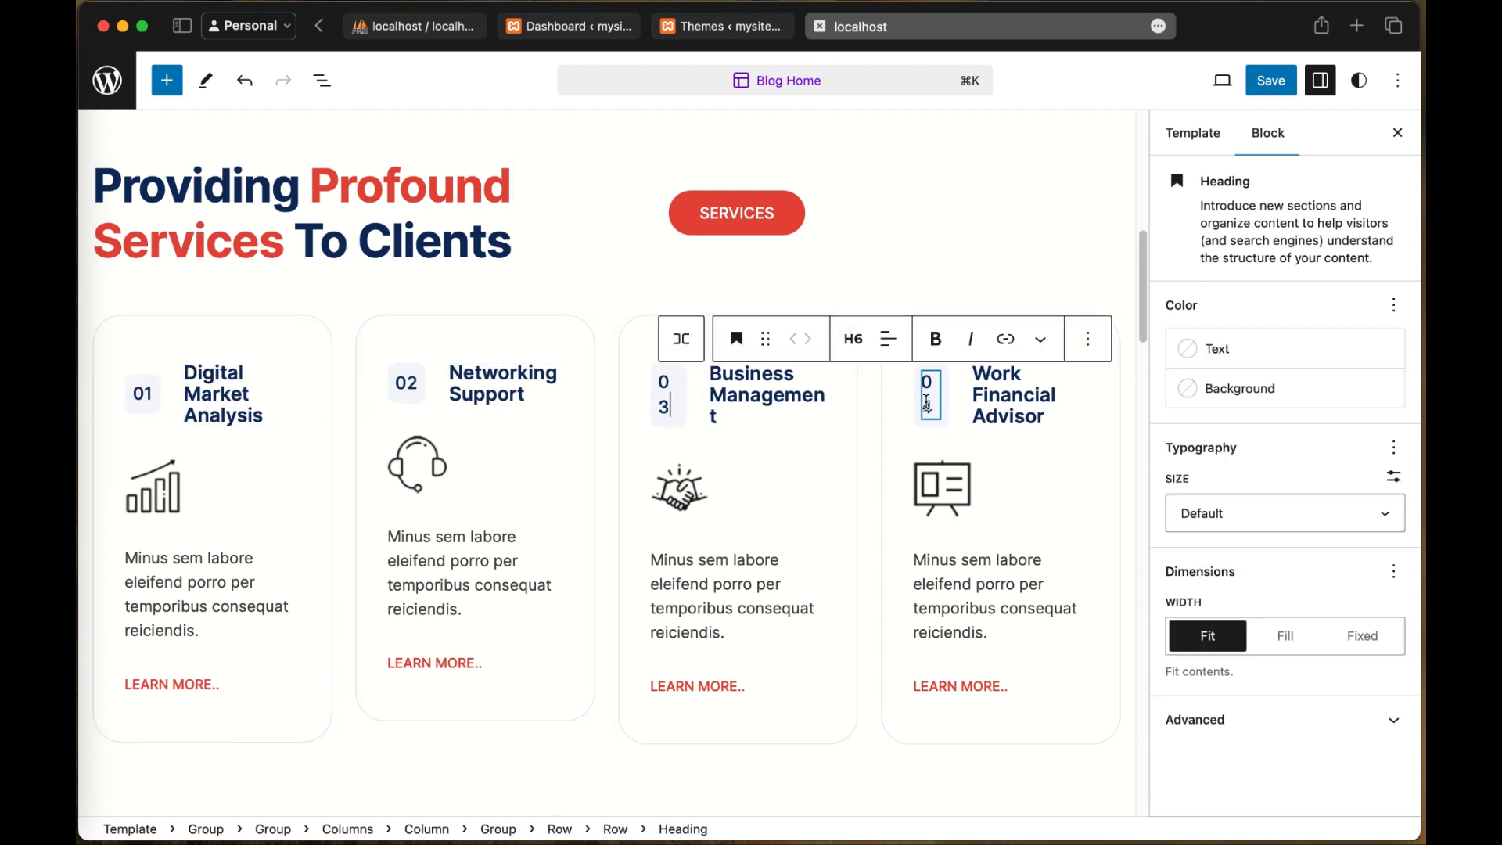
left_click(192, 559)
Step: Replace the Networking Support card's description paragraph with the filler text rrtuhjjklmvhbbjnj
left_click(453, 611)
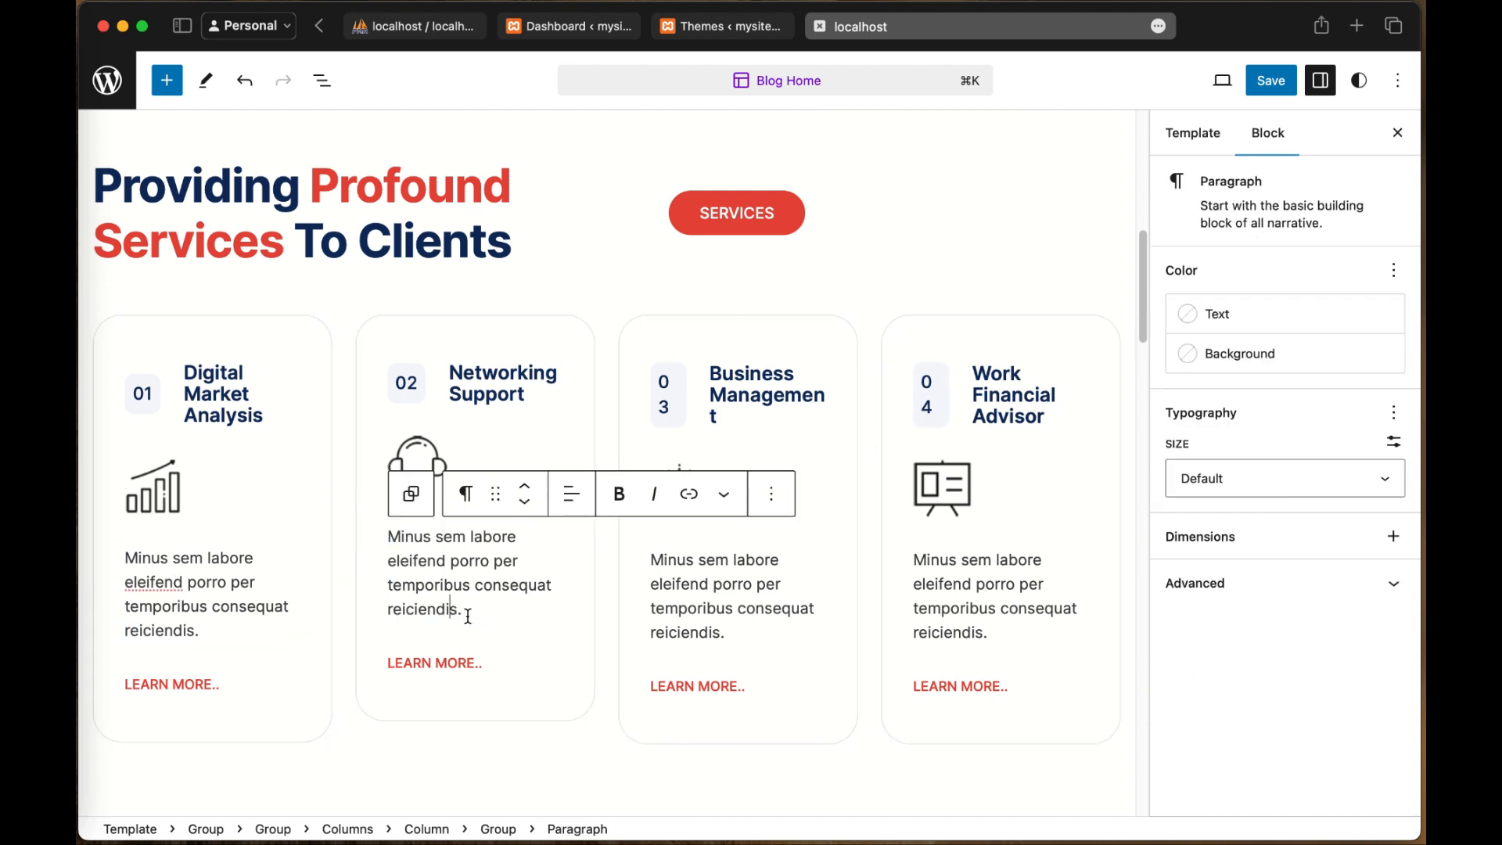
left_click_drag(468, 617, 385, 537)
key("BackSpace")
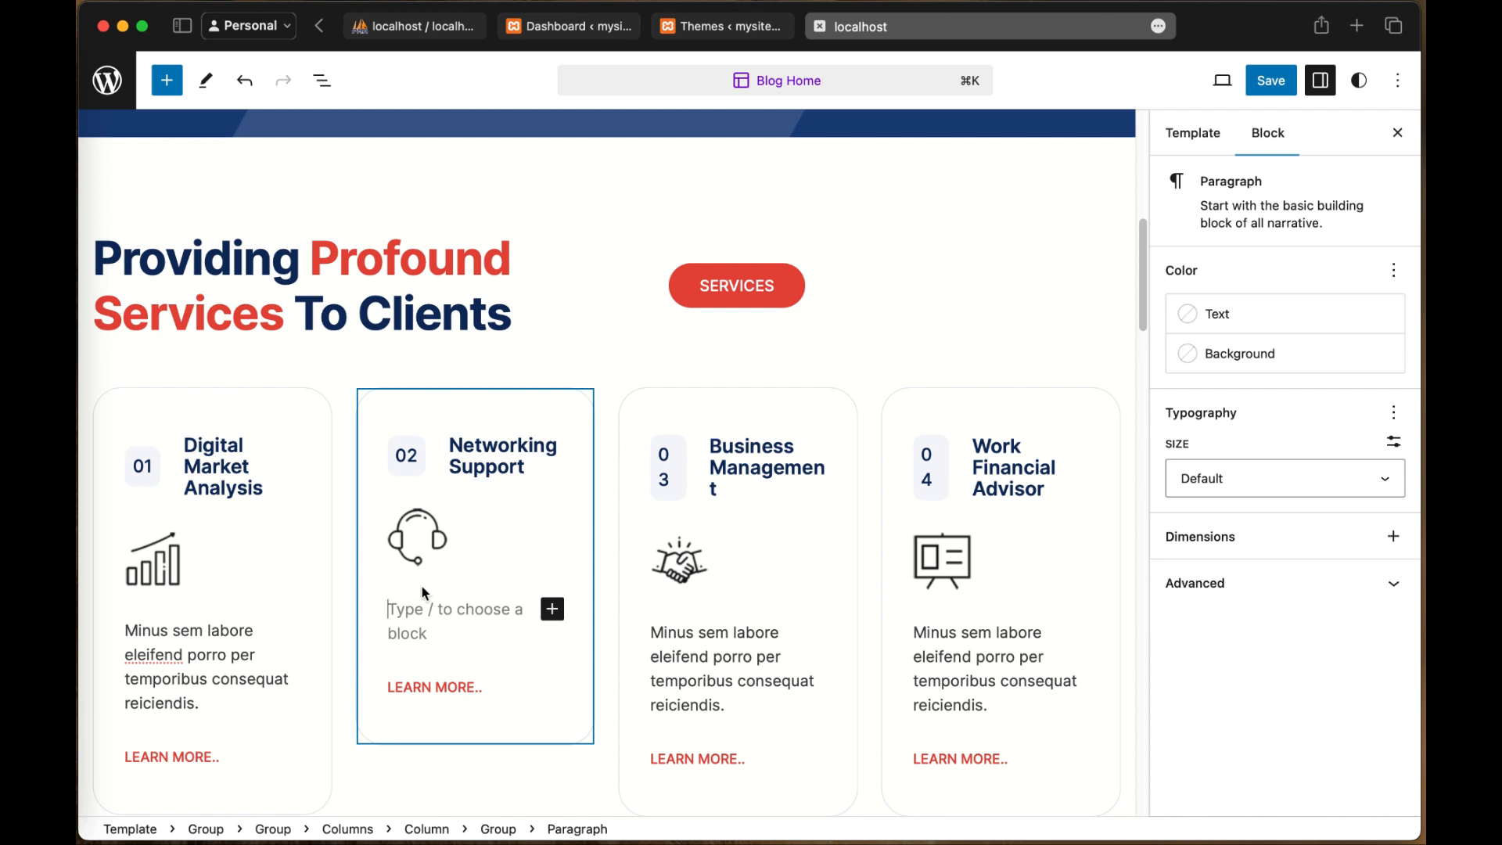
type("rrtuhjjklmvhbbjnj")
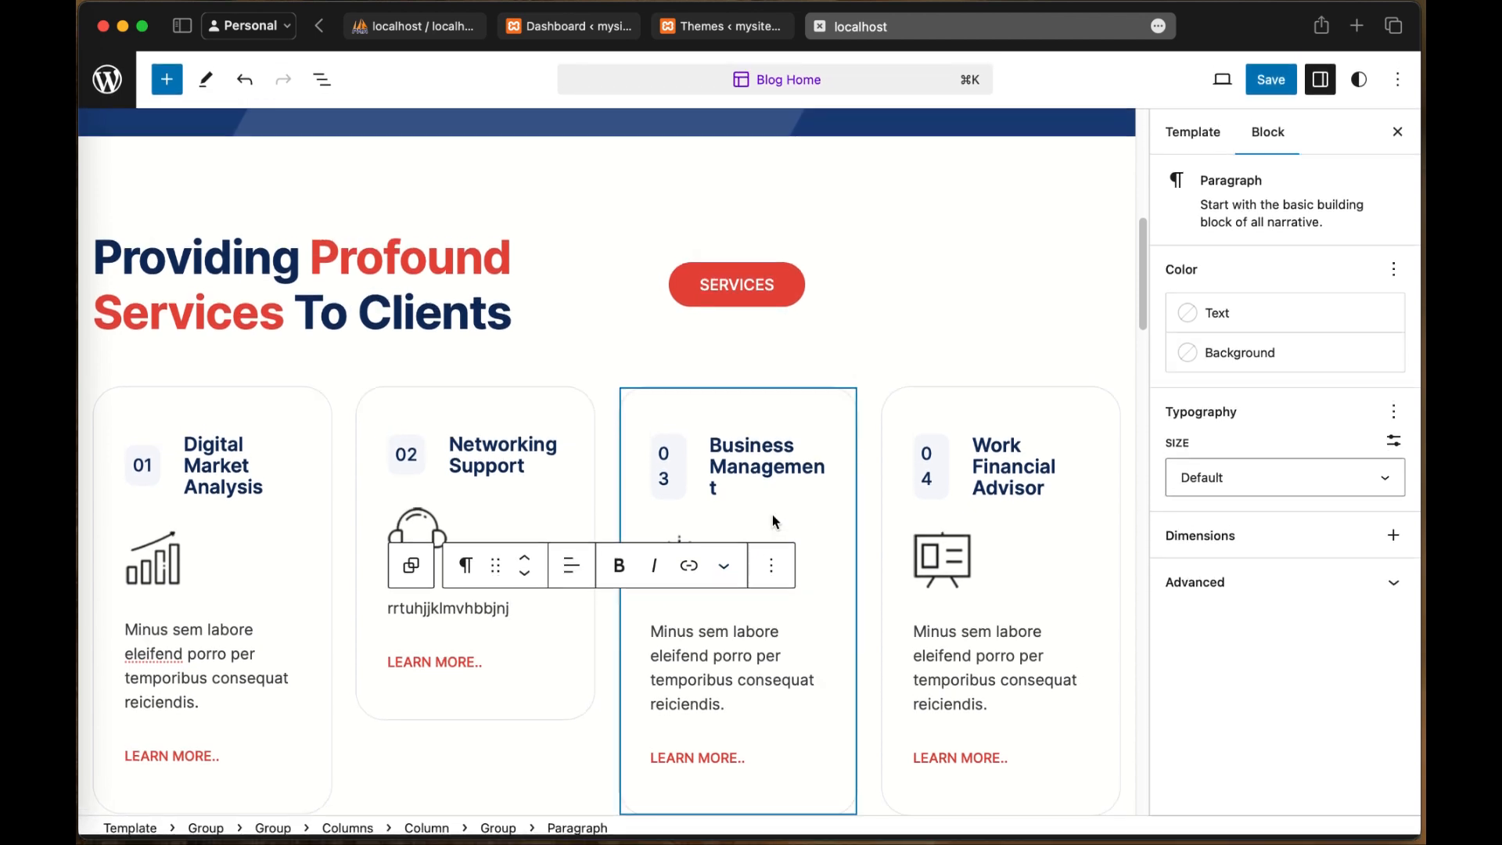
mouse_move(772, 516)
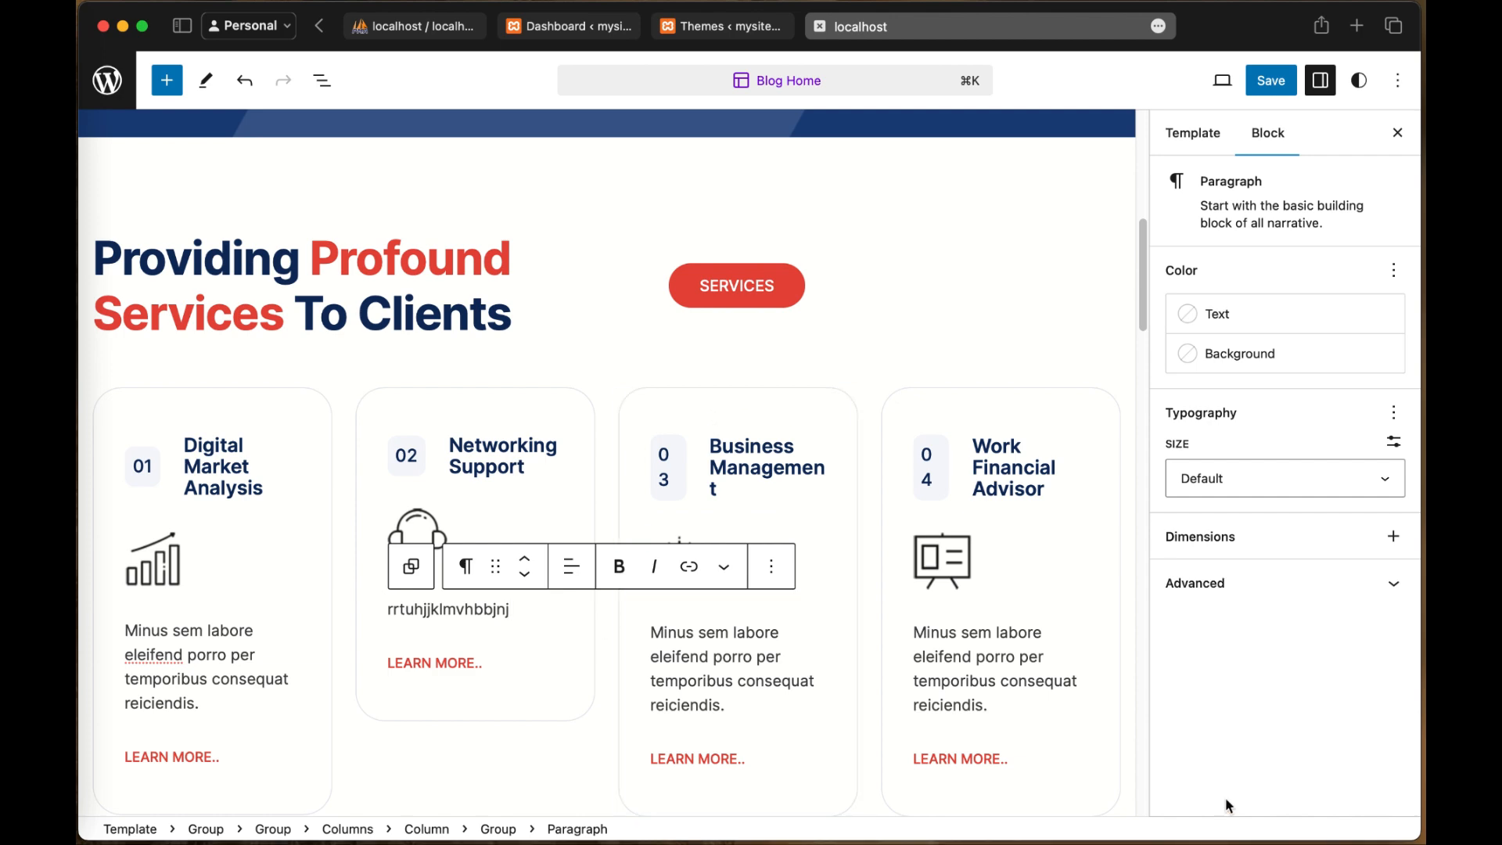
scroll(832, 451, "down", 5)
scroll(832, 452, "down", 3)
scroll(831, 452, "up", 8)
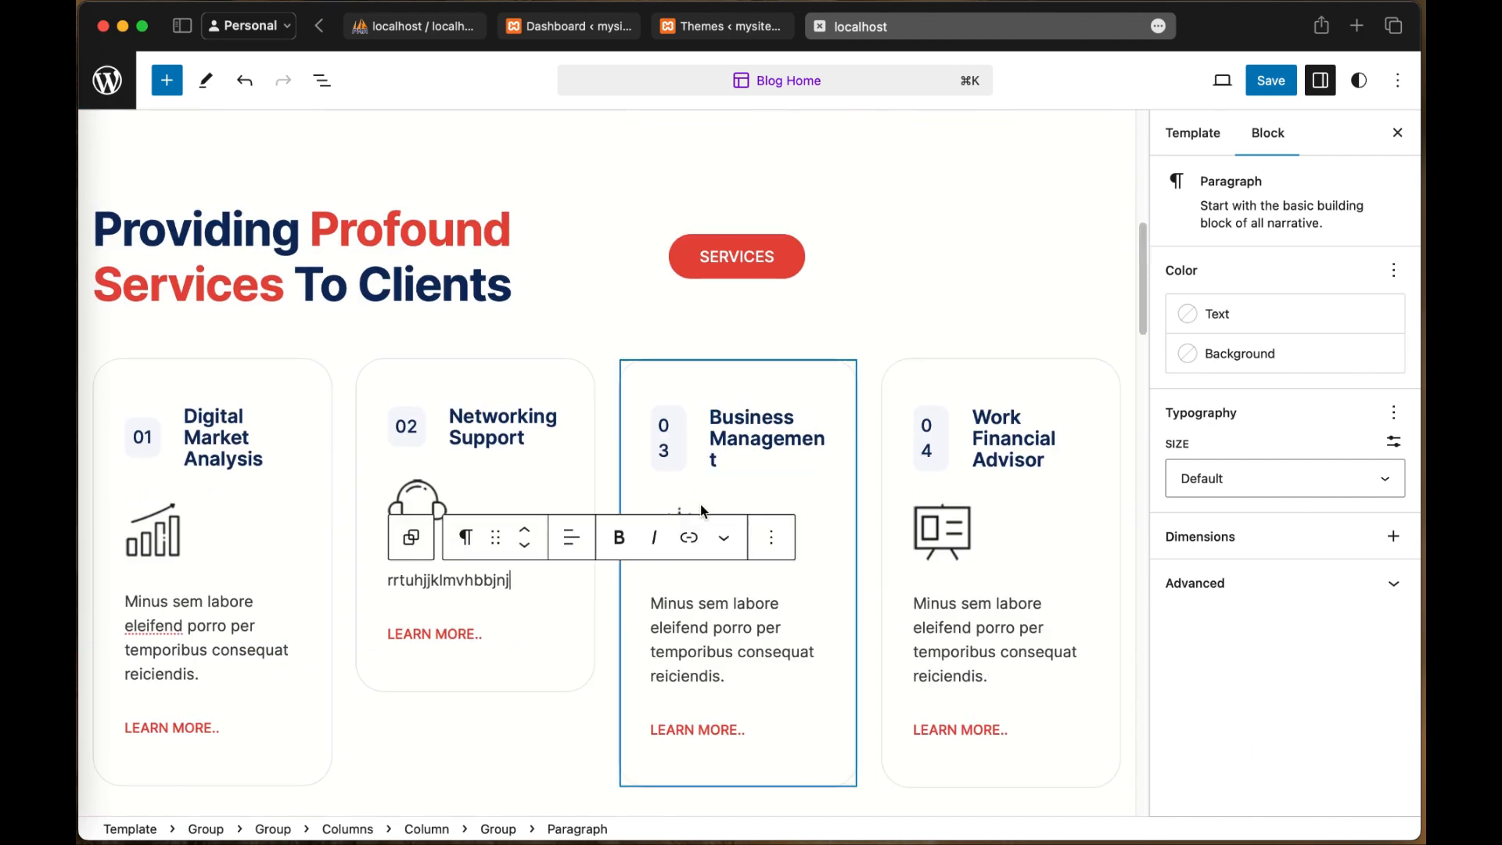
Step: Undo the text replacement in the Networking Support card's description
double_click(498, 583)
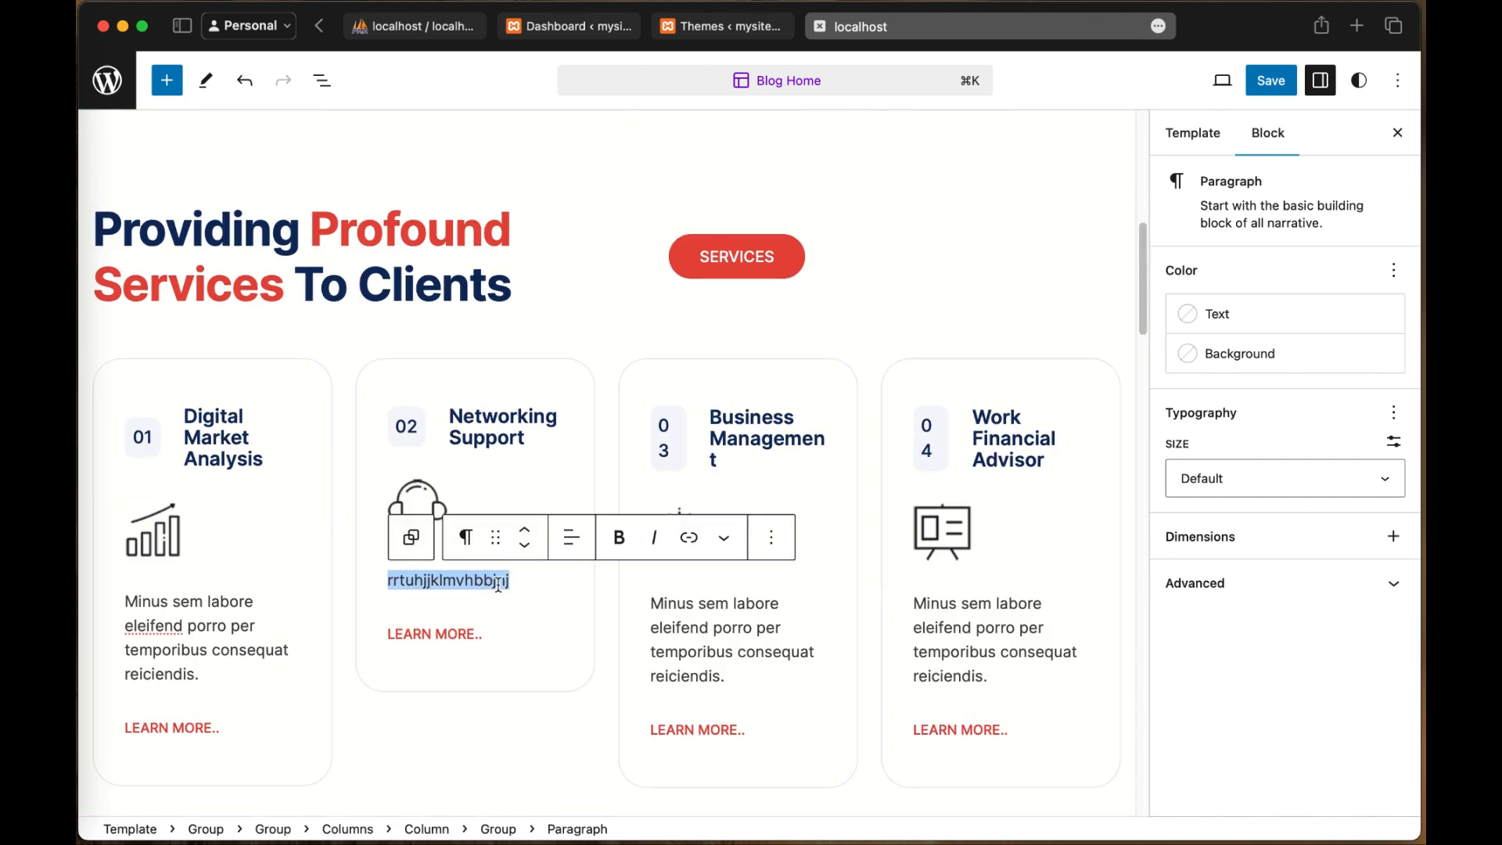
key("super+z")
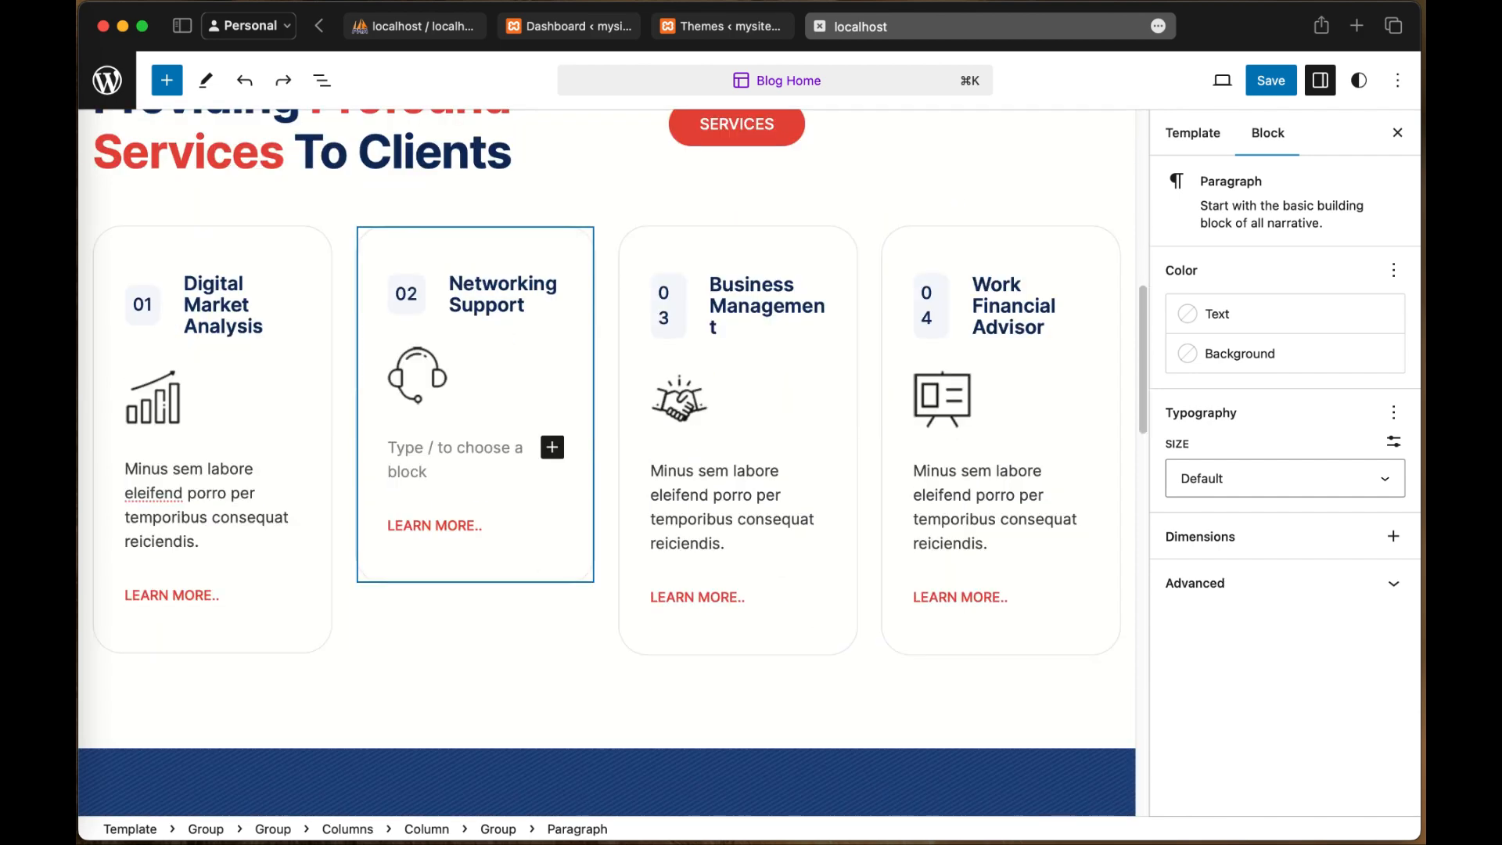
key("super+z")
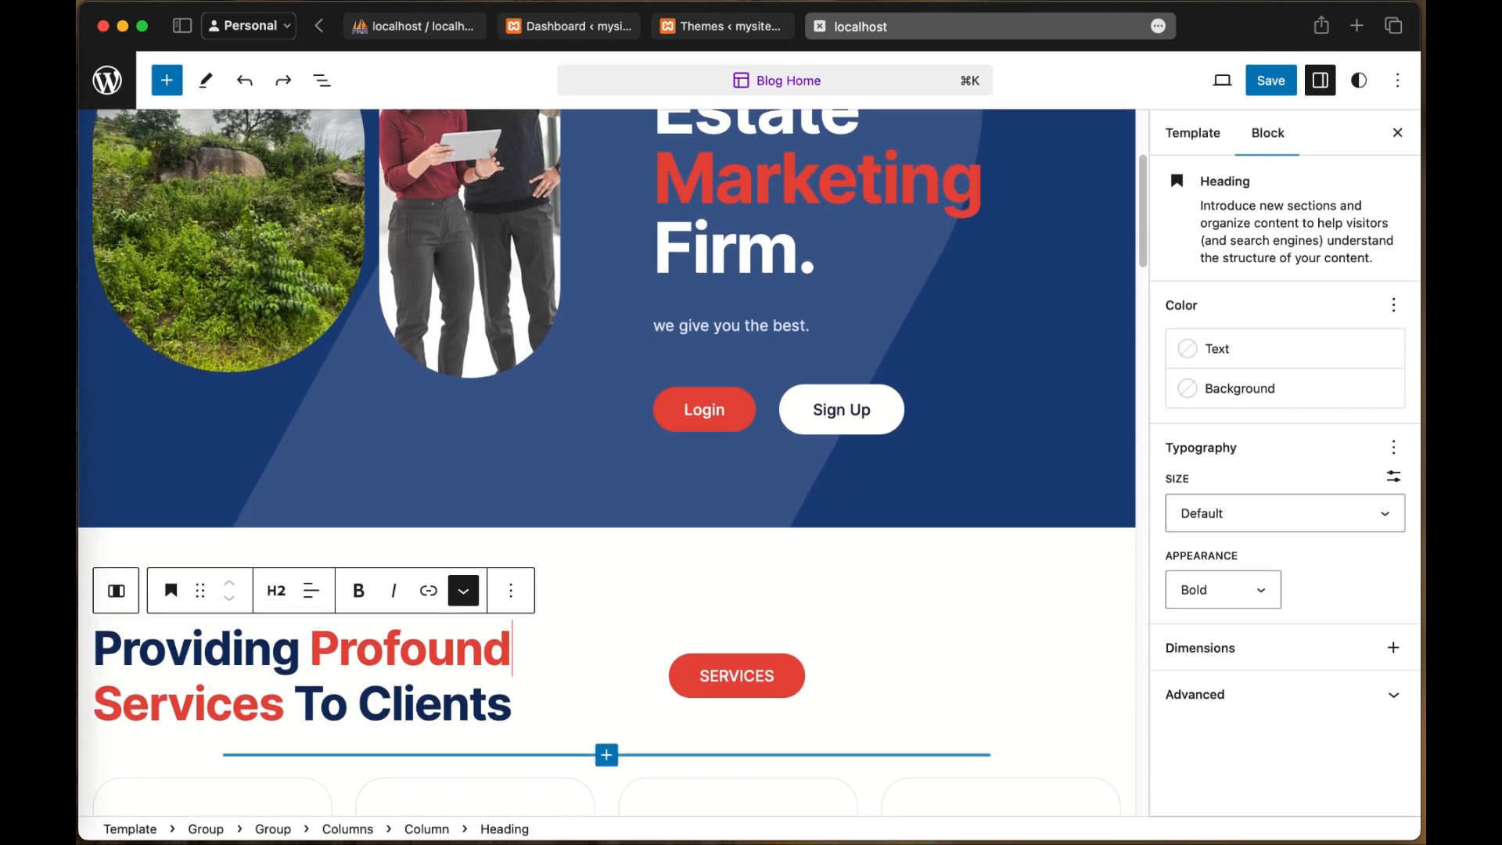
Step: Examine the service cards and the questions, paragraph and image in the Quality & Affordable Pricing section below
scroll(929, 607, "down", 10)
left_click(931, 608)
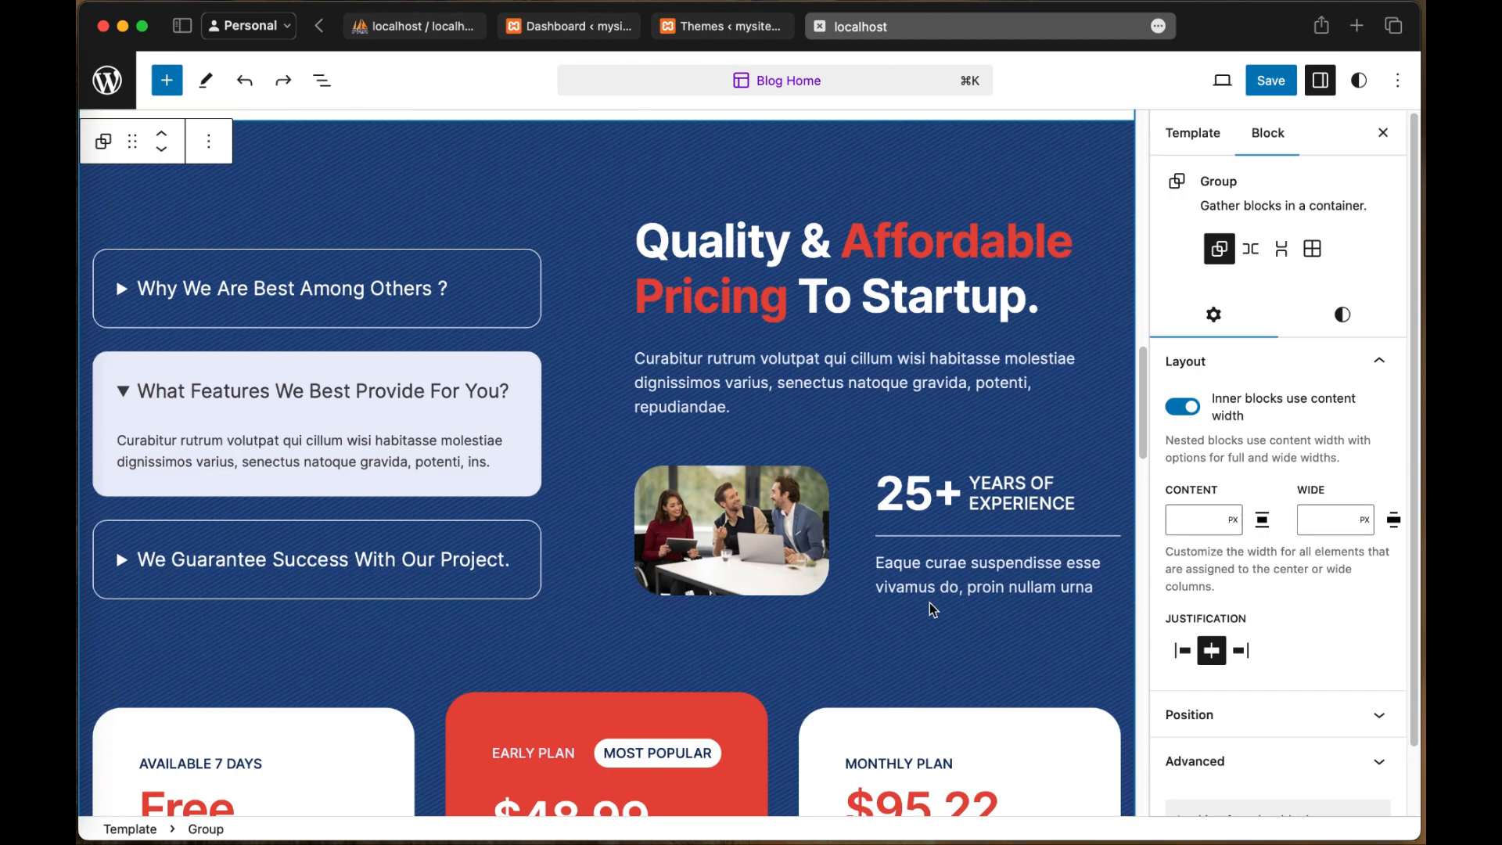
scroll(744, 479, "up", 6)
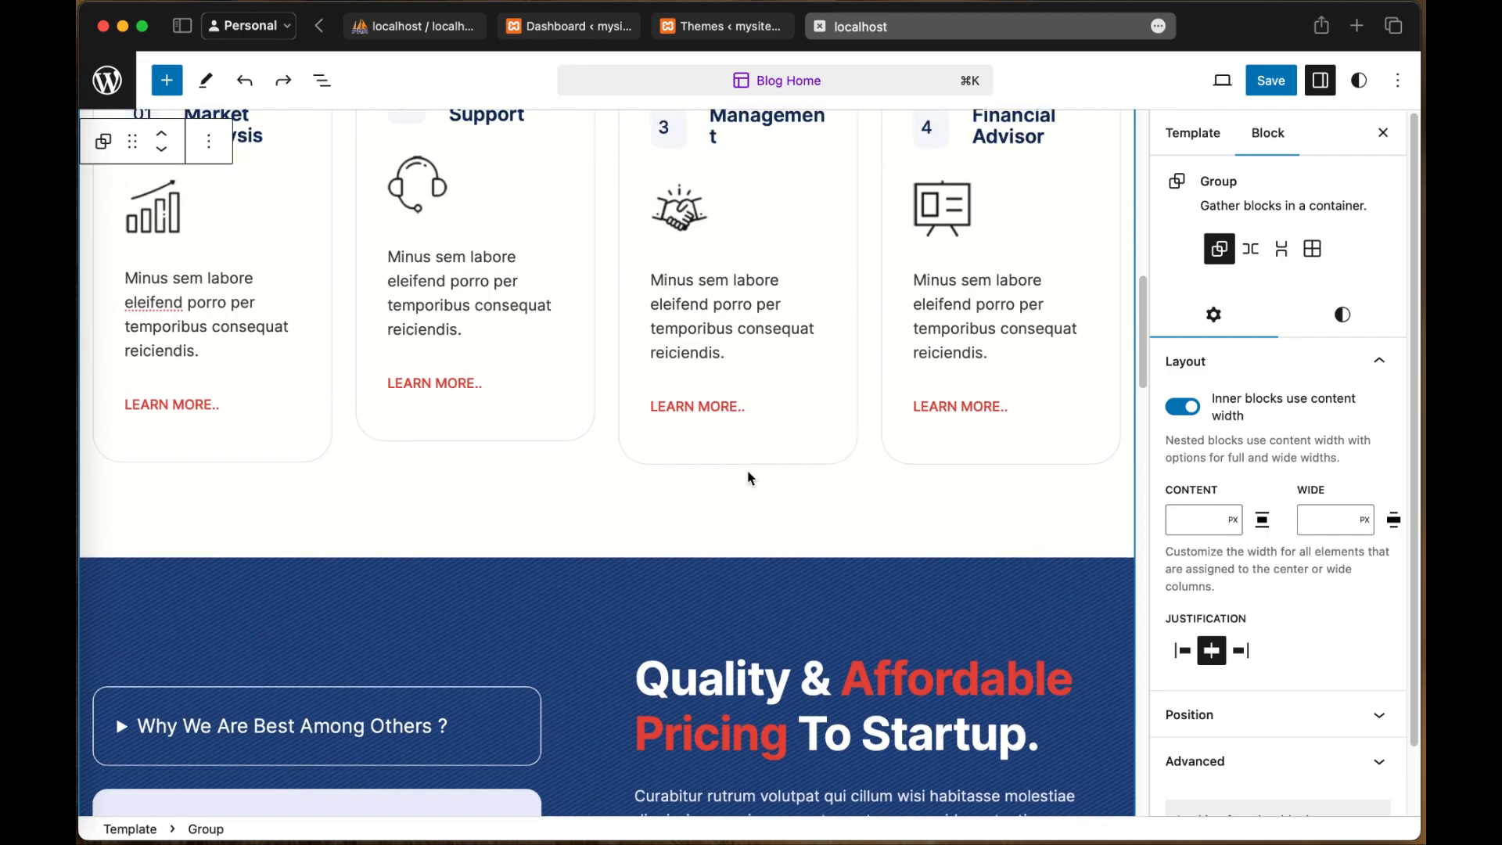
scroll(494, 287, "up", 2)
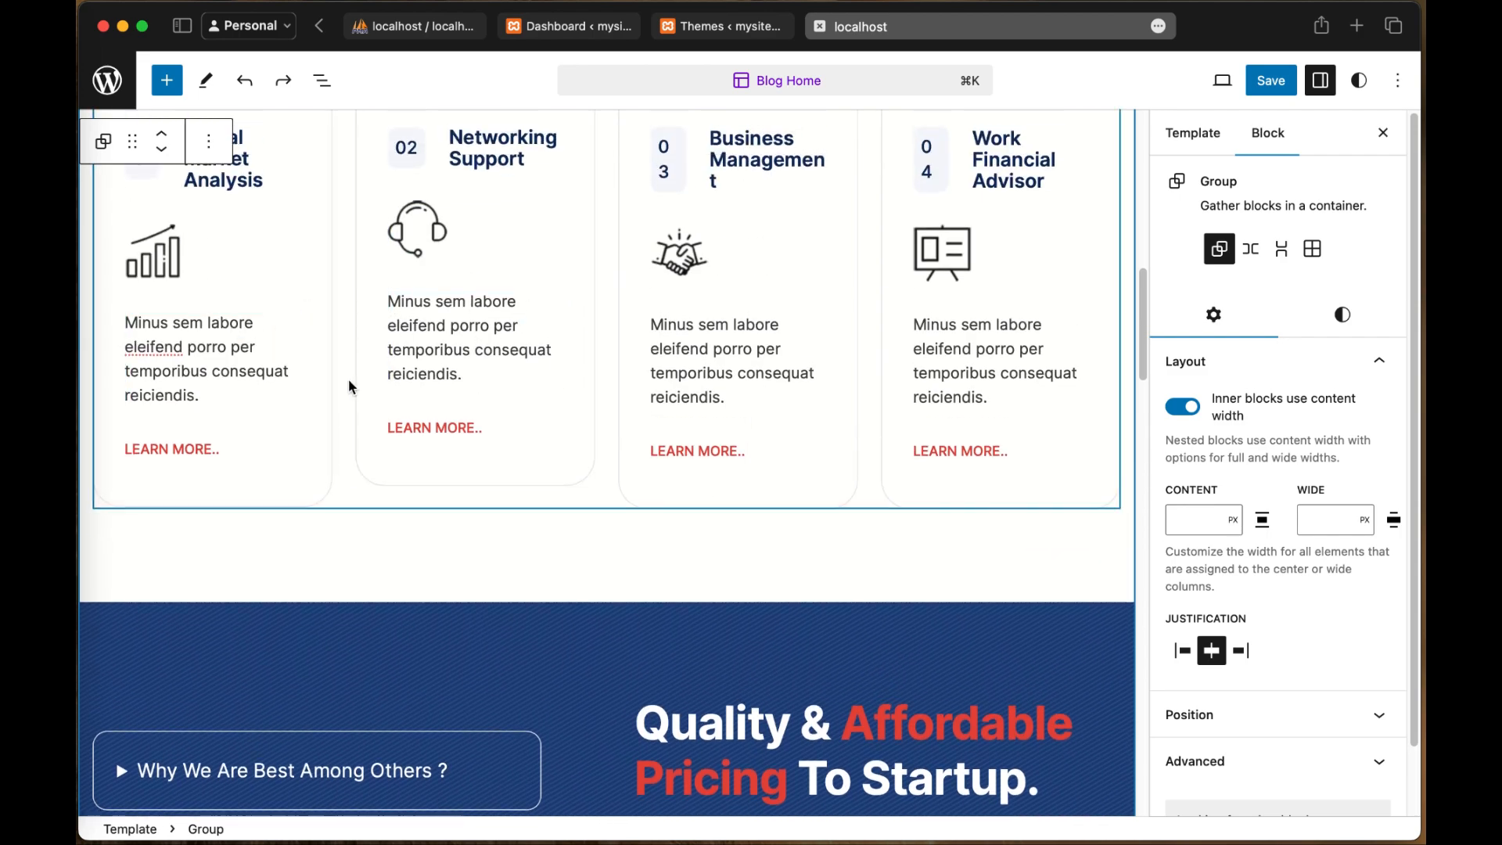
left_click(544, 374)
scroll(548, 391, "down", 8)
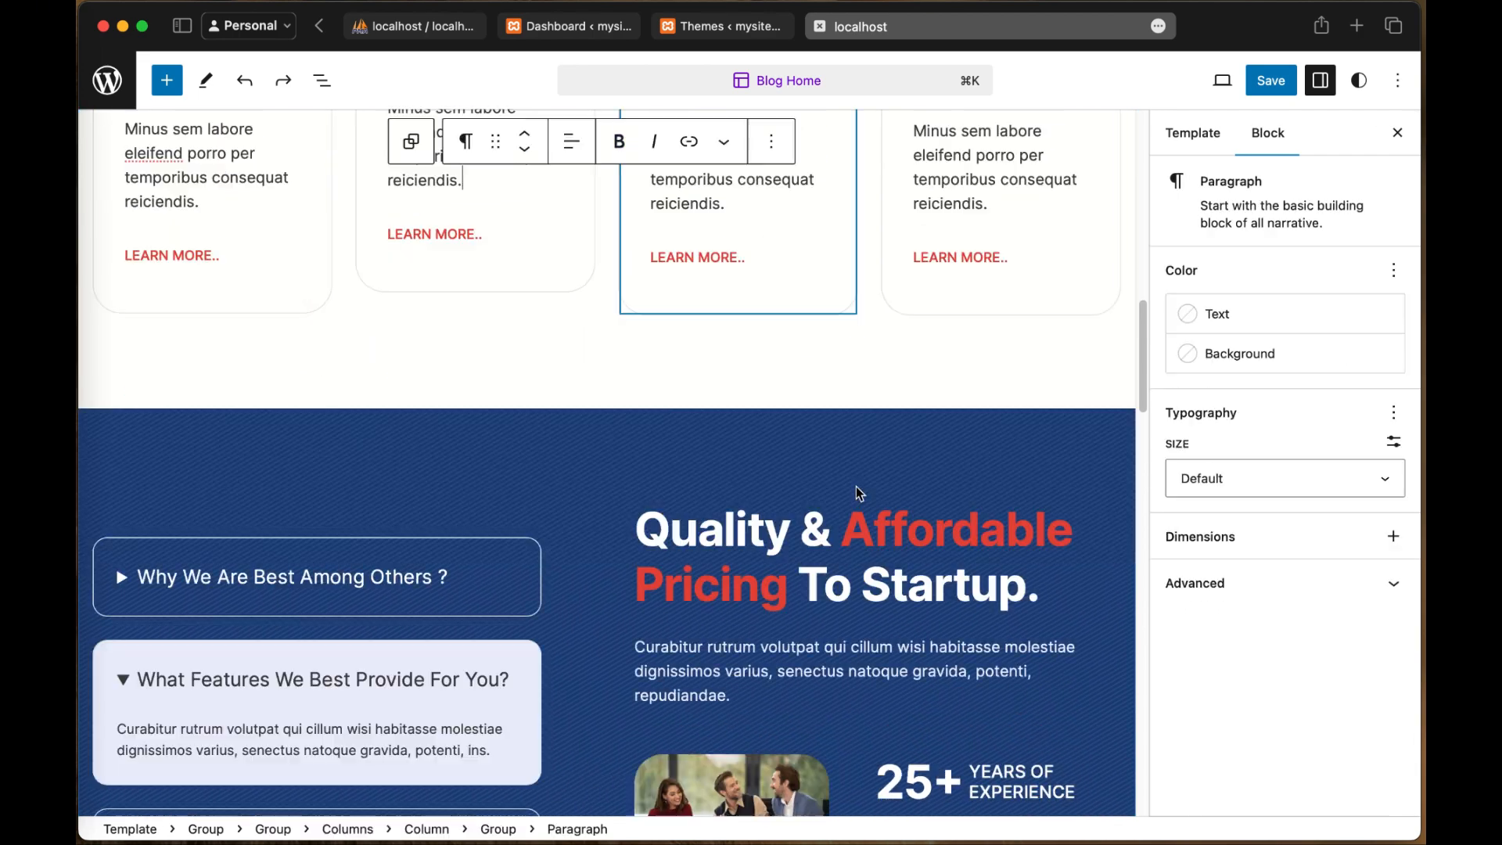
left_click(277, 268)
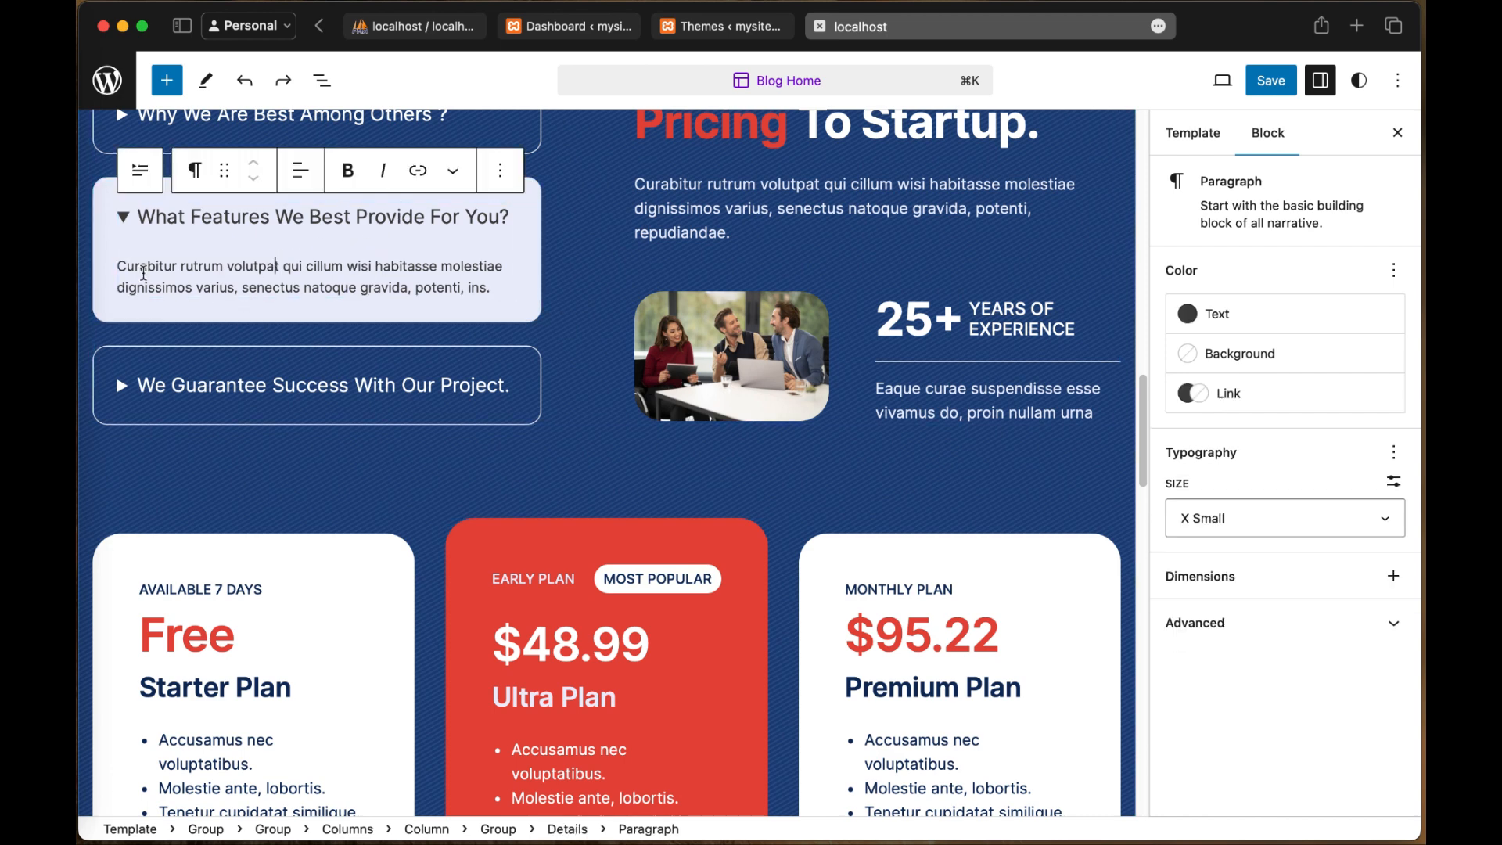
scroll(187, 275, "up", 3)
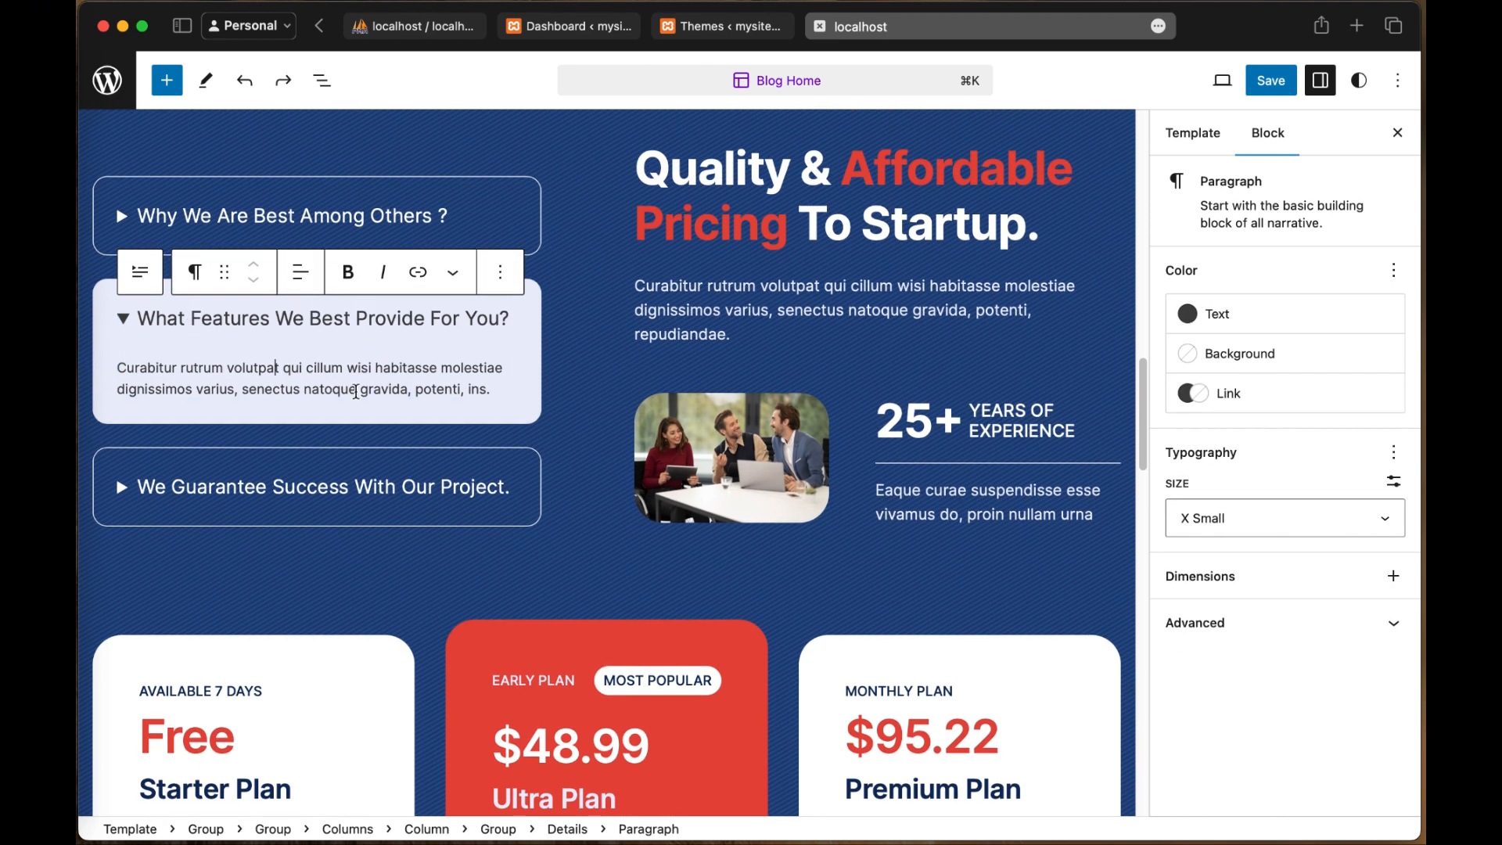
left_click_drag(484, 387, 126, 360)
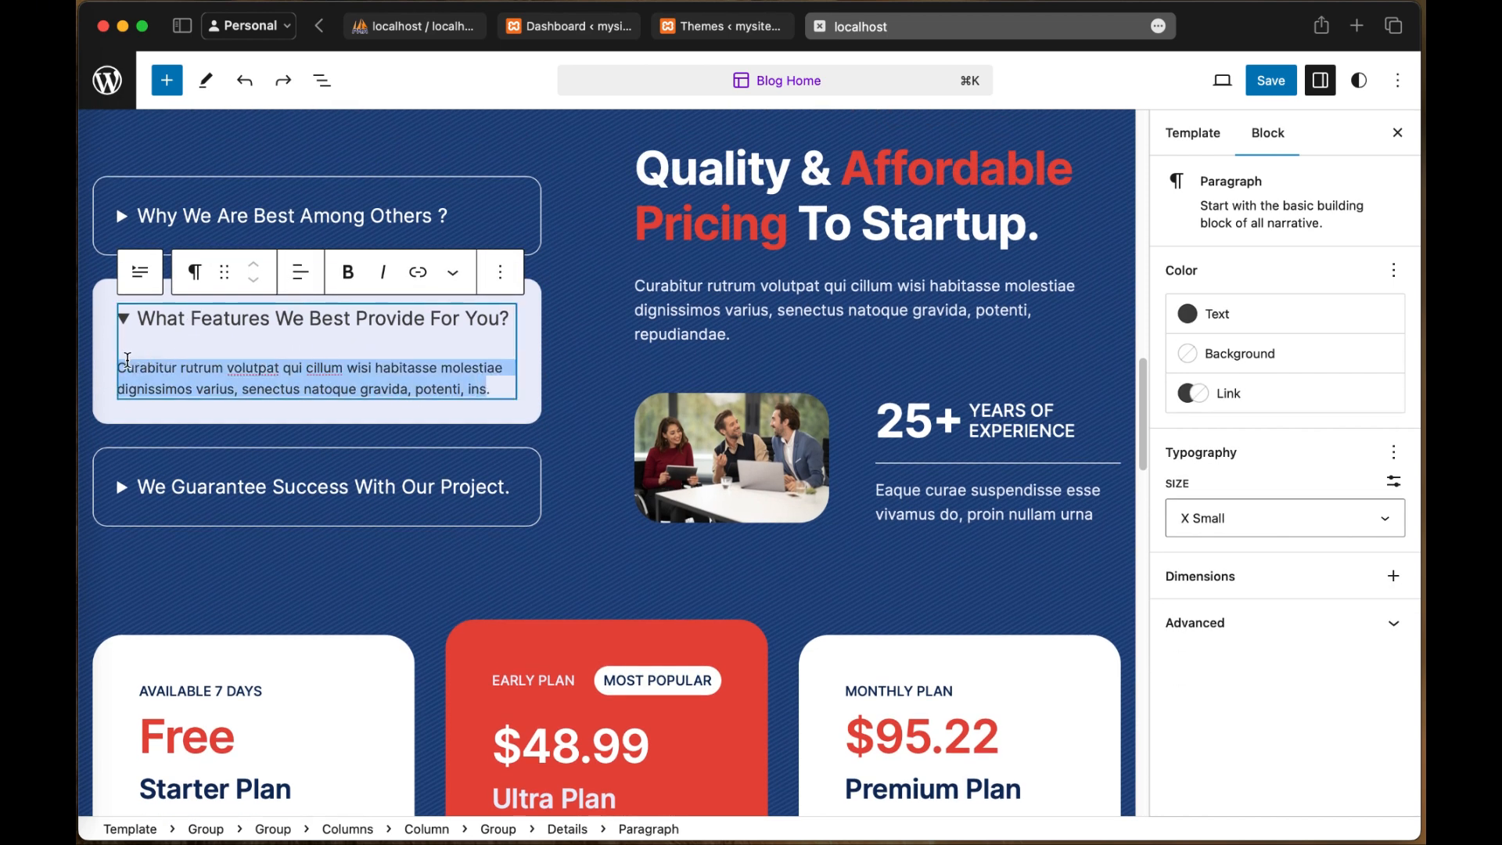
left_click(786, 227)
left_click(782, 321)
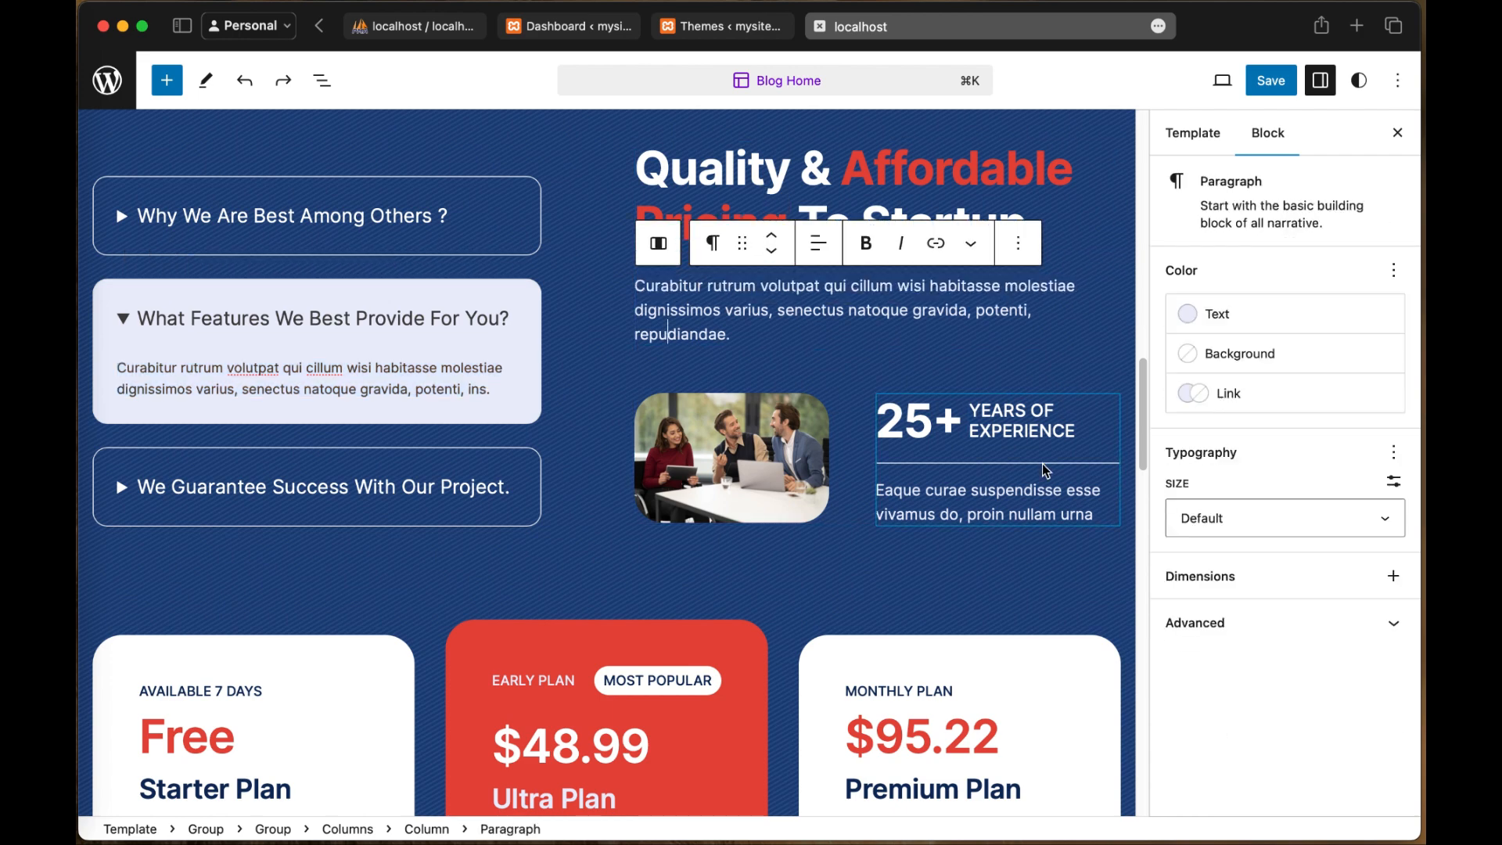
left_click(732, 458)
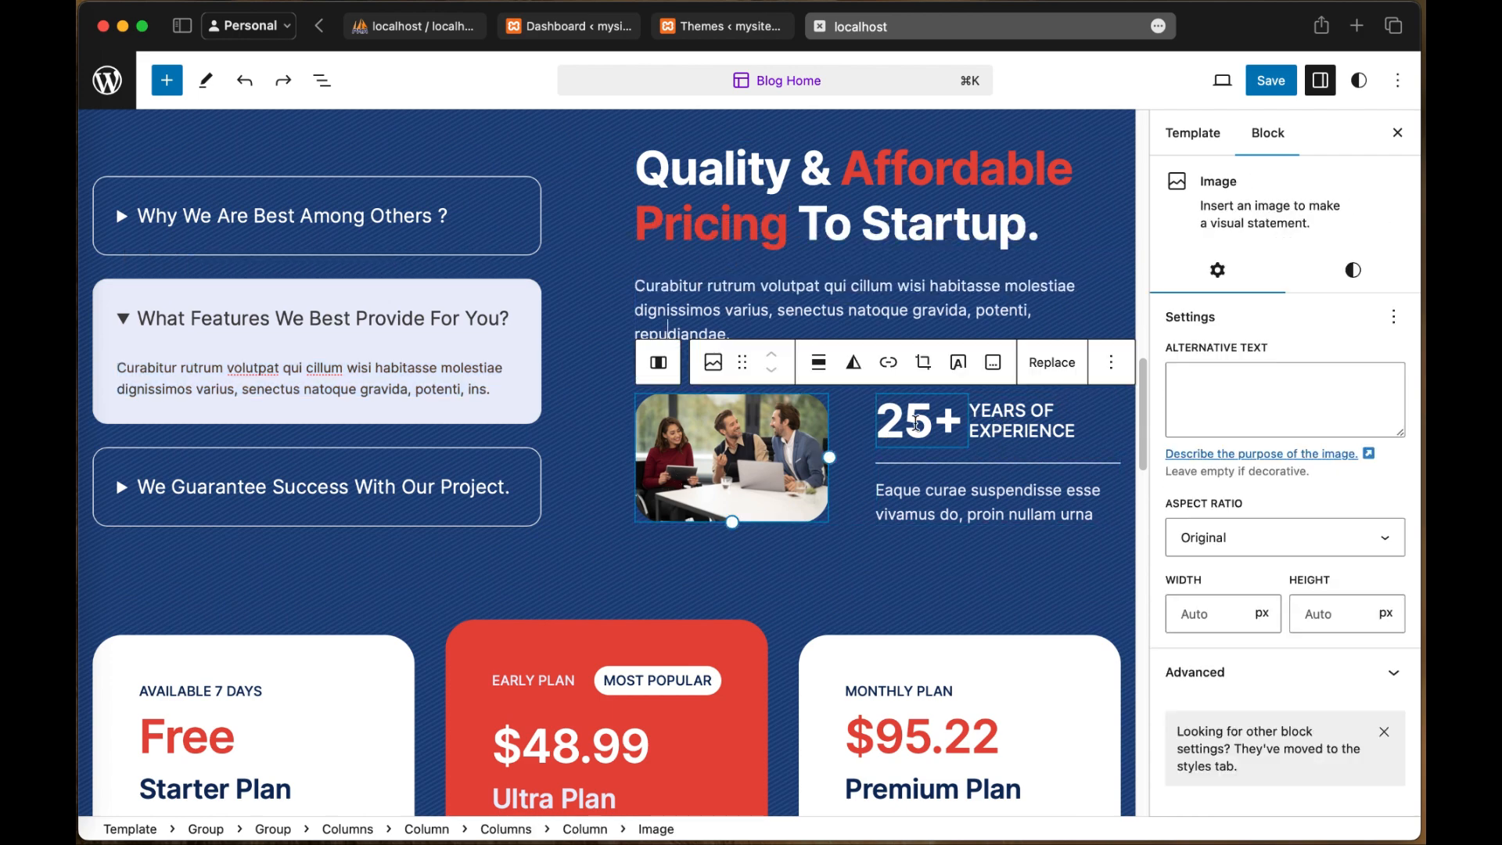
Step: Change the years-of-experience figure in the Quality & Affordable Pricing section to 40+
left_click(933, 423)
key("BackSpace")
key("BackSpace")
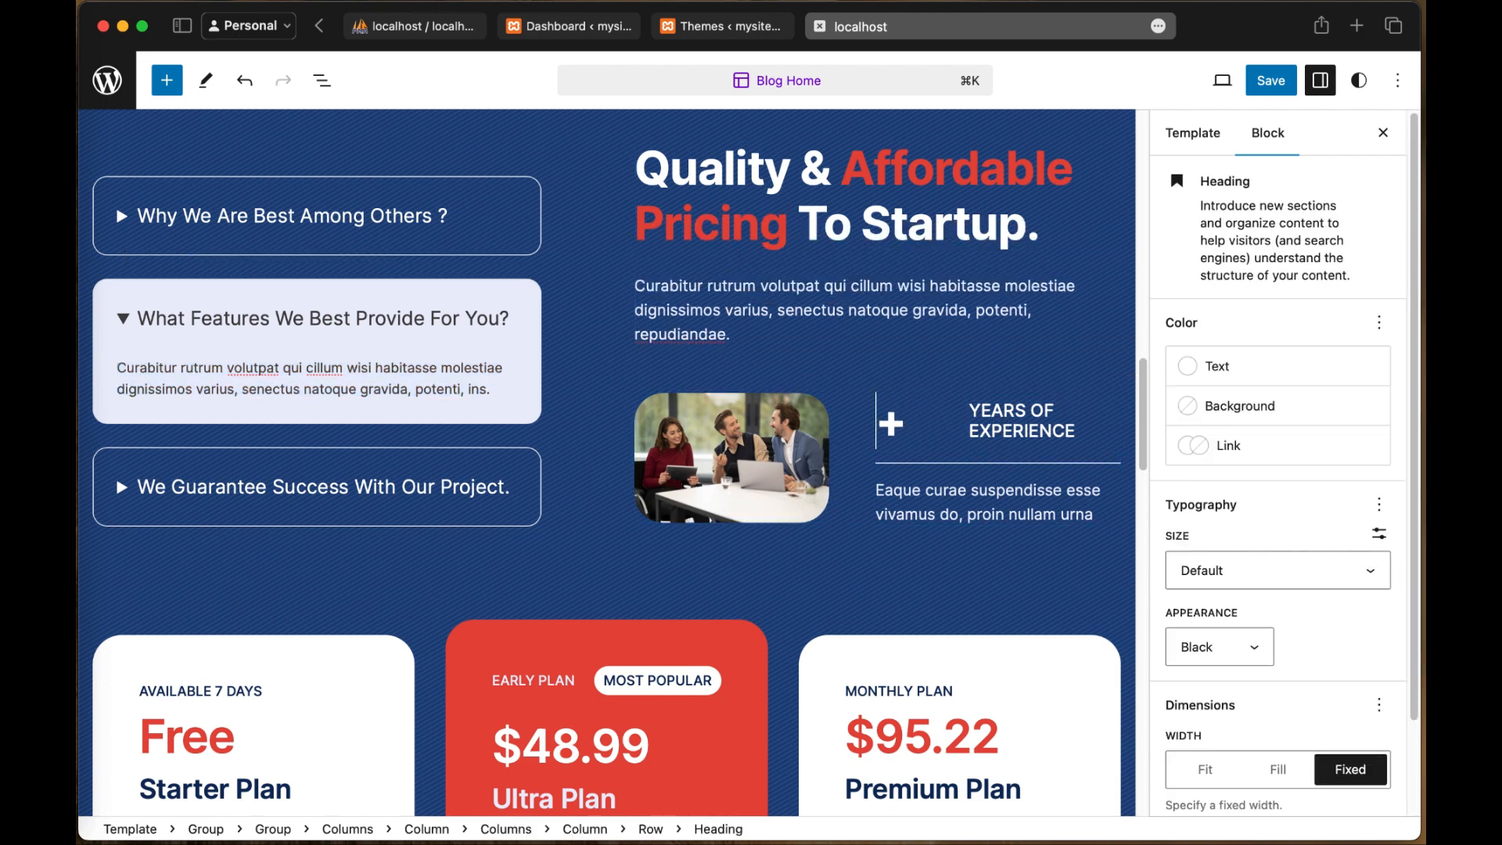
type("89")
key("BackSpace")
key("BackSpace")
type("40")
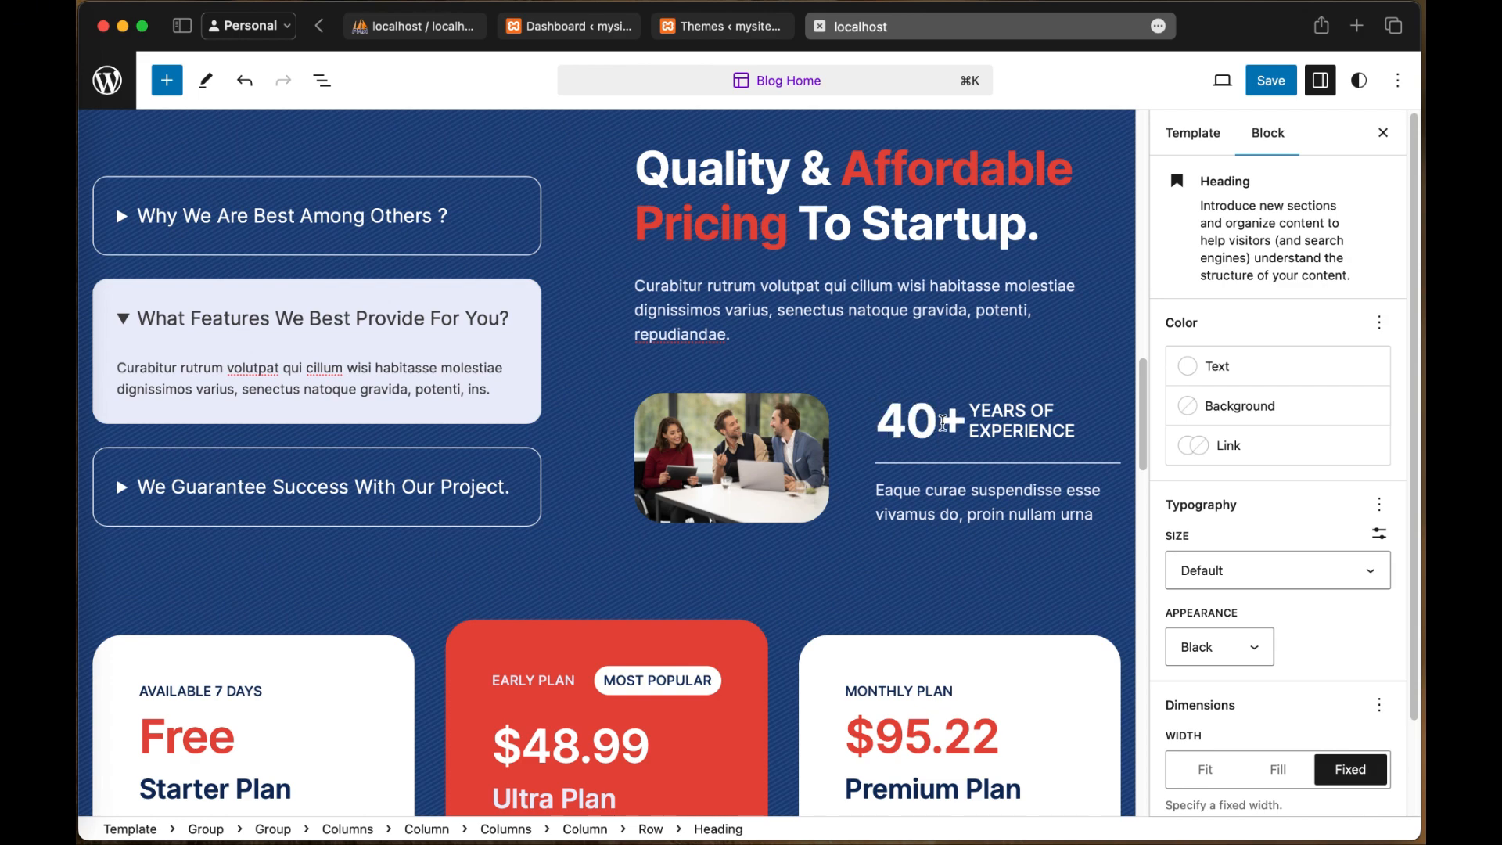
Step: Examine the experience image and the label and feature list of the Starter Plan pricing card
left_click(752, 485)
scroll(237, 715, "down", 3)
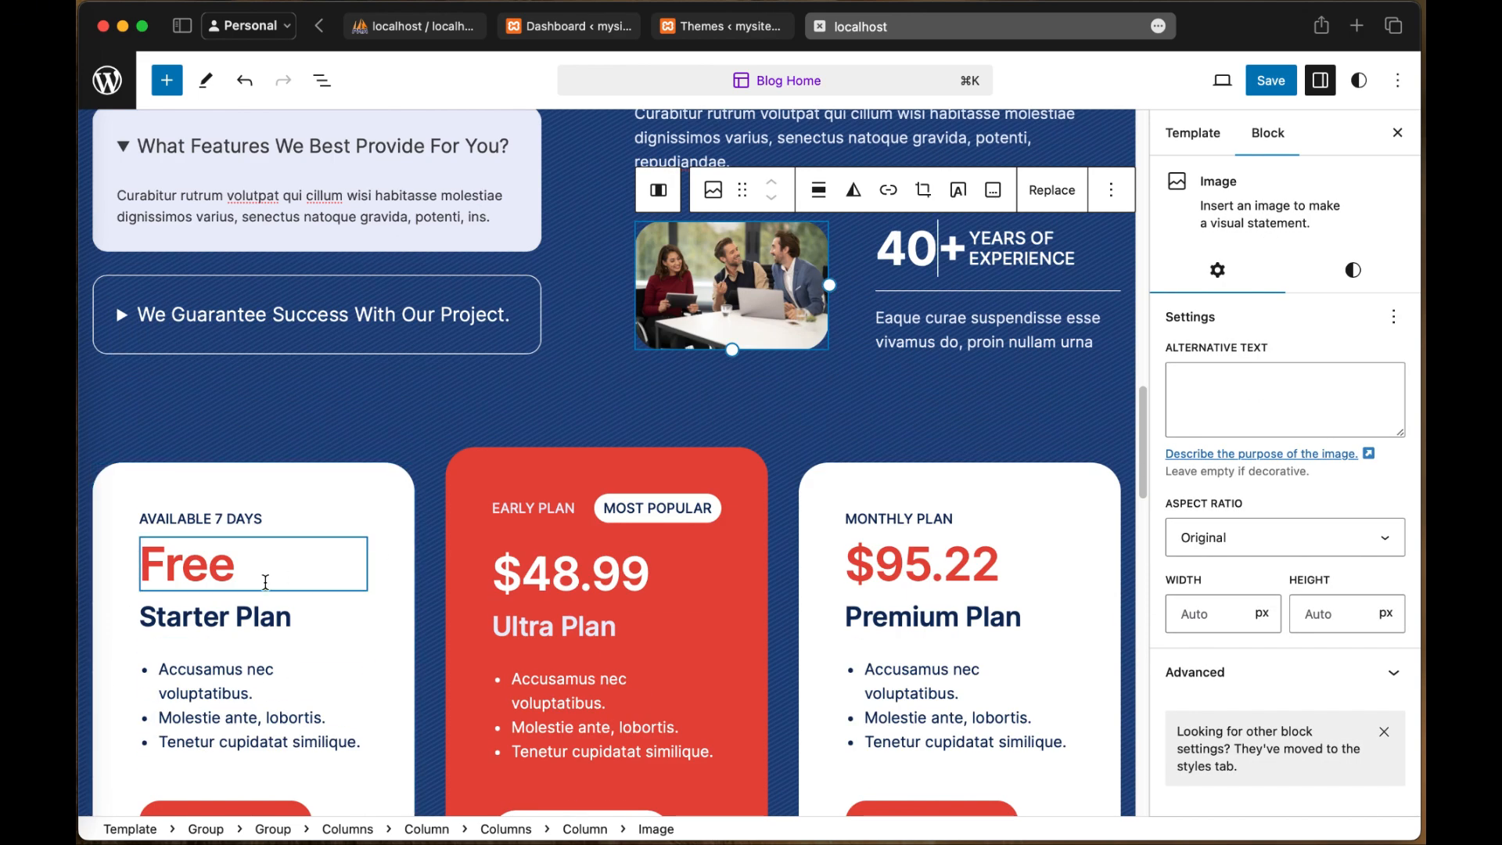
left_click(200, 519)
left_click(323, 478)
left_click(224, 641)
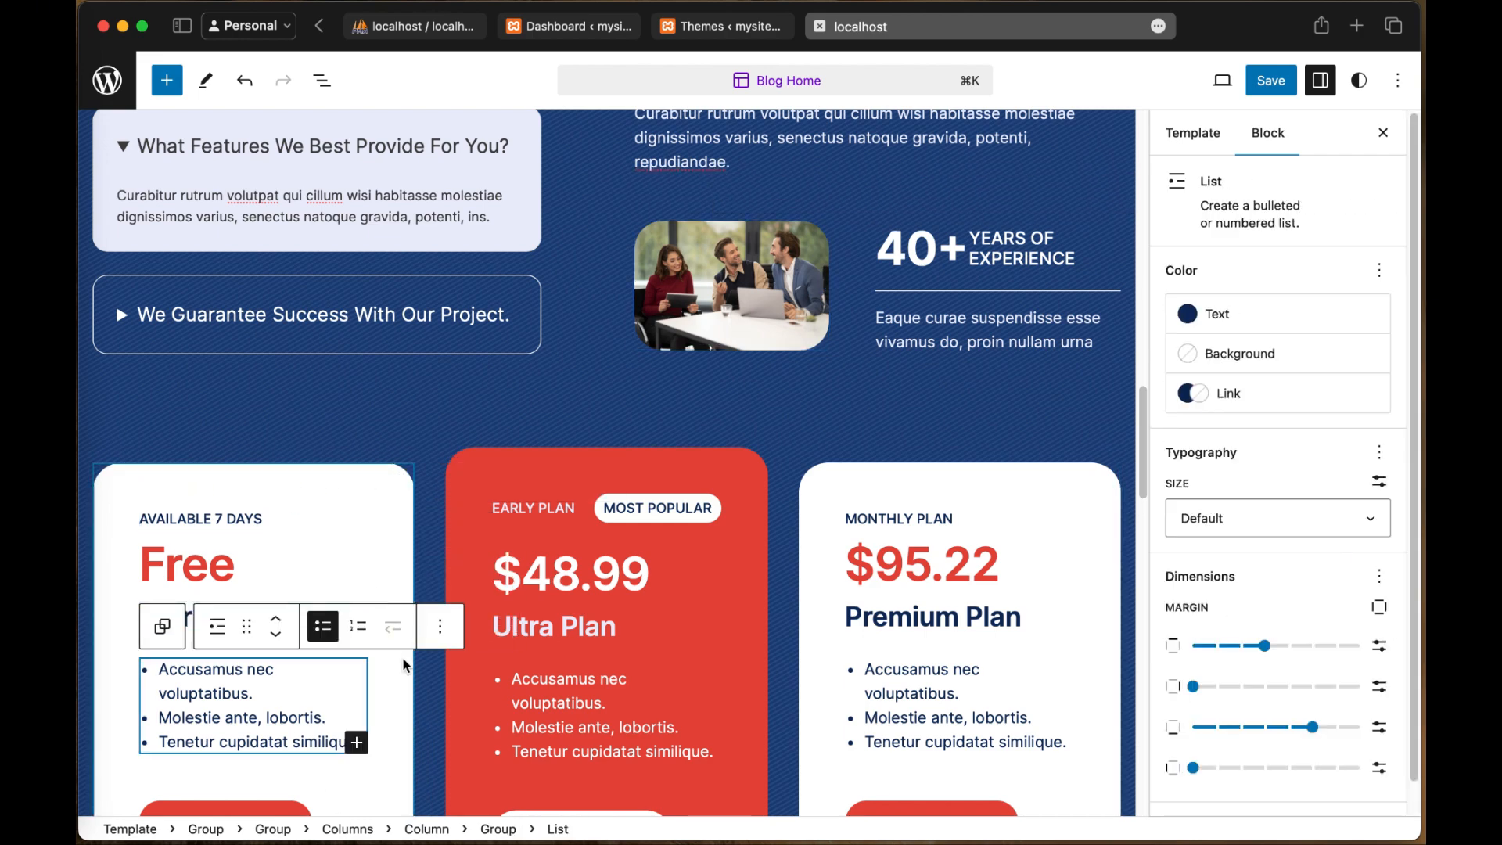
Step: Examine the price, feature list and plan button of the Starter, Ultra and Premium pricing cards
scroll(409, 770, "down", 5)
left_click(393, 528)
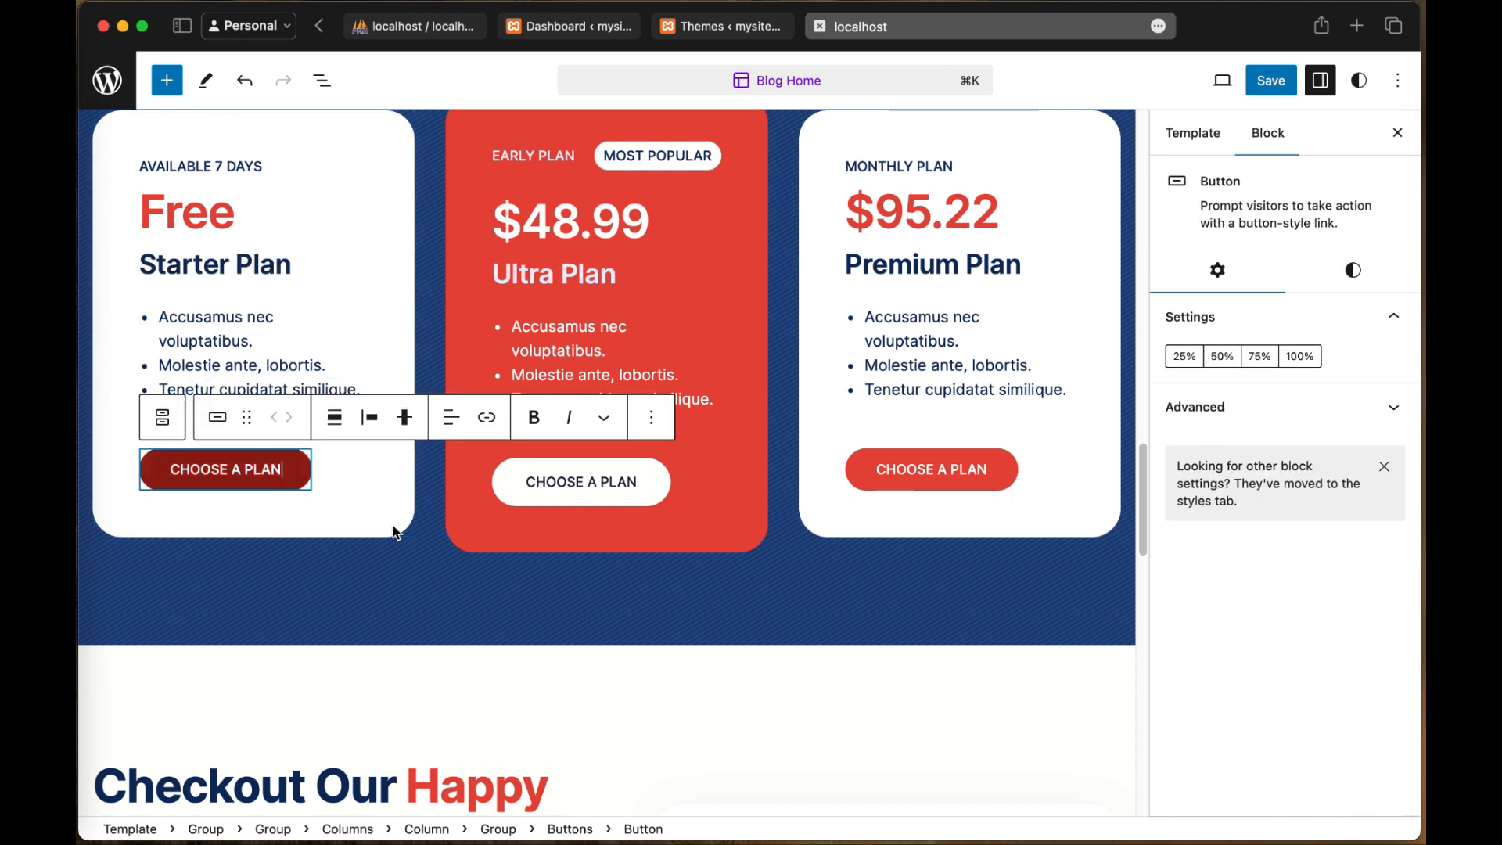
left_click(742, 245)
left_click(1090, 262)
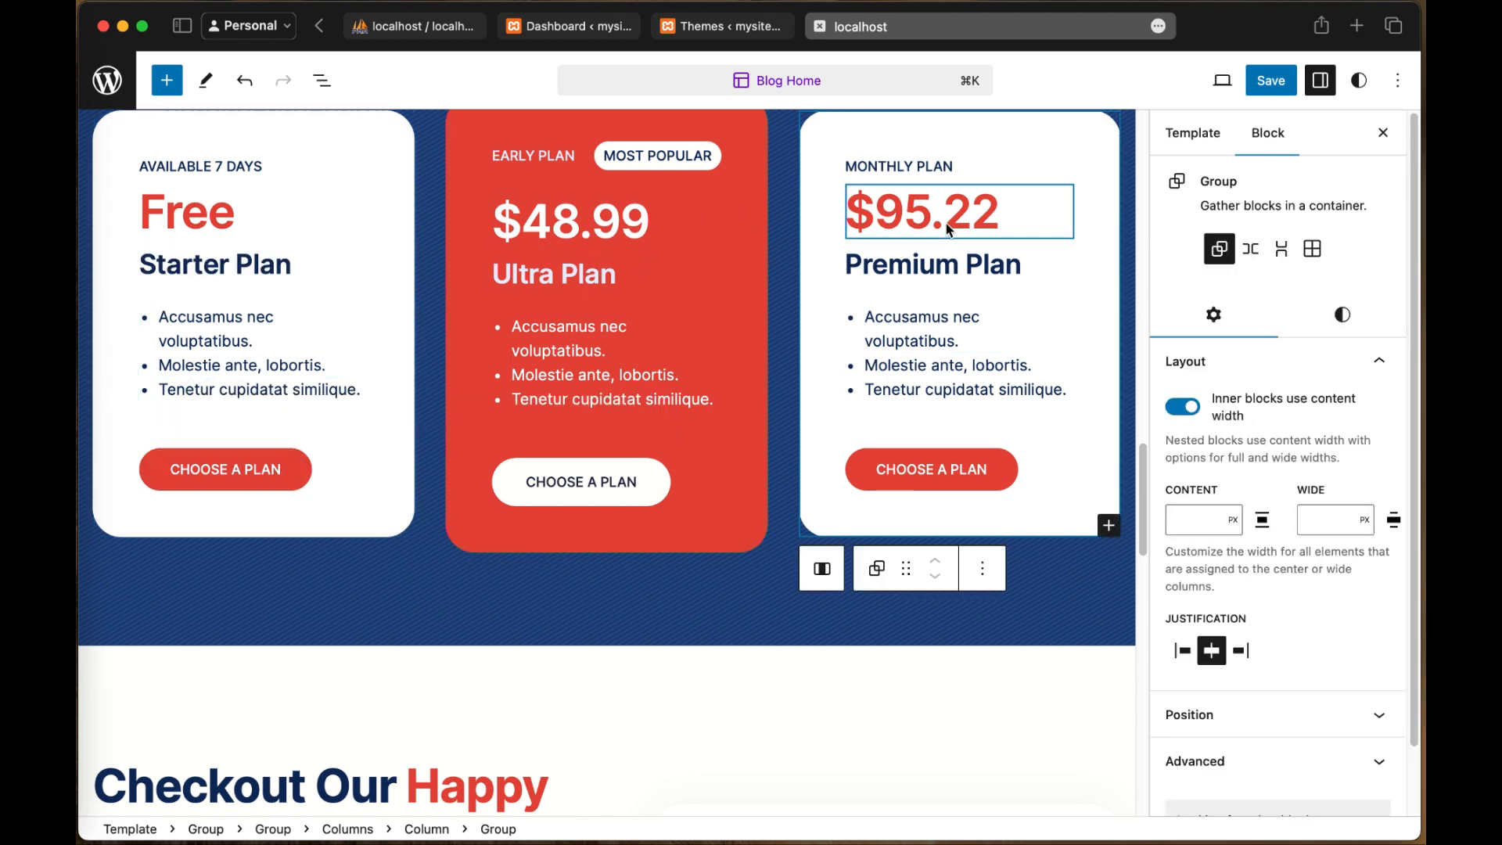
left_click(910, 211)
left_click(902, 390)
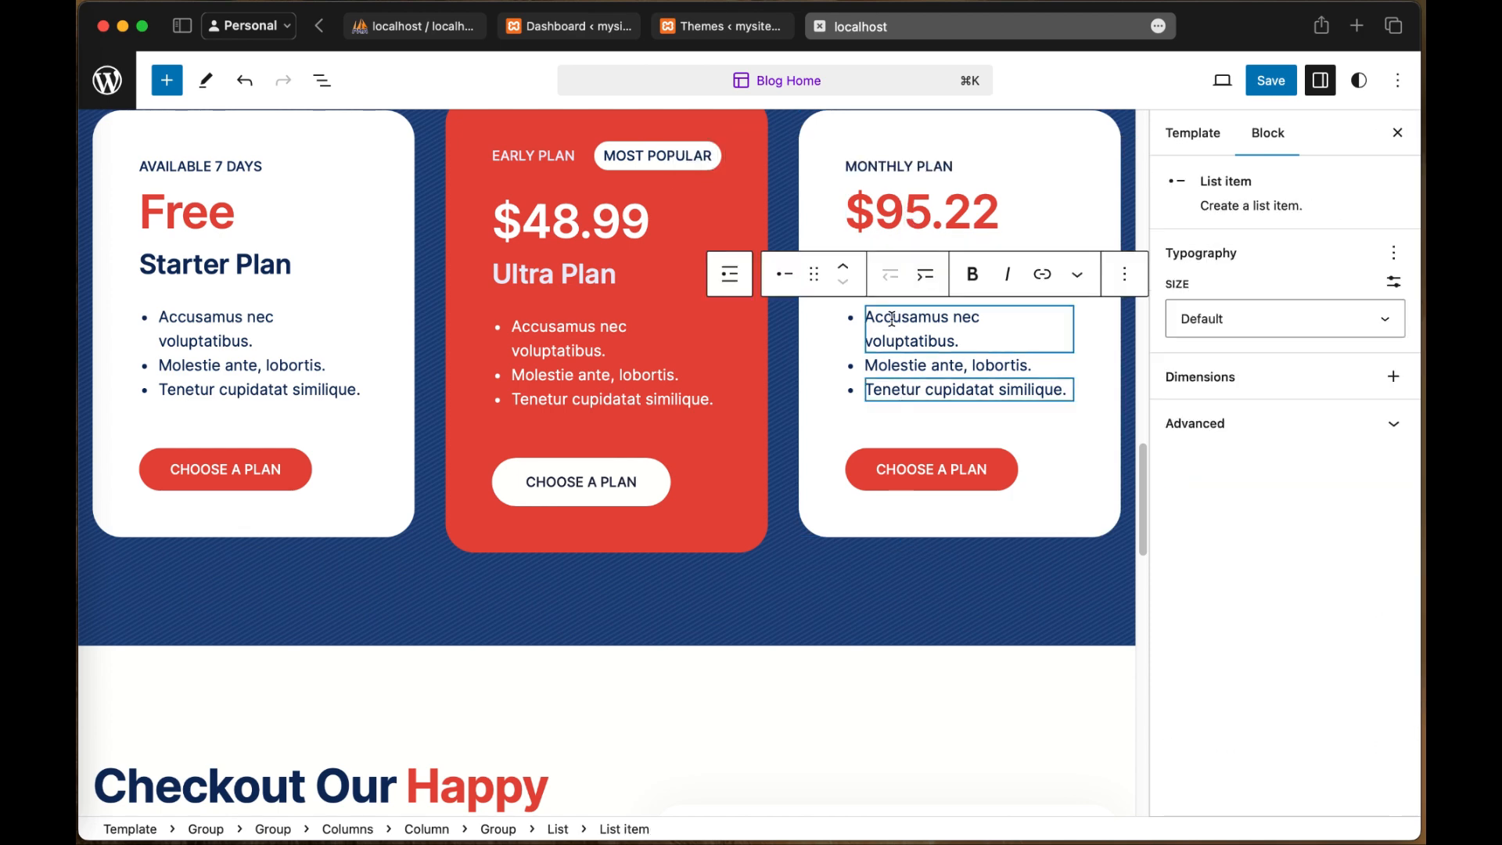
left_click(907, 471)
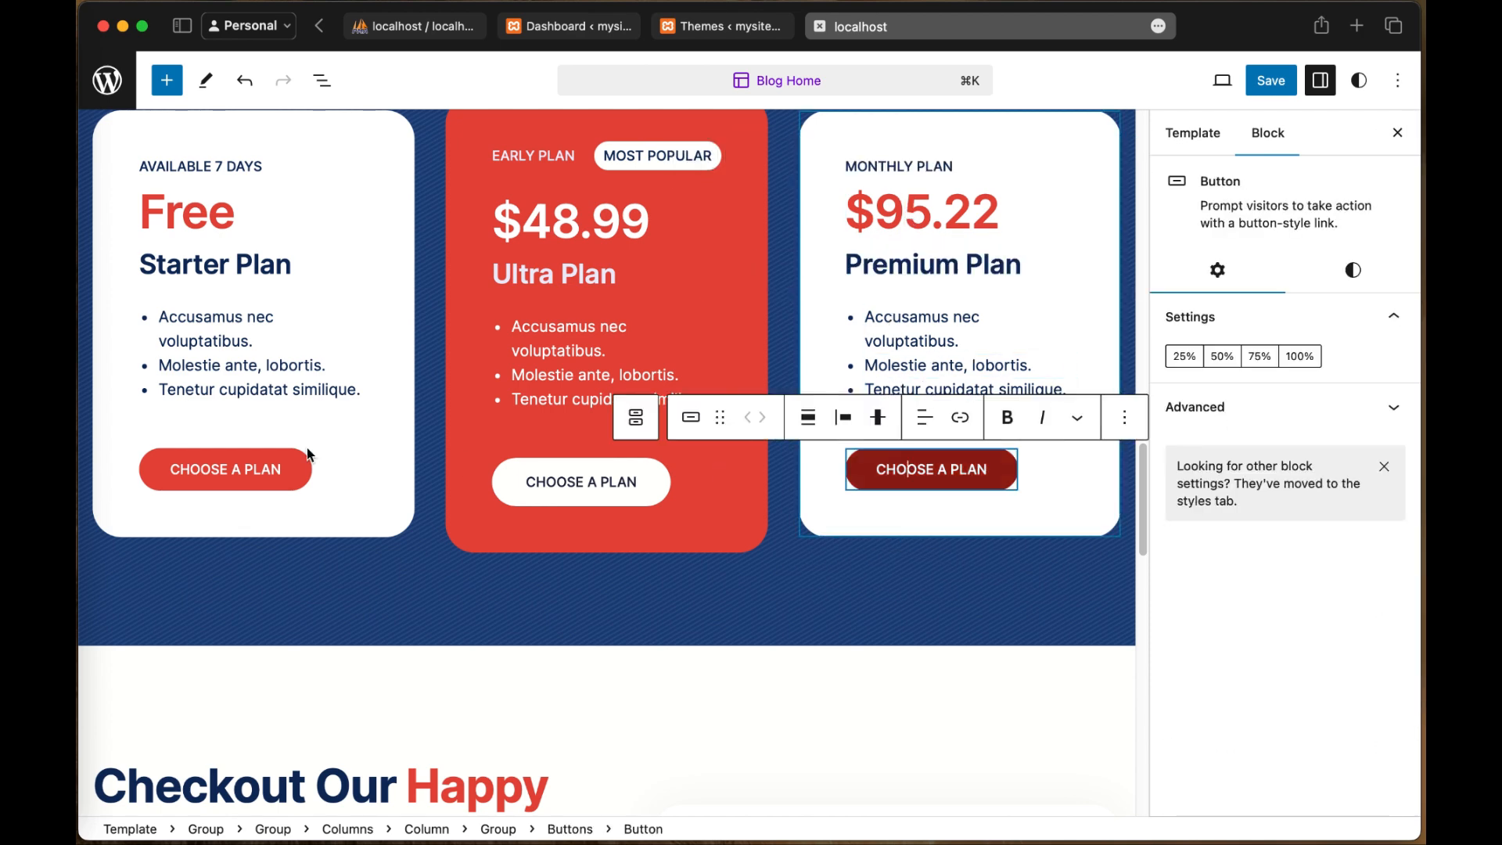
left_click(211, 470)
scroll(438, 602, "down", 1)
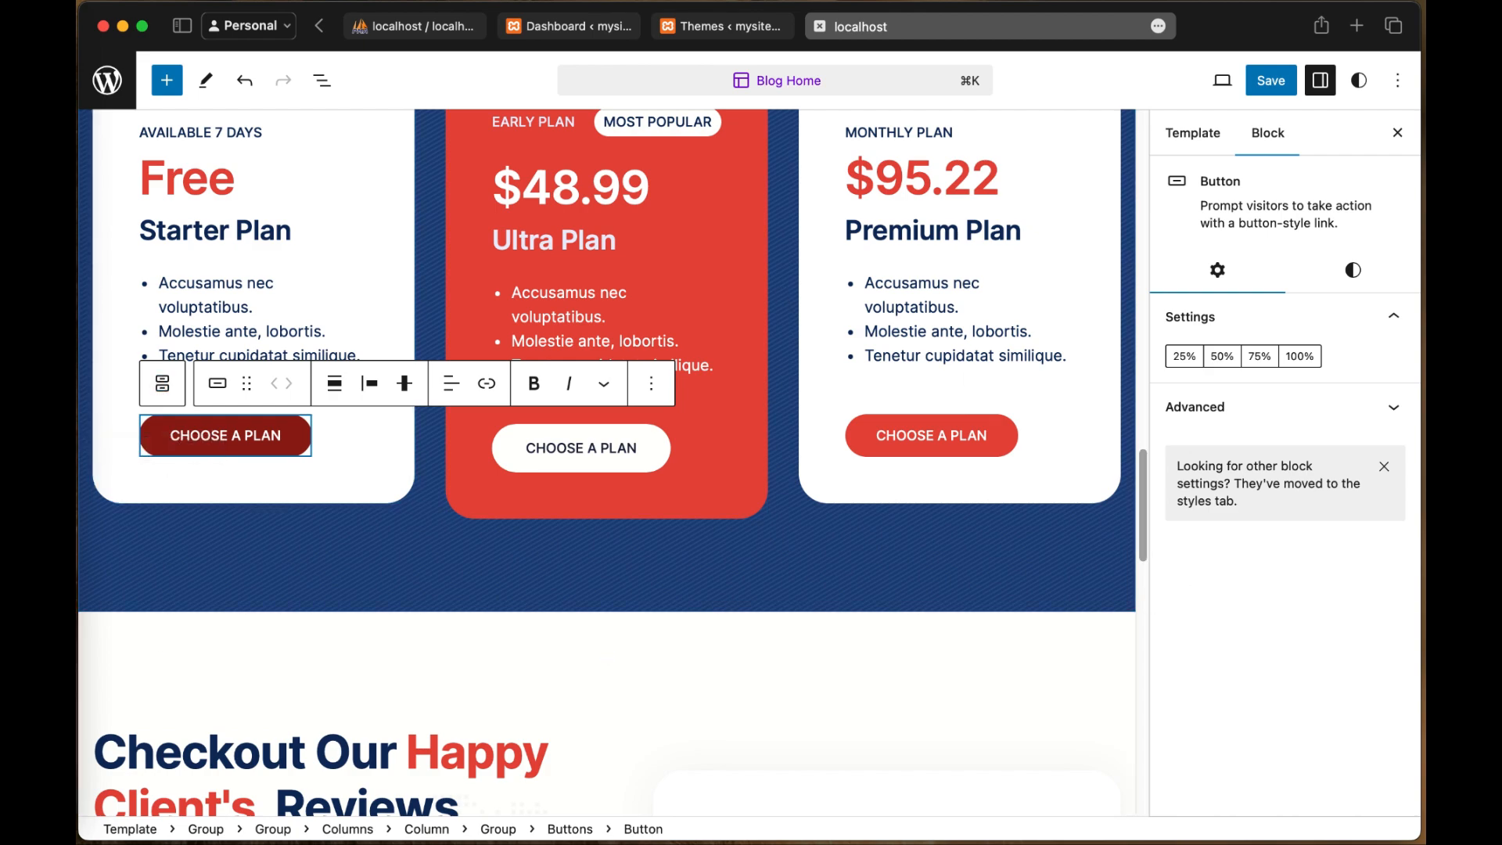
Step: Examine the client reviews section, the project call to action and the site title in the footer
scroll(754, 530, "down", 3)
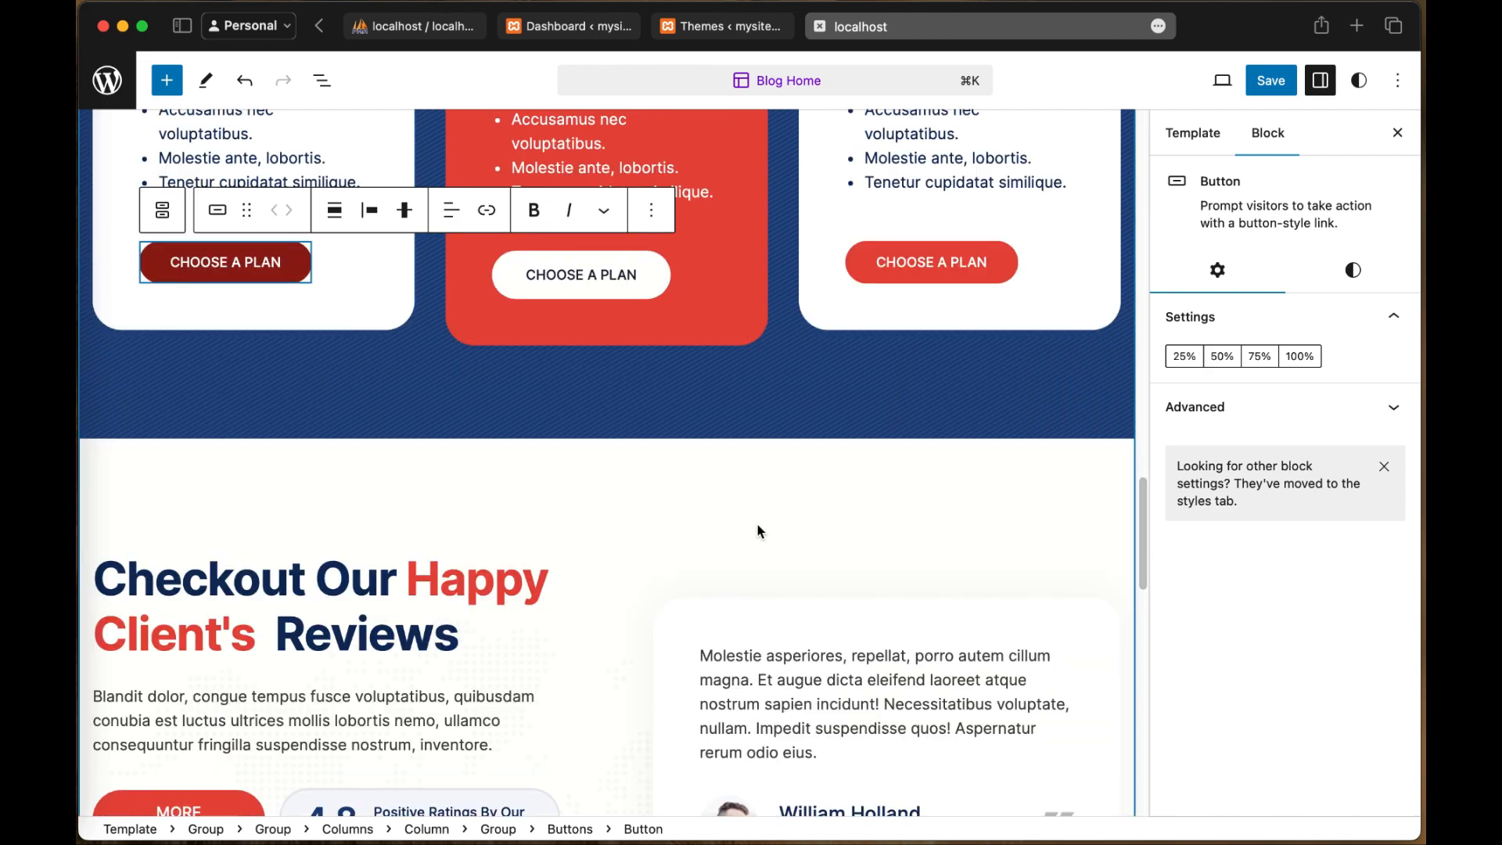
scroll(767, 540, "down", 6)
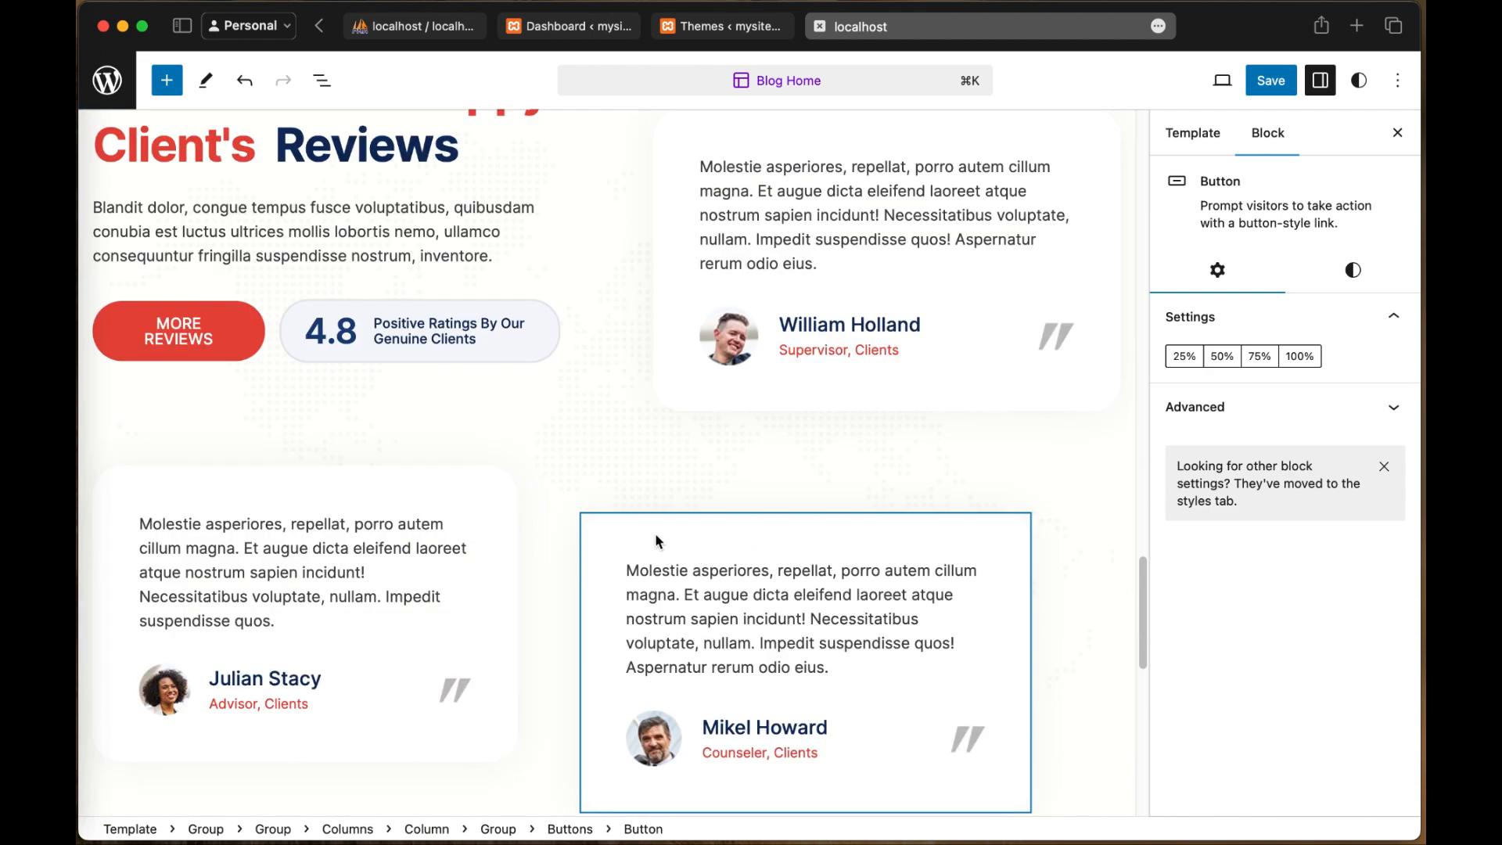
scroll(654, 533, "up", 5)
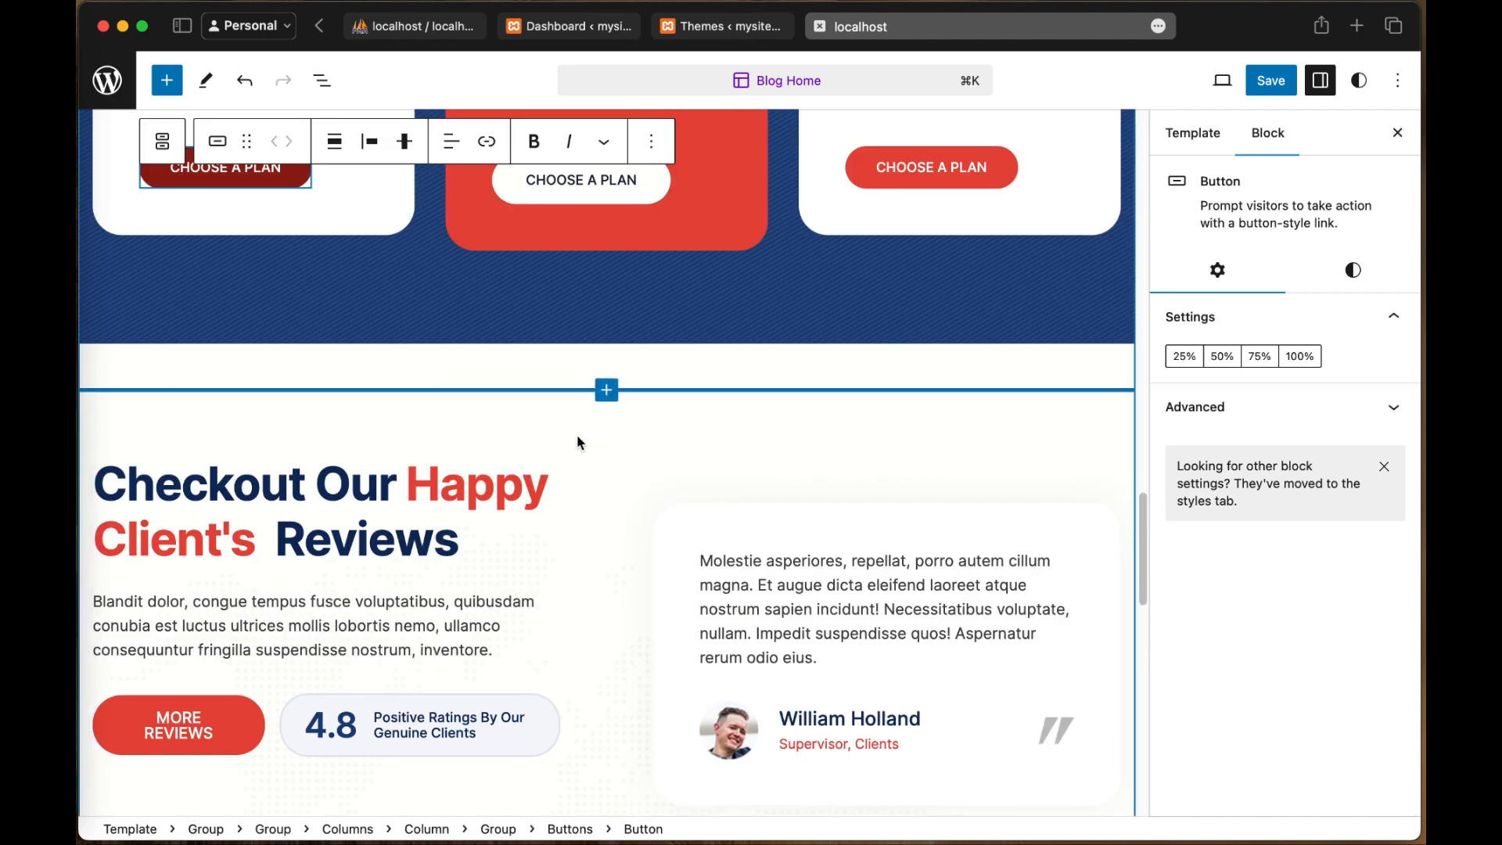
scroll(680, 607, "down", 1)
scroll(681, 610, "down", 10)
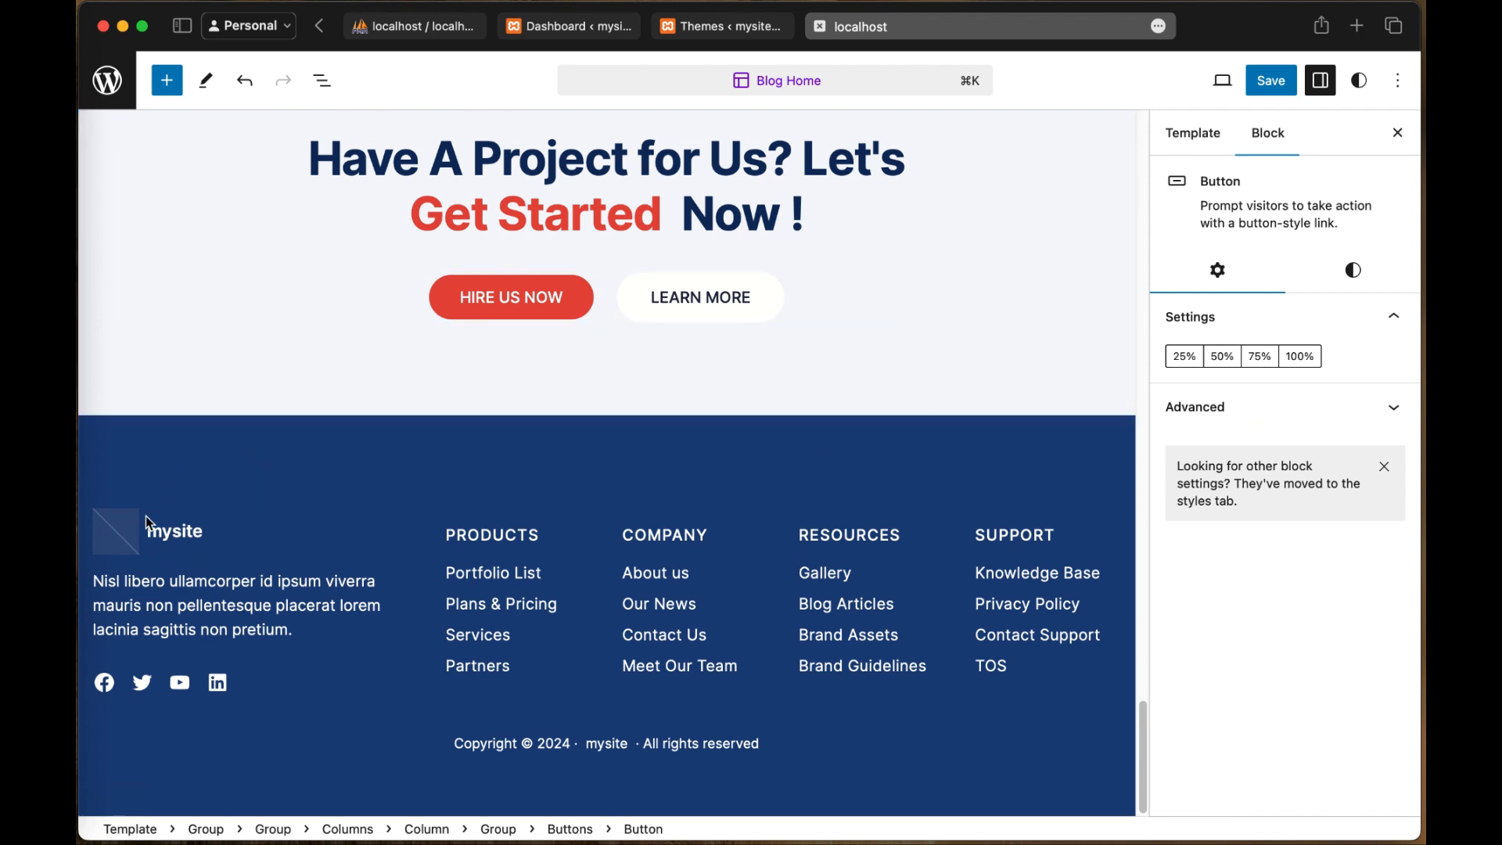
left_click(190, 548)
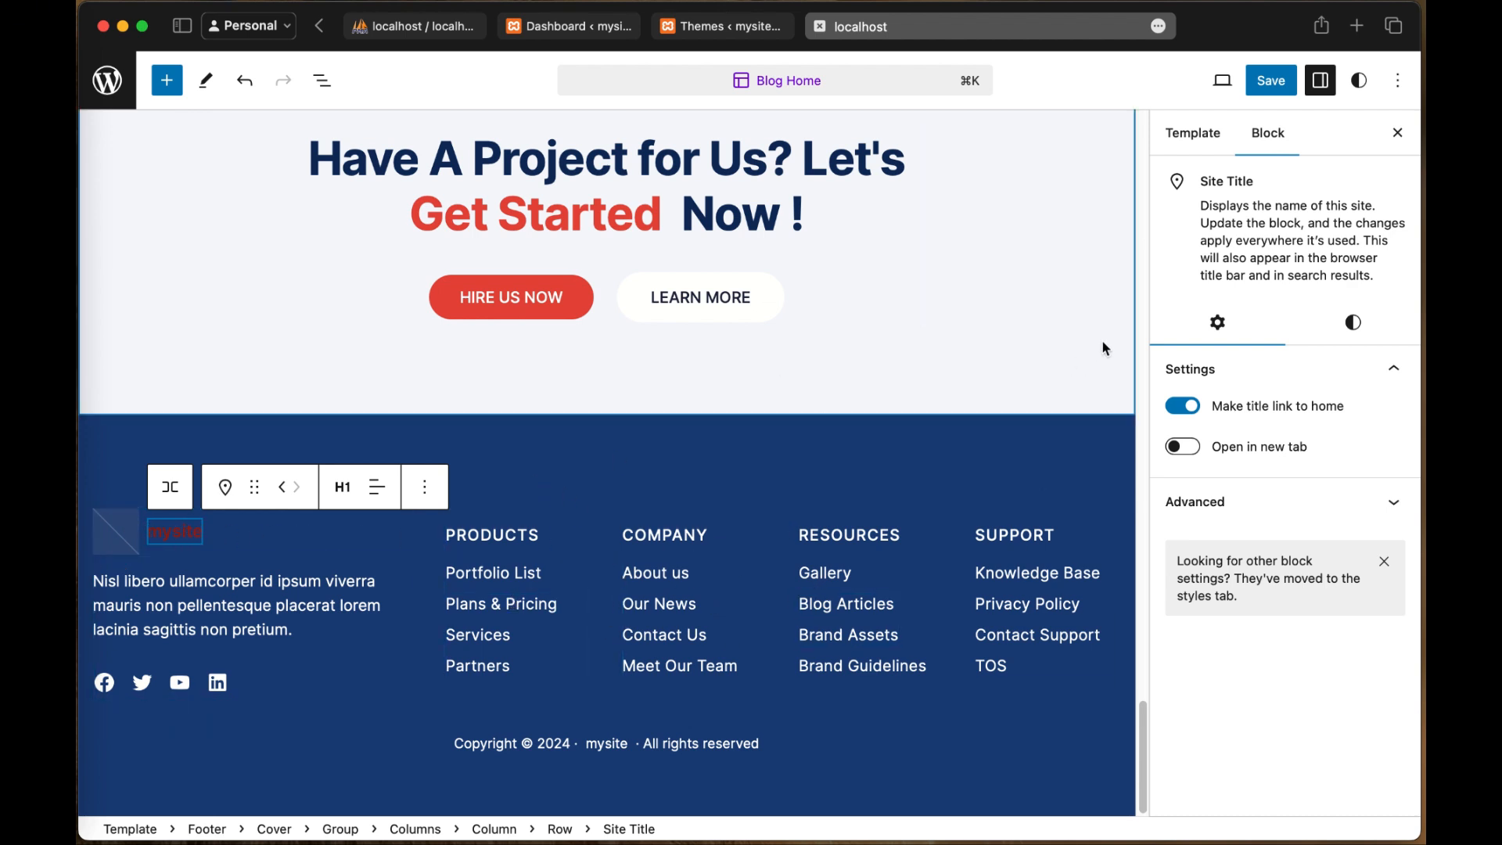
Step: Examine the Home, Services, Reviews and Blog links of the header's navigation menu
scroll(1084, 344, "up", 10)
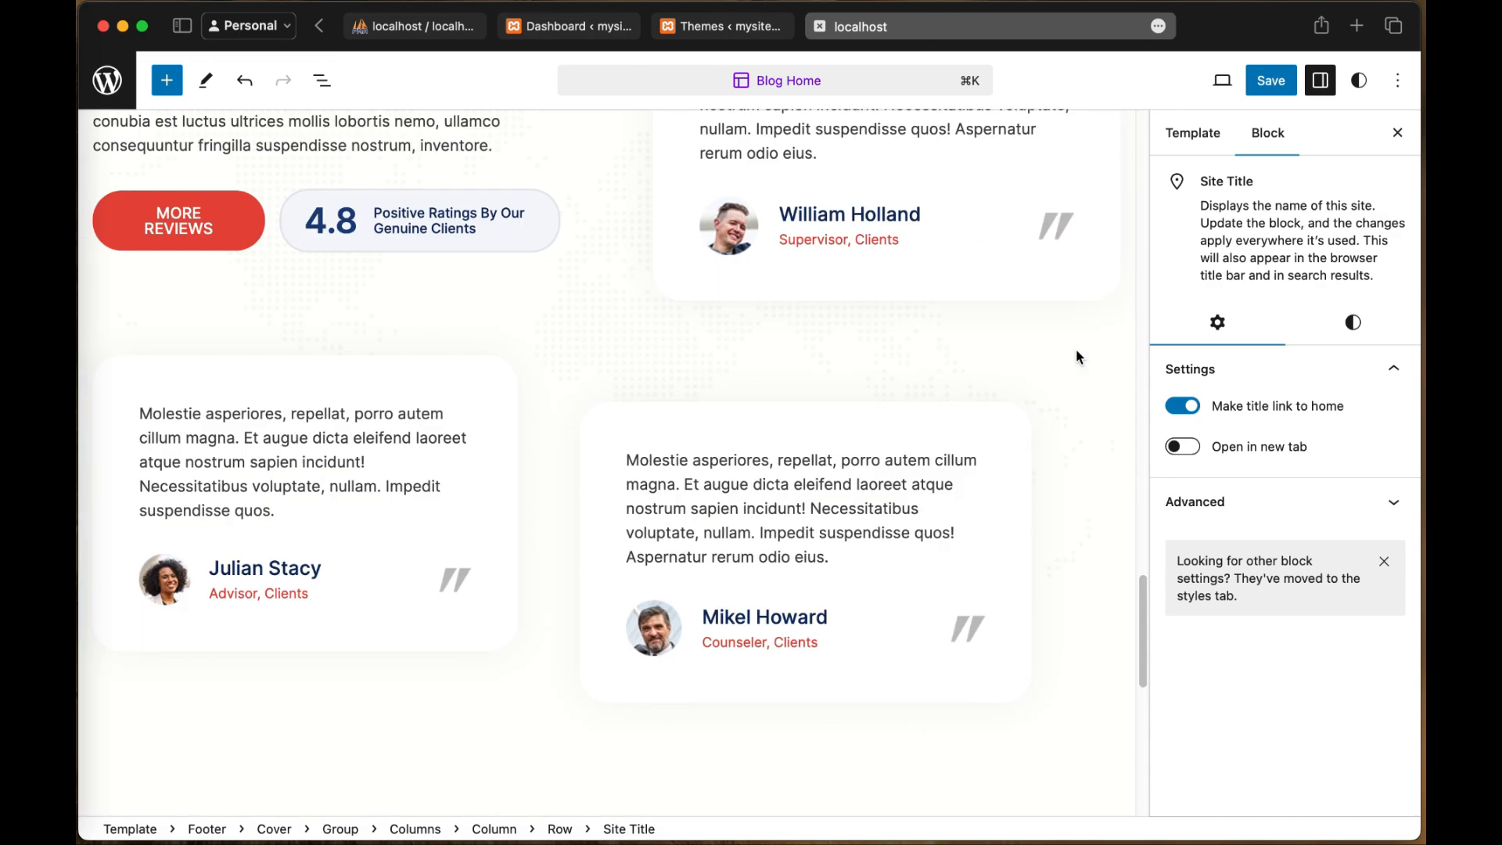
scroll(670, 306, "up", 20)
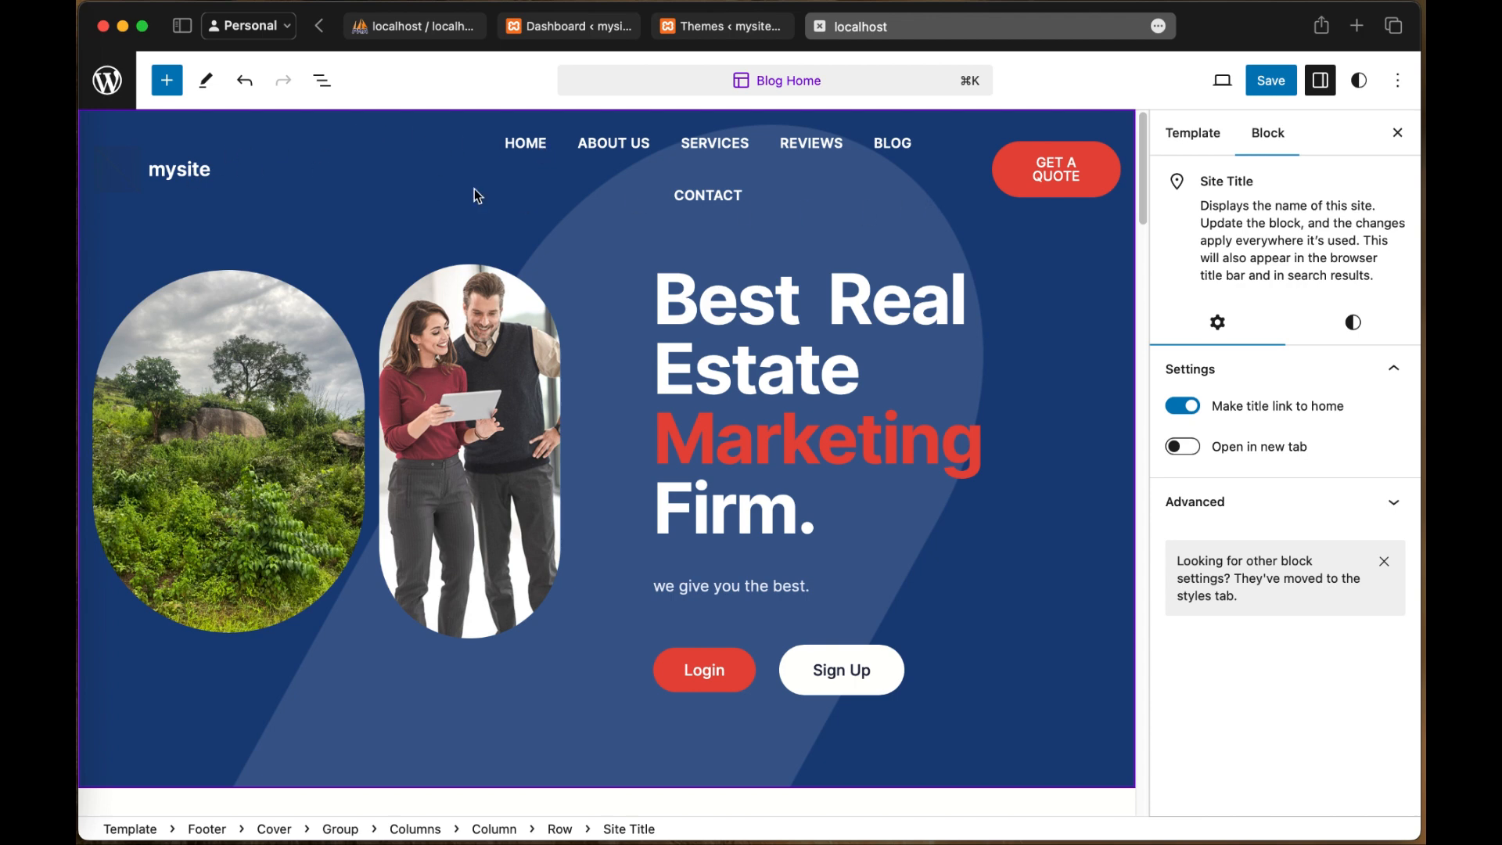
left_click(523, 159)
left_click(525, 153)
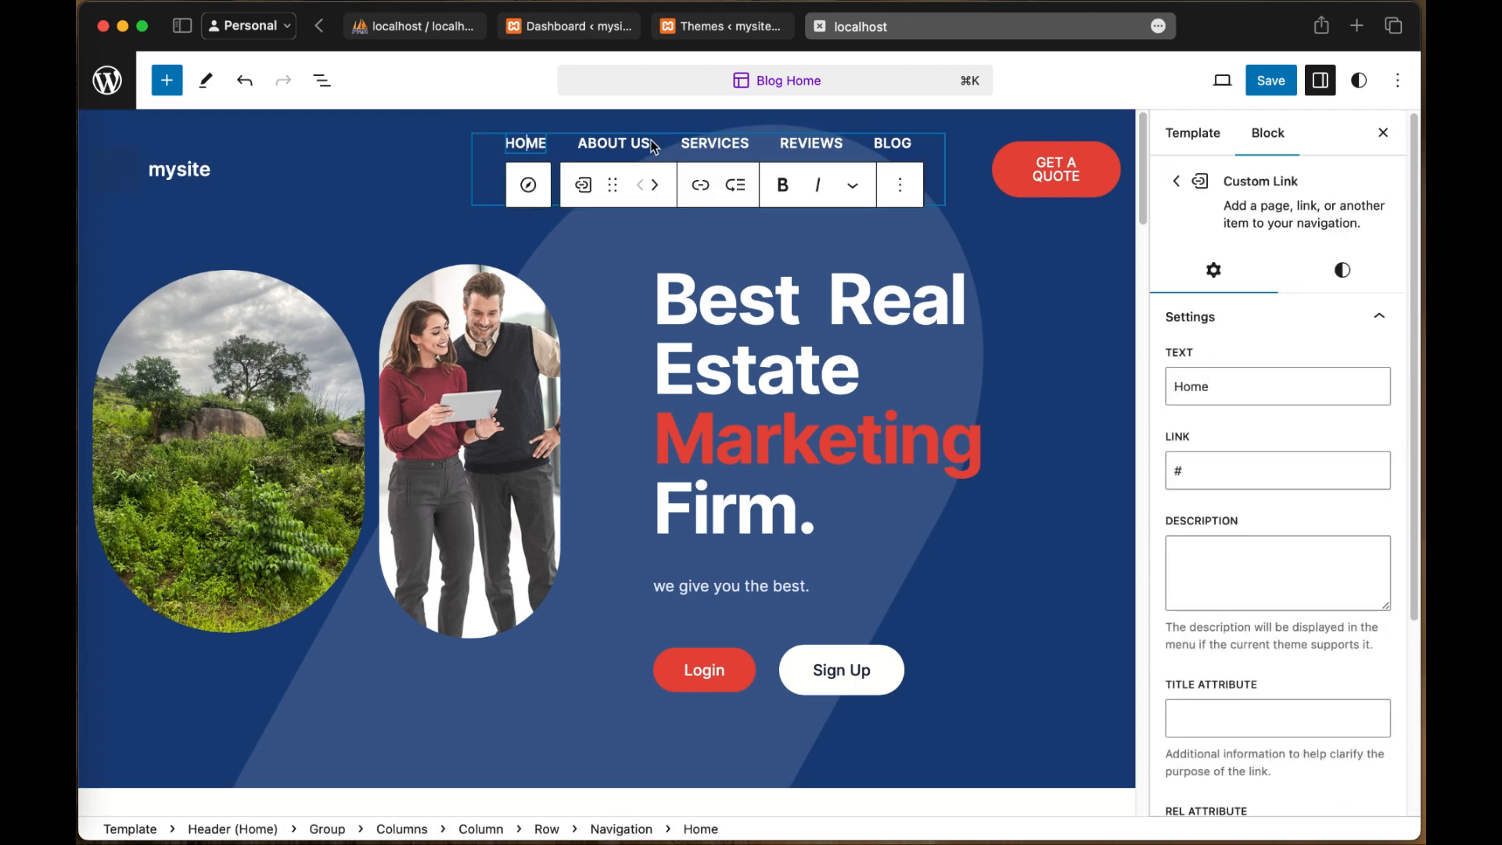
left_click(747, 145)
left_click(811, 143)
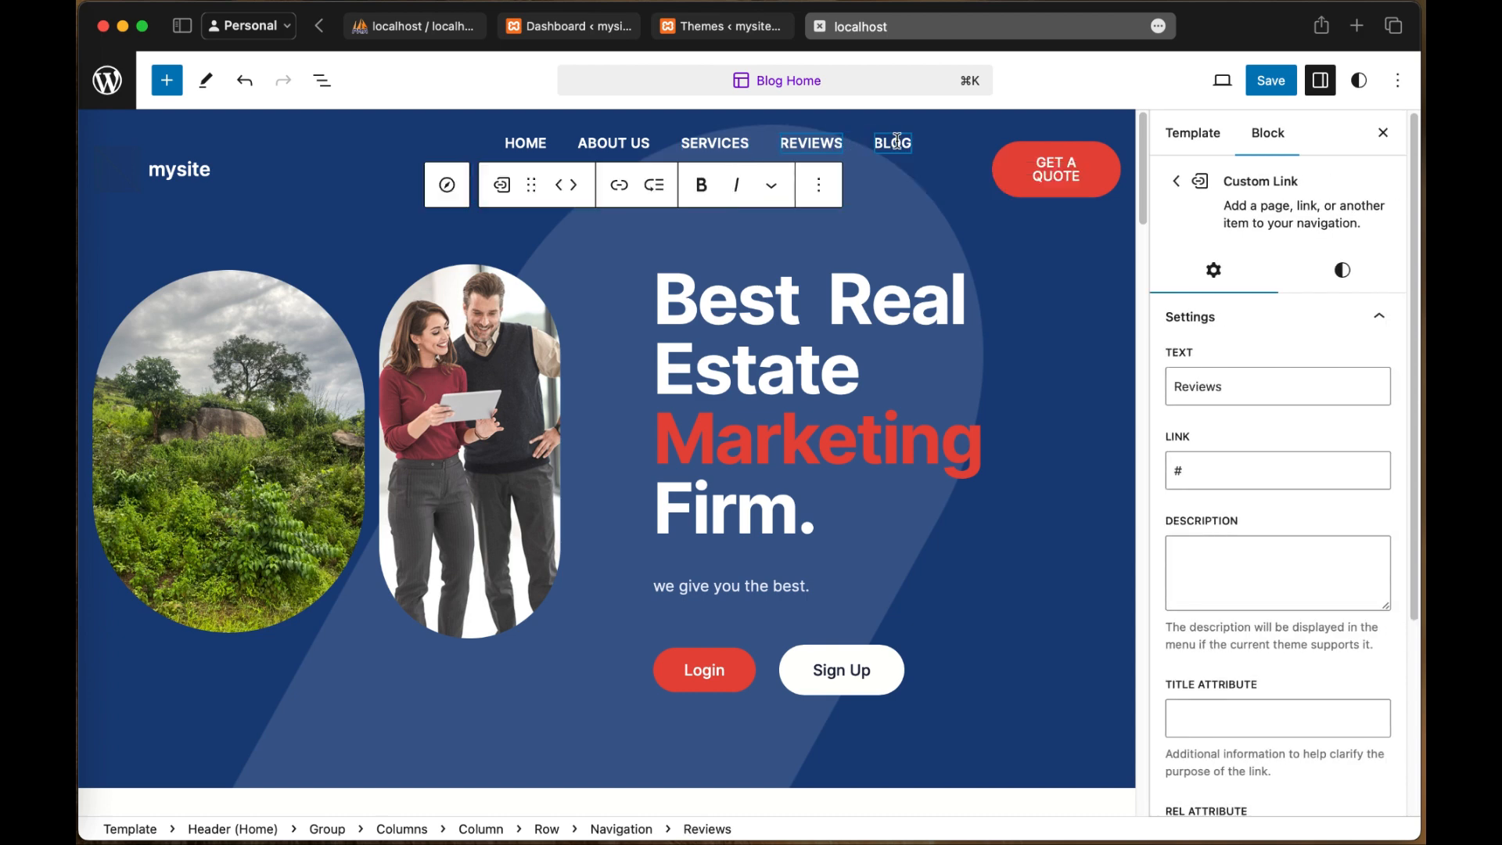
left_click(891, 143)
left_click(523, 143)
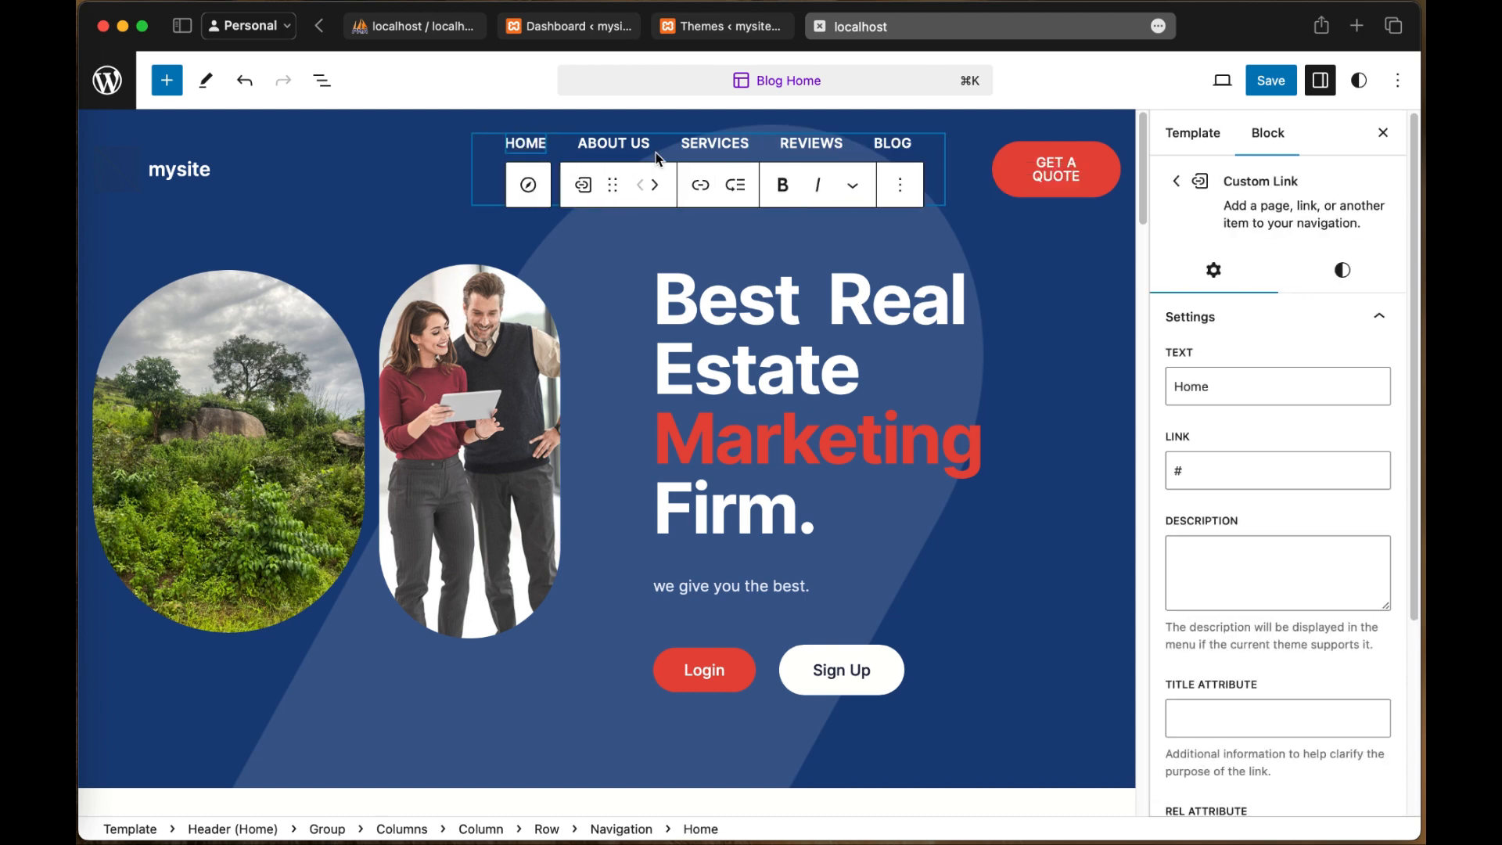
left_click(526, 205)
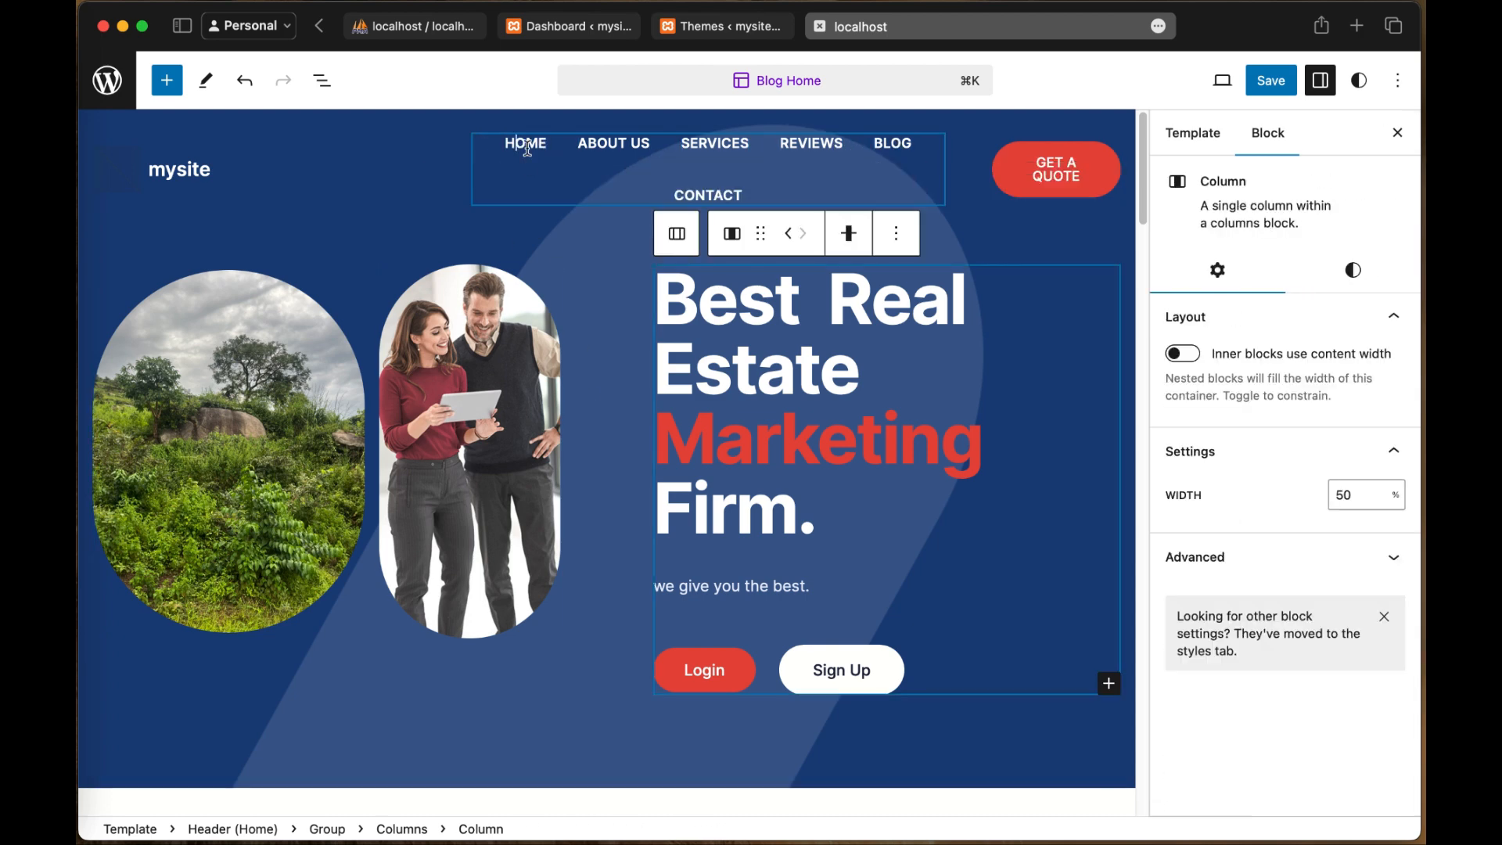
left_click(528, 141)
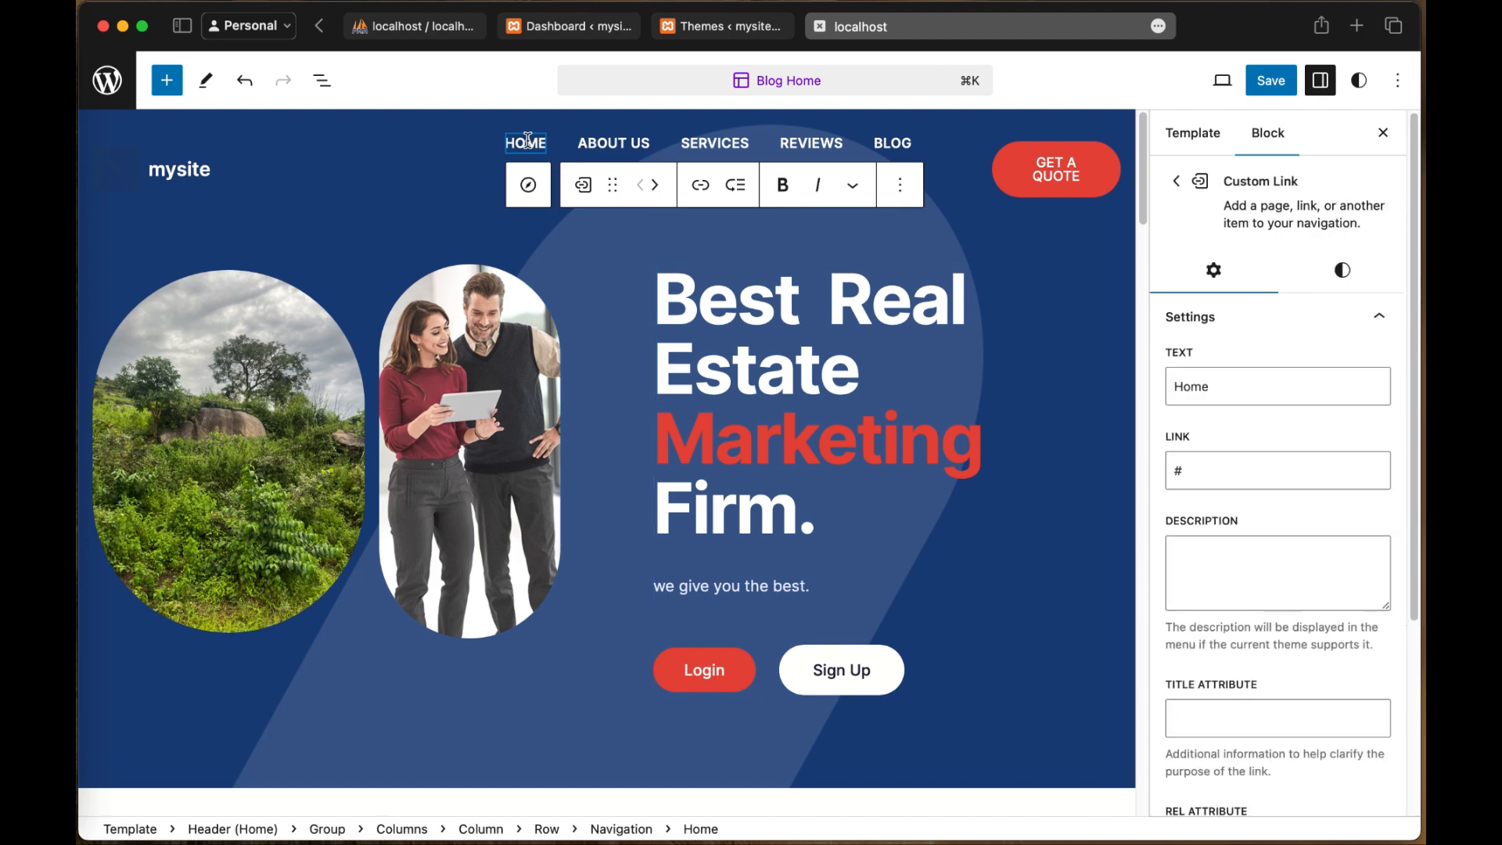
Step: Open the Home navigation item's link for editing and examine its text, link and advanced options
left_click(698, 186)
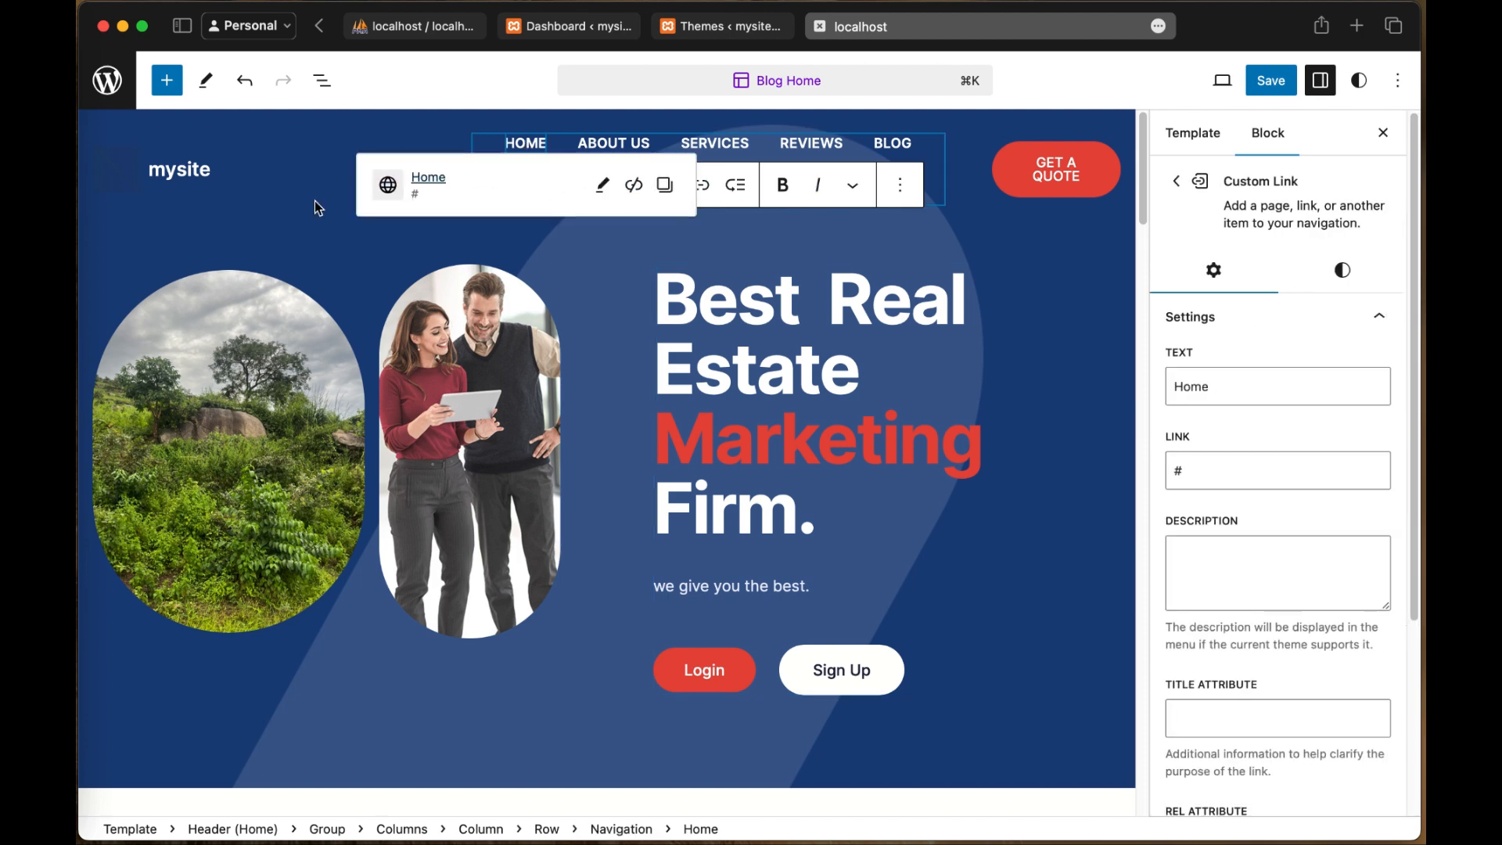
left_click(605, 192)
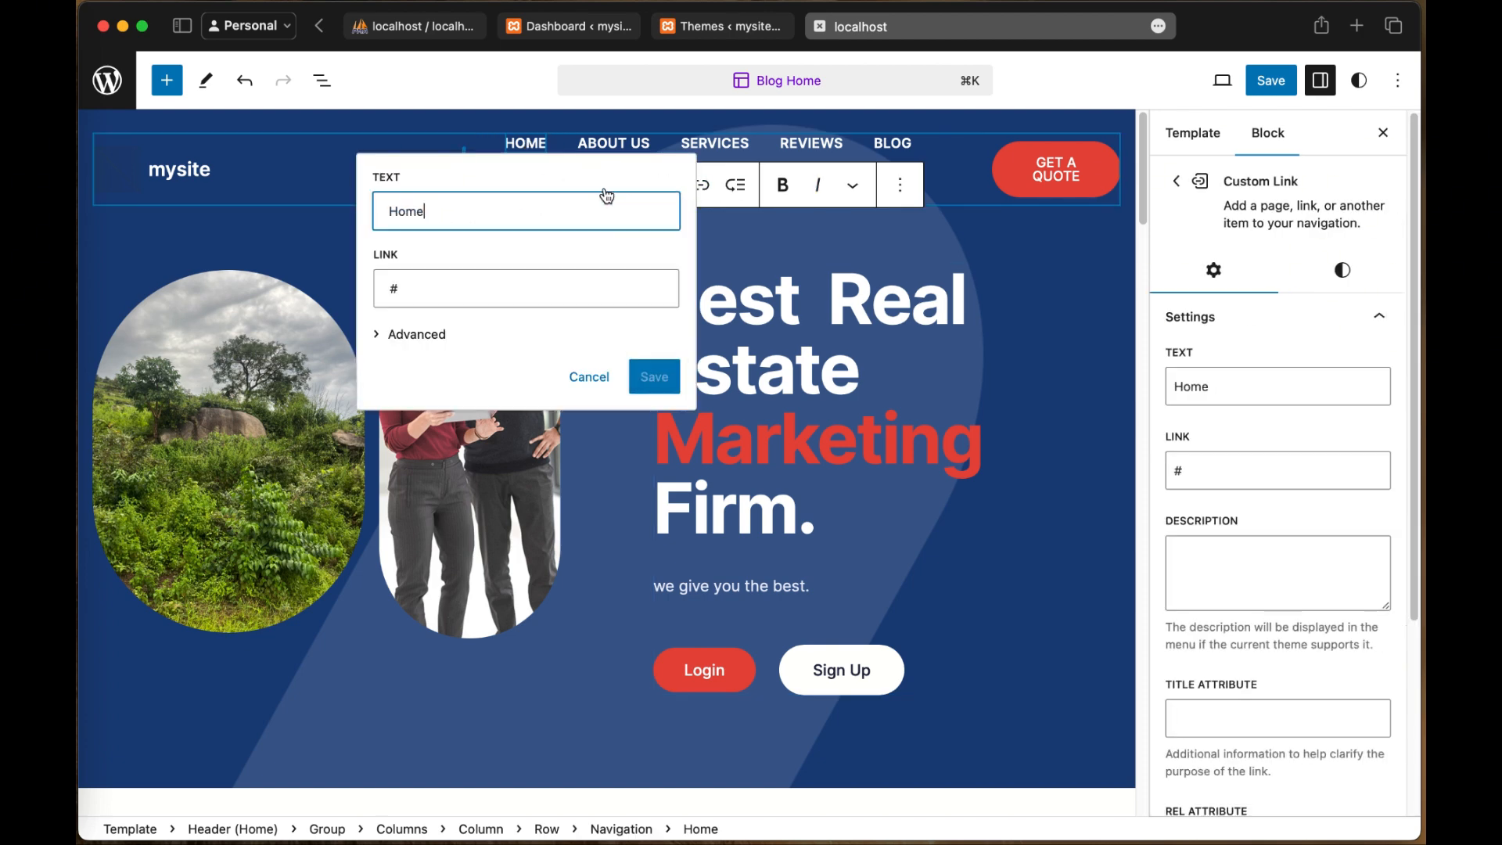
key("Tab")
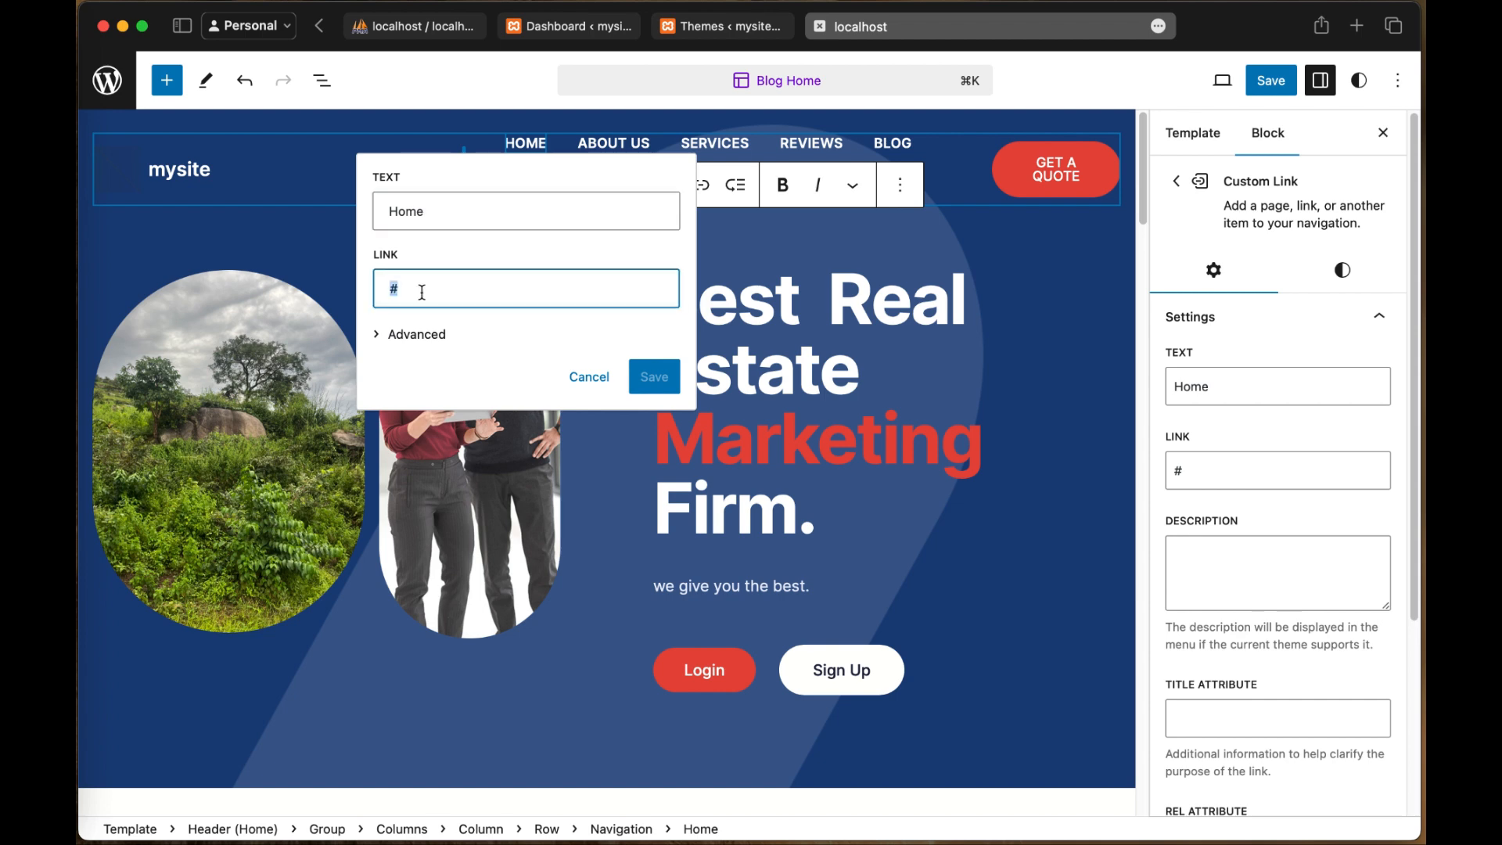
left_click(380, 335)
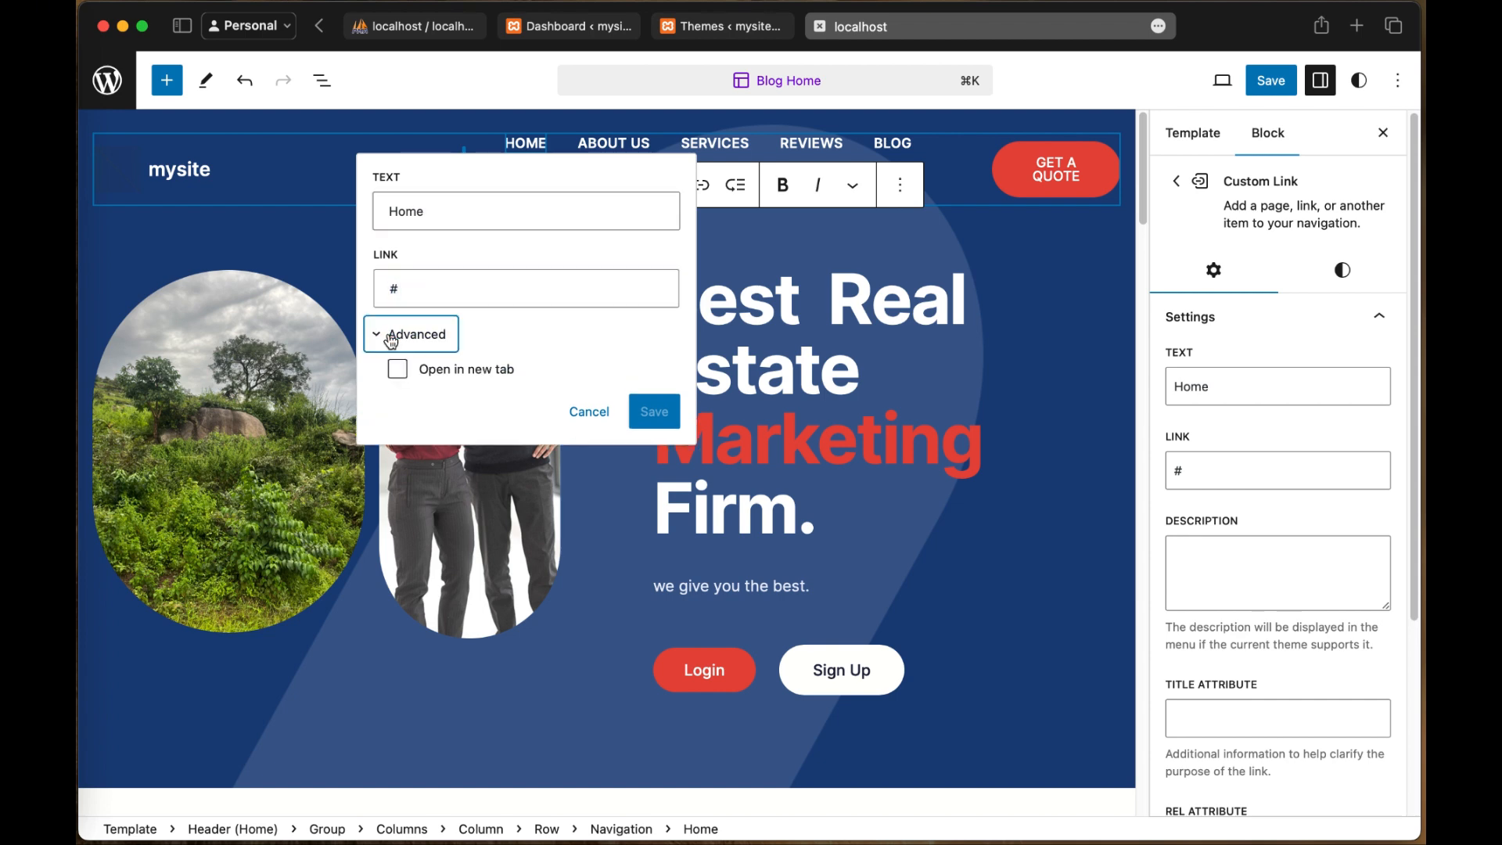
key("shift+Tab")
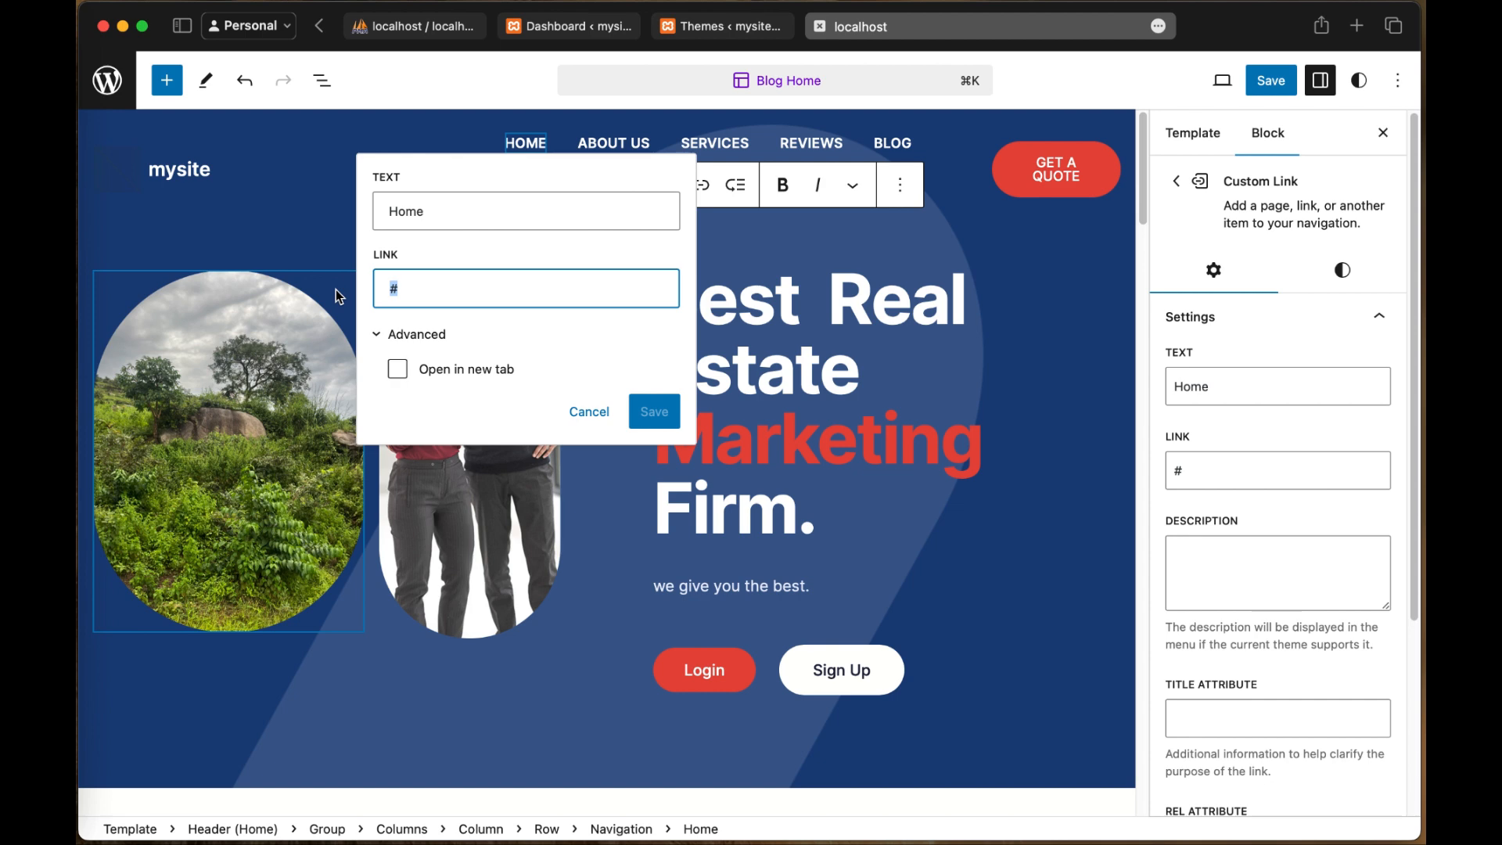
Step: Try to enter "home" as the link target of the Home navigation item
type("home")
key("BackSpace")
key("BackSpace")
key("BackSpace")
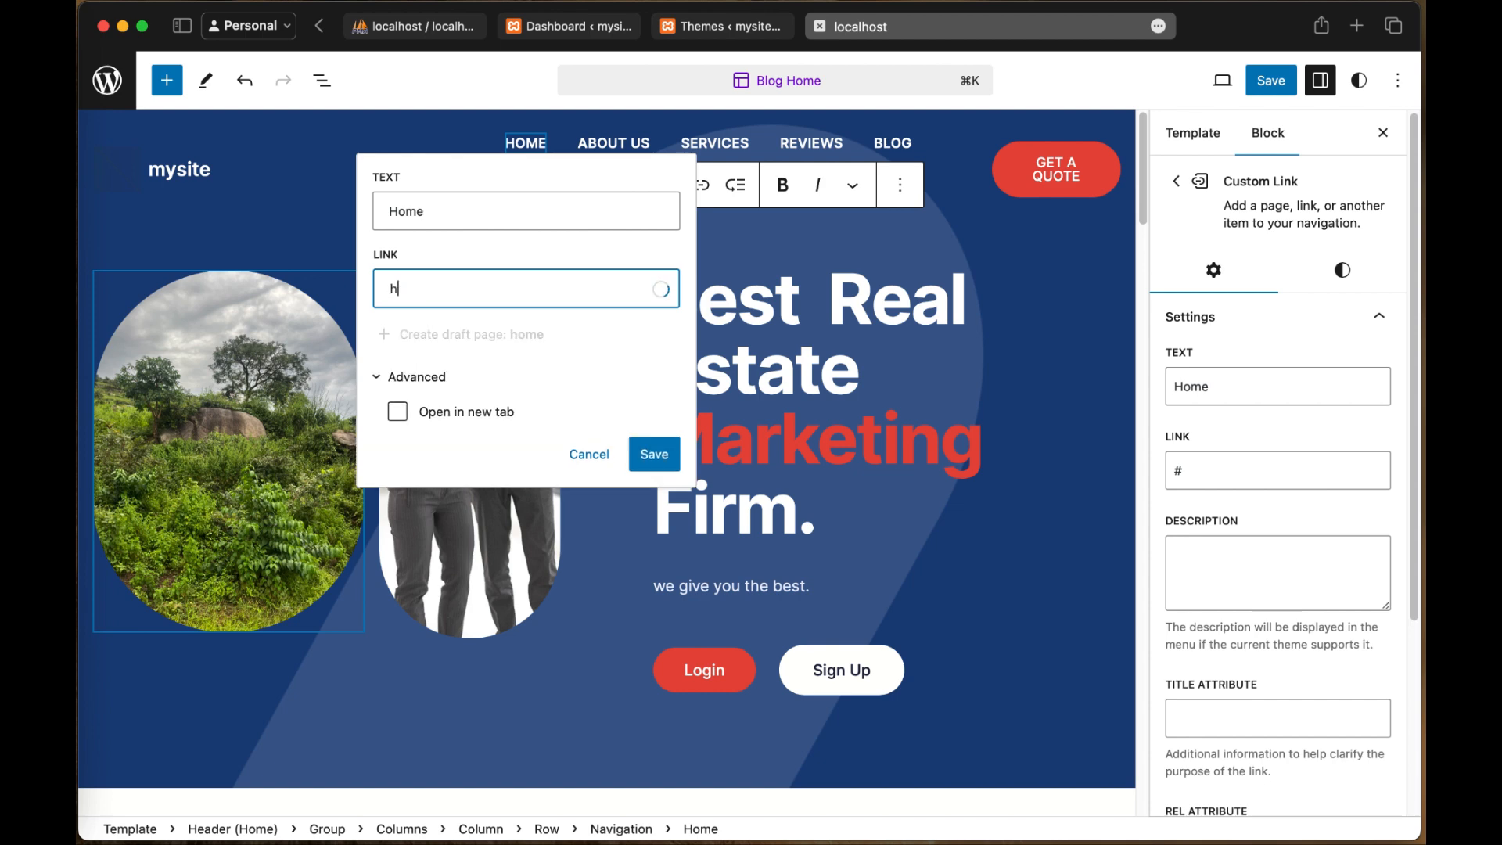
type("i")
key("BackSpace")
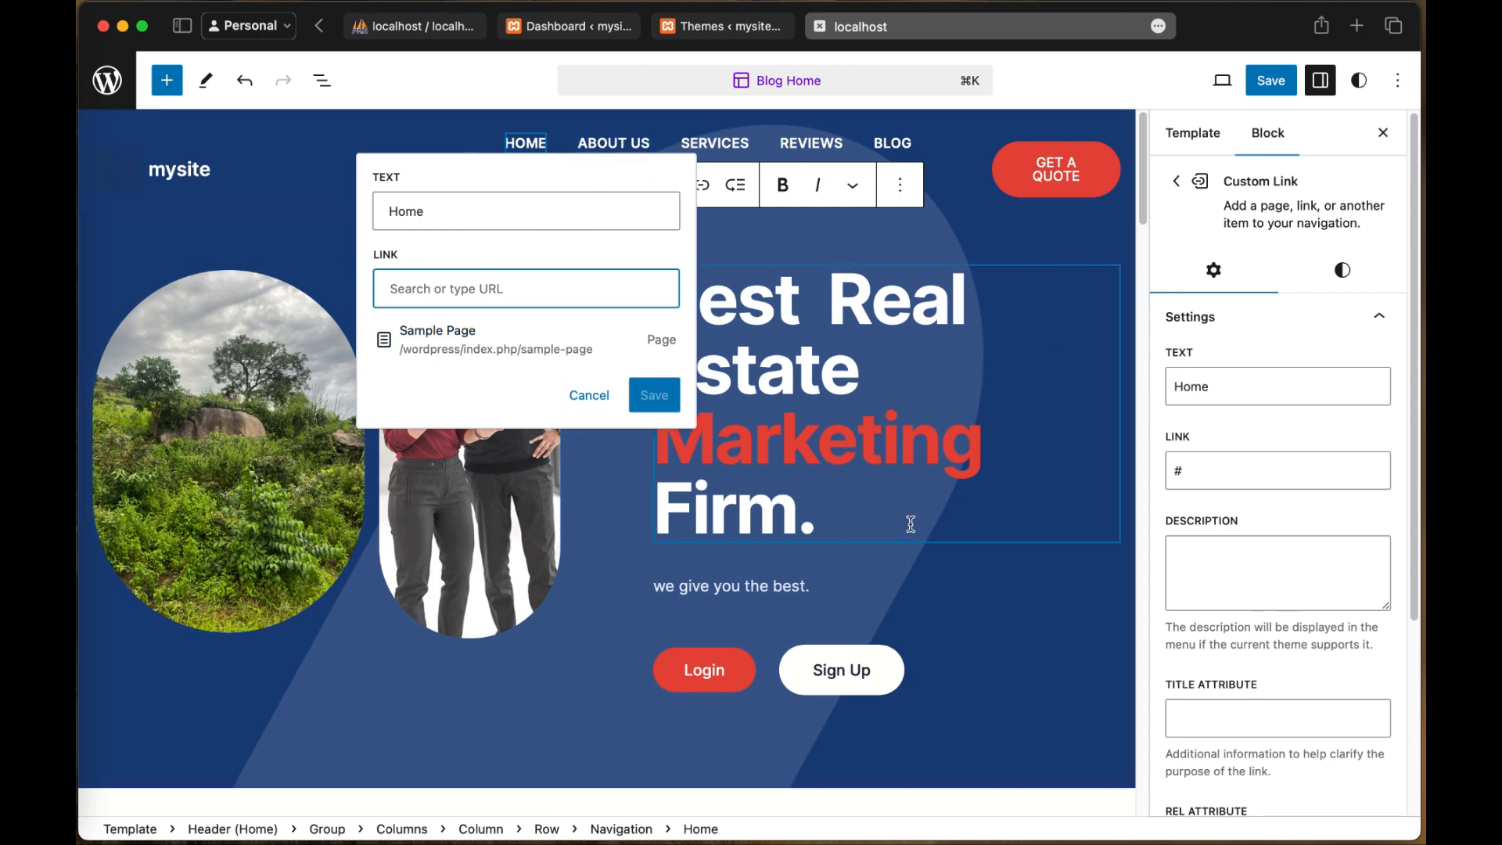
Step: Select the About Us navigation link and look through the services and pricing sections it could point to
left_click(624, 142)
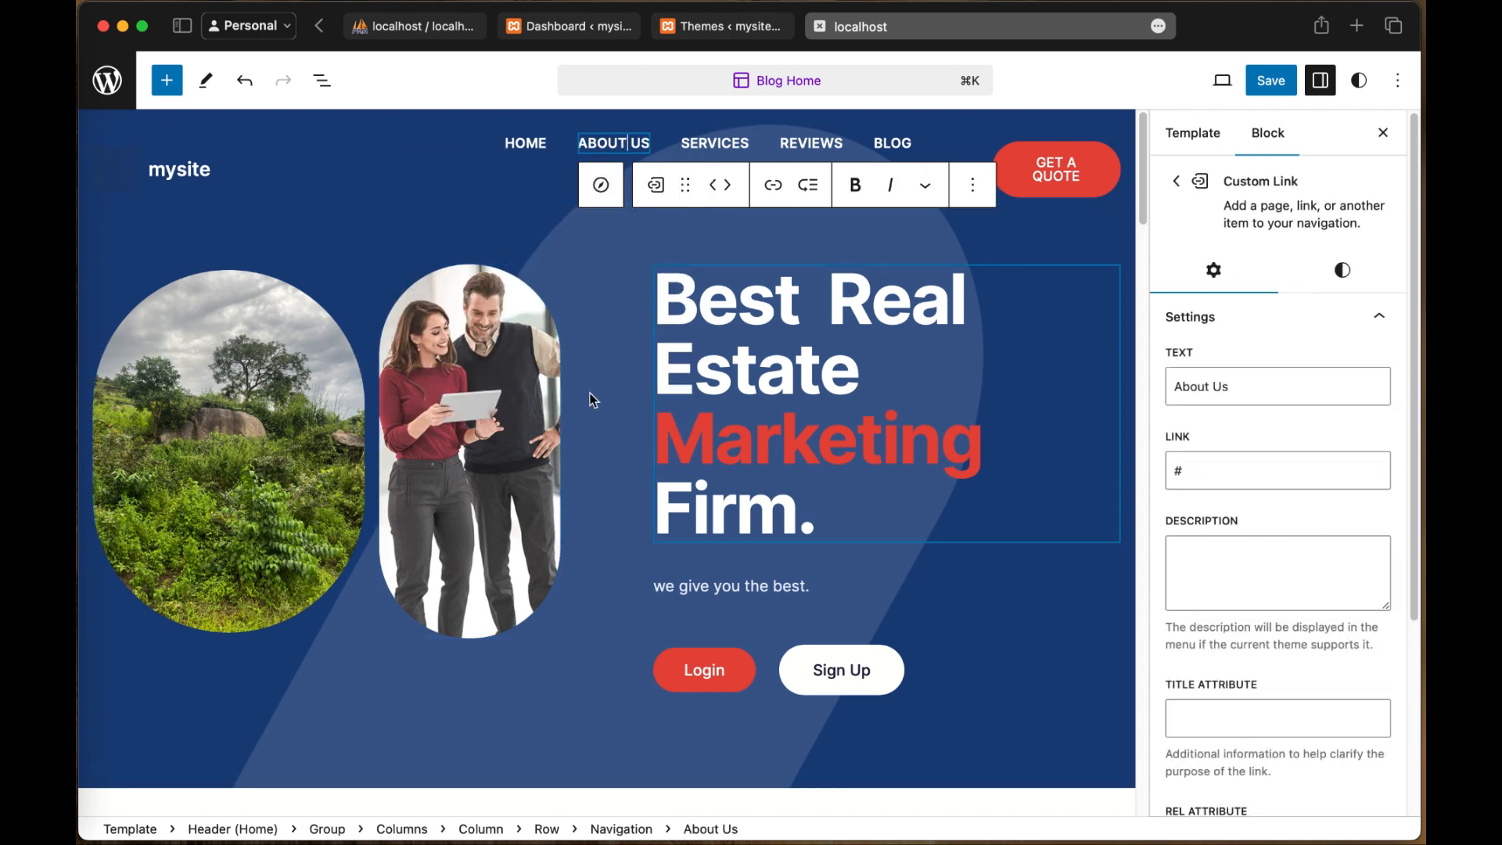
scroll(527, 485, "down", 7)
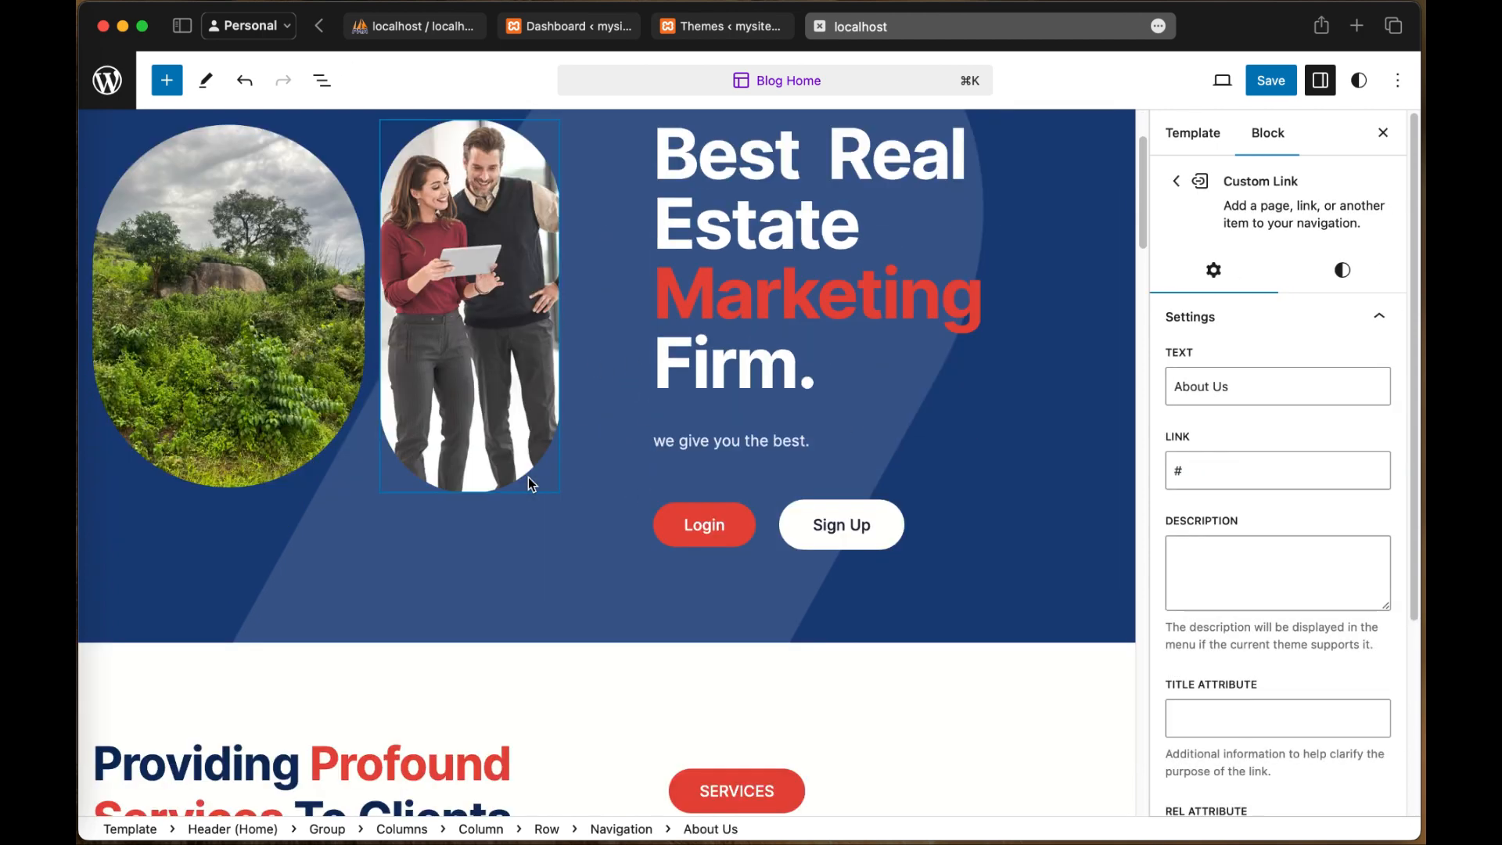
scroll(532, 603, "down", 9)
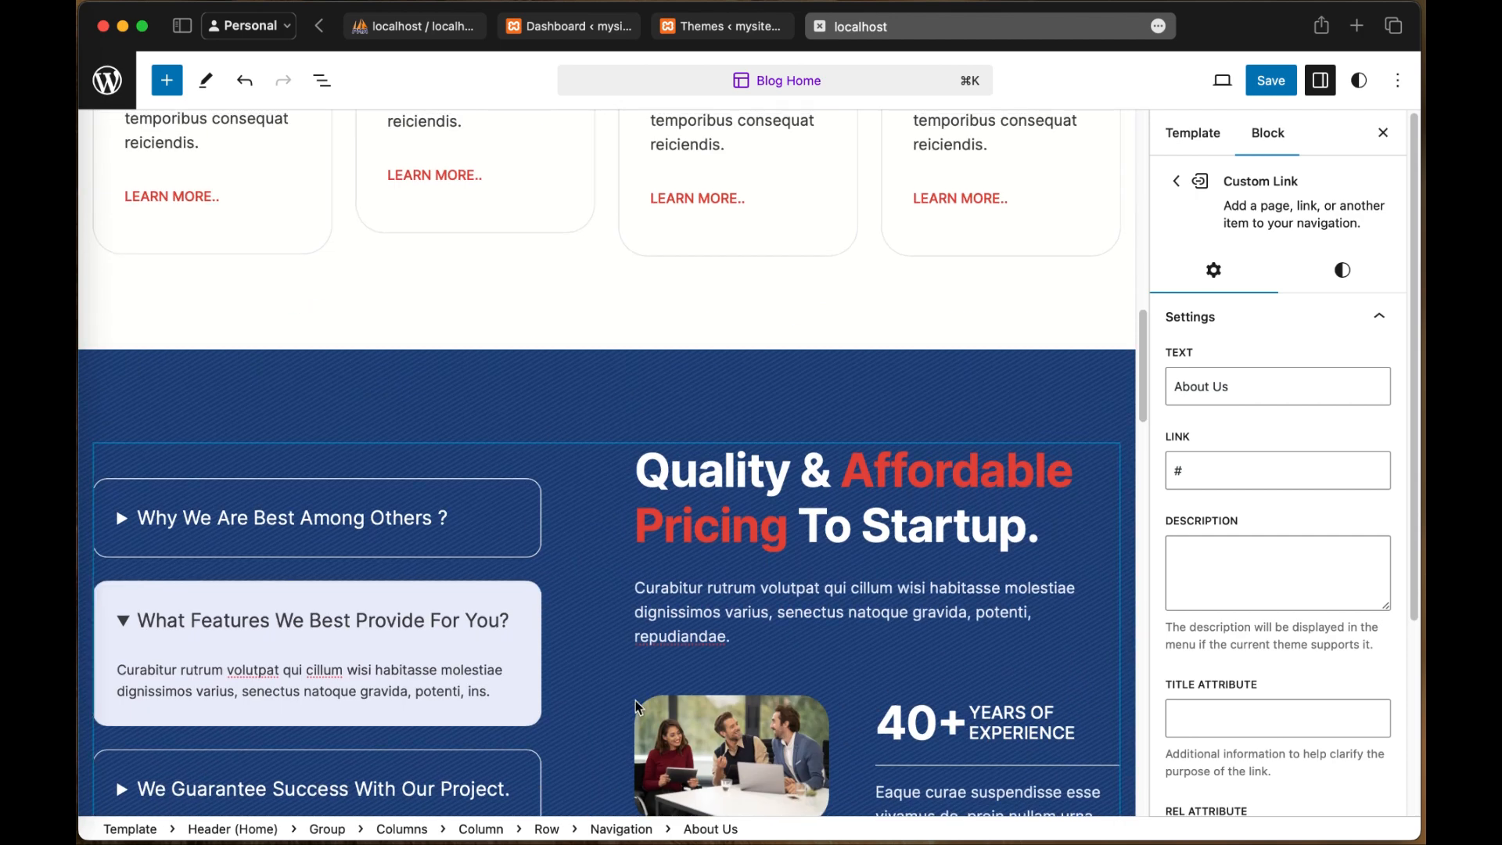
scroll(548, 718, "up", 16)
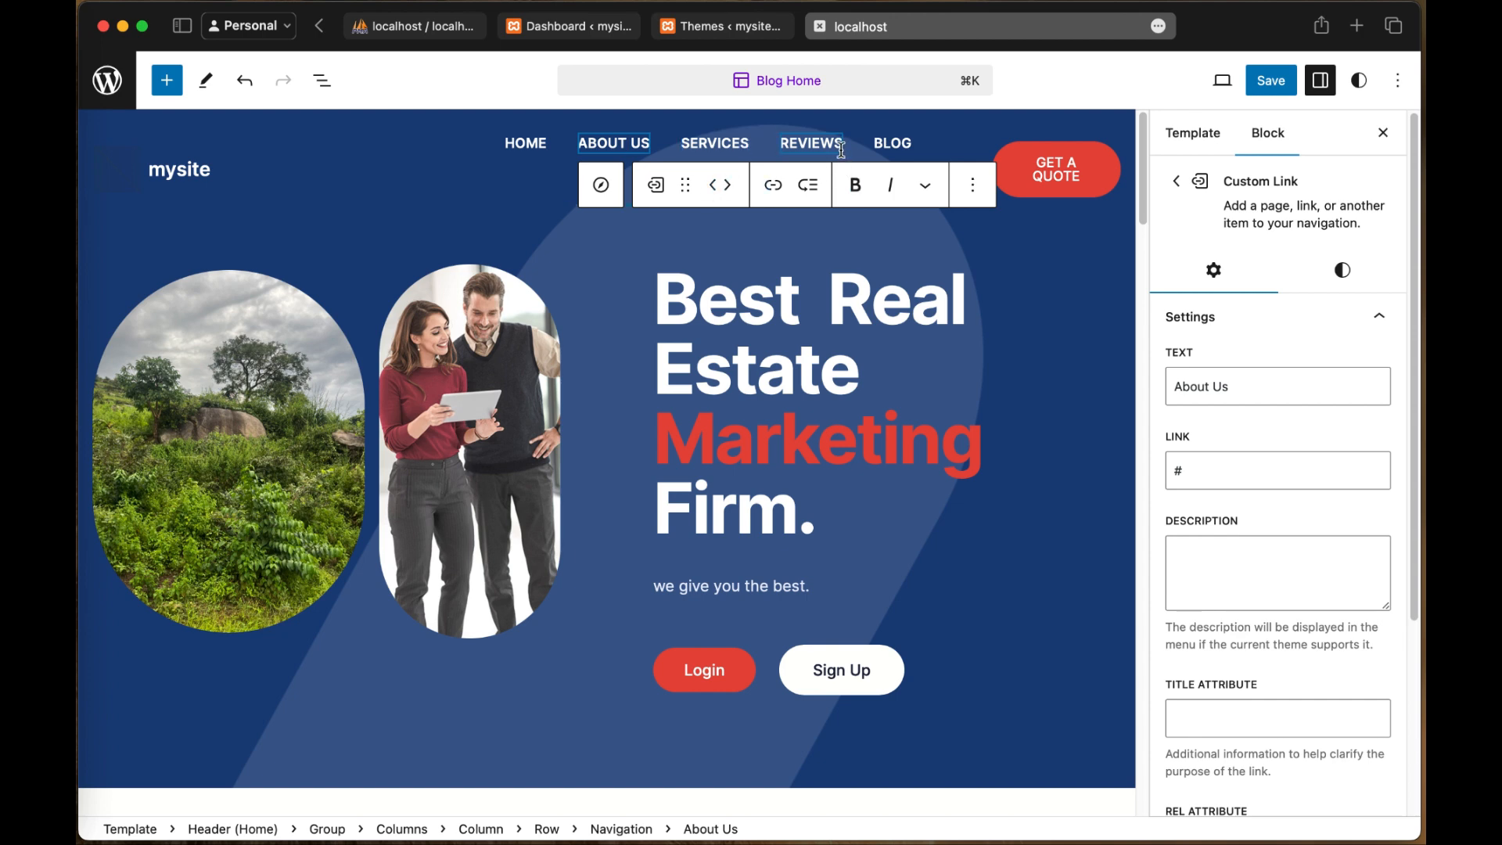
Step: Select the Blog navigation link and review the whole page from the hero section down to the footer
left_click(897, 141)
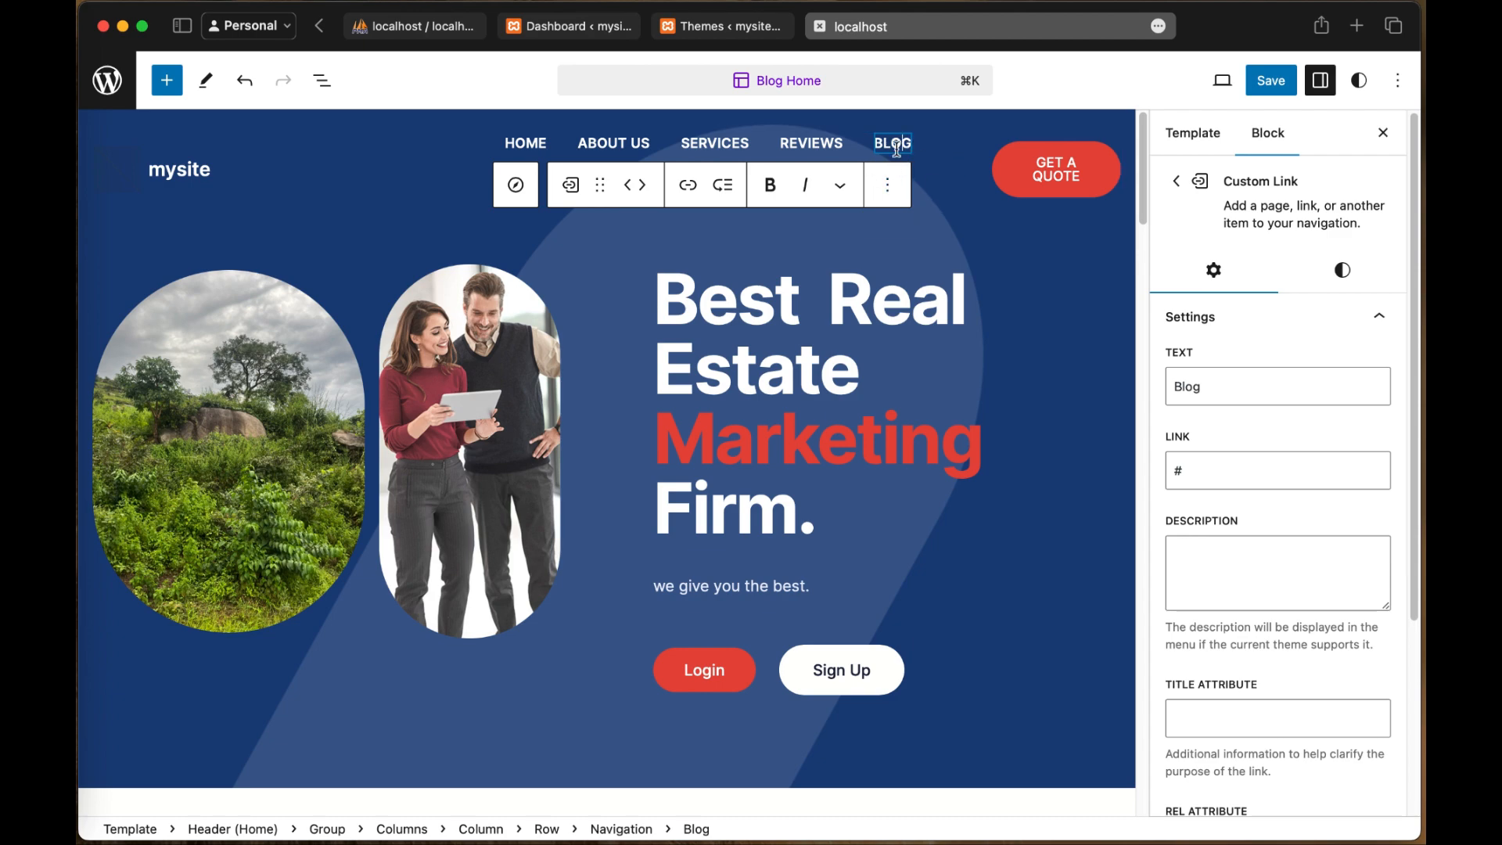
scroll(939, 383, "down", 15)
scroll(955, 416, "down", 20)
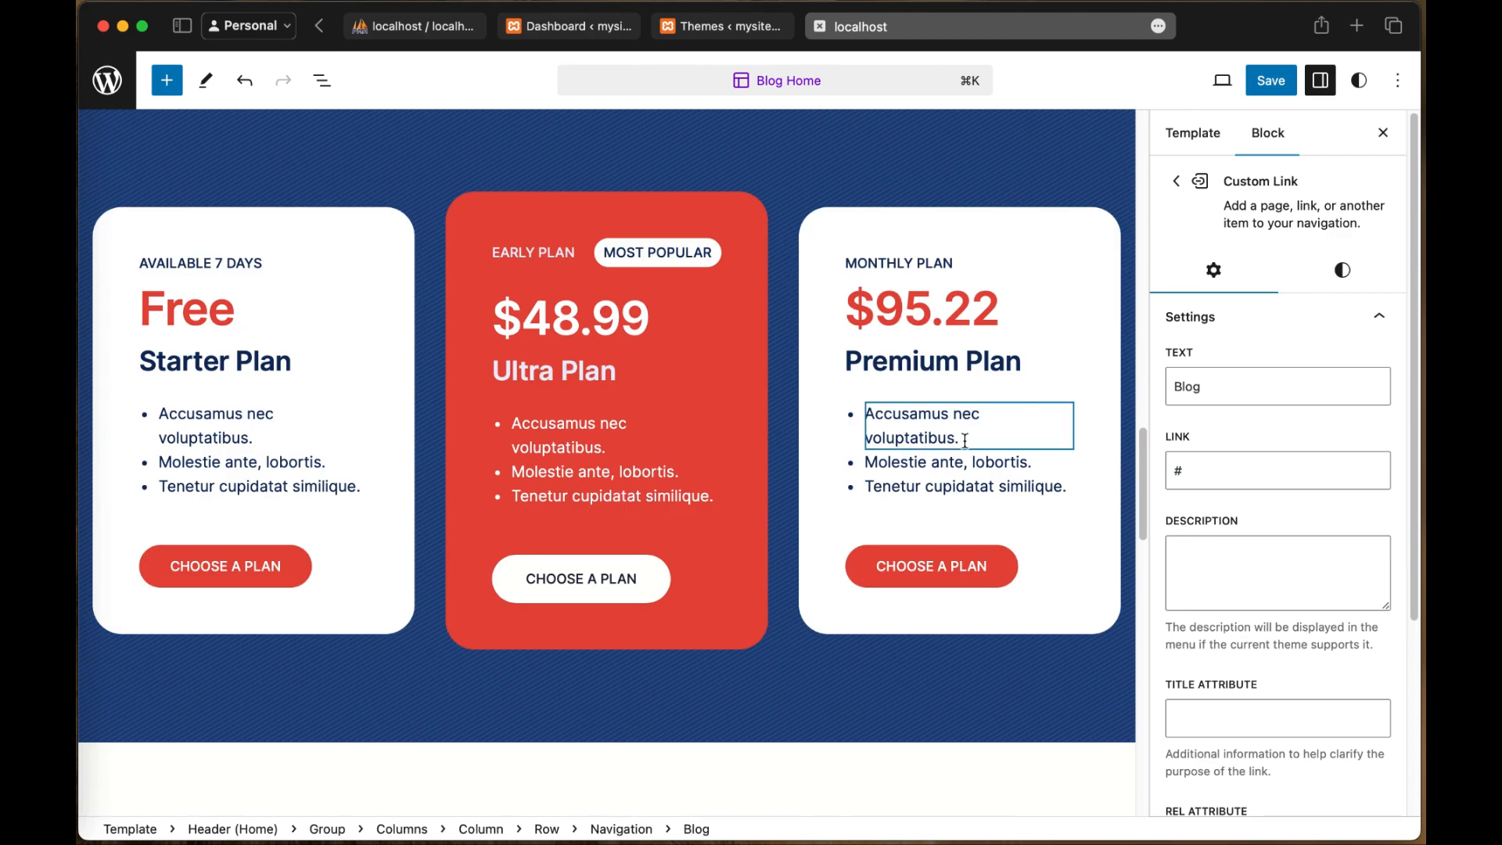
scroll(955, 422, "up", 15)
scroll(922, 420, "up", 20)
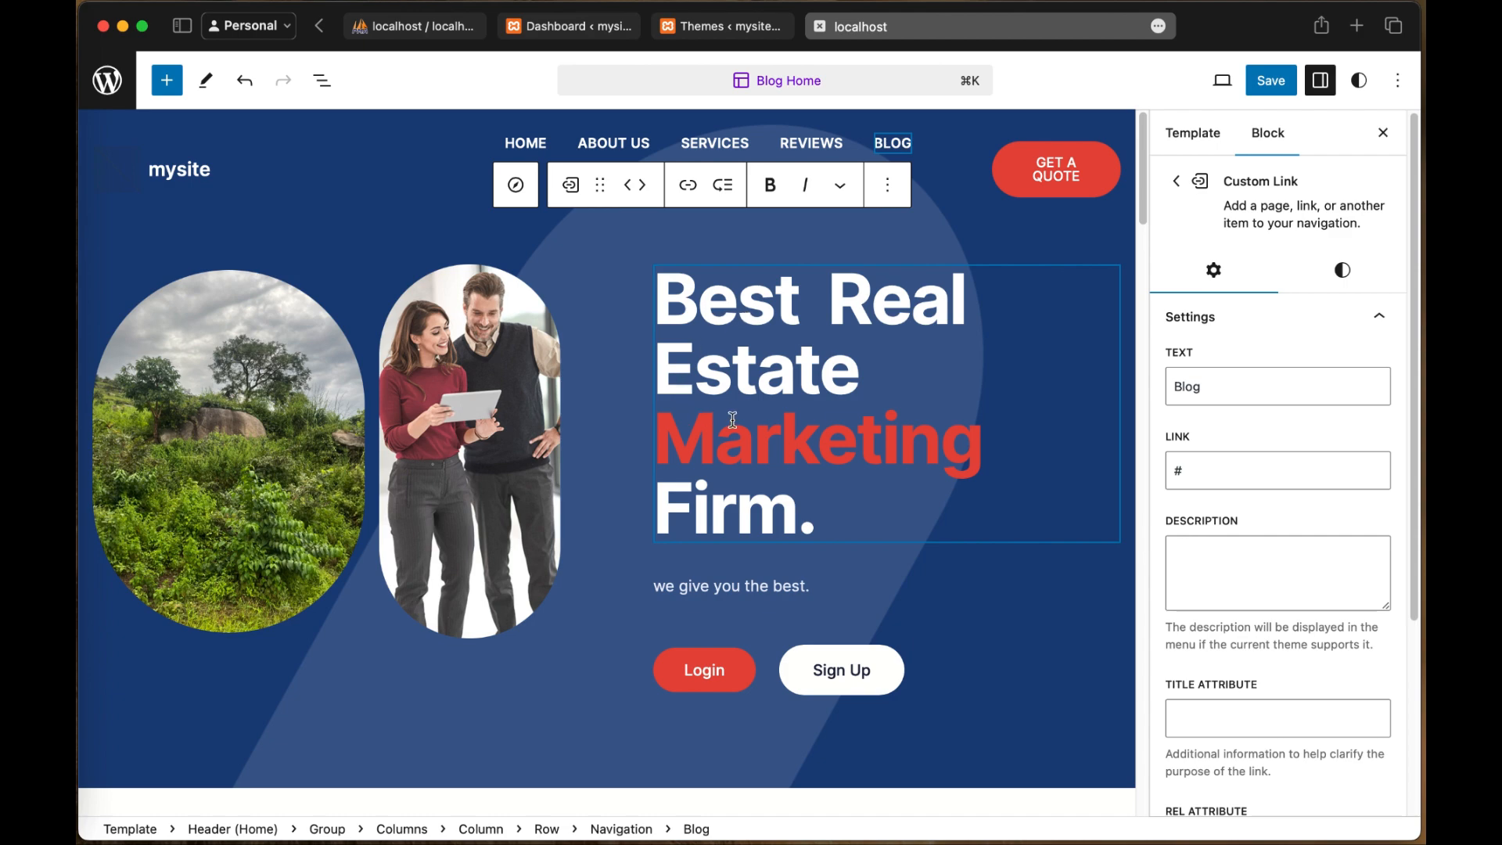
scroll(496, 509, "down", 15)
scroll(499, 517, "down", 6)
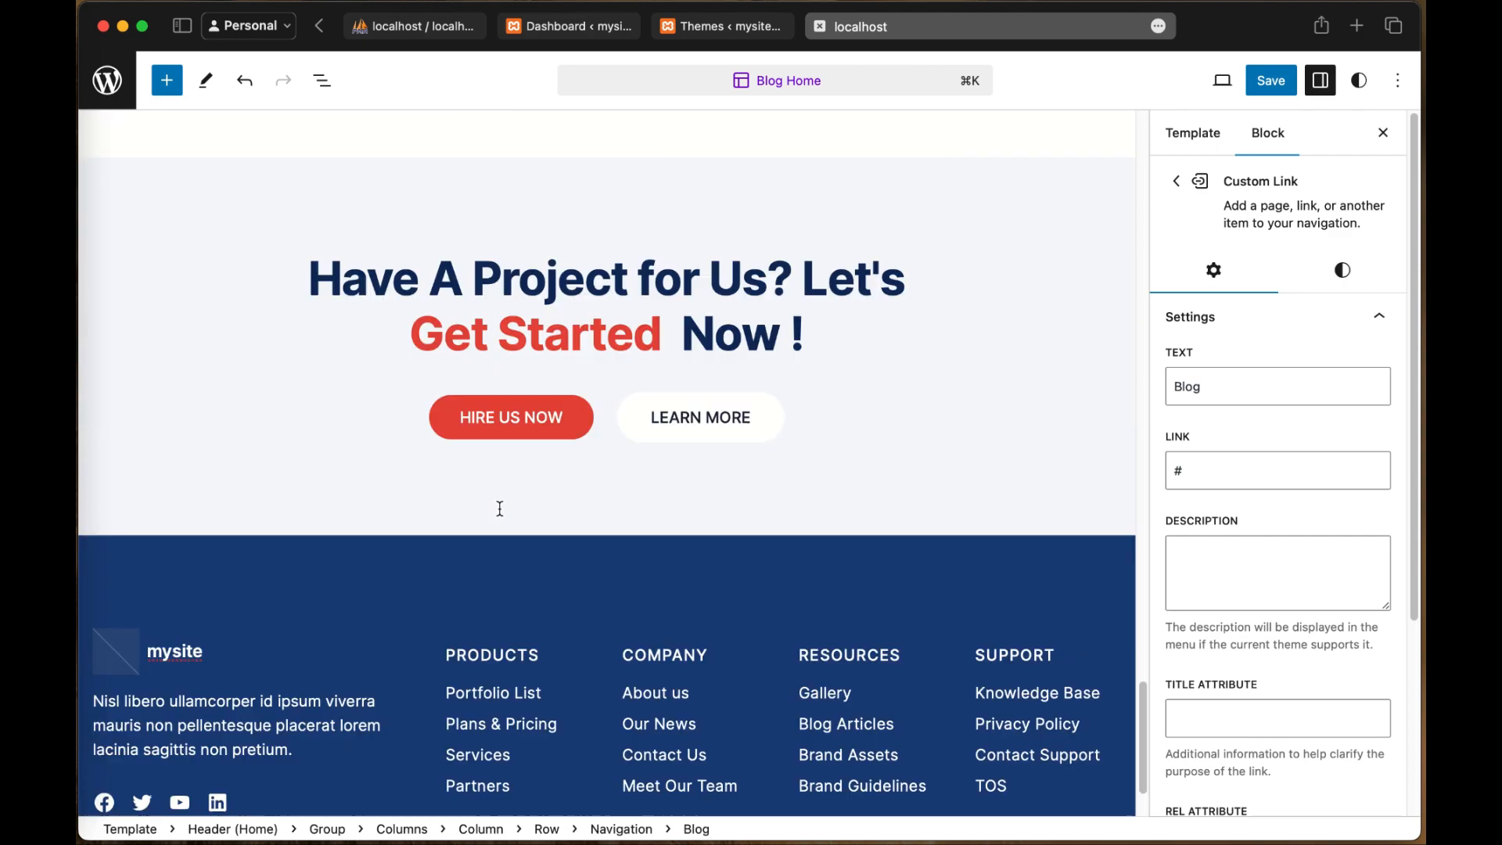
scroll(510, 513, "up", 10)
scroll(511, 513, "up", 15)
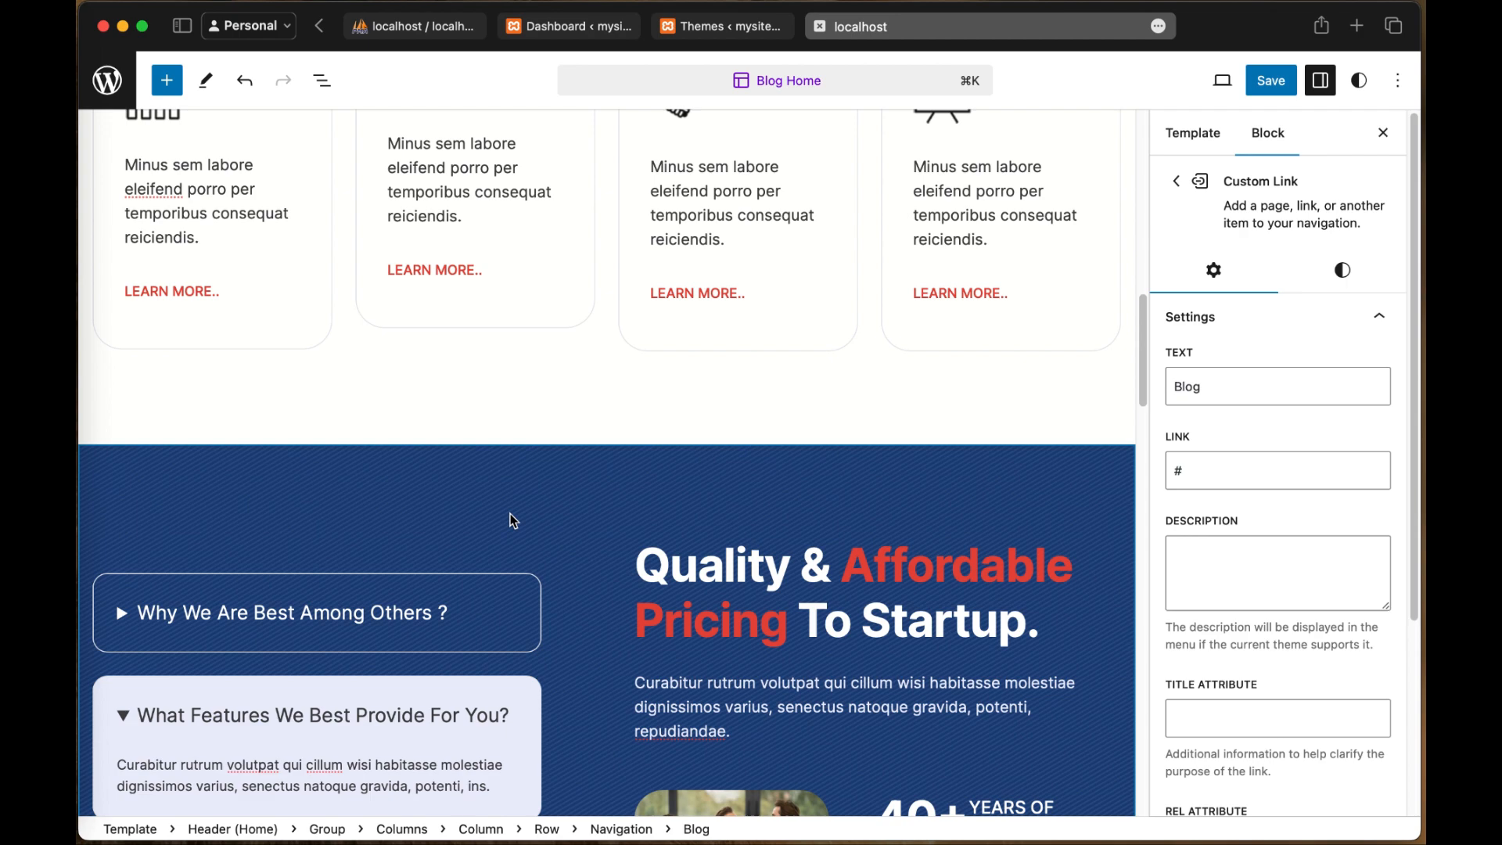